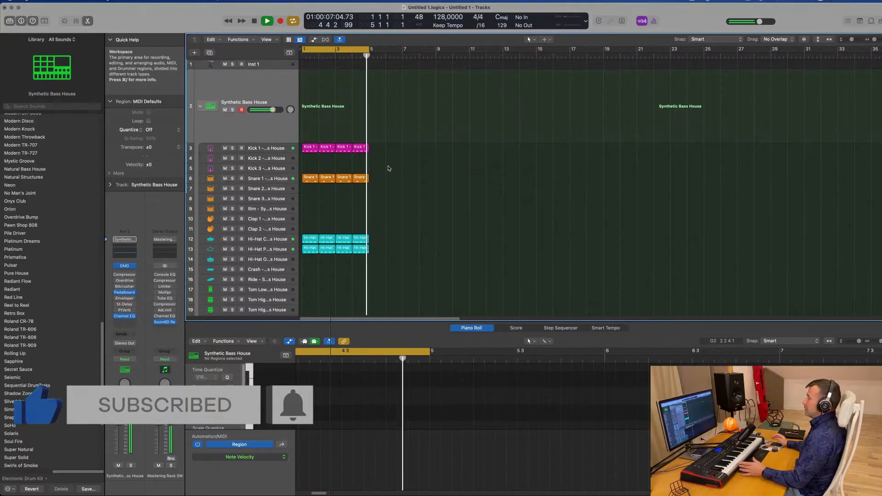
Step: Select the Inst 1 track and enlarge its row height in the Tracks area
left_click(272, 65)
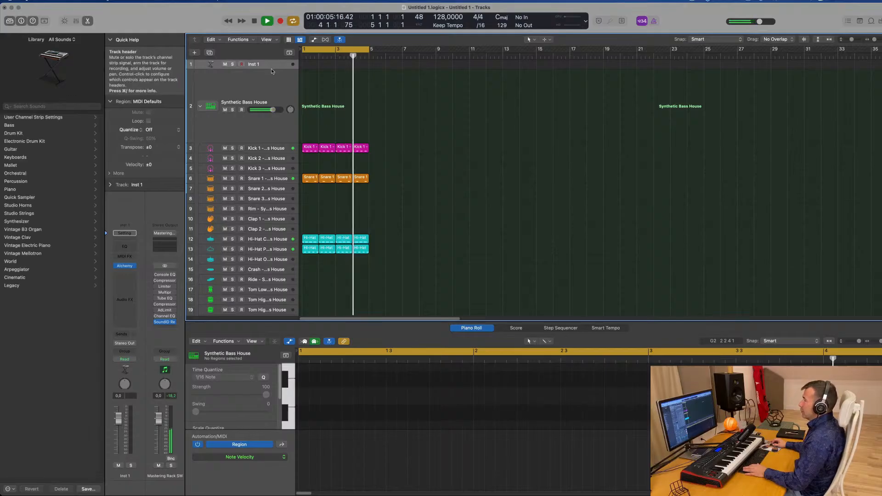
left_click_drag(271, 71, 275, 149)
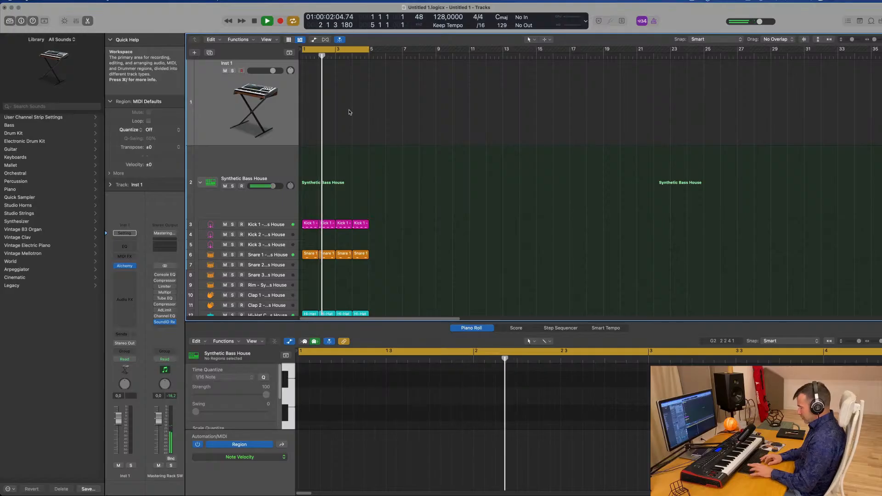
Step: Repeat all drum regions three times up to bar 17 and extend the cycle range to end at bar 17
key("super+a")
key("super+r")
key("super+r")
key("super+r")
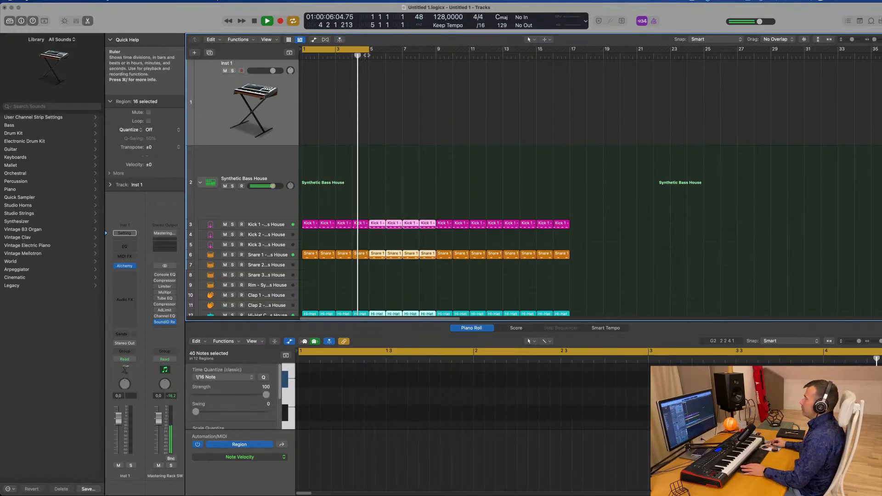
left_click_drag(369, 49, 568, 60)
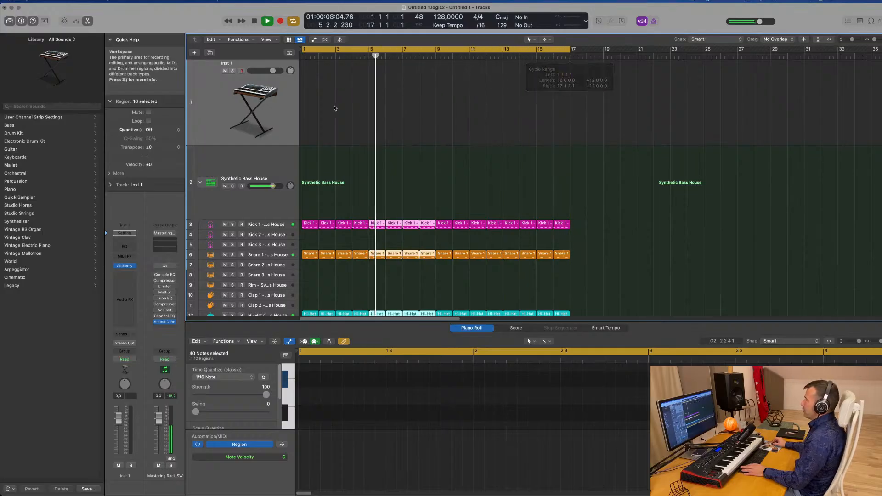
Step: Open the Alchemy synth on the Inst 1 track and filter its presets to the Bass category
left_click(258, 115)
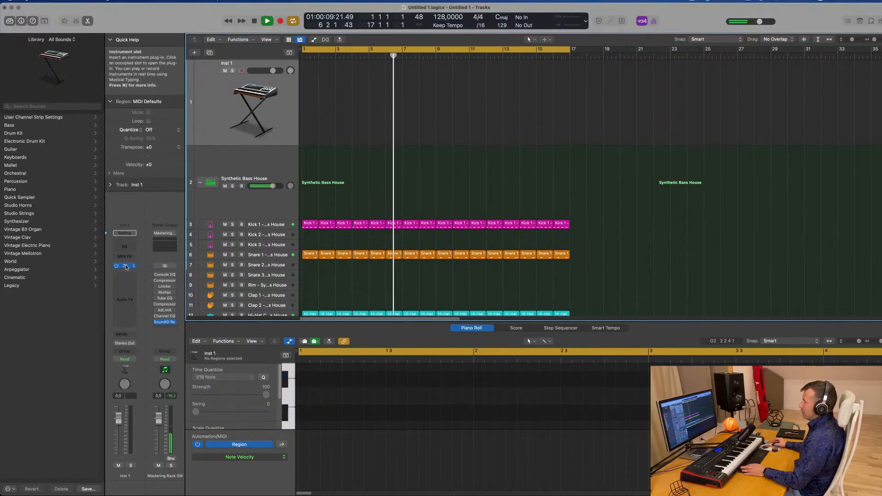
left_click(125, 266)
left_click_drag(488, 97, 533, 82)
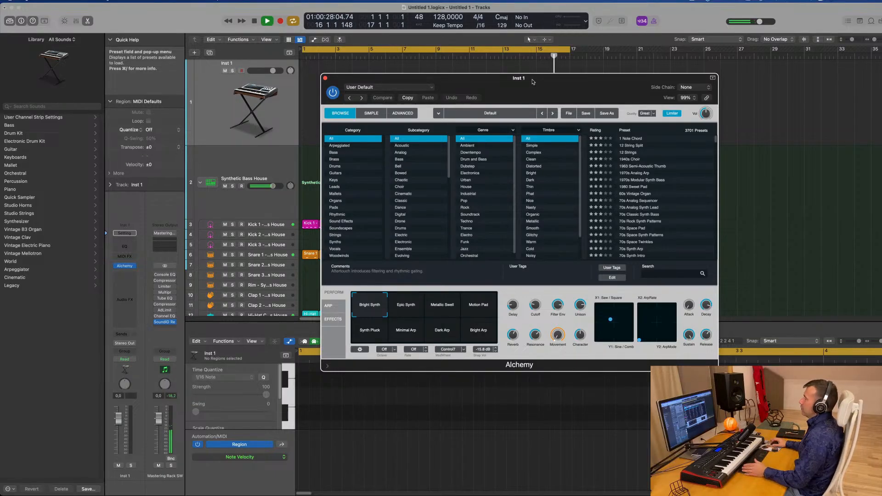
left_click_drag(532, 81, 461, 78)
left_click(264, 149)
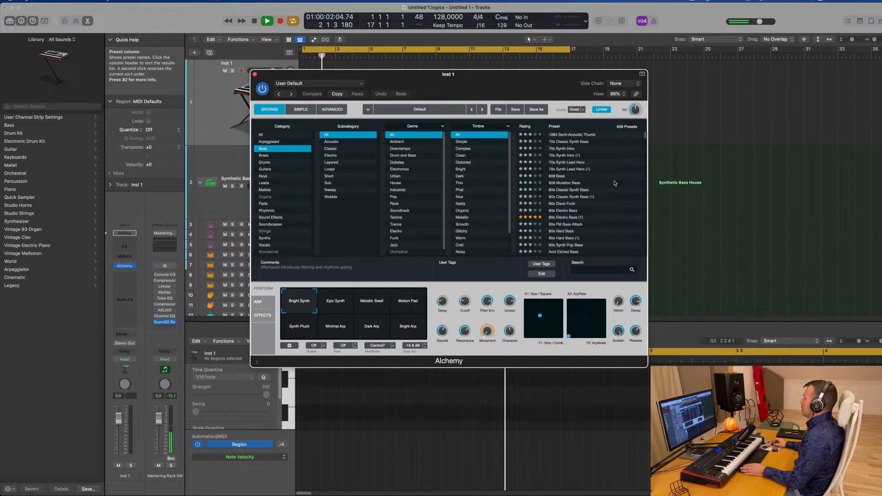
Step: Load the bass preset After The Snow (1) and lower the instrument track's volume to -9.4 dB
scroll(616, 181, "down", 5)
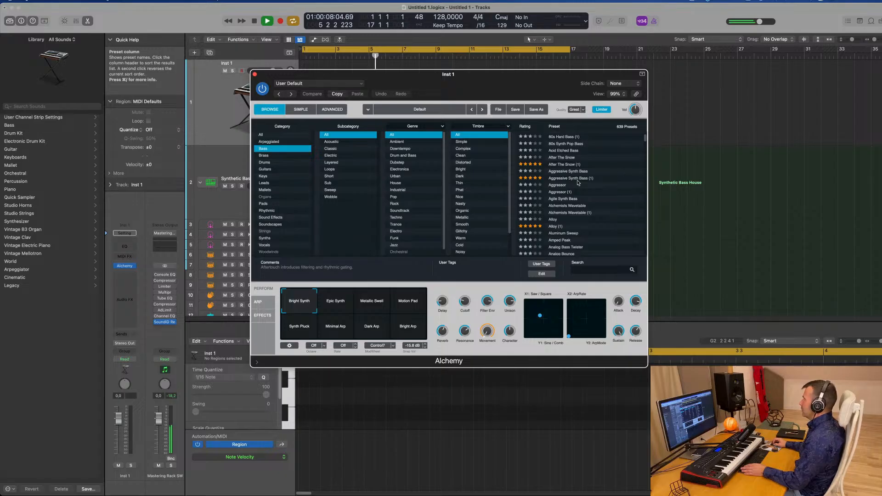
left_click(564, 165)
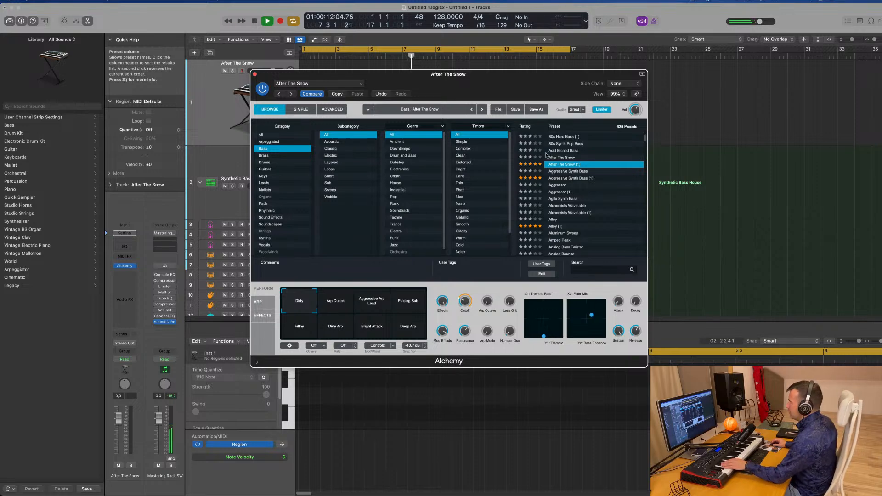
left_click_drag(463, 82, 523, 104)
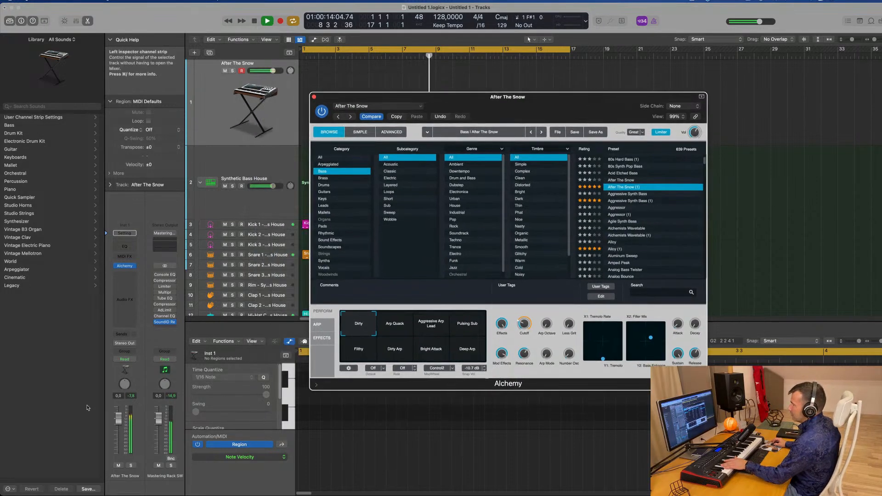
left_click_drag(119, 420, 118, 432)
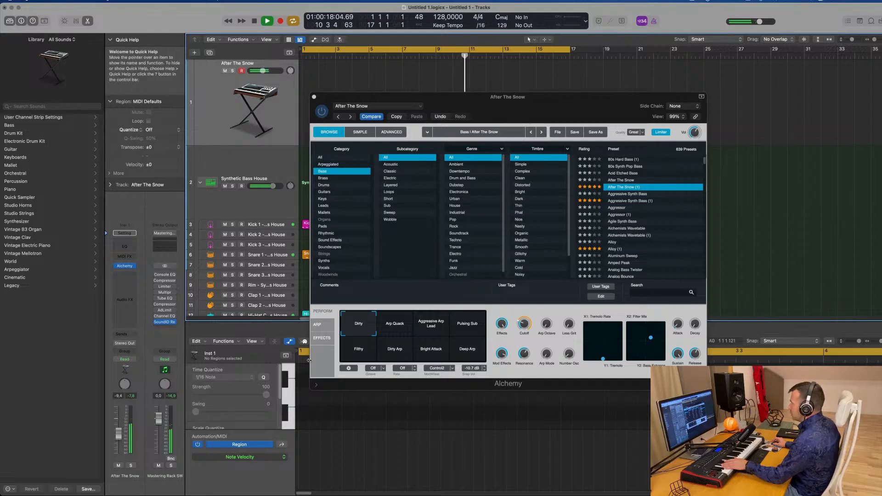
Step: Audition the After The Snow performance snapshots, including Dirty Arp, and select Pulsing Sub
left_click(390, 329)
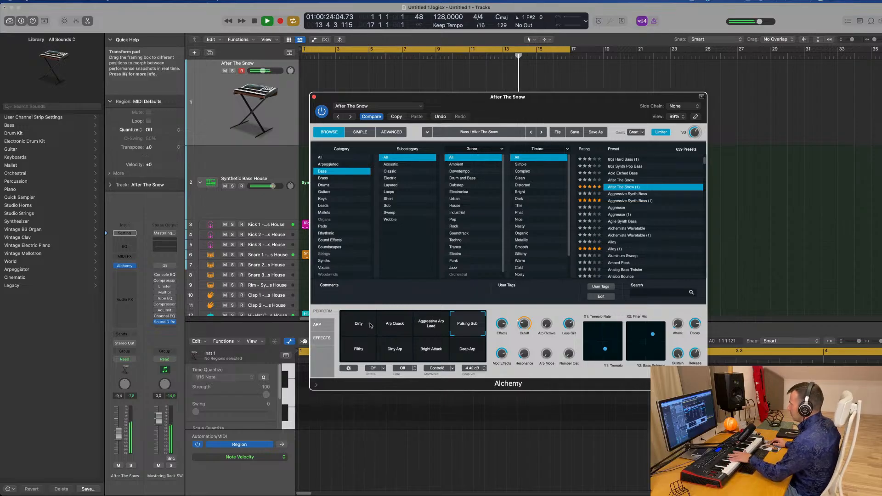
left_click(393, 352)
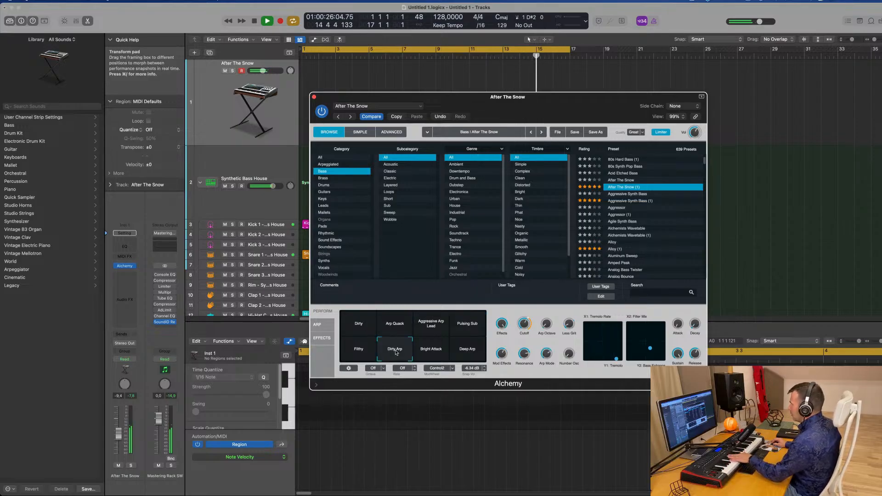
left_click(478, 327)
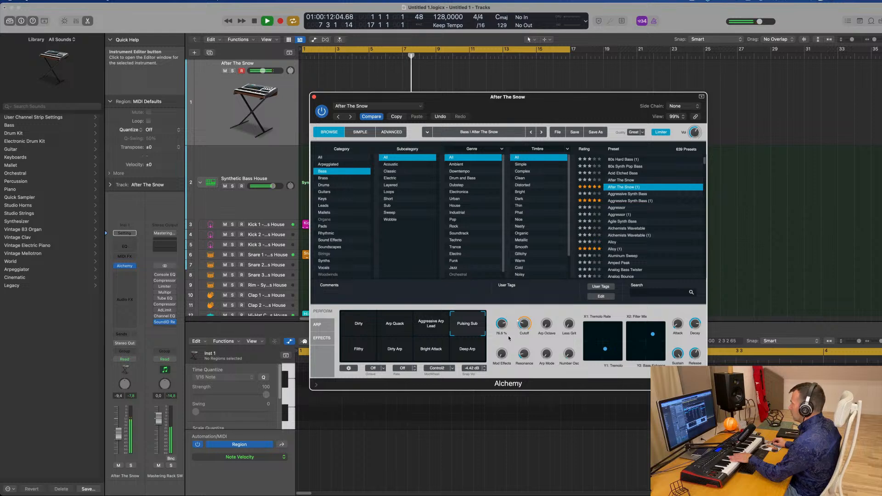
Step: Load the bass preset Alloy (1) and raise the instrument track's volume to -6.2 dB
left_click(615, 201)
left_click(614, 249)
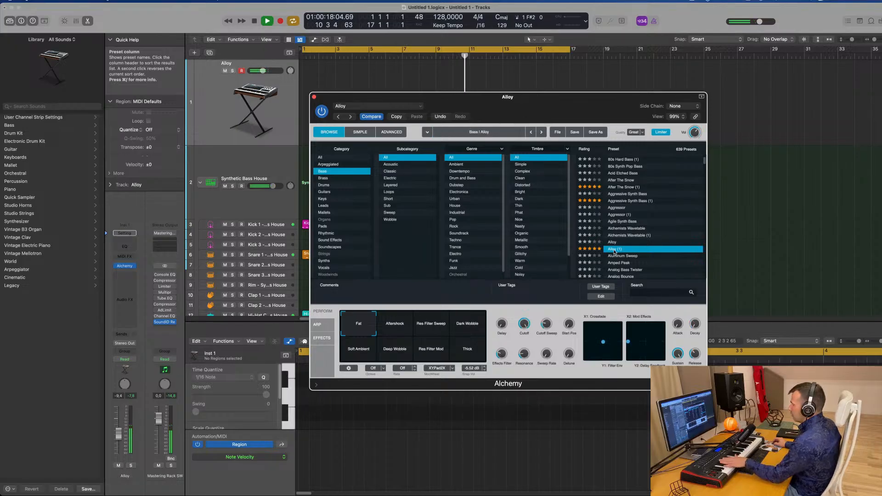
scroll(626, 244, "down", 4)
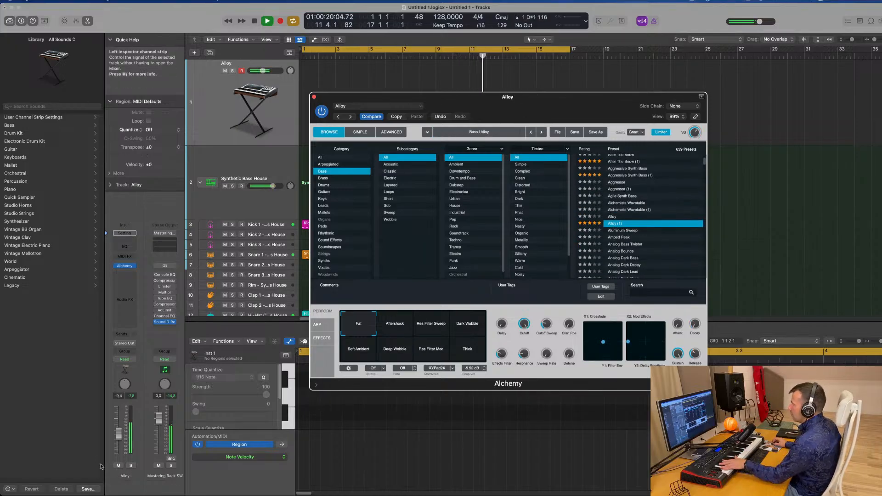
left_click(215, 119)
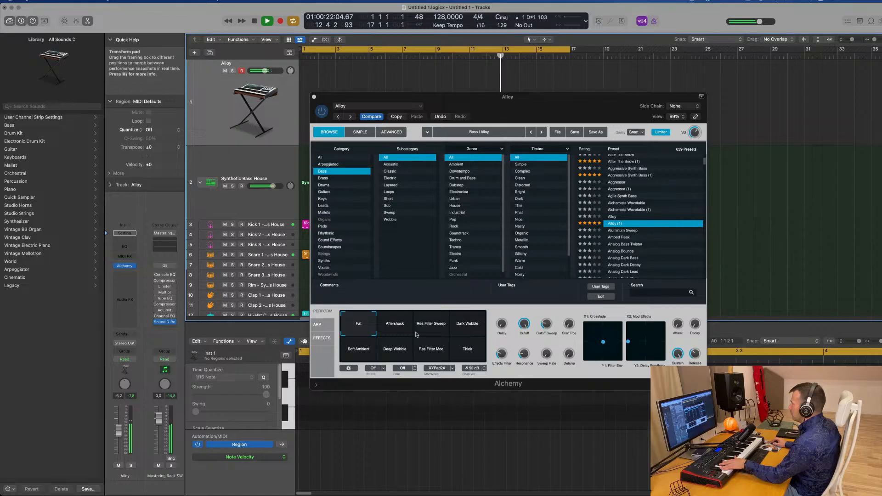
Step: Audition the Alloy snapshots such as Aftershock, Deep Wobble and Thick, and settle on Soft Ambient
left_click(432, 326)
left_click(401, 328)
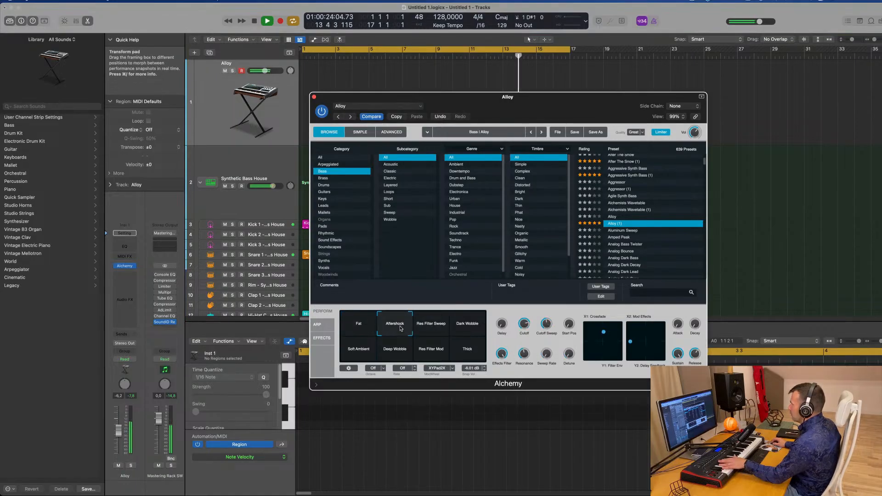
left_click(364, 351)
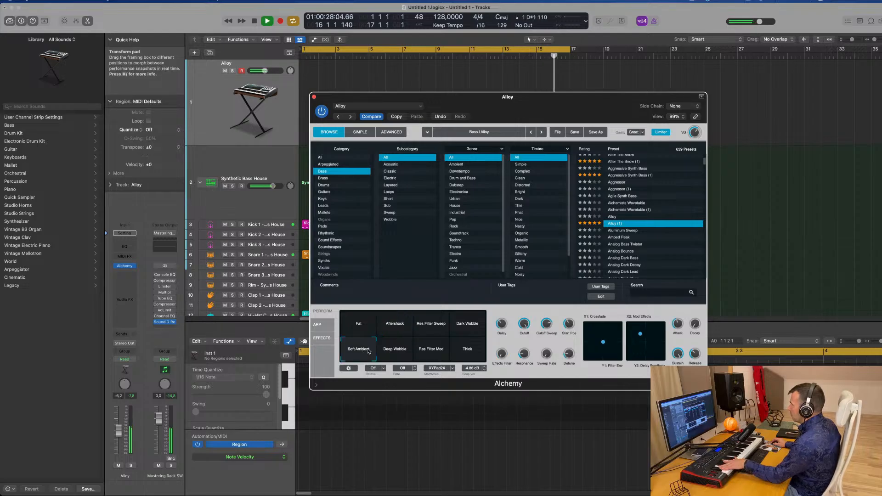
left_click(393, 351)
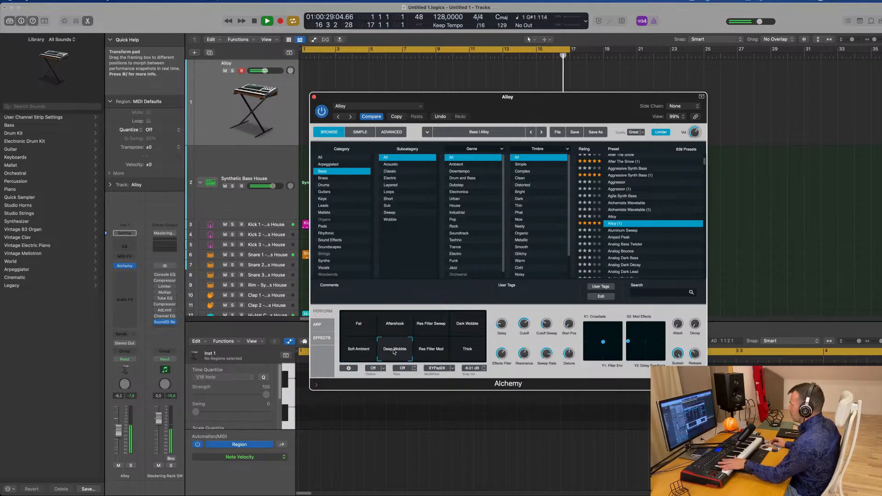
left_click(431, 351)
left_click(463, 352)
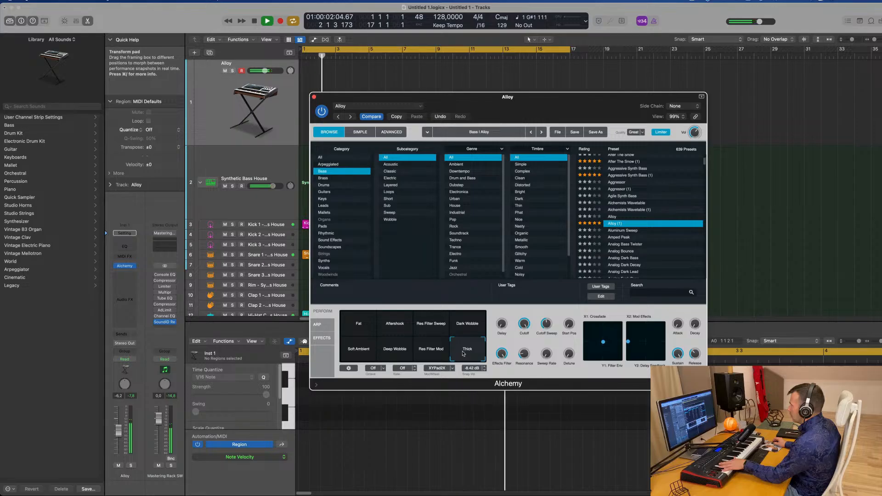
left_click(367, 351)
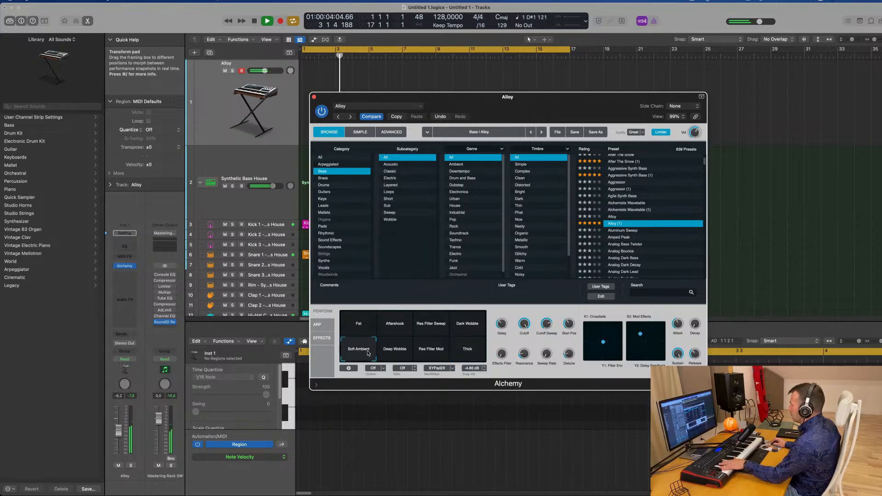
Step: Turn down the Alloy preset's Delay knob and switch off its Bandpass Filter, Multimode Filter, Band Reject and Delay effects
mouse_move(504, 326)
left_click_drag(503, 345, 503, 369)
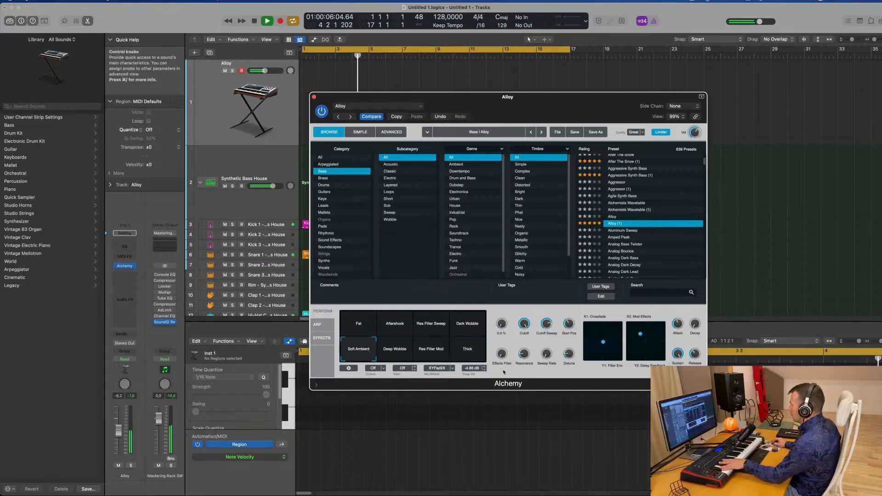
mouse_move(565, 325)
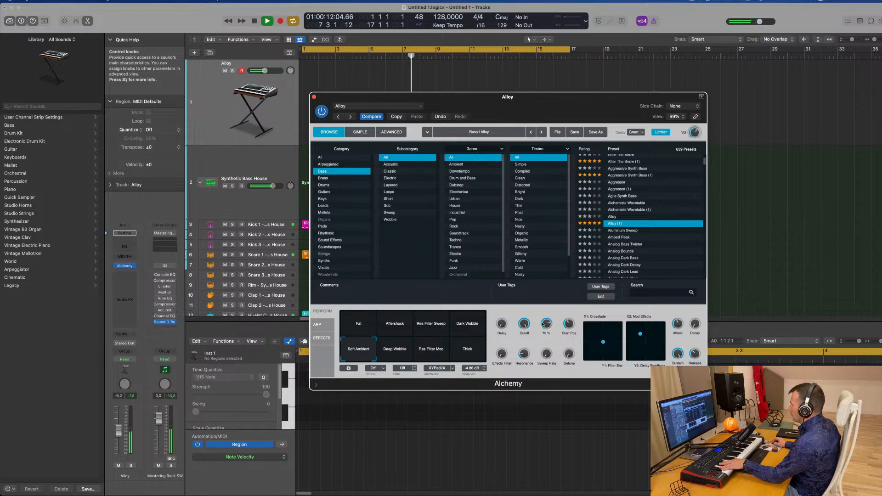
left_click(317, 340)
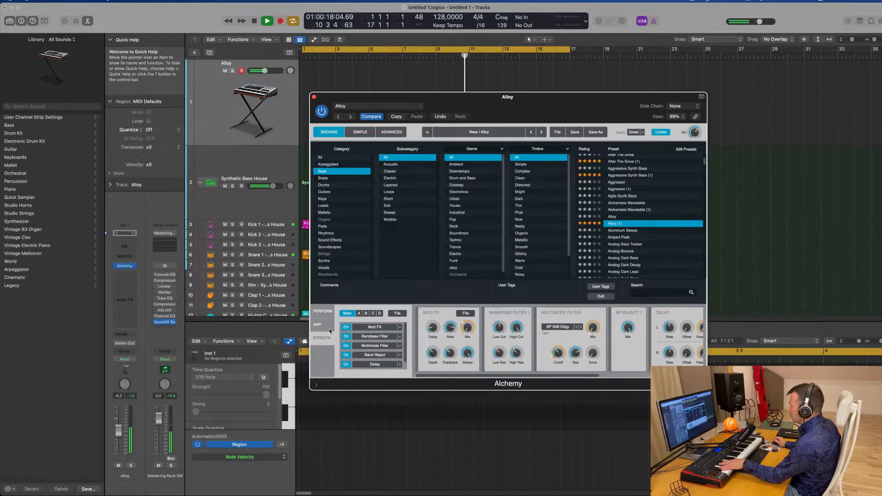
left_click(347, 355)
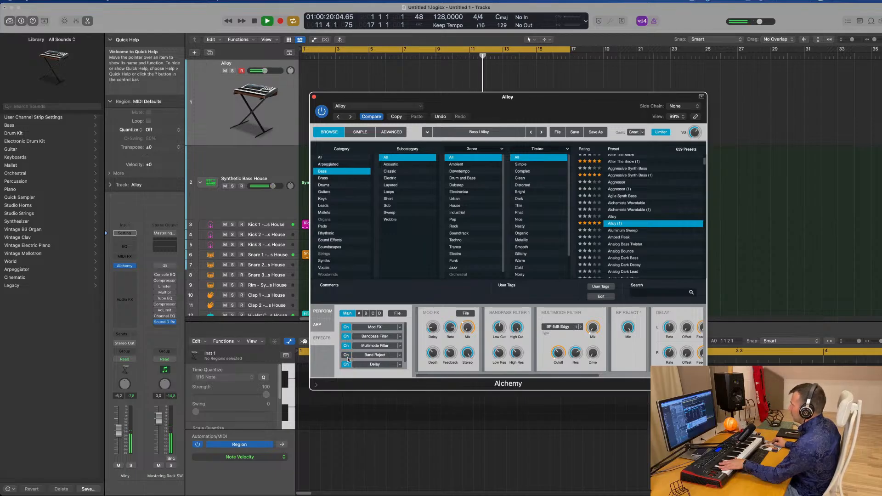
left_click(347, 356)
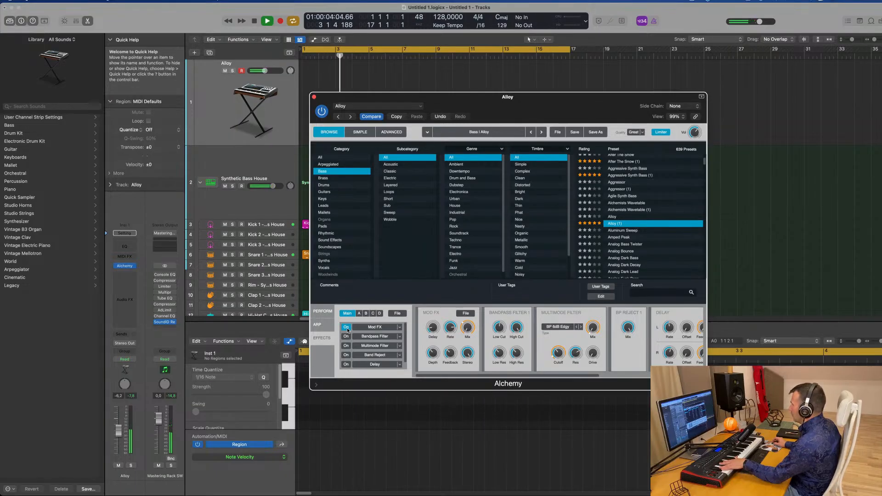
Step: Audition the presets Analog Bass Twister, Analog Bounce and Analog Dark Bass, and load Analog Dark Decay
scroll(644, 210, "down", 2)
left_click(635, 215)
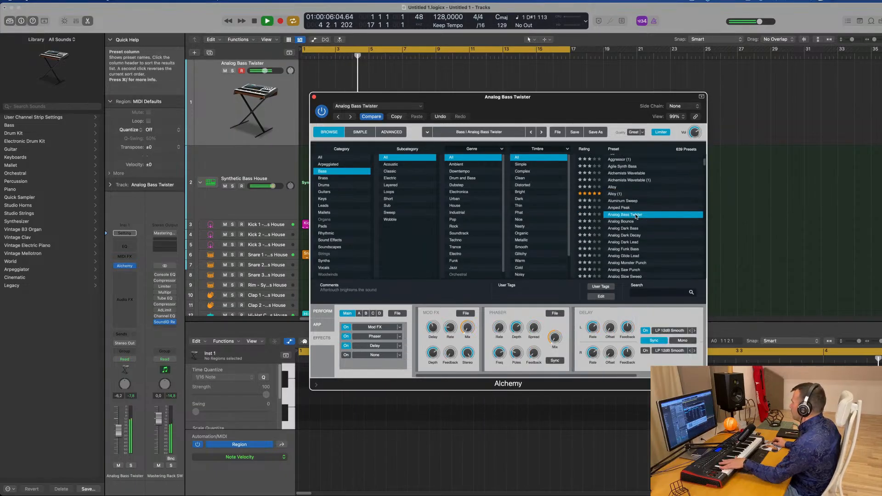
key("Down")
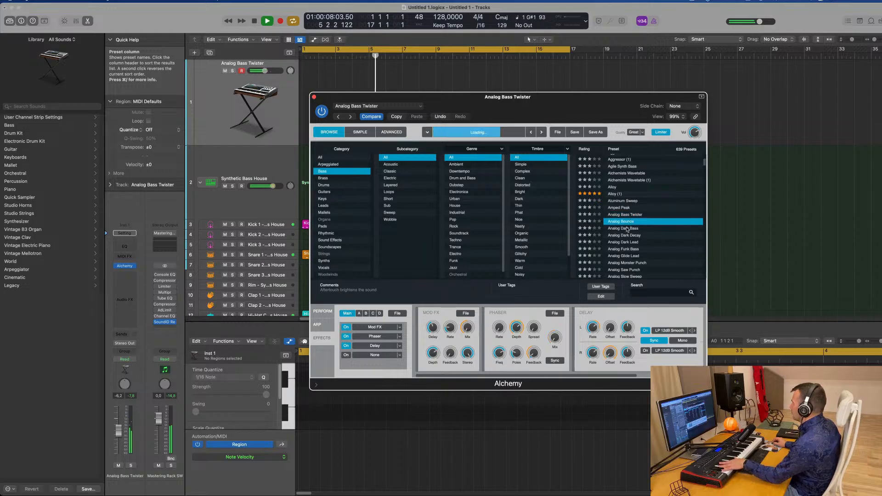
left_click(627, 228)
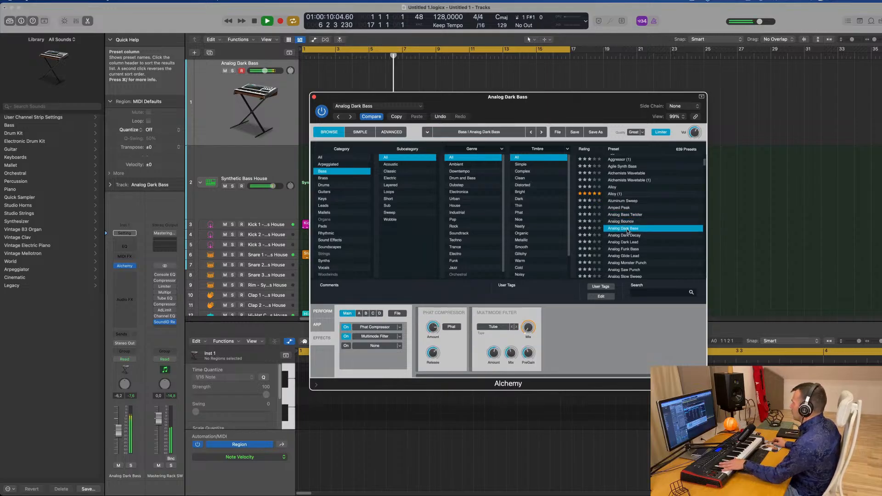
left_click(628, 235)
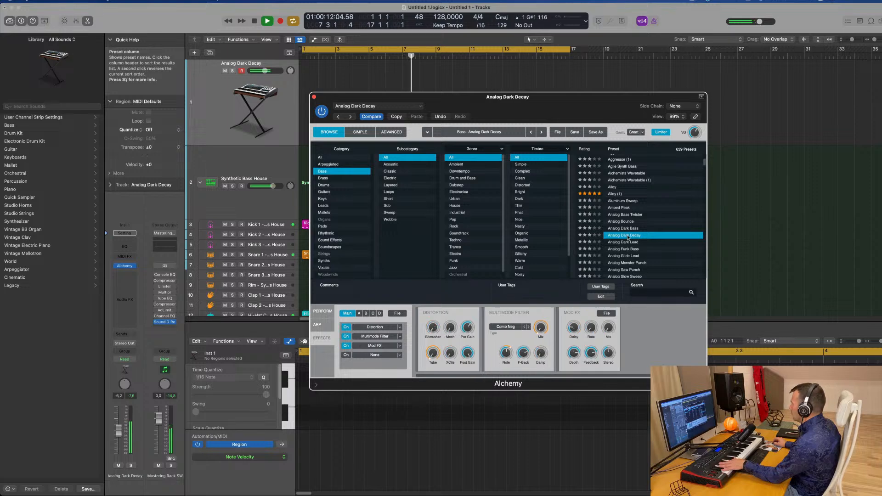
Step: Audition the Analog Dark Decay snapshots Comb 1, Octave, LFO, Distort, Drive, Comb 2 and Broken, and return to Analog
left_click_drag(548, 100, 576, 89)
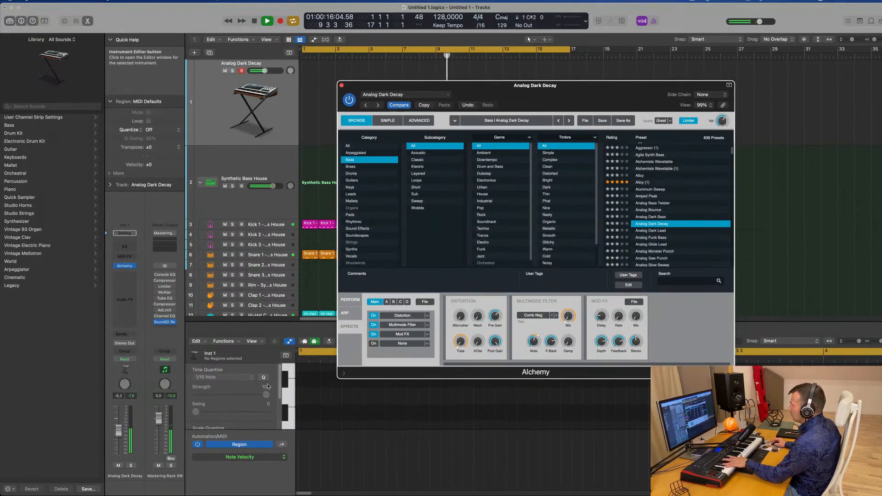
left_click(350, 300)
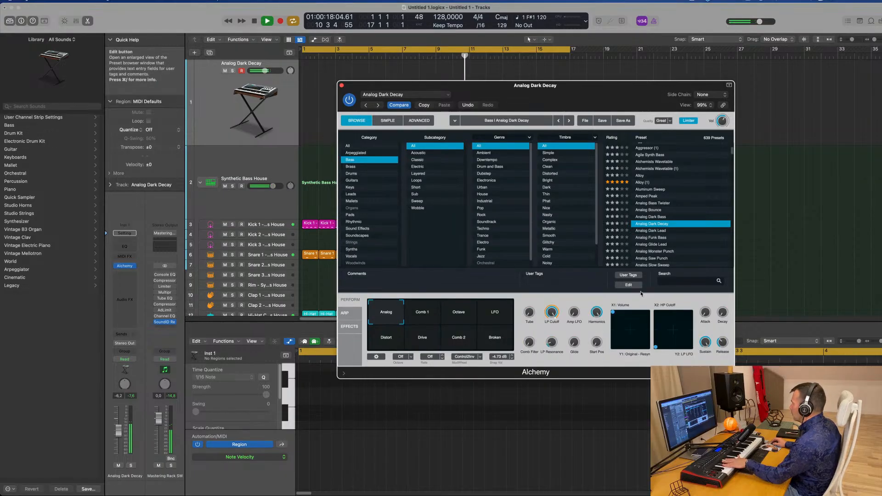
left_click(427, 317)
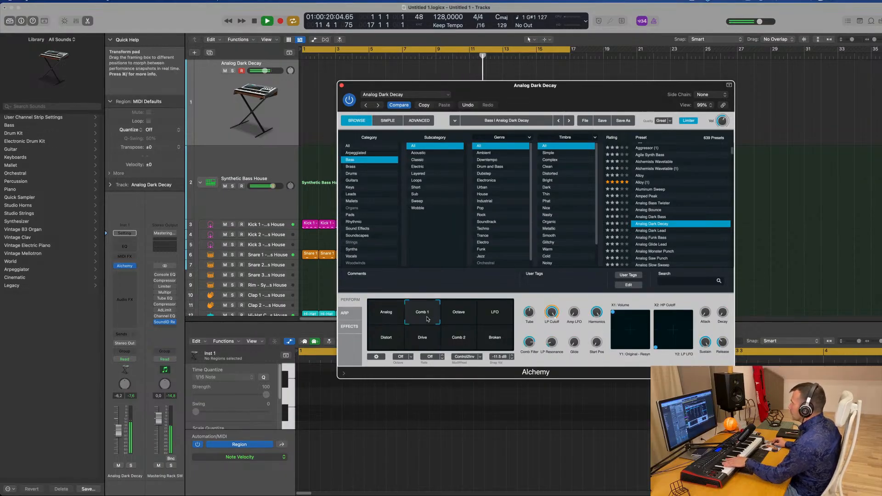
left_click(460, 317)
left_click(494, 316)
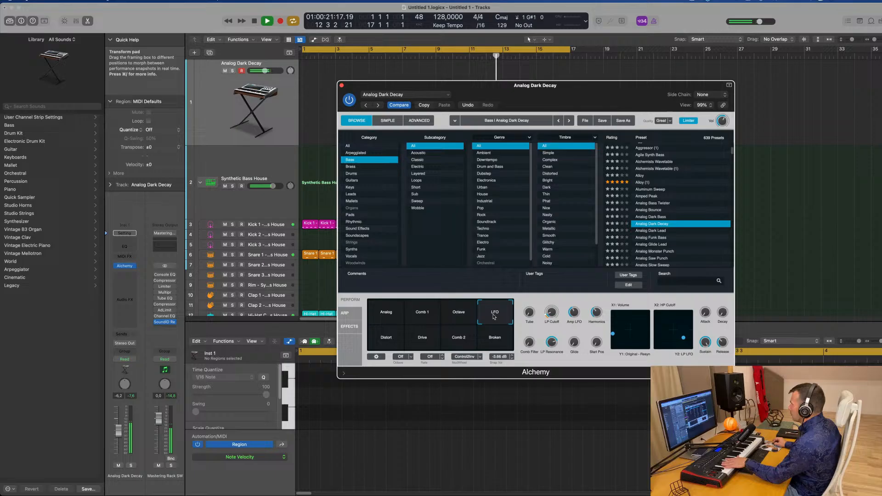
left_click(387, 319)
left_click(386, 344)
left_click(421, 342)
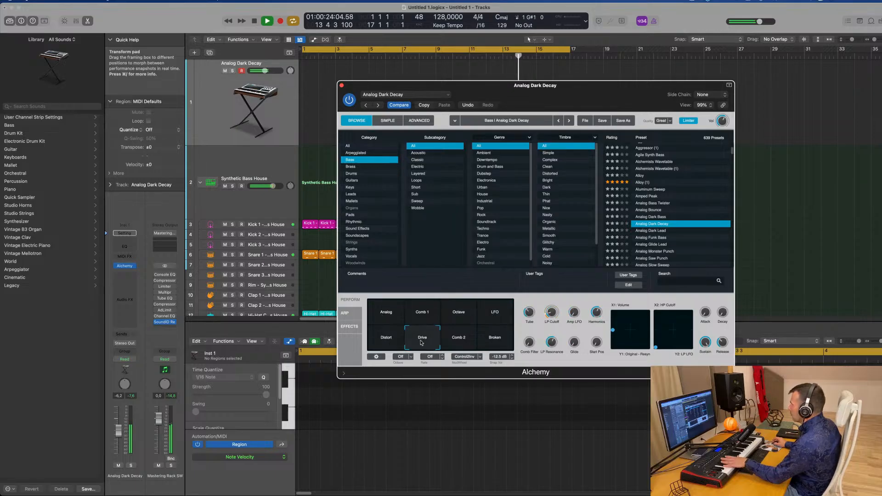
left_click(475, 342)
left_click(498, 343)
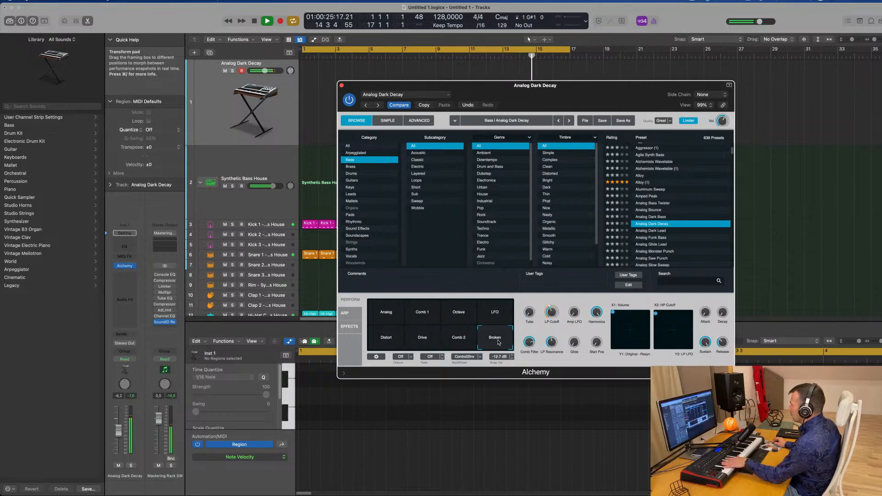
left_click(386, 314)
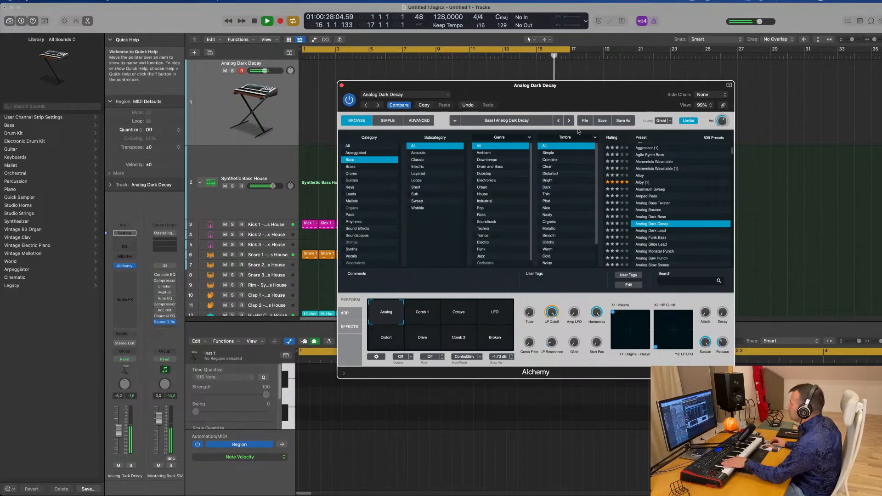
Step: Raise the sustain and lengthen the release of the first AHDSR envelope, and sync it to tempo with the decay ending at beat 9
left_click(416, 122)
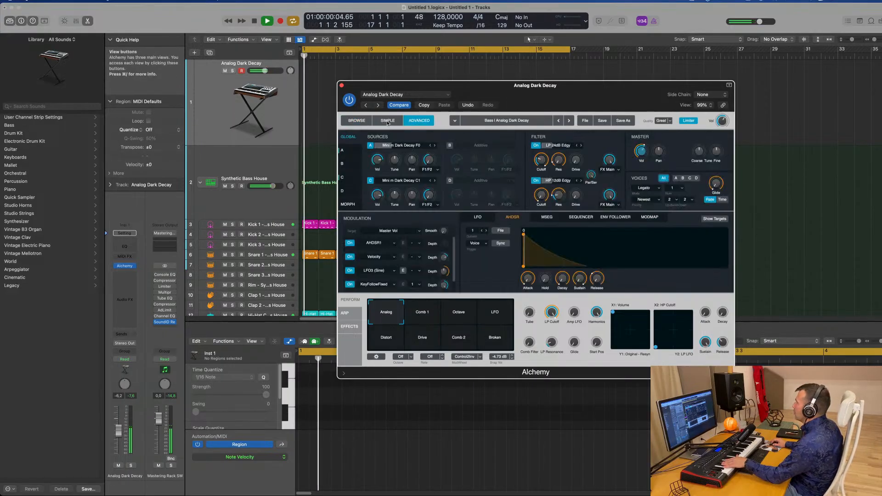
left_click_drag(562, 279, 585, 249)
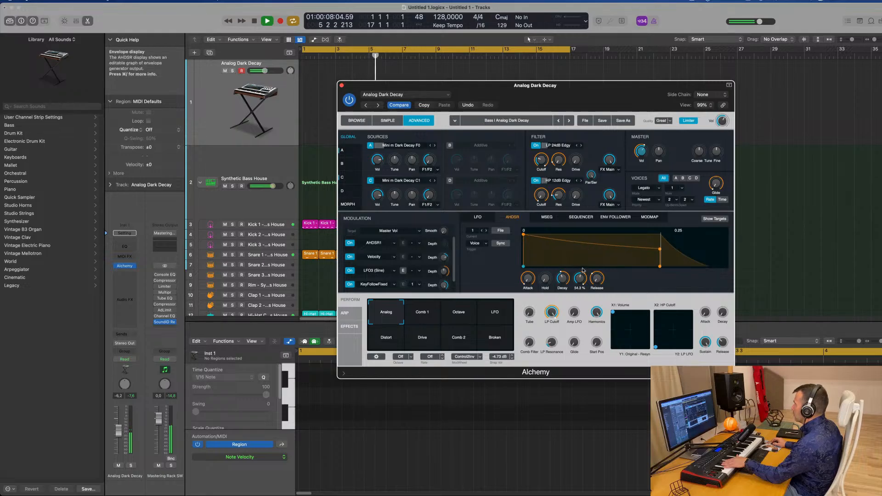
left_click_drag(597, 279, 602, 260)
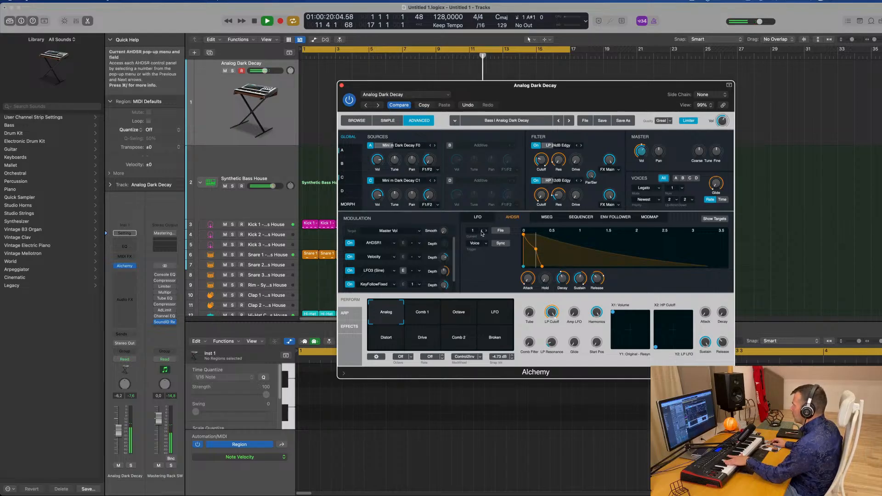
left_click(502, 245)
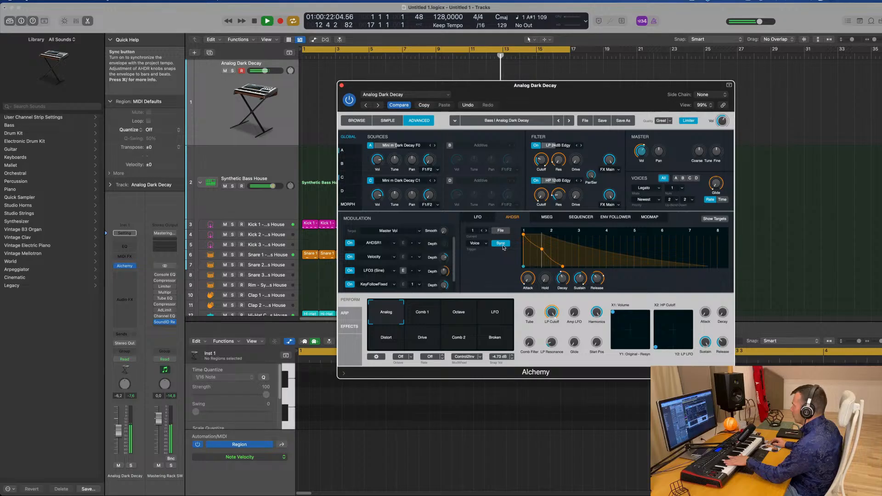
left_click_drag(542, 248, 571, 246)
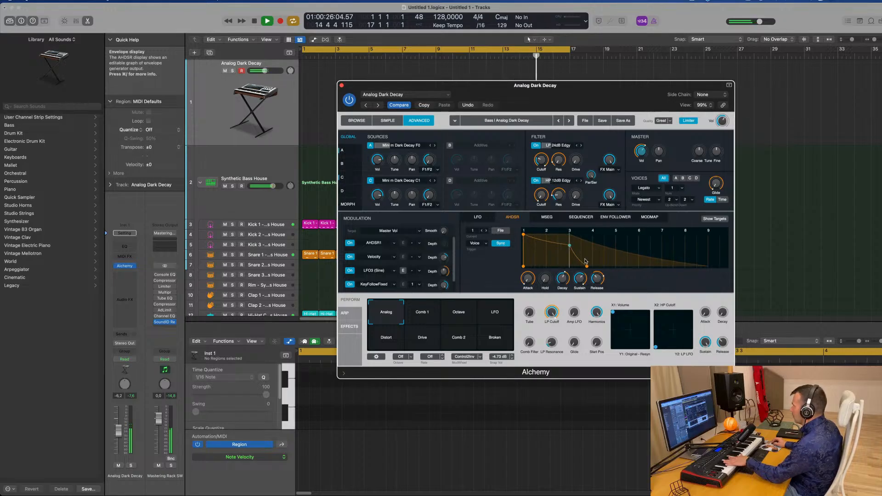
left_click_drag(569, 246, 629, 245)
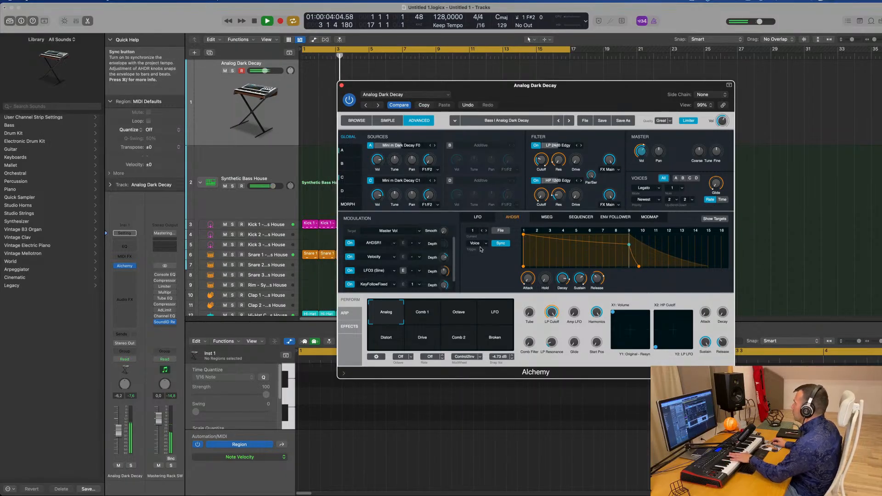
Step: Look through the preset's Sequencer, MSEG, Env Follower and ModMap modulators and return to the AHDSR envelope
left_click(580, 216)
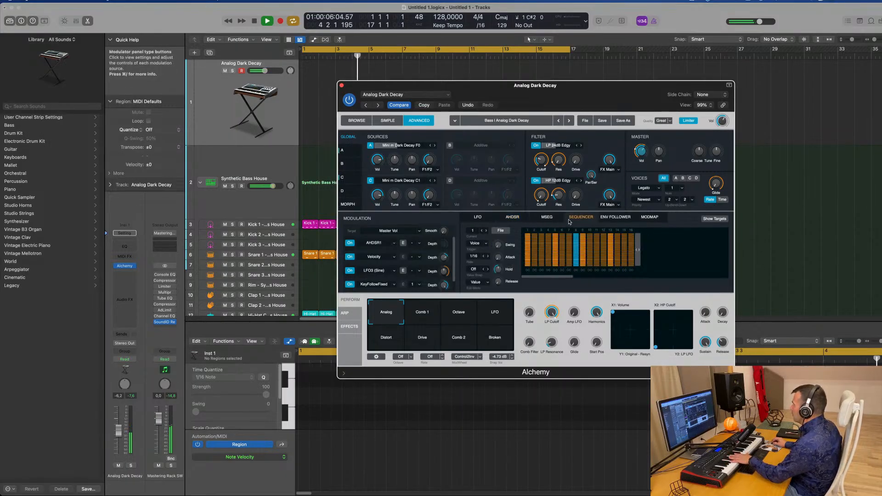
left_click(547, 217)
left_click(615, 217)
left_click(647, 217)
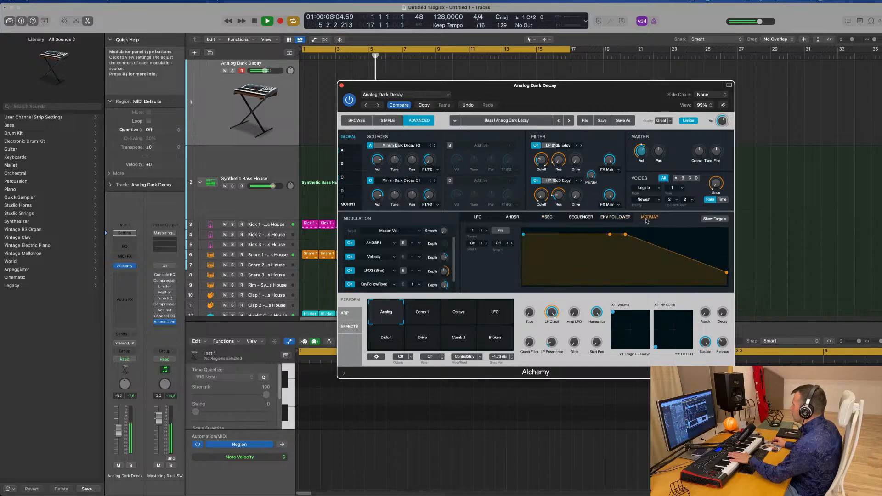
left_click(615, 217)
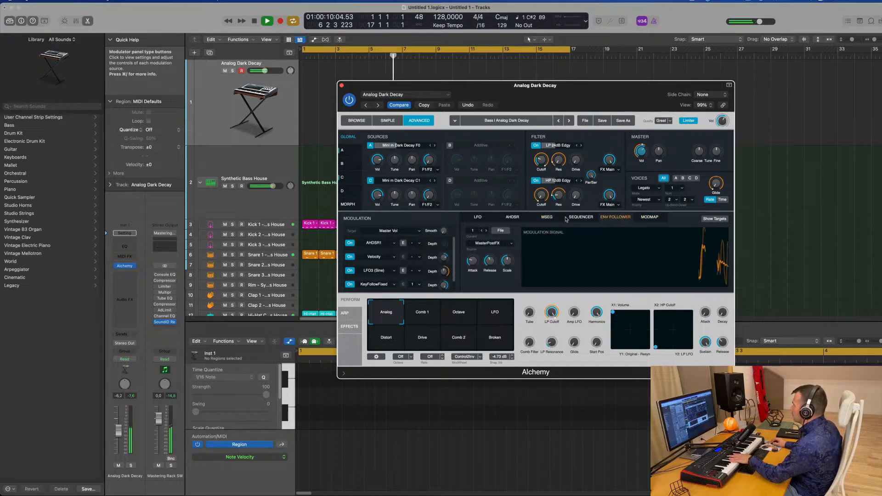
left_click(513, 217)
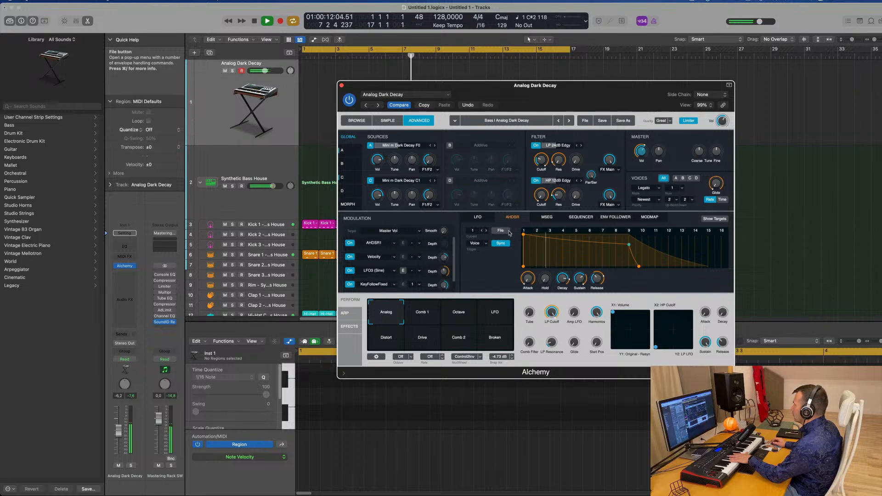
Step: Raise the first AHDSR envelope's sustain to maximum and lengthen its hold, trying out the HP Cutoff XY pad
left_click_drag(629, 244, 630, 232)
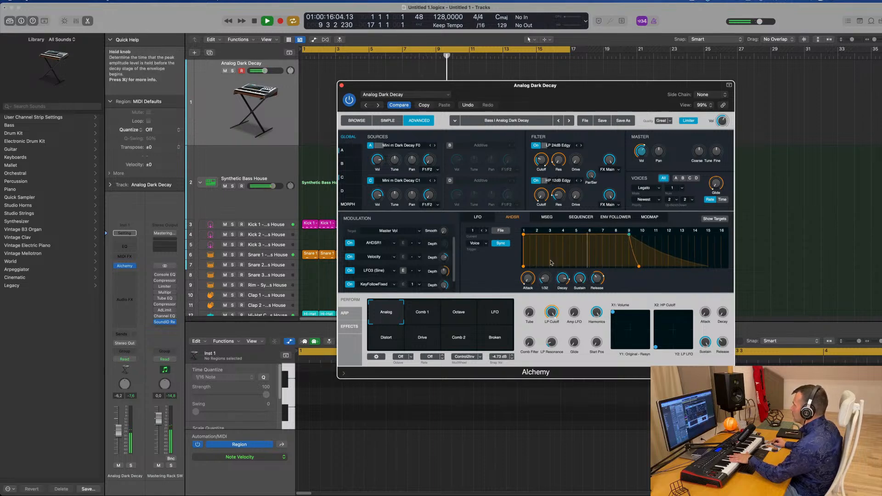
mouse_move(551, 263)
left_mouse_down()
mouse_move(548, 271)
mouse_move(551, 261)
left_mouse_up()
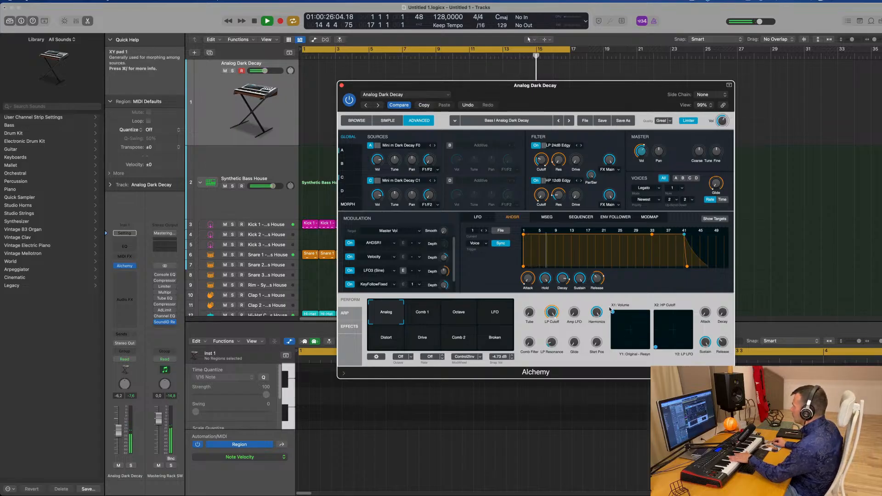
left_click_drag(654, 350, 667, 341)
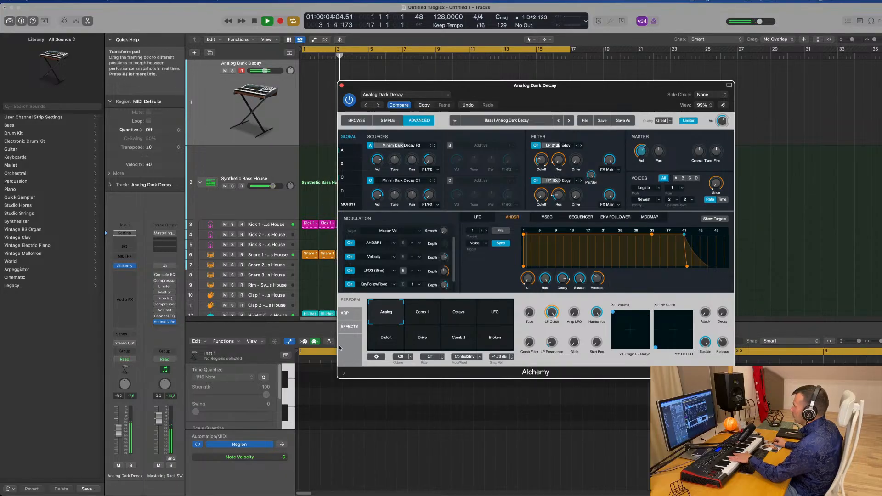
Step: Raise the instrument track's volume to -3.6 dB and load the bass preset Analog Sub Sonic
left_click_drag(118, 427, 121, 425)
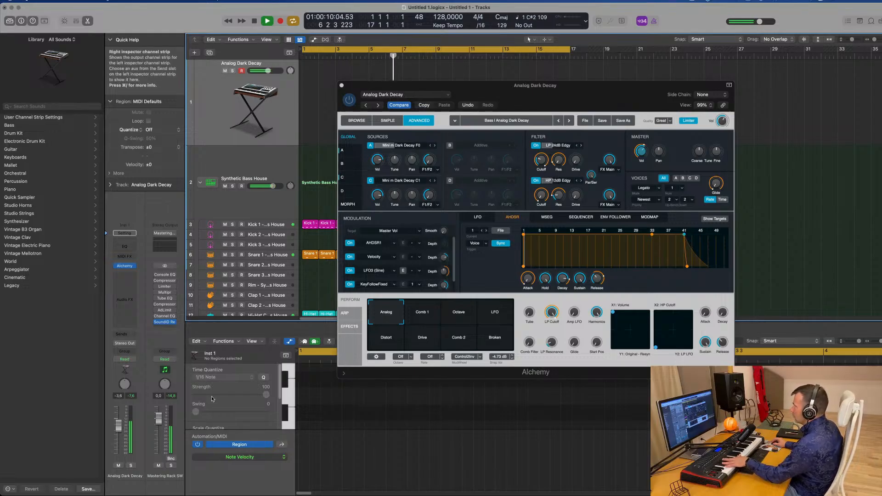
left_click(356, 122)
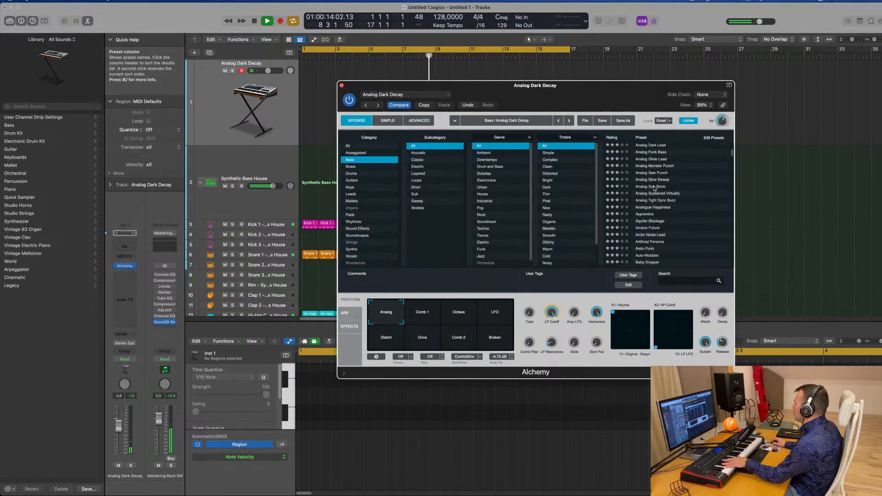
left_click(654, 187)
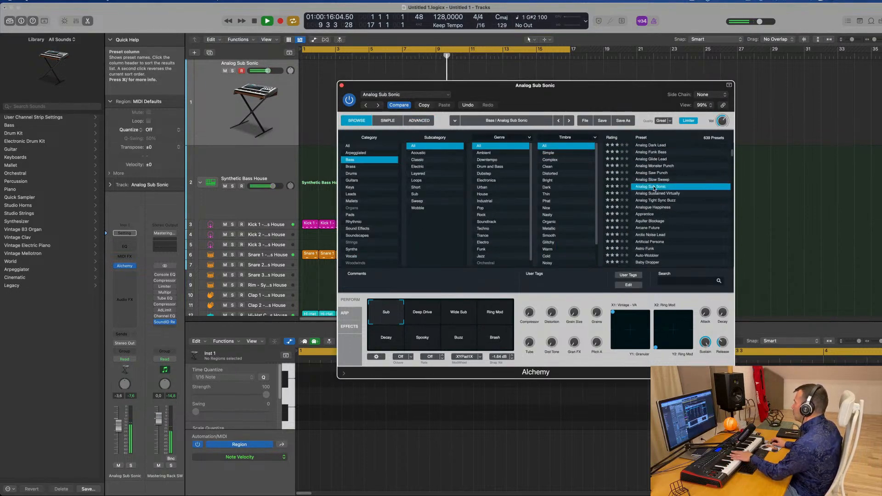
Step: Audition the bass presets Analogue Happiness, Apprentice, Arctic Noise Lead, Artificial Persona, Auto-Wobbler and Baby Dropper
left_click(652, 208)
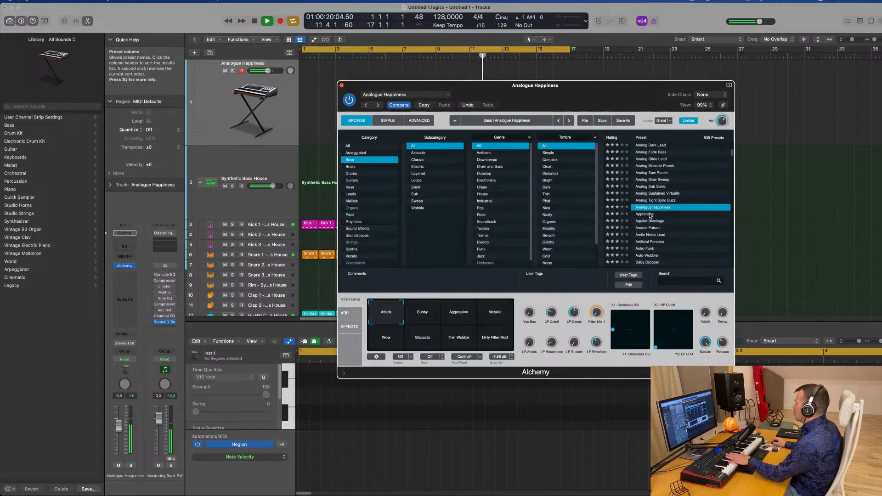
left_click(650, 214)
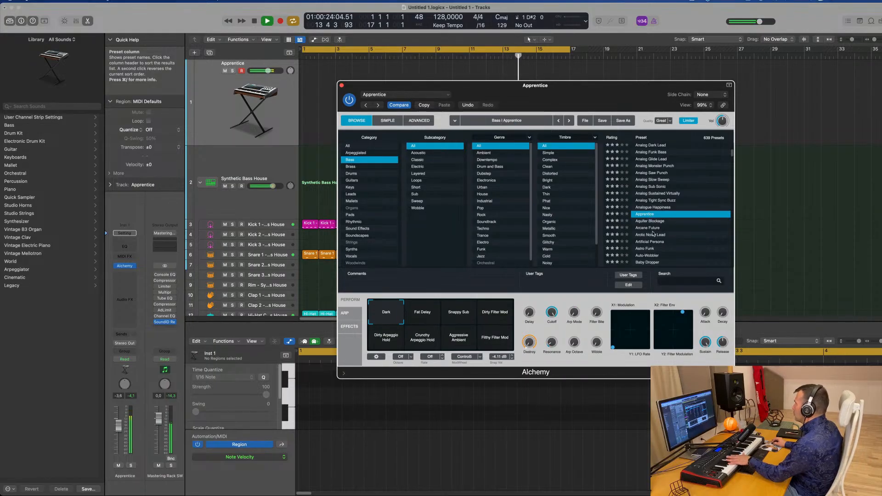
left_click(654, 235)
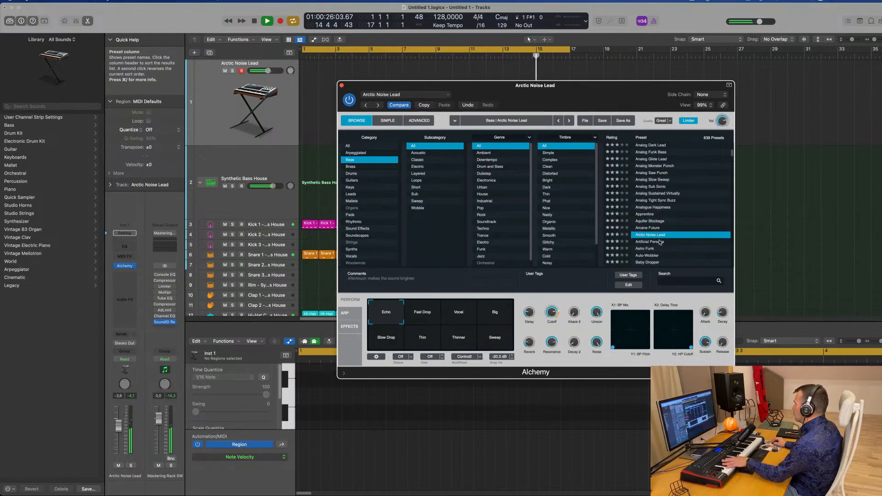
left_click(660, 242)
scroll(657, 234, "down", 2)
left_click(648, 225)
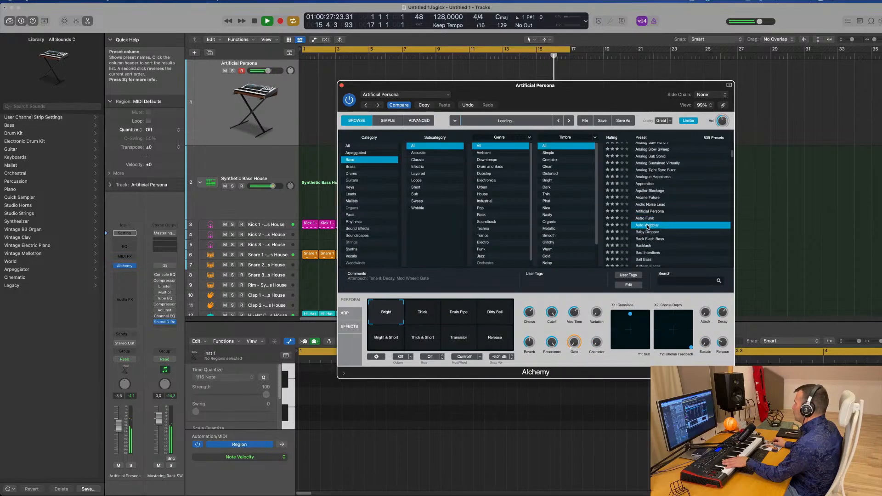
scroll(658, 228, "down", 1)
left_click(654, 226)
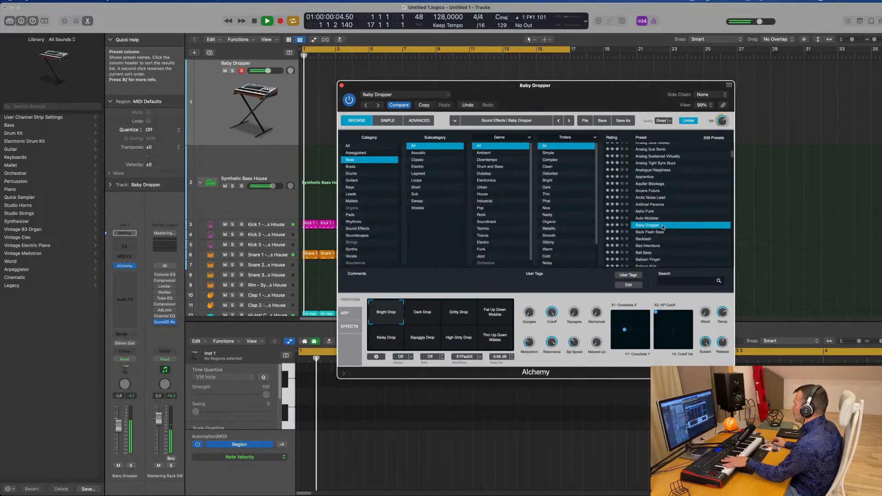
Step: Audition the presets Balloon Finger and Ball Bass, and load Bass And Lead
scroll(652, 219, "down", 5)
left_click(652, 214)
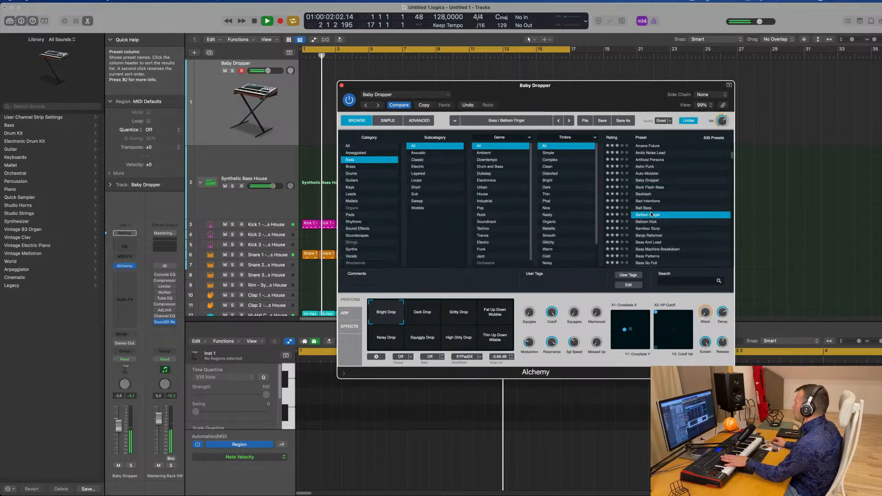
left_click(645, 209)
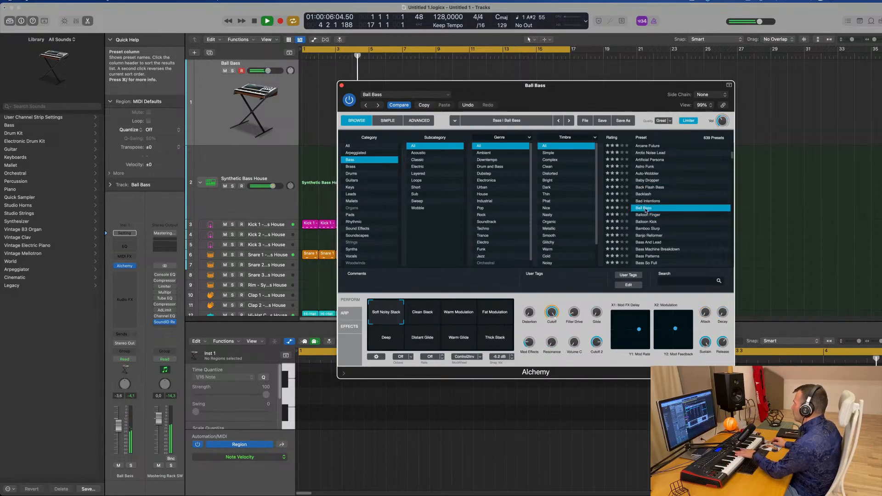
left_click(654, 243)
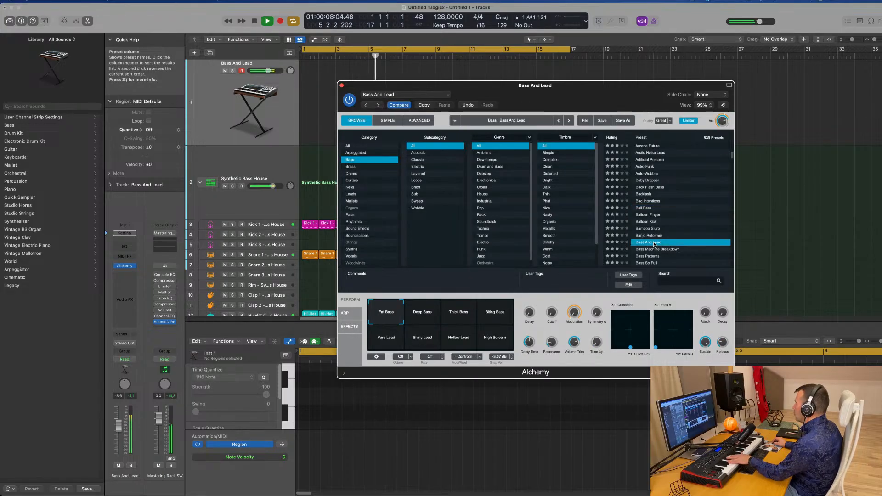
Step: Audition the Bass And Lead snapshots such as Deep Bass, Thick Bass, Pure Lead, Shiny Lead and High Scream, and return to Fat Bass
scroll(664, 235, "down", 3)
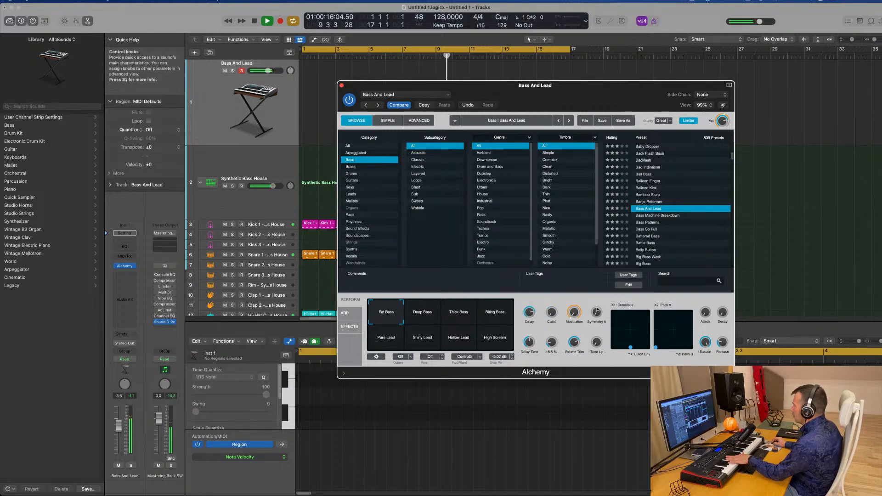
left_click(431, 317)
left_click(461, 318)
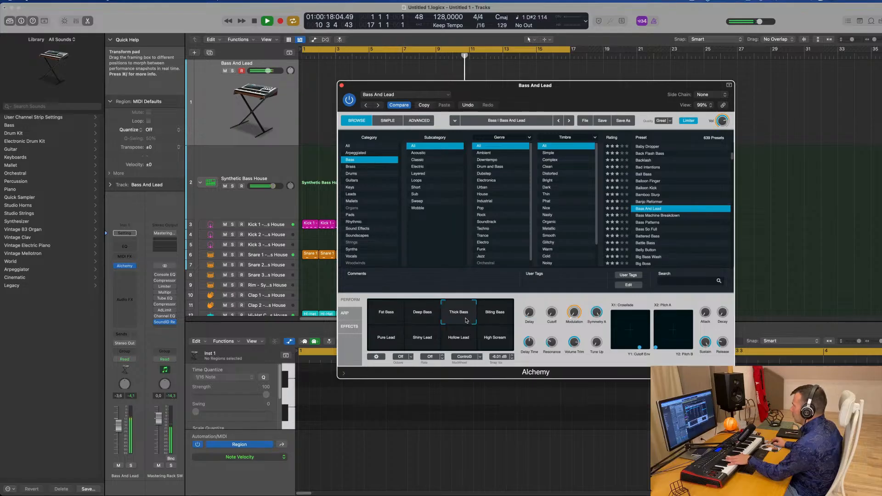
left_click(498, 321)
left_click(391, 343)
left_click(422, 341)
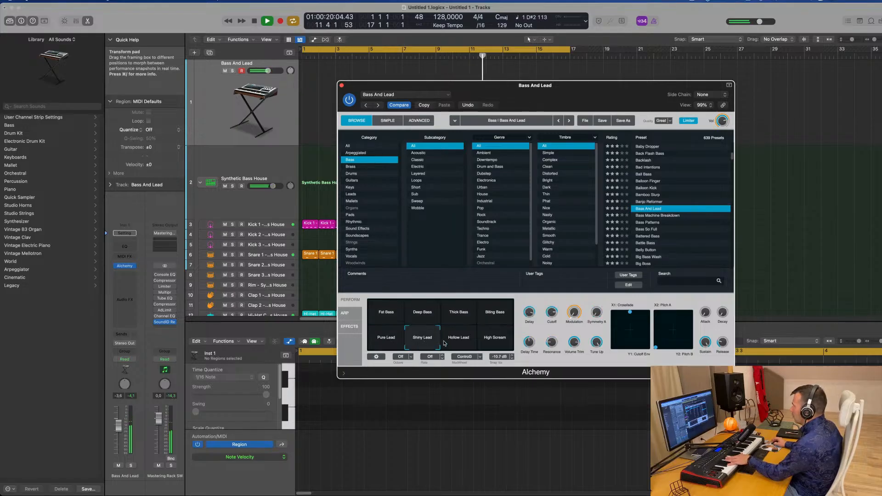
left_click(492, 342)
left_click(387, 313)
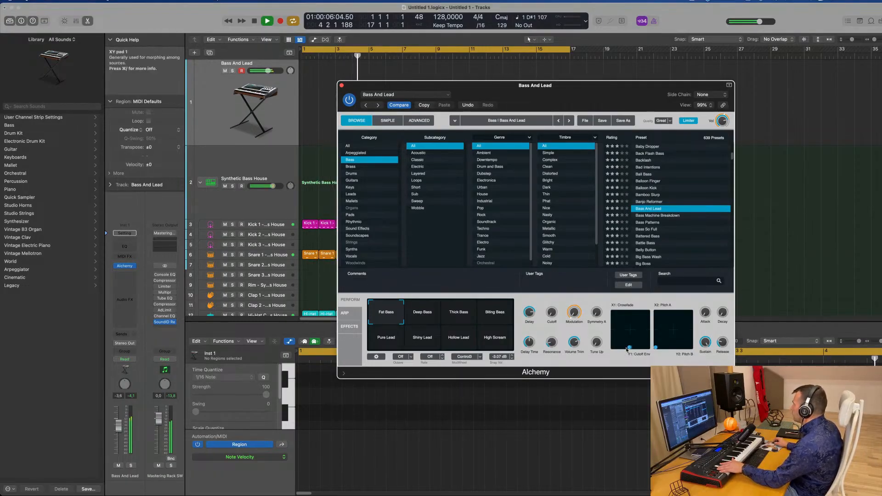
Step: Move Alchemy's XY pad 1 to its centre and record a bass part with the Fat Bass snapshot
mouse_move(631, 348)
left_mouse_down()
mouse_move(607, 353)
mouse_move(624, 349)
left_mouse_up()
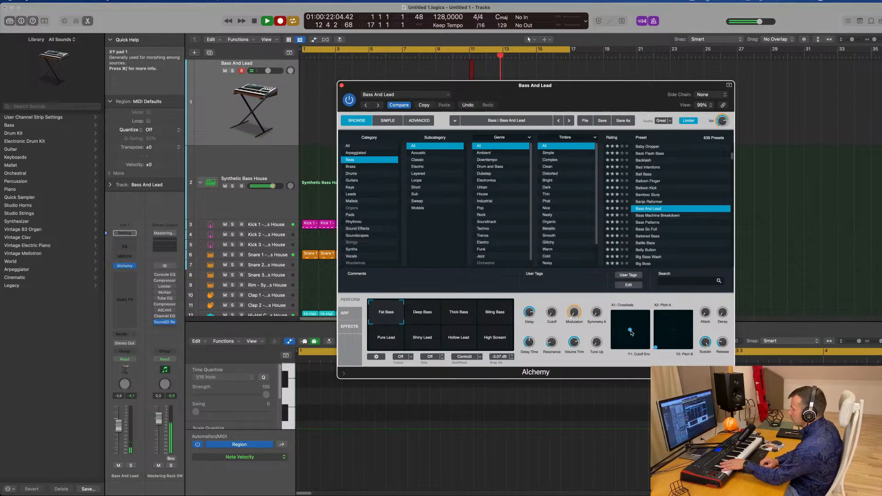
key("r")
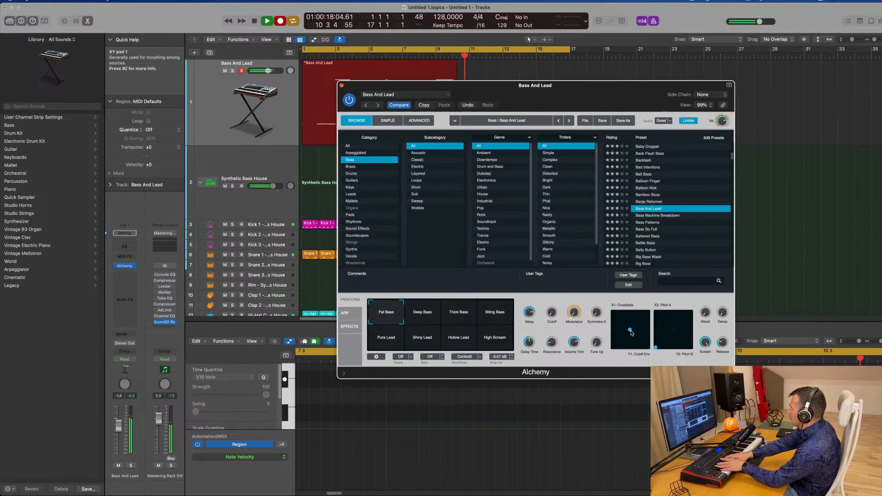
key("space")
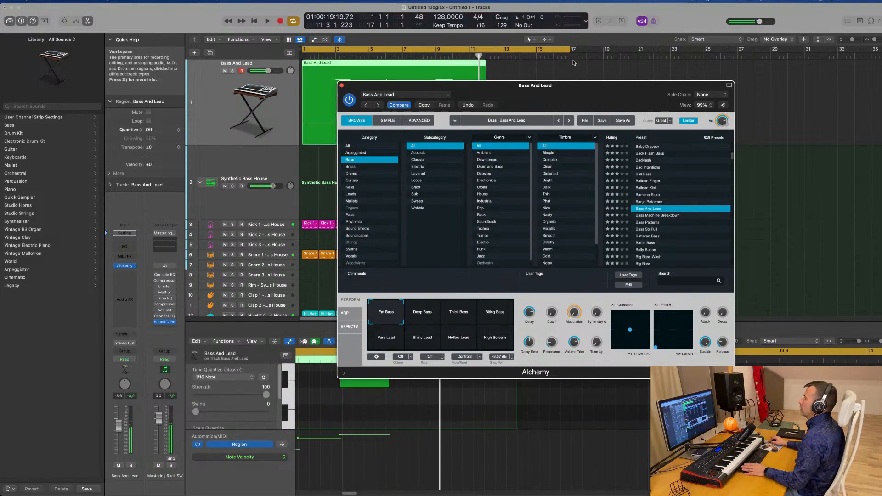
Step: Cut away the part of the recorded bass region before bar 7 and move the remaining section to bar 1
left_click_drag(562, 86, 855, 84)
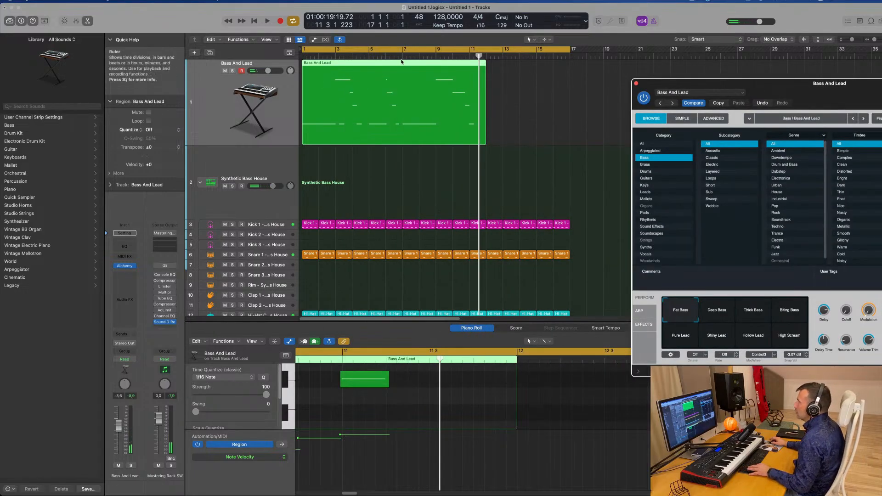
double_click(402, 73, "super")
left_click(399, 74)
key("BackSpace")
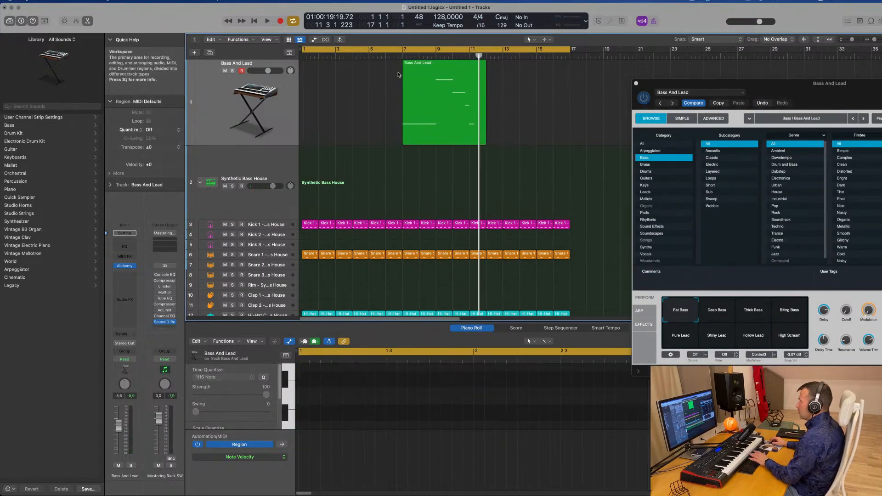
left_click_drag(419, 76, 318, 75)
key("Return")
key("space")
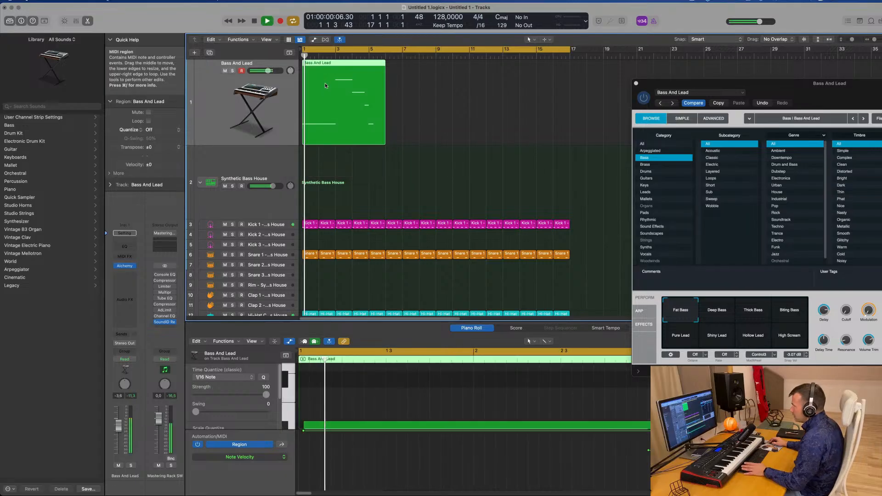
key("space")
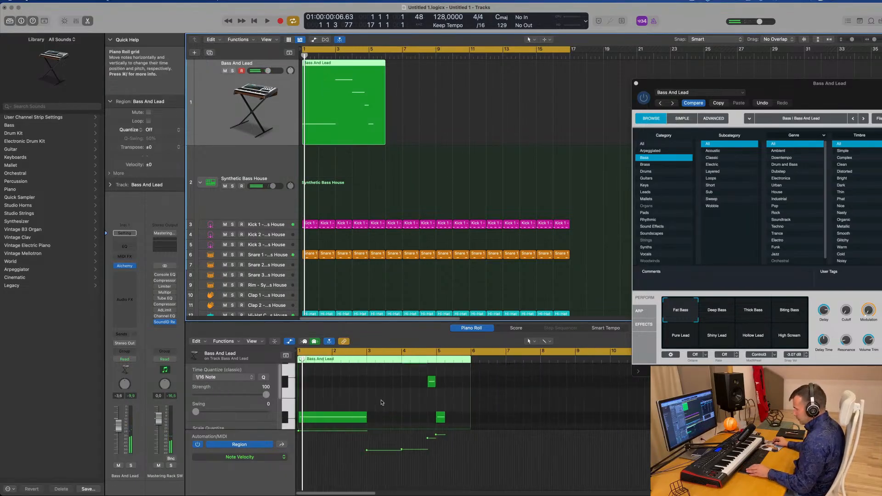
Step: Quantize the bass region to 1/16 Note and play it back against the drums while following its notes in the Piano Roll
key("super+a")
left_click(423, 176)
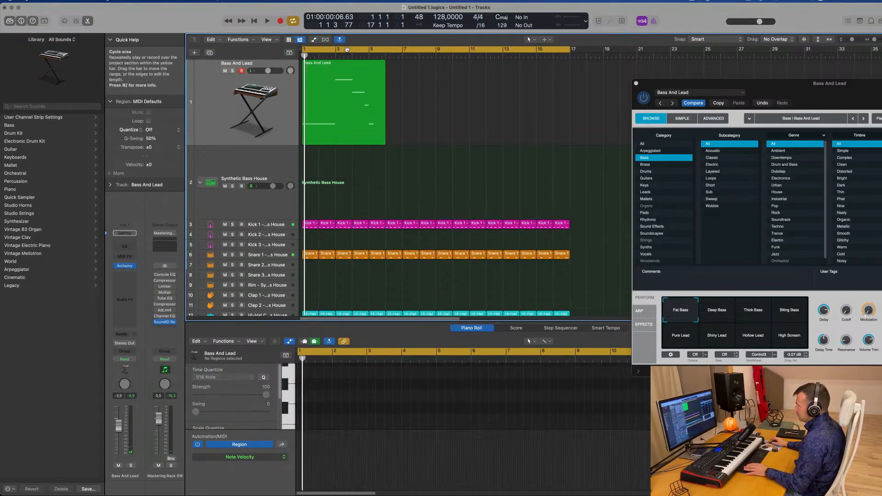
left_click(349, 82)
scroll(371, 407, "up", 4)
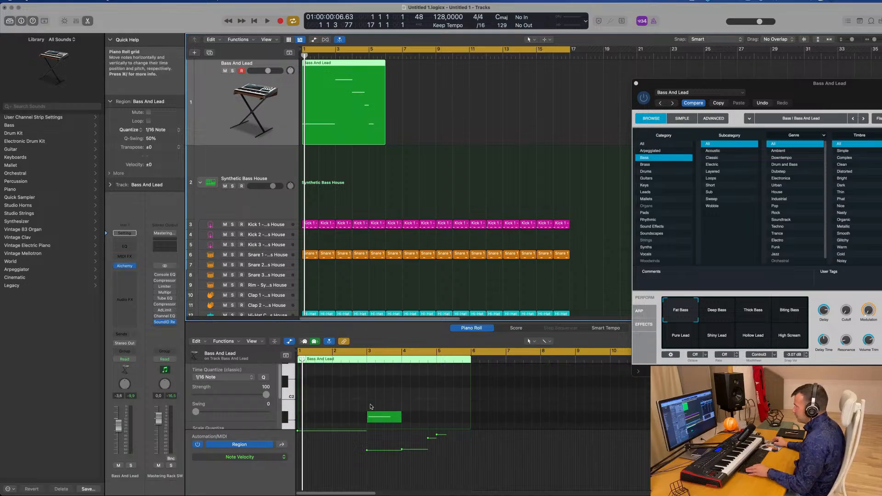
scroll(335, 414, "down", 5)
scroll(335, 413, "up", 5)
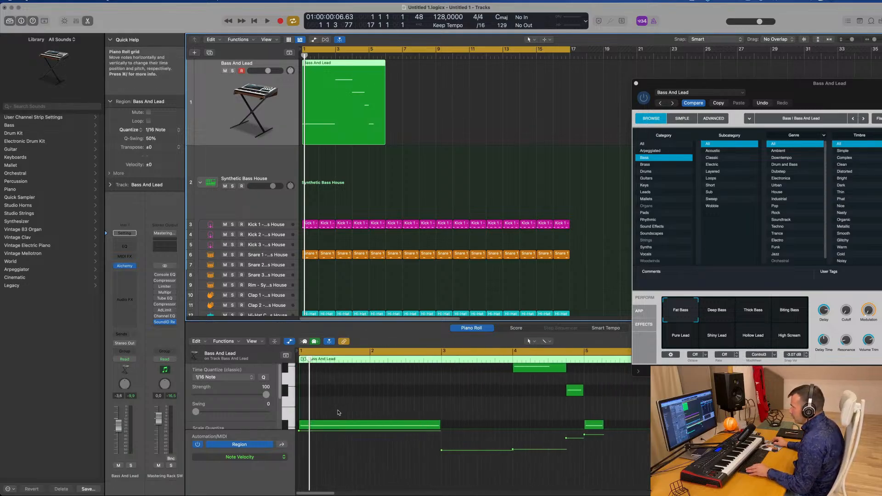
key("space")
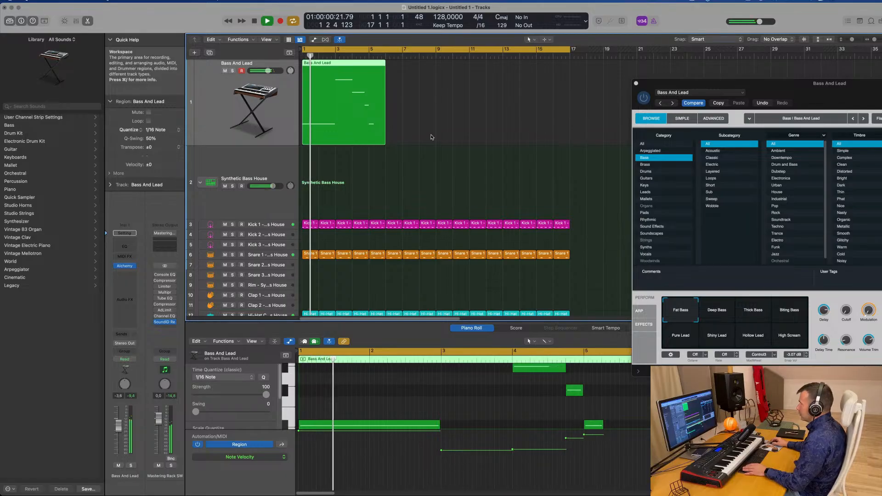
left_click_drag(813, 88, 608, 62)
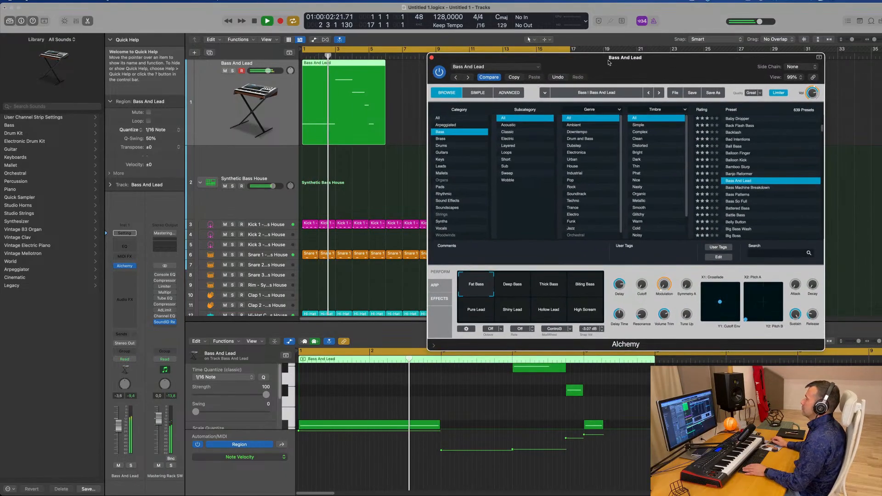
scroll(486, 407, "up", 2)
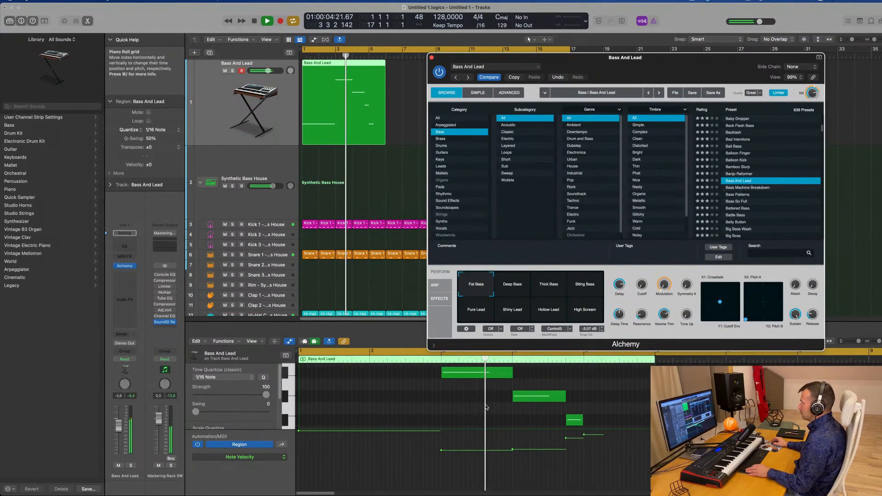
scroll(487, 407, "down", 2)
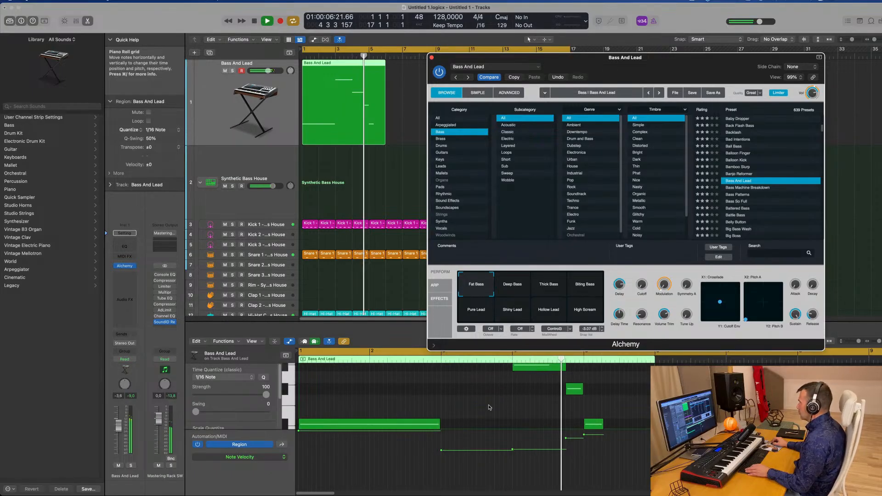
scroll(489, 407, "down", 2)
key("space")
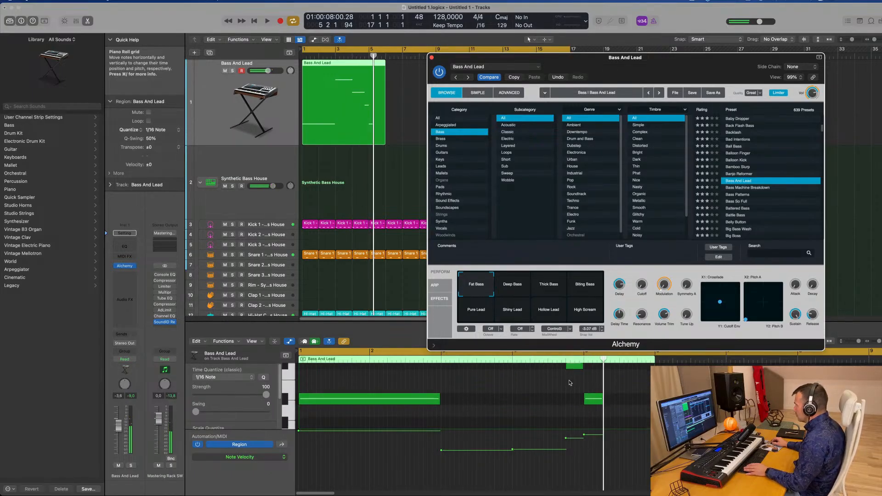
Step: Slightly lengthen the G#1, F#1 and both D#1 notes of the bass region in the Piano Roll
scroll(568, 395, "up", 4)
left_click_drag(564, 397, 568, 397)
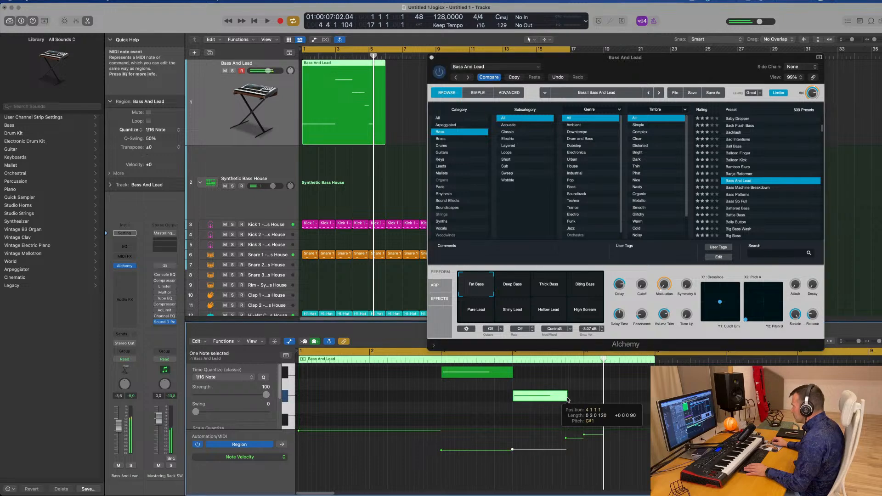
scroll(542, 386, "down", 2)
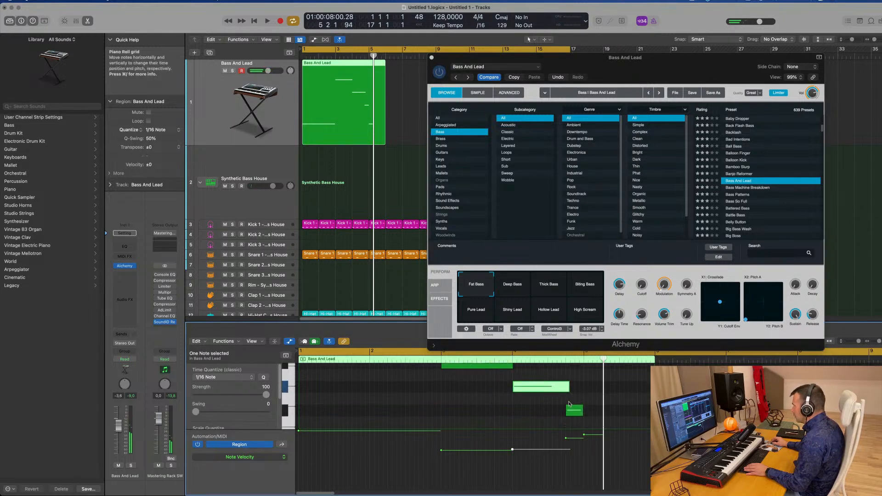
left_click_drag(584, 404, 586, 405)
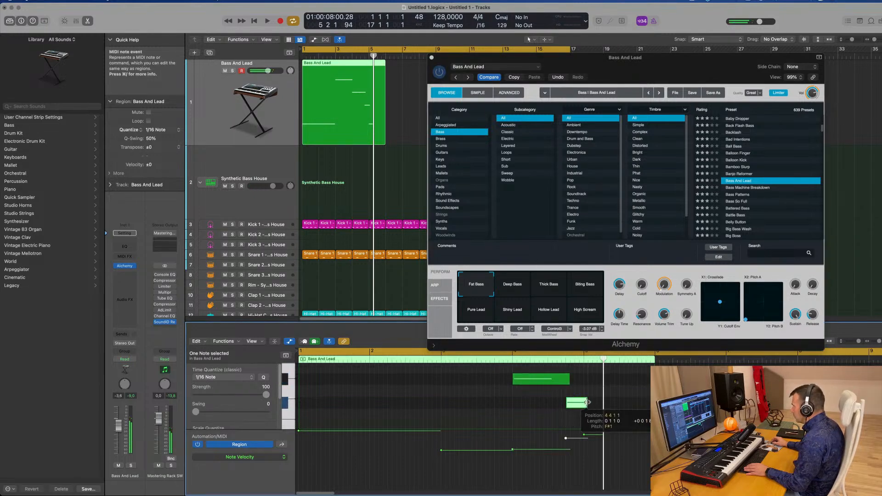
scroll(588, 403, "down", 2)
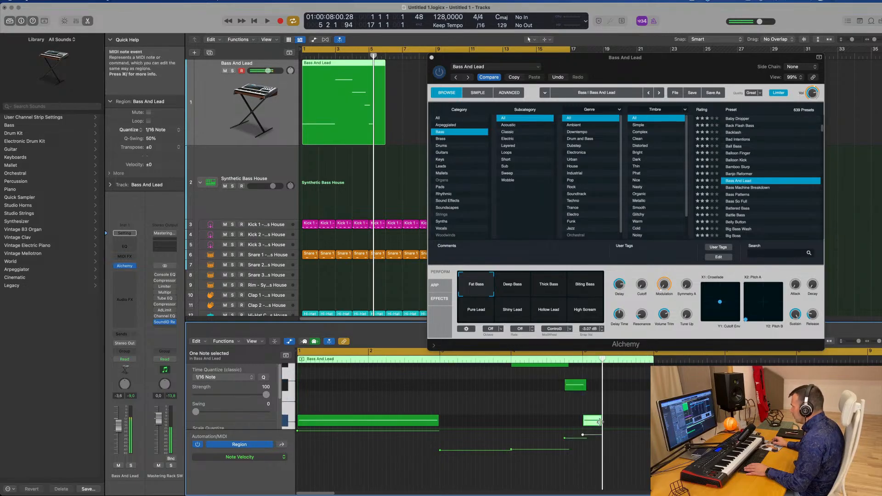
left_click(440, 420)
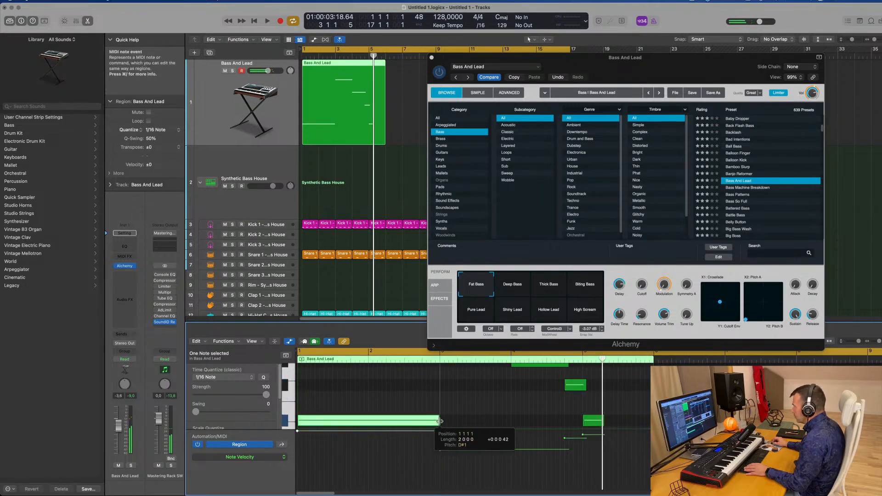
left_click_drag(439, 421, 443, 420)
Step: Play back the edited bass line, and split its region at bar 5 and delete the section after the cut
key("space")
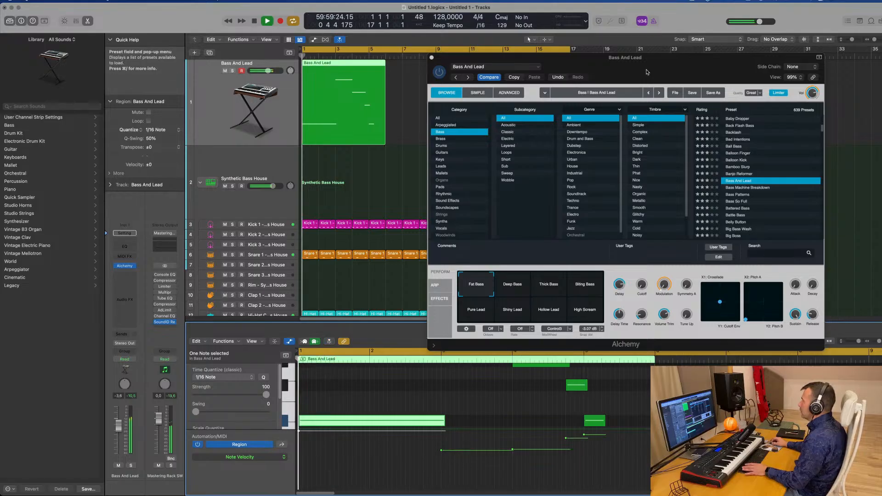
left_click_drag(646, 72, 620, 59)
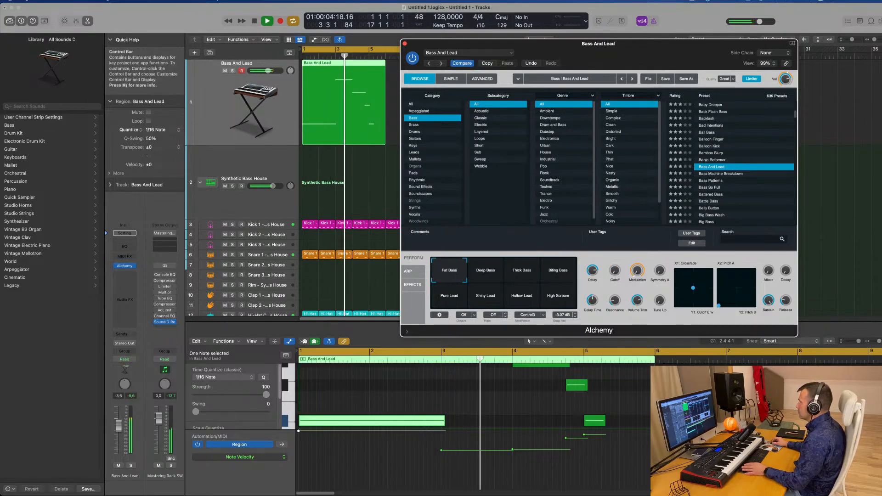
left_click_drag(625, 43, 740, 71)
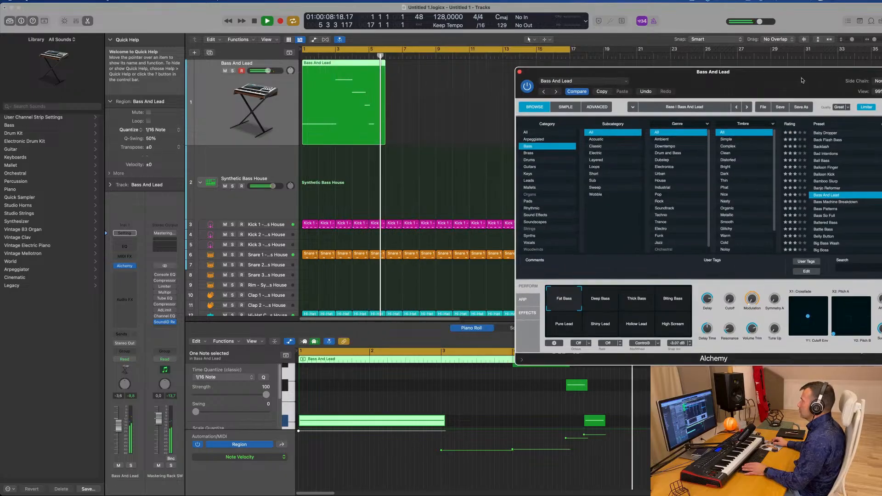
left_click_drag(801, 81, 811, 82)
key("space")
left_click(368, 64)
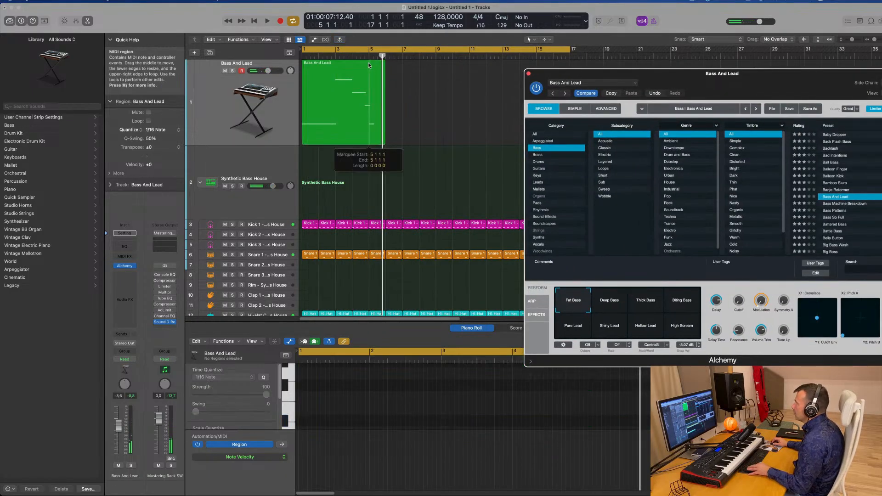
left_click(504, 174)
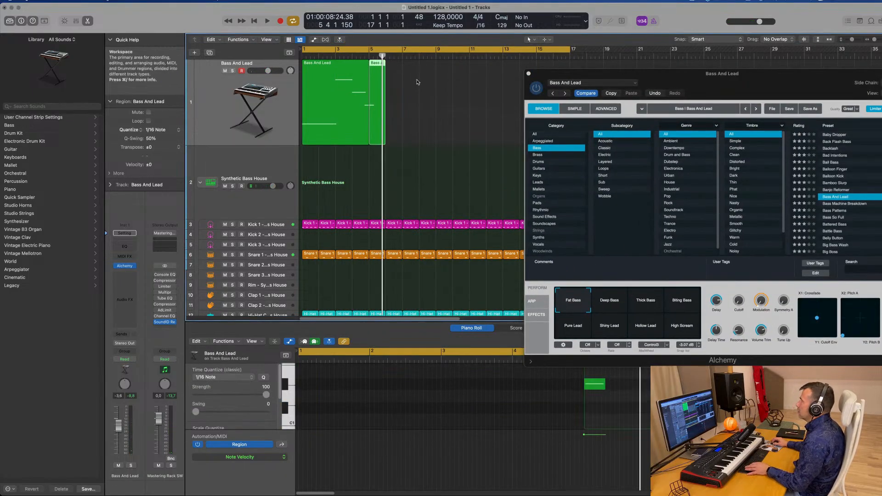
left_click_drag(416, 81, 381, 109)
key("Delete")
Step: Repeat the four-bar bass region three times so it fills the cycle up to bar 17
key("space")
left_click(323, 89)
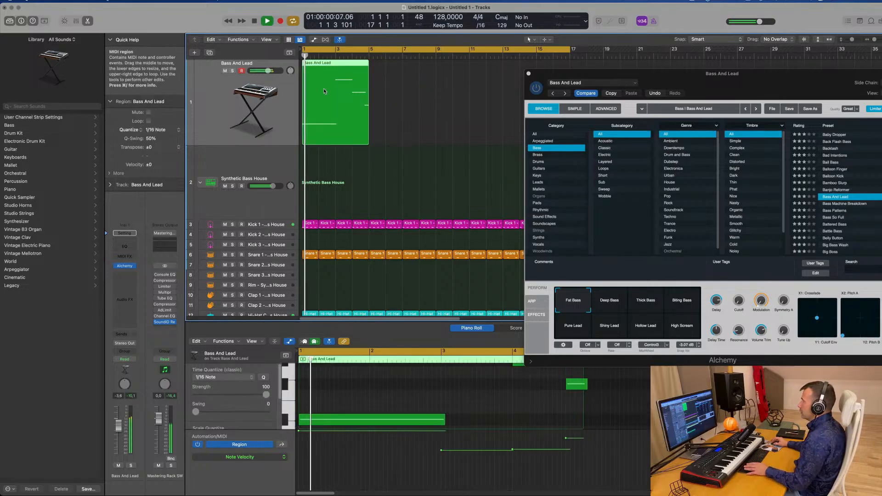
key("super+r")
key("super+r")
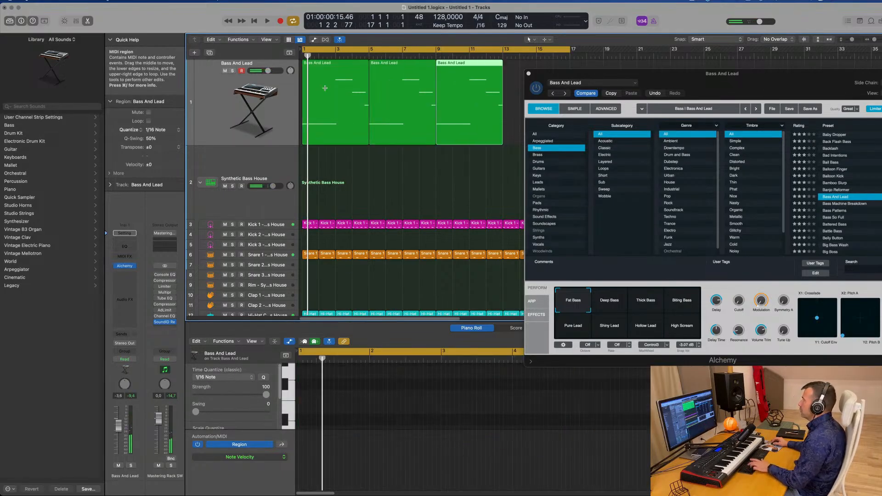
key("super+r")
left_click_drag(560, 74, 622, 192)
left_click(530, 171)
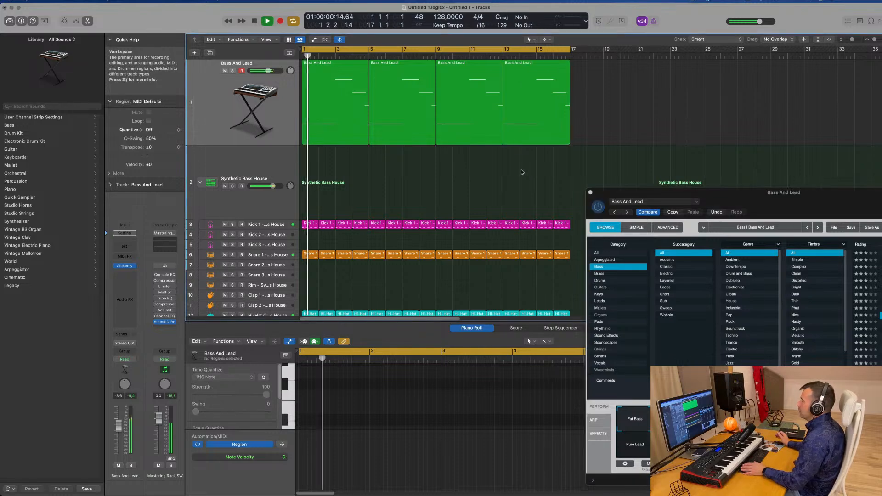
Step: In Alchemy's Advanced view, shorten the decay and raise the sustain of the AHDSR1 envelope on Master Vol during playback
left_click_drag(711, 201, 682, 201)
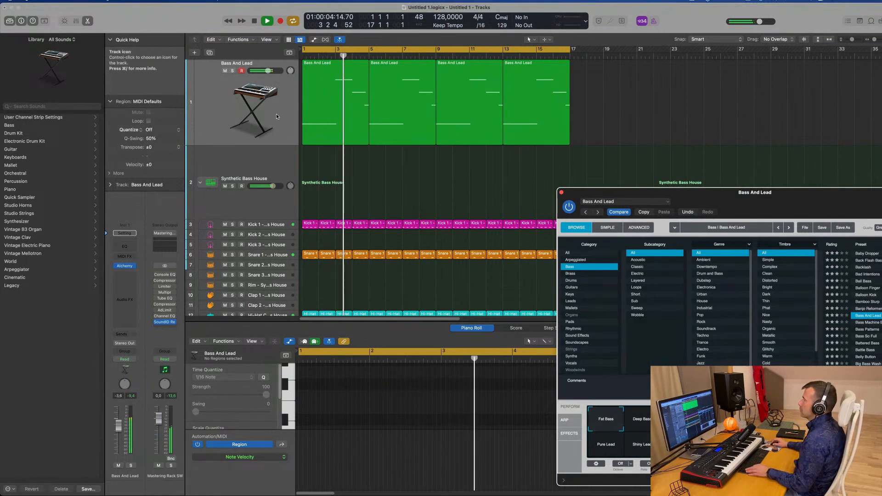
key("super+Left")
key("super+Left")
key("super+Right")
key("super+Right")
key("super+Right")
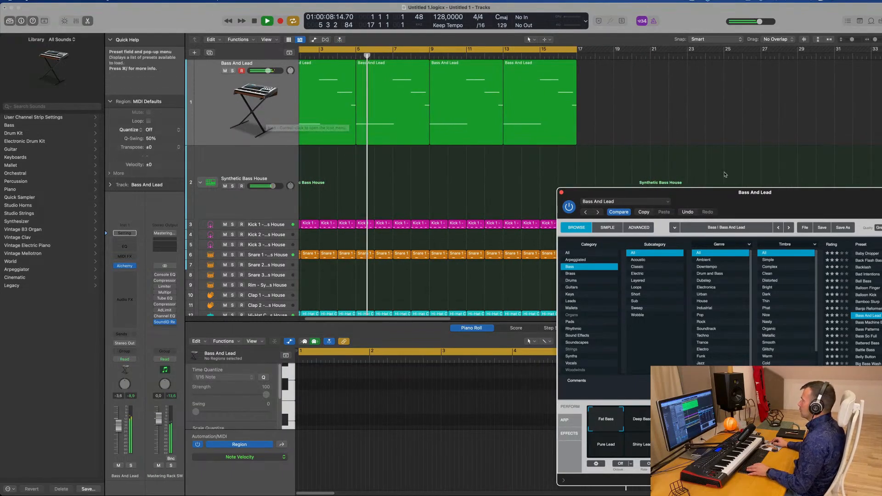
left_click_drag(726, 193, 459, 81)
key("Return")
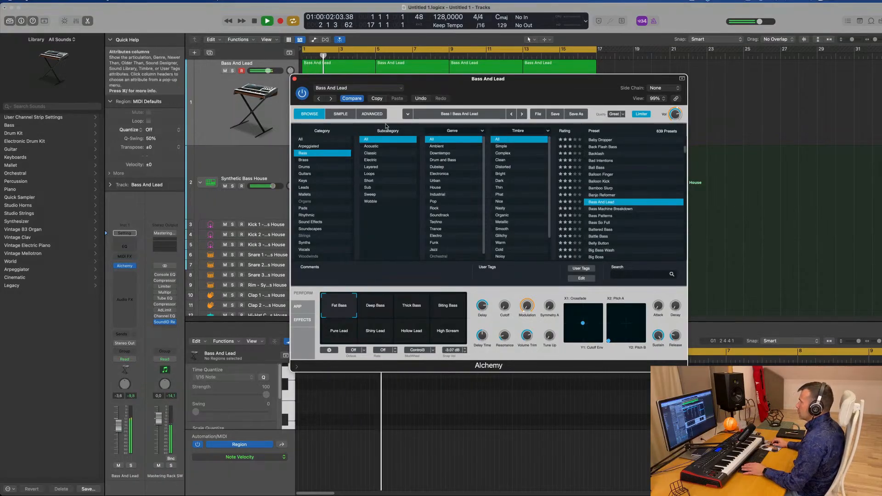
left_click(372, 114)
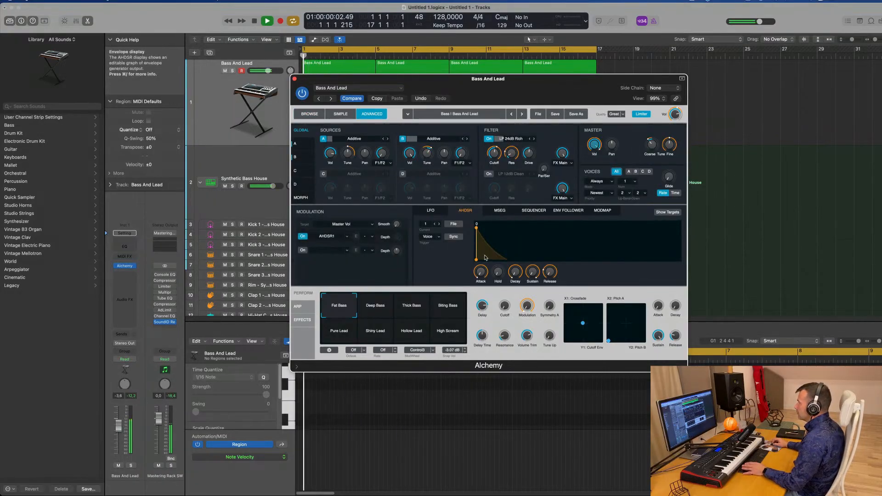
left_click_drag(504, 259, 500, 261)
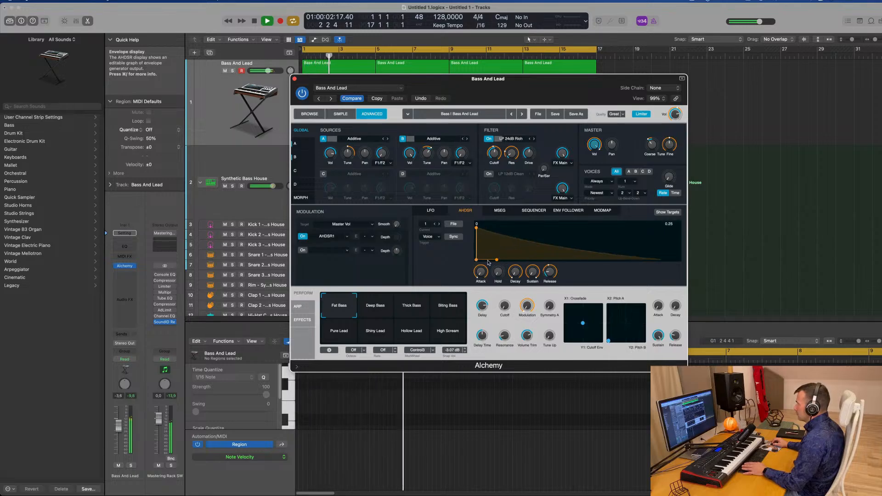
left_click_drag(500, 258, 478, 240)
left_click_drag(480, 237, 484, 234)
key("space")
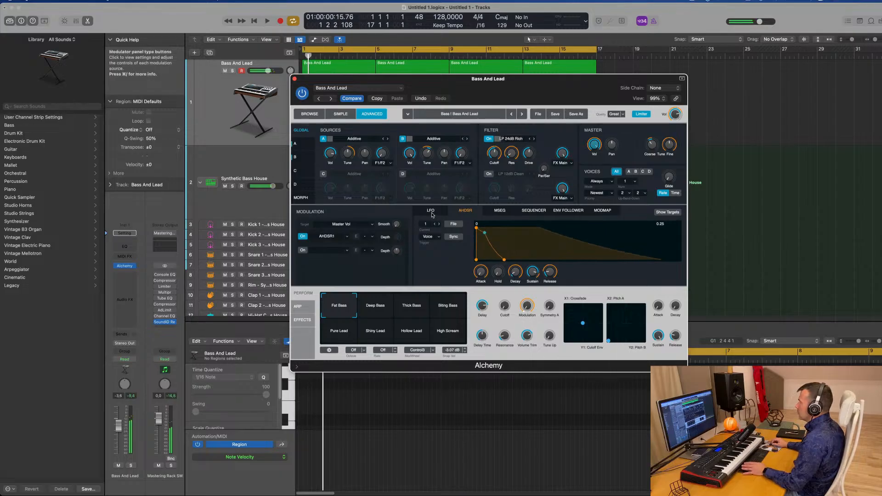
Step: Show the LFO 1 settings and play the bass line while toggling the AHDSR1 modulation on Master Vol for comparison
left_click(431, 211)
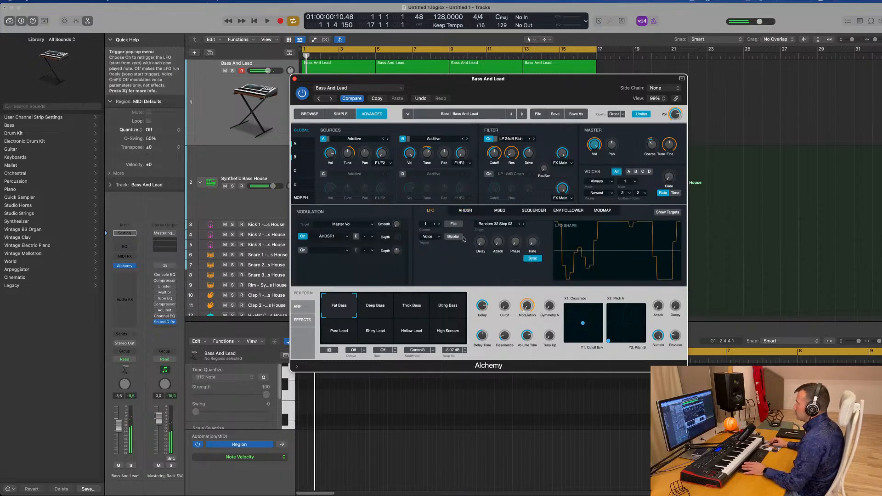
key("space")
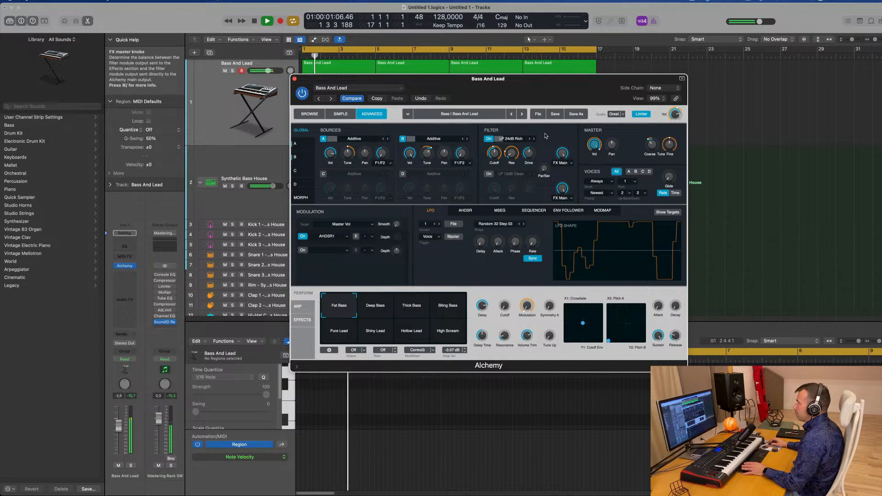
left_click(304, 237)
key("space")
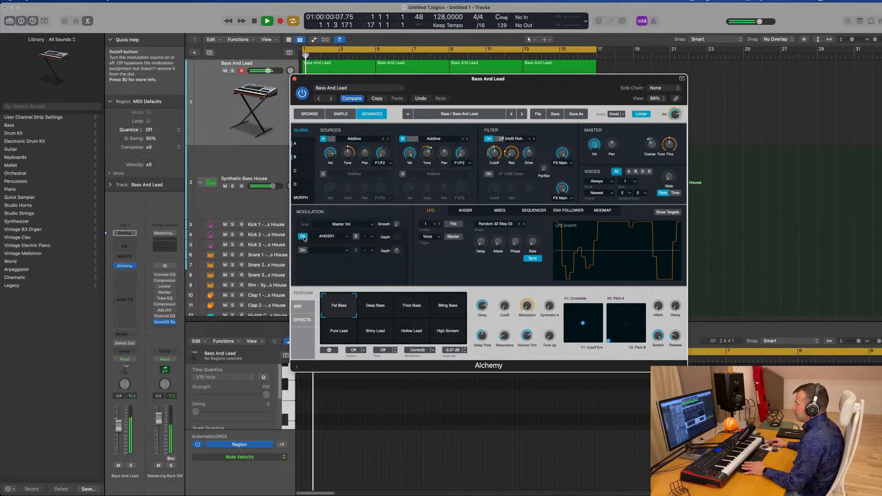
key("space")
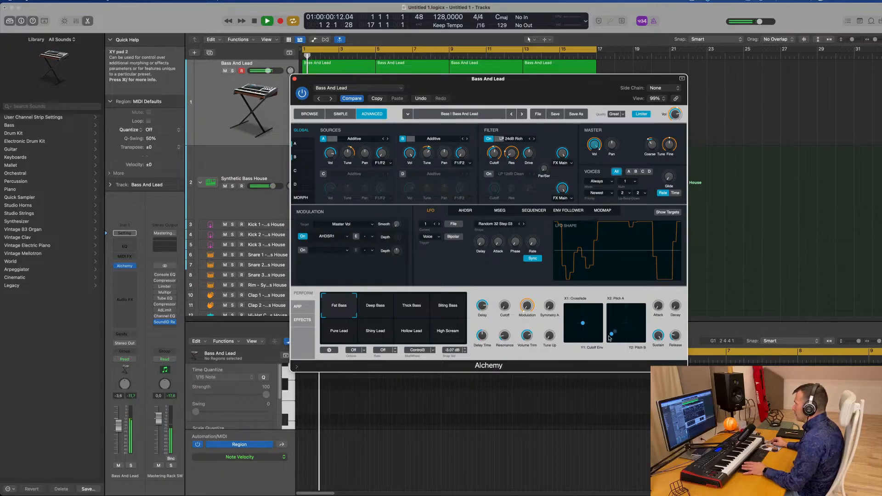
Step: Try different positions on the Pitch A / Pitch B XY pad during playback and return the point to its starting corner
left_click_drag(610, 338, 609, 343)
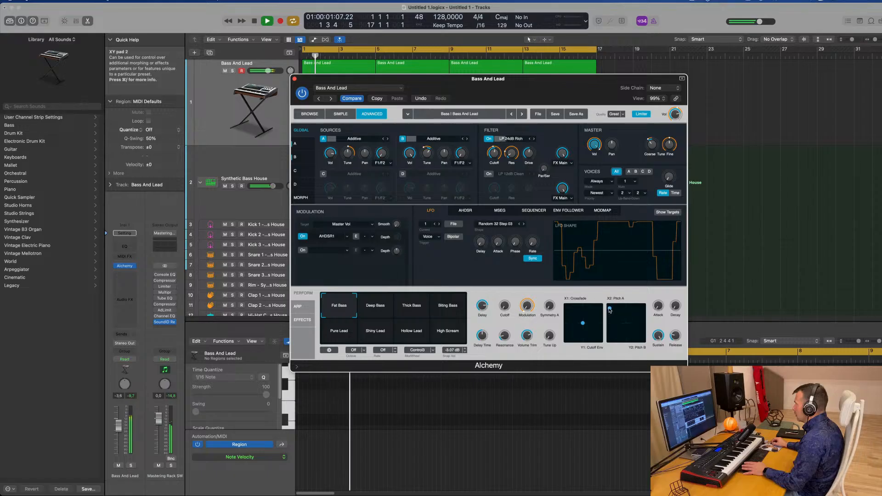
left_click(608, 341)
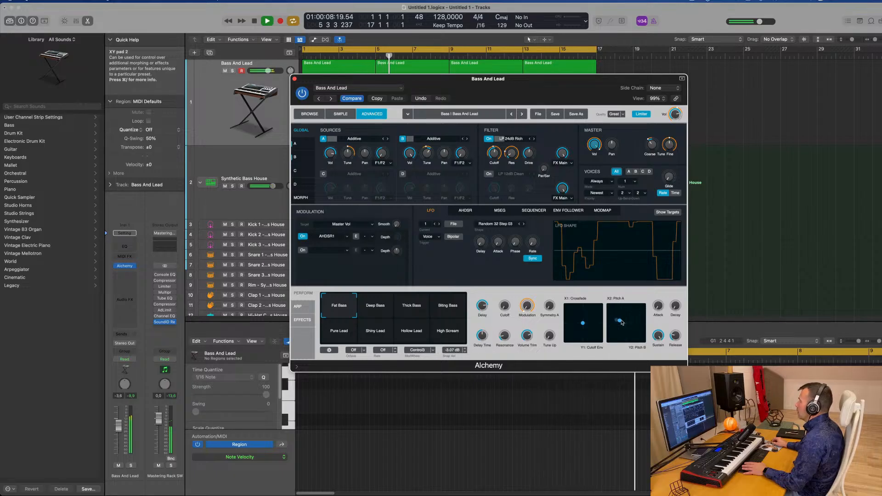
key("space")
key("space")
Step: Adjust the Crossfade / Cutoff Env XY pad slightly below its centre during playback and move the Alchemy window aside
left_click_drag(583, 323, 609, 306)
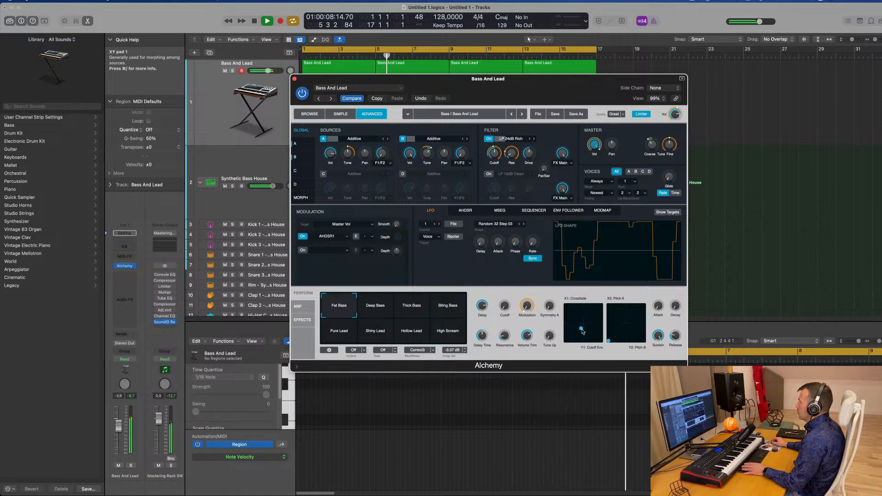
key("space")
left_click_drag(505, 78, 623, 75)
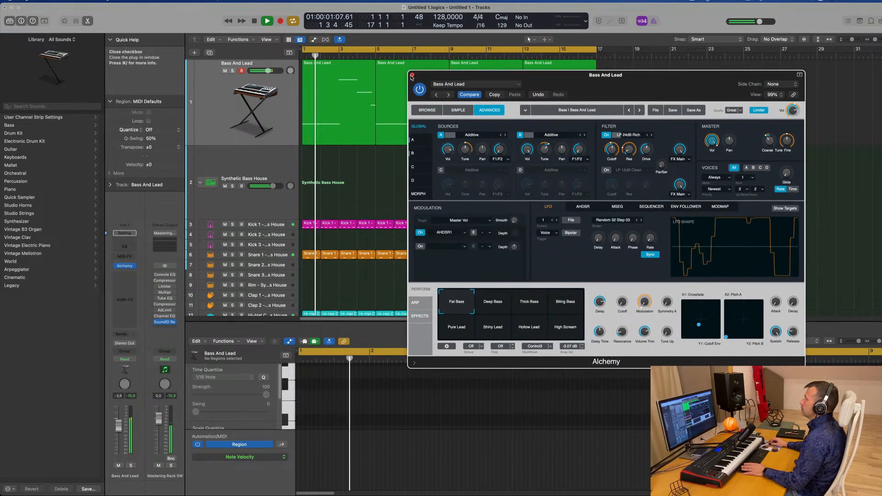
Step: Lower the Bass And Lead track's volume to -6.1 dB and duplicate the track with its instrument settings
left_click(273, 104)
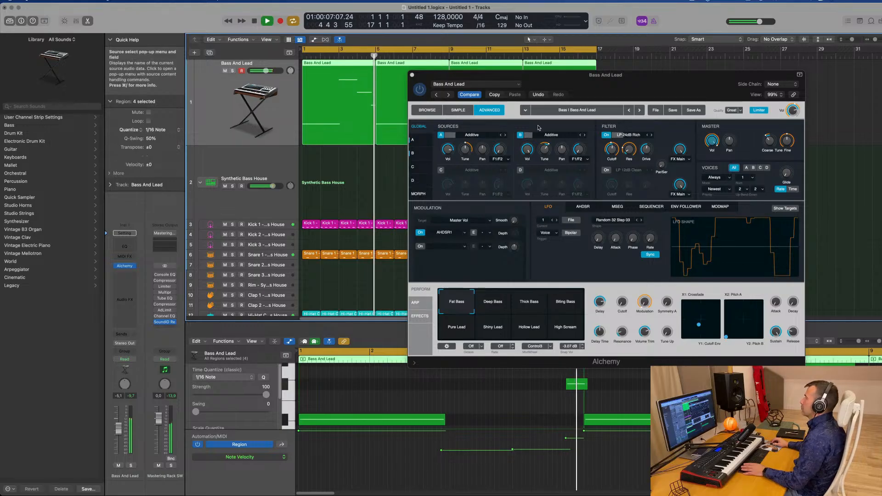
left_click_drag(735, 83, 881, 87)
left_click(266, 119)
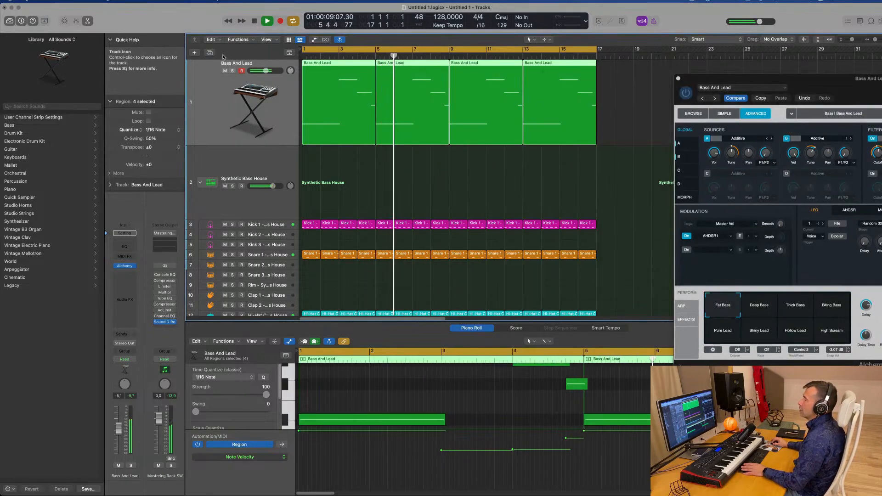
left_click(212, 52)
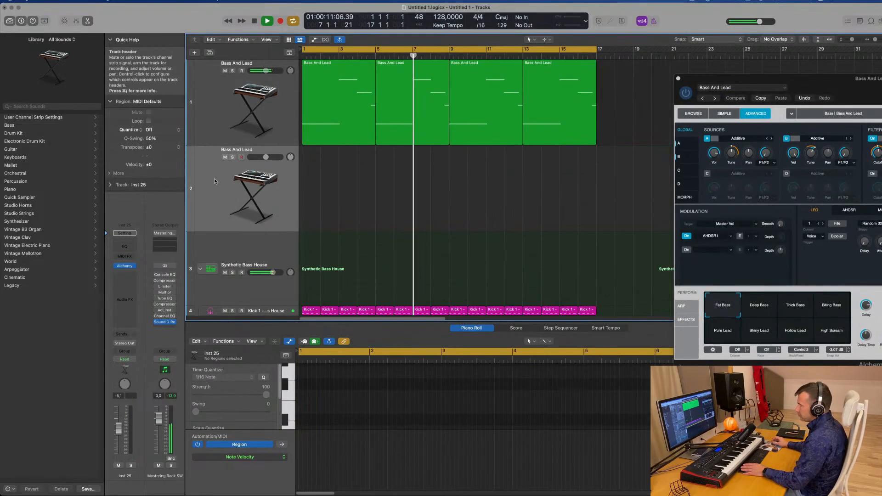
Step: Open Alchemy on the duplicated track, browse the Pads category and load the Gliding Through Space preset
left_click(125, 265)
left_click_drag(471, 103, 560, 97)
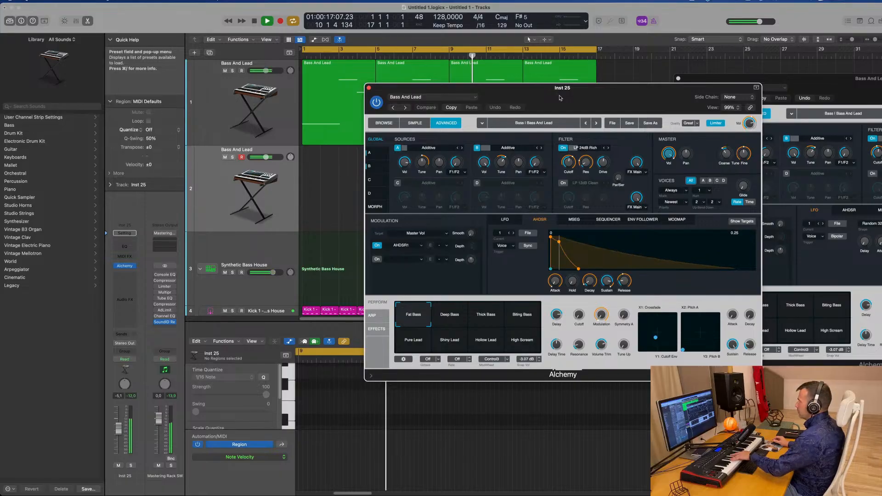
left_click(422, 98)
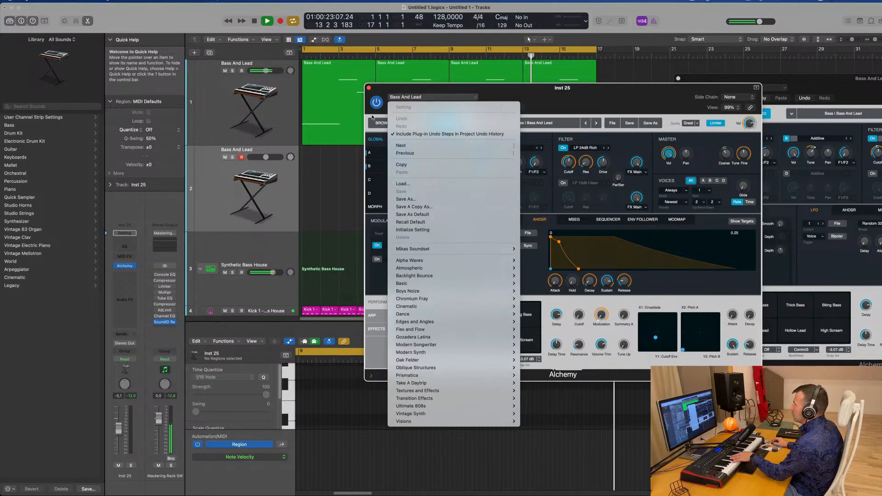
left_click(373, 132)
left_click(381, 124)
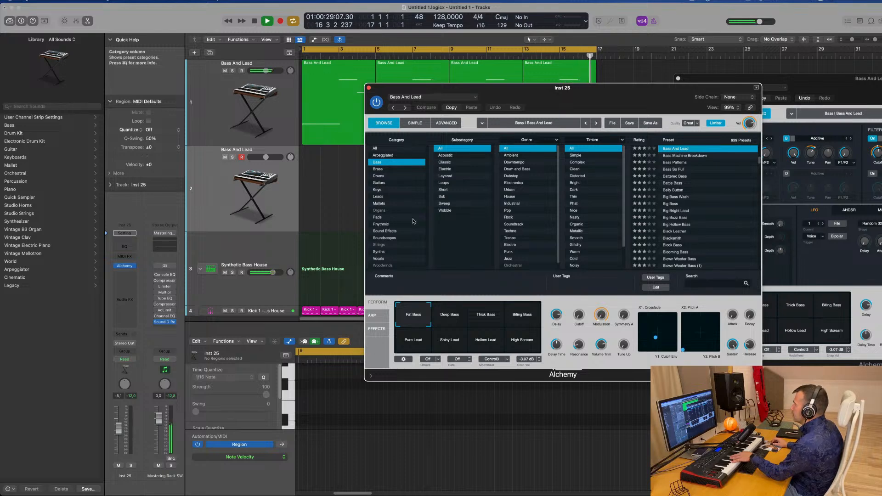
left_click(377, 217)
scroll(687, 202, "down", 10)
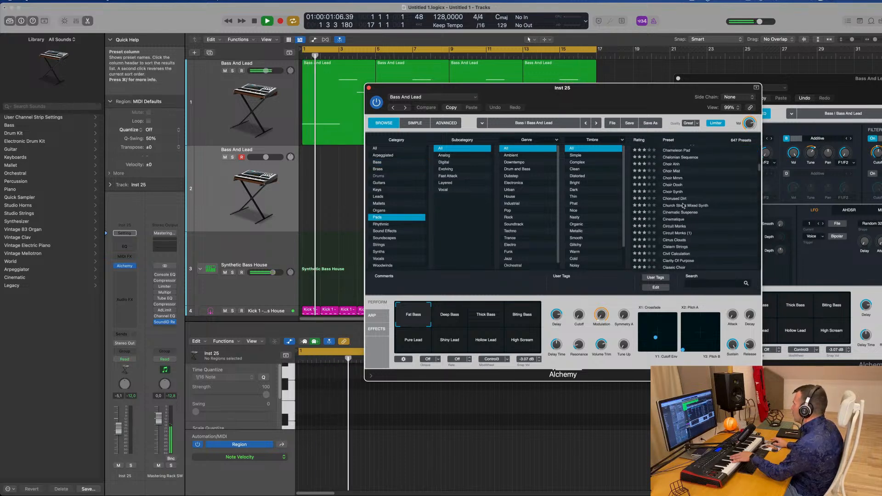
scroll(688, 203, "down", 10)
left_click(680, 217)
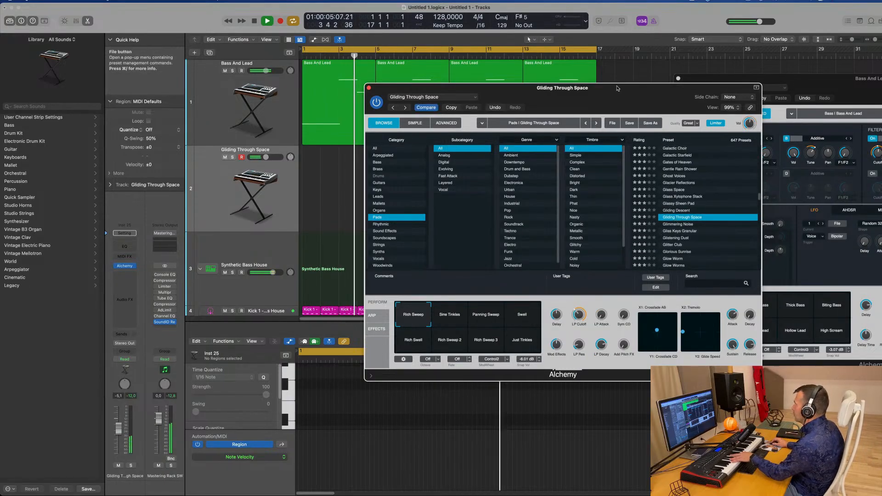
Step: Audition the Sine Tinkles and Panning Sweep snapshots of the Gliding Through Space preset
left_click_drag(623, 85, 607, 116)
left_click(431, 351)
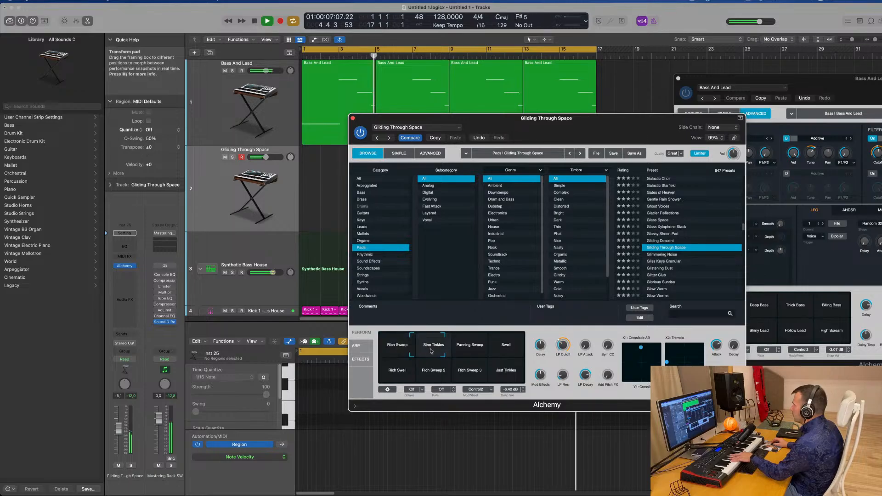
left_click(469, 349)
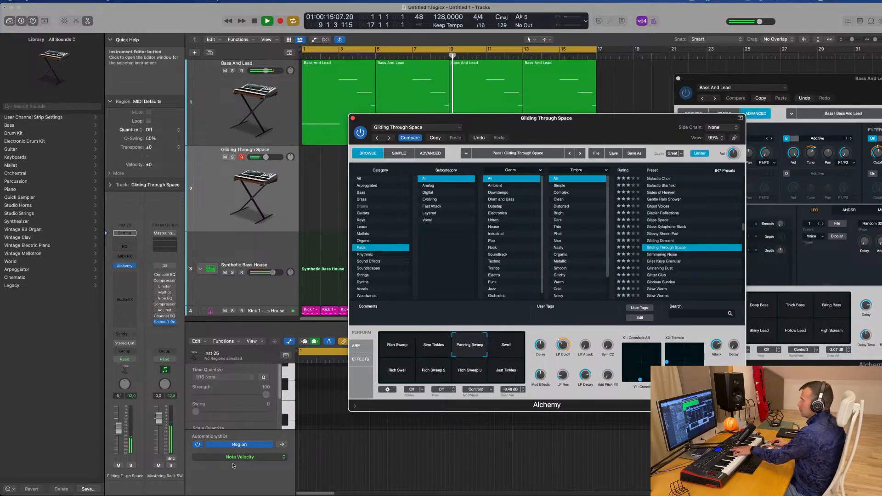
Step: Raise the new track's volume to -1.7 dB and load the Glimmering Noise preset in its Alchemy
left_click_drag(119, 429, 119, 422)
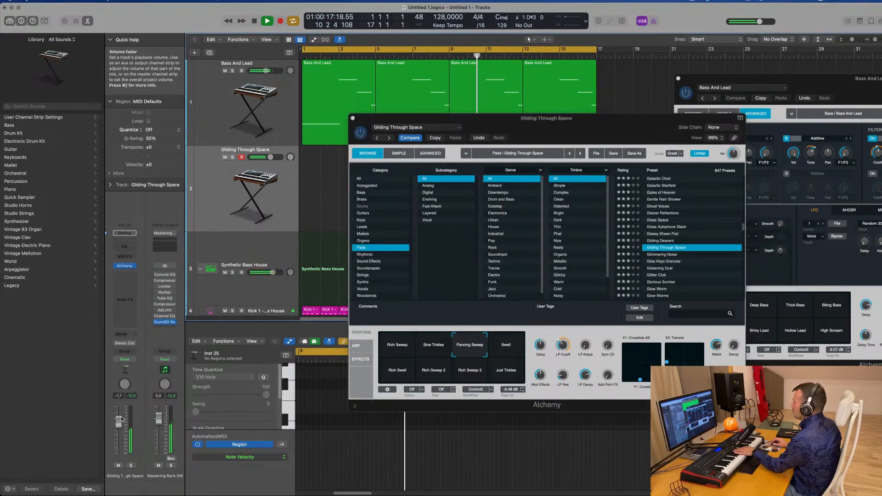
left_click(673, 256)
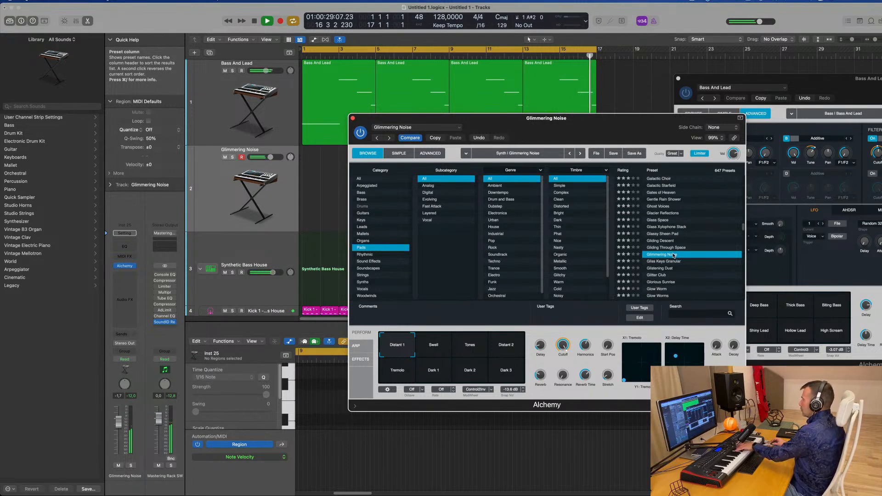
Step: Record a four-bar Glimmering Noise part over the loop from bar 5 and move the recorded region to bar 1
key("r")
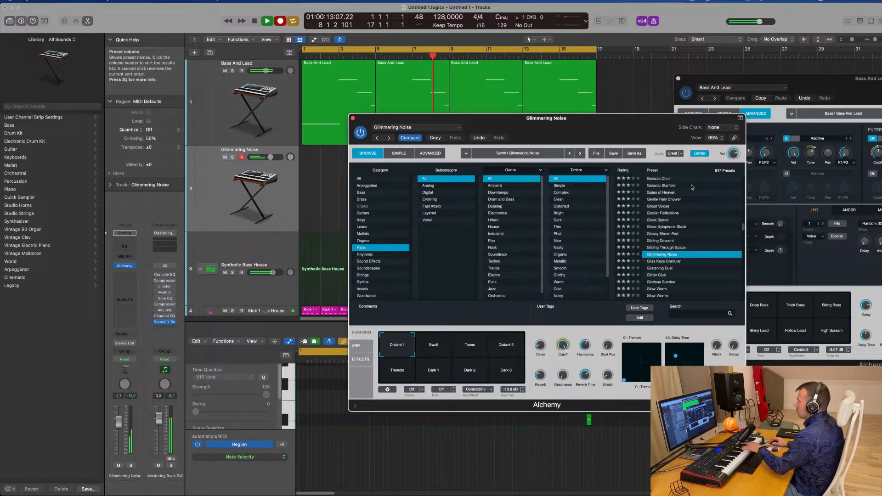
left_click_drag(567, 118, 867, 100)
key("space")
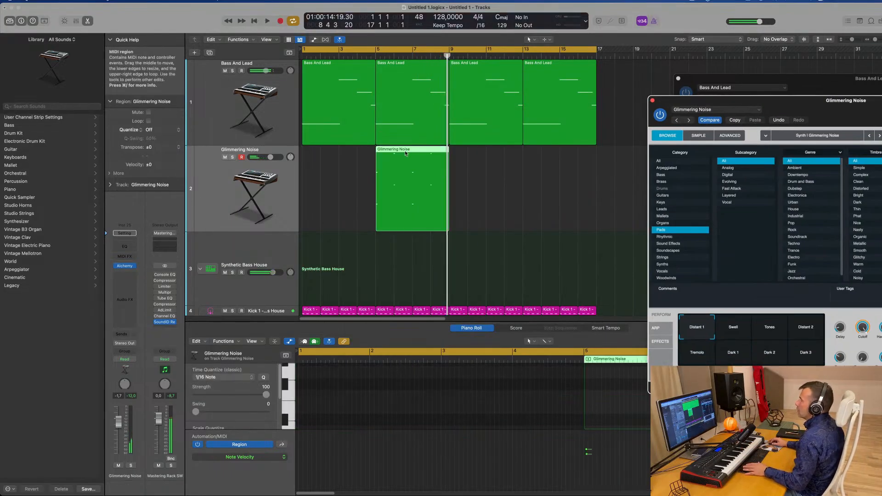
left_click_drag(413, 197, 339, 197)
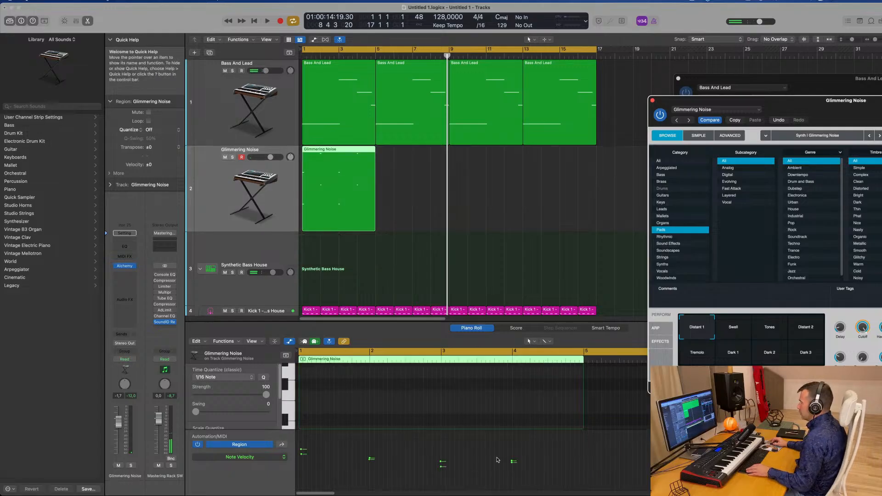
Step: Move the late first note of the Glimmering Noise region to the start of bar 1 in the Piano Roll
scroll(415, 388, "up", 4)
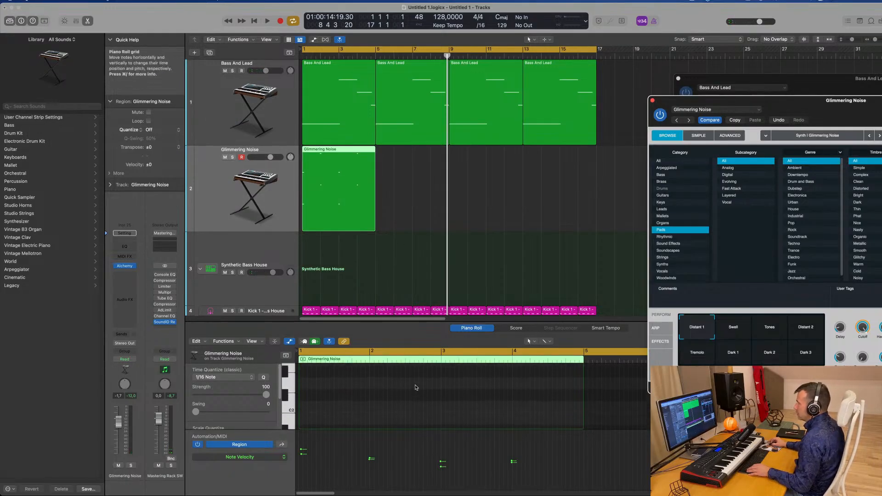
scroll(415, 387, "down", 2)
left_click(411, 391)
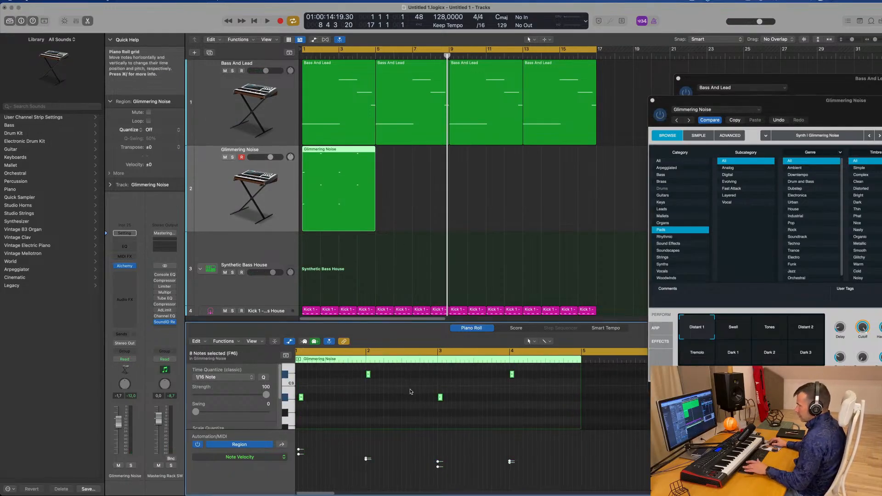
scroll(335, 407, "up", 2)
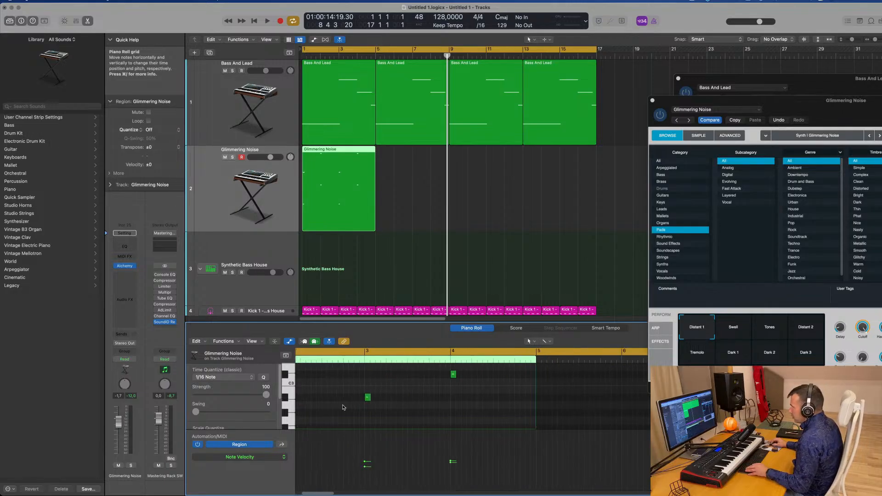
scroll(343, 404, "left", 4)
left_click_drag(339, 393, 301, 403)
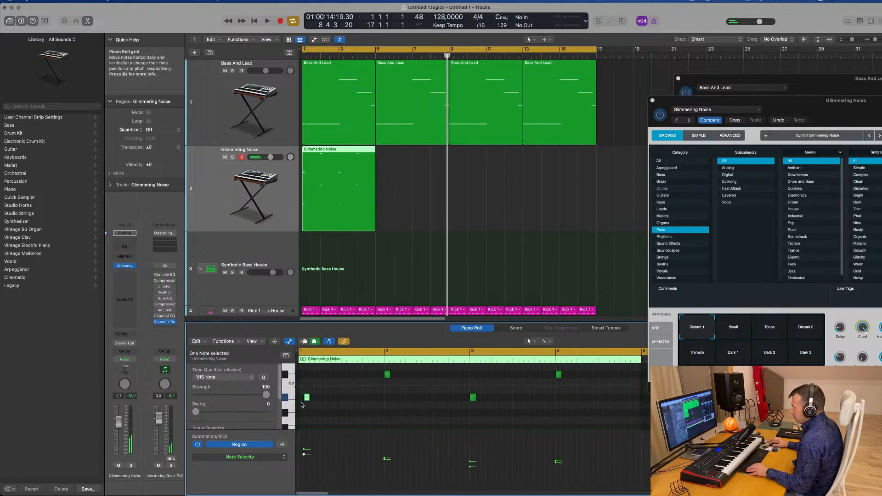
scroll(301, 404, "down", 2)
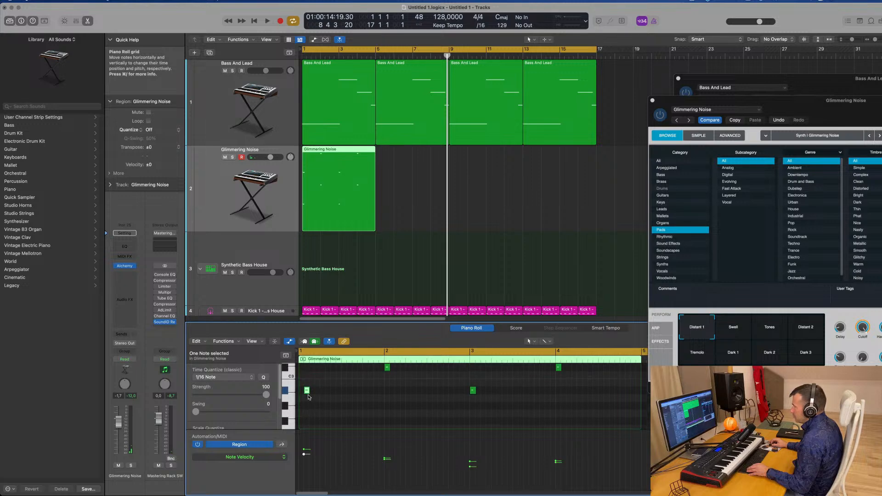
left_click_drag(307, 390, 302, 391)
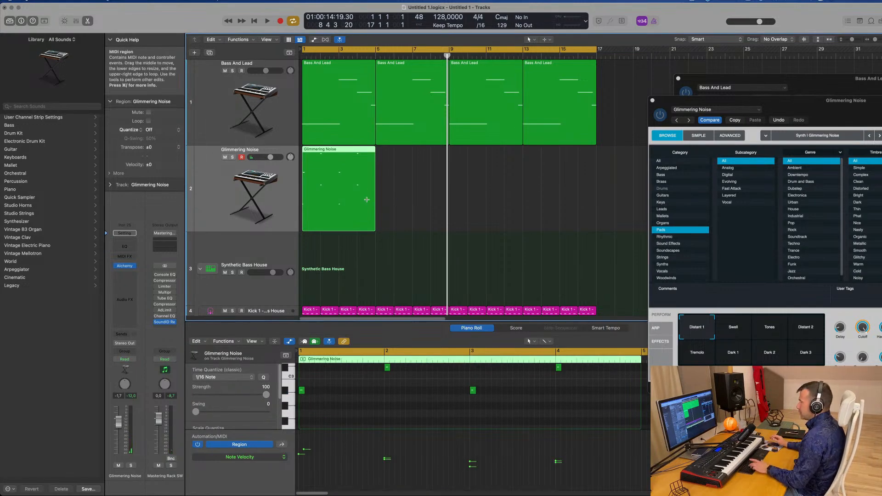
Step: Repeat the four-bar Glimmering Noise region three times so it fills the cycle up to bar 17
key("super+r")
key("super+r")
key("super+r")
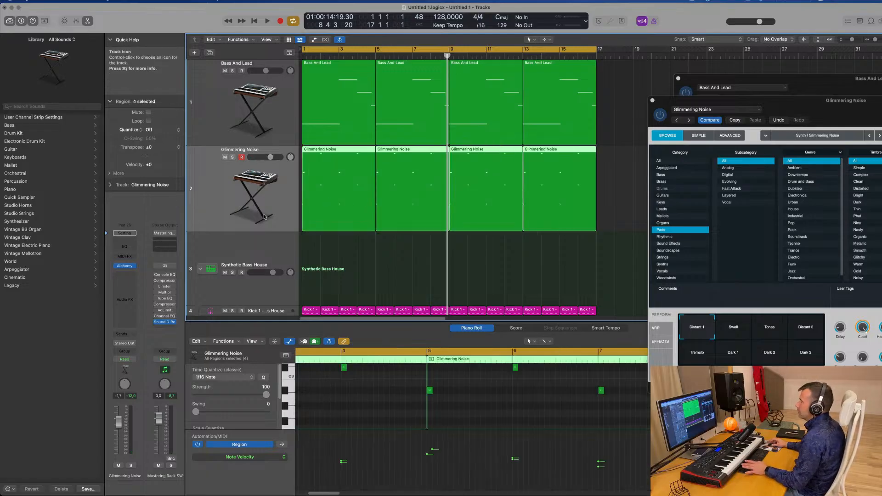
Step: Play the arrangement from the start and lower the Glimmering Noise track's volume to -3.2 dB
key("Return")
key("space")
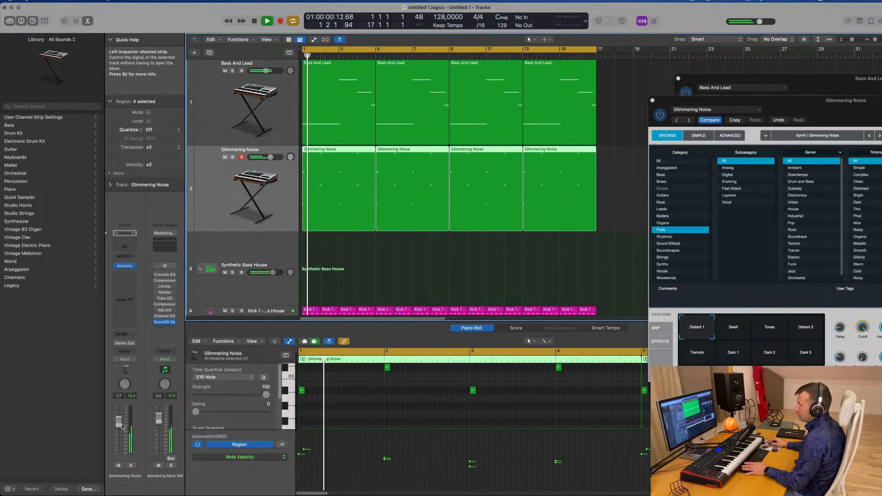
left_click_drag(122, 426, 122, 431)
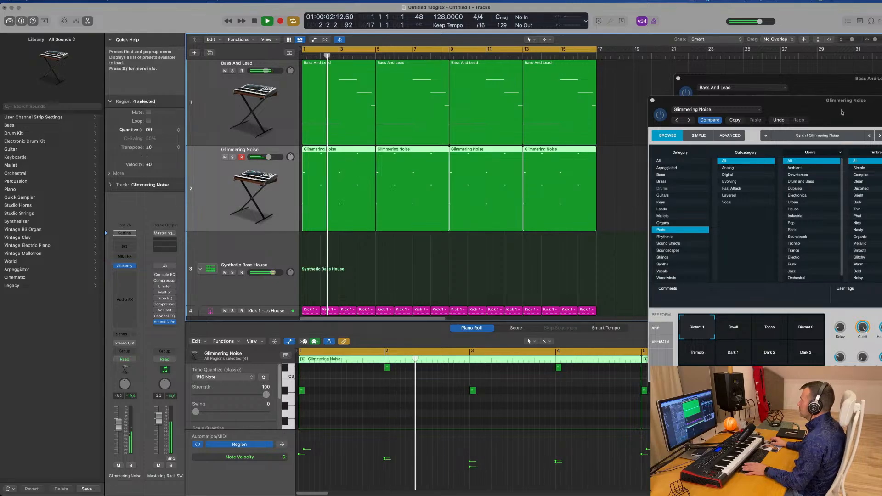
Step: Audition the Swell and Tones snapshots of Glimmering Noise from the start, and switch to Distant 2
left_click_drag(842, 112, 579, 168)
left_click(474, 401)
key("Return")
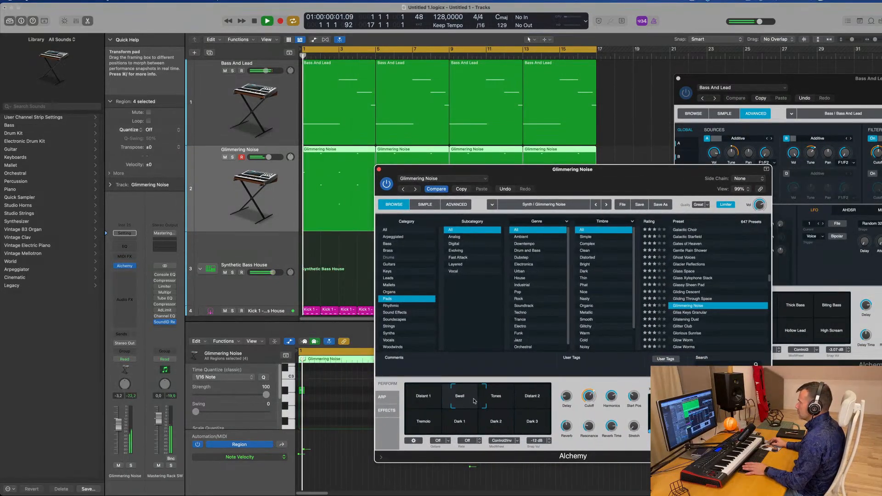
left_click(500, 401)
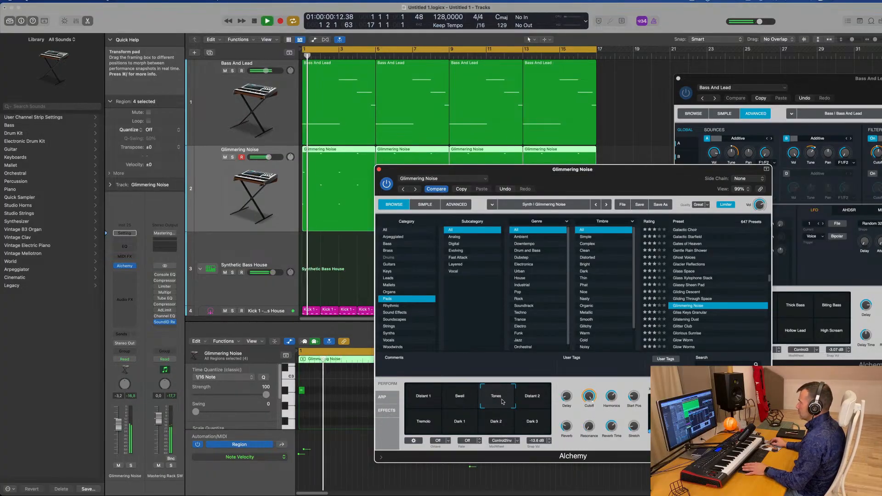
left_click(529, 400)
key("Return")
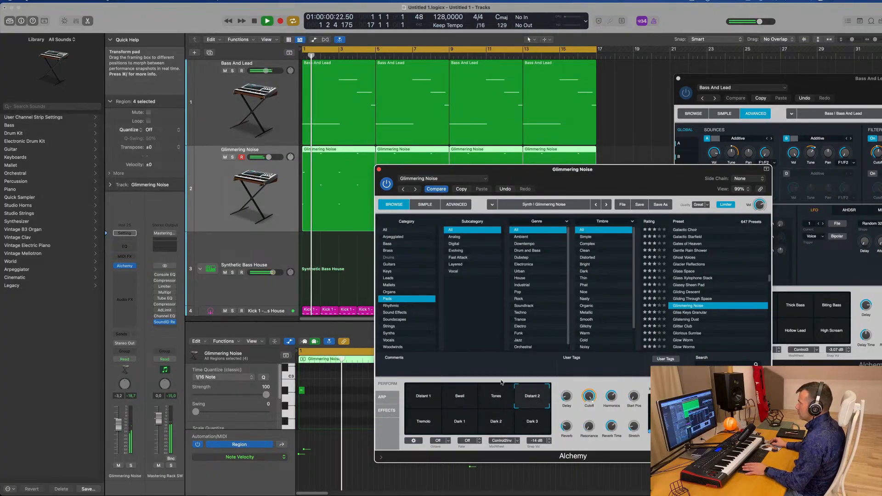
Step: Move the remaining late note of the first Glimmering Noise region to the start of bar 1 in the Piano Roll
scroll(314, 390, "down", 3)
left_click_drag(320, 402, 302, 413)
key("space")
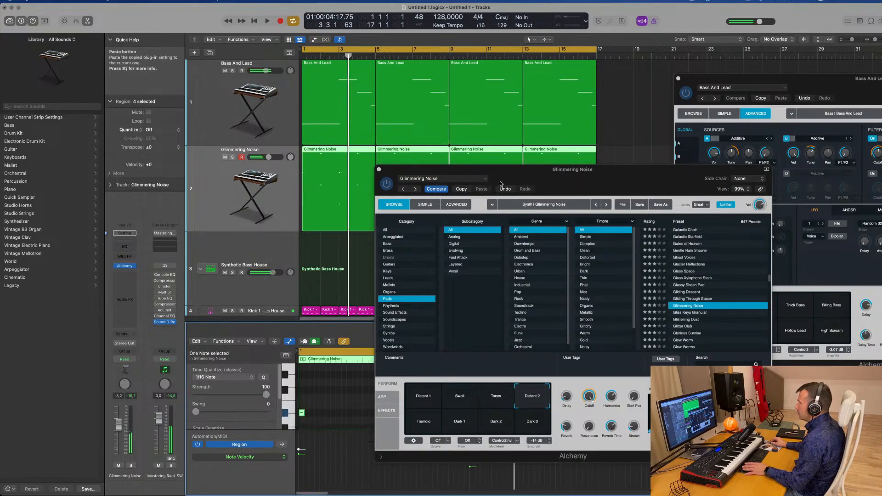
Step: Delete the three repeated Glimmering Noise regions after bar 5, keeping only the corrected first region
left_click_drag(501, 184, 733, 172)
key("space")
left_click_drag(599, 158, 443, 196)
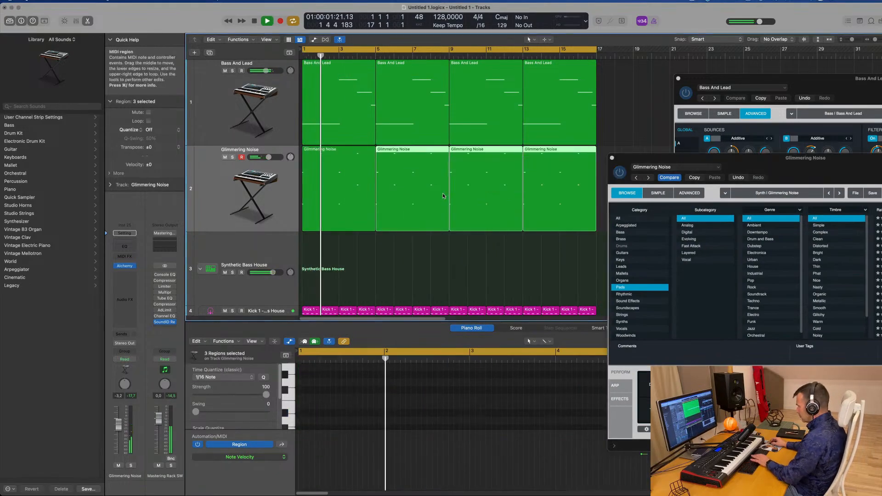
key("Delete")
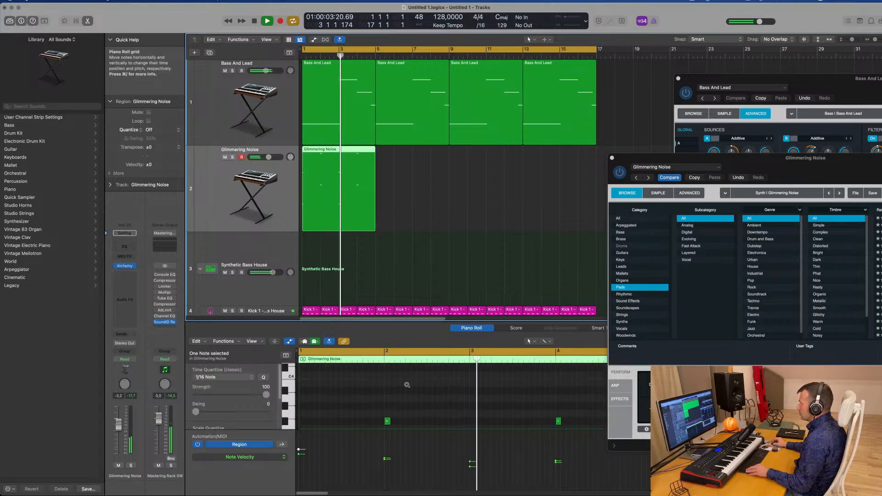
scroll(407, 385, "down", 2)
scroll(409, 387, "down", 3)
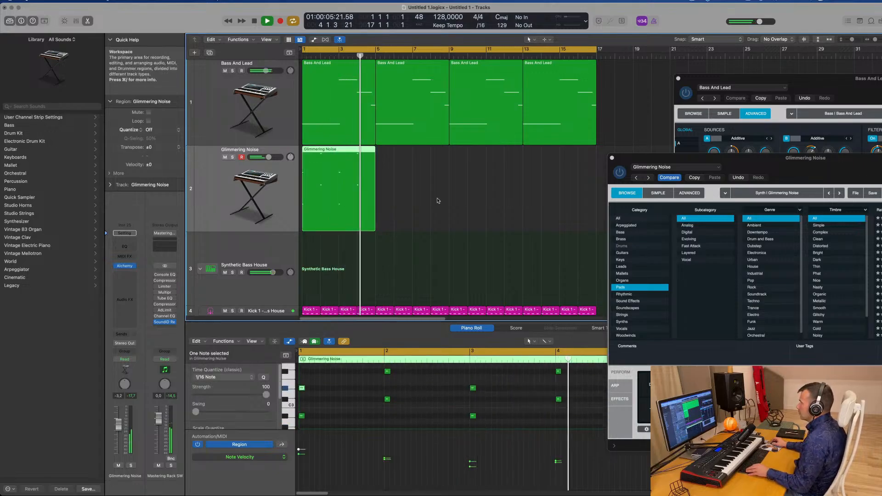
Step: Repeat the corrected Glimmering Noise region three times to fill bars 5 to 17 again
key("space")
key("super+r")
key("super+r")
key("super+r")
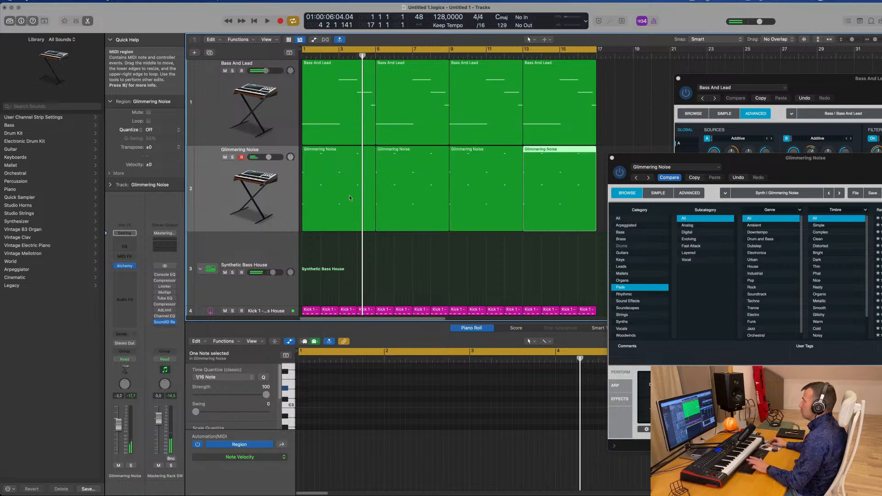
Step: Audition the Tremolo, Dark 1, Dark 2 and Dark 3 snapshots of Glimmering Noise during playback, and settle on Tremolo
key("space")
left_click_drag(640, 158, 414, 36)
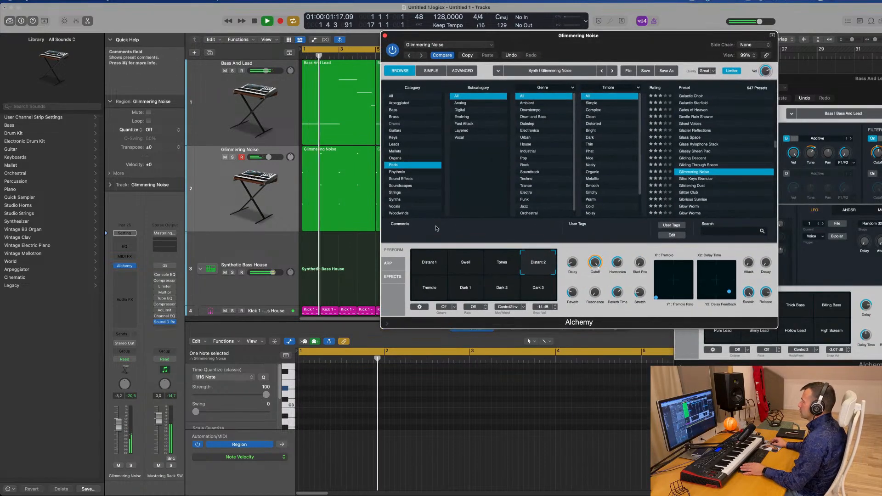
left_click(429, 288)
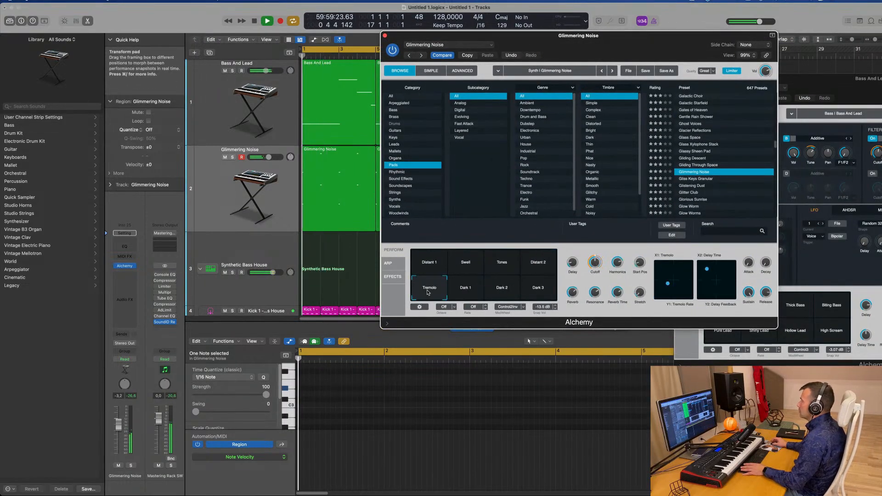
left_click(467, 291)
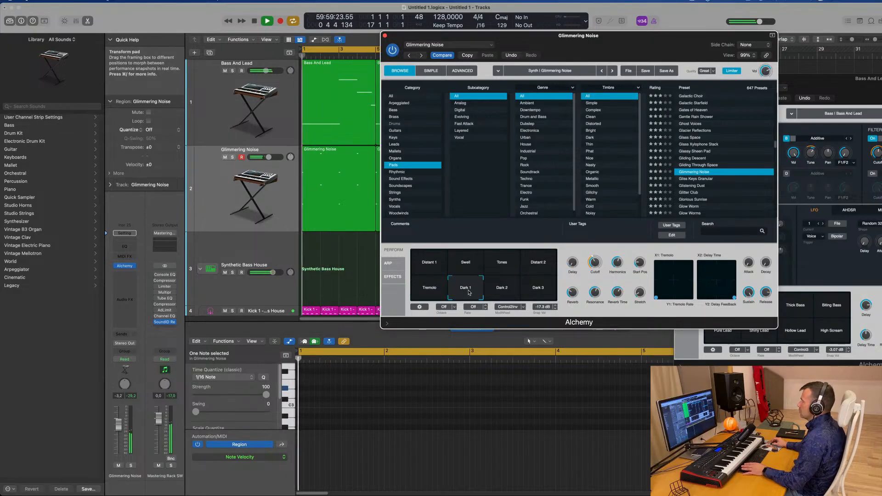
left_click(510, 292)
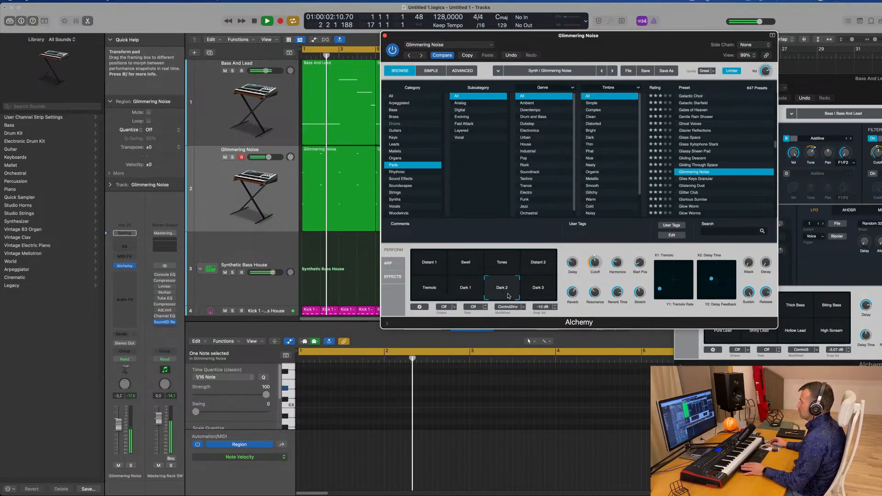
left_click(536, 290)
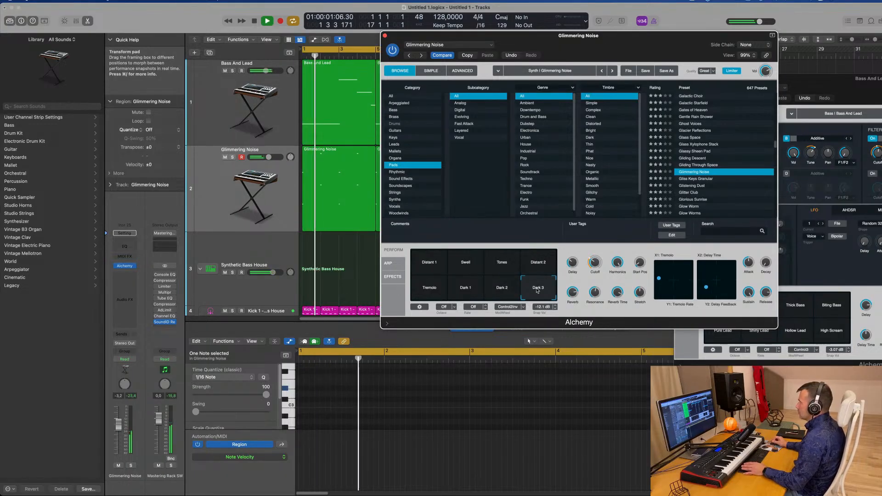
left_click(430, 287)
Step: Lower the Glimmering Noise track's volume to -7.6 dB and add a send to Bus 4
left_click_drag(124, 426, 118, 440)
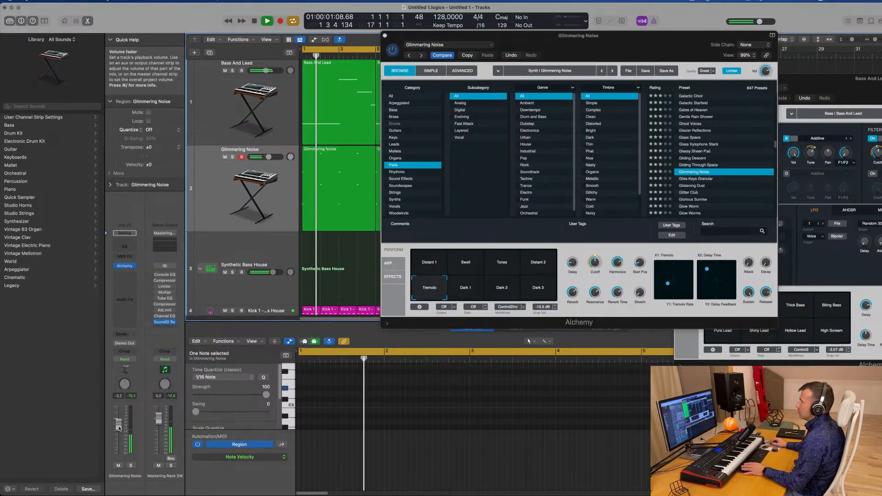
left_click(124, 337)
mouse_move(143, 349)
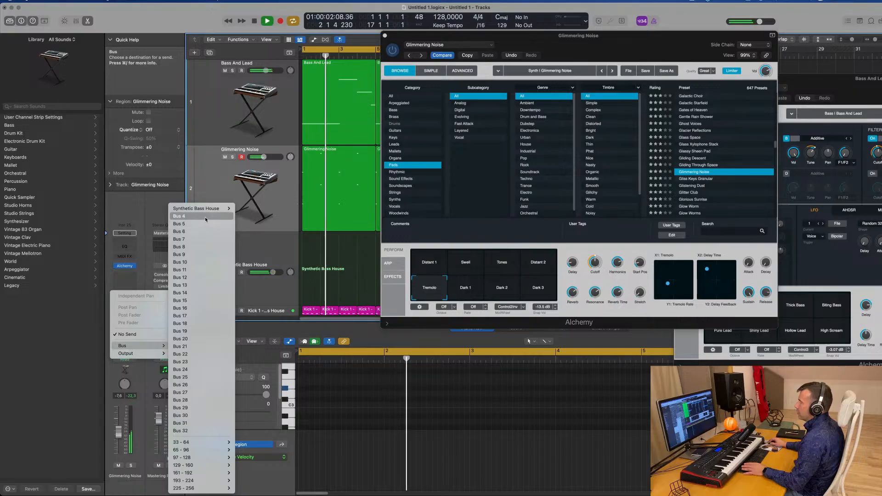
left_click(179, 216)
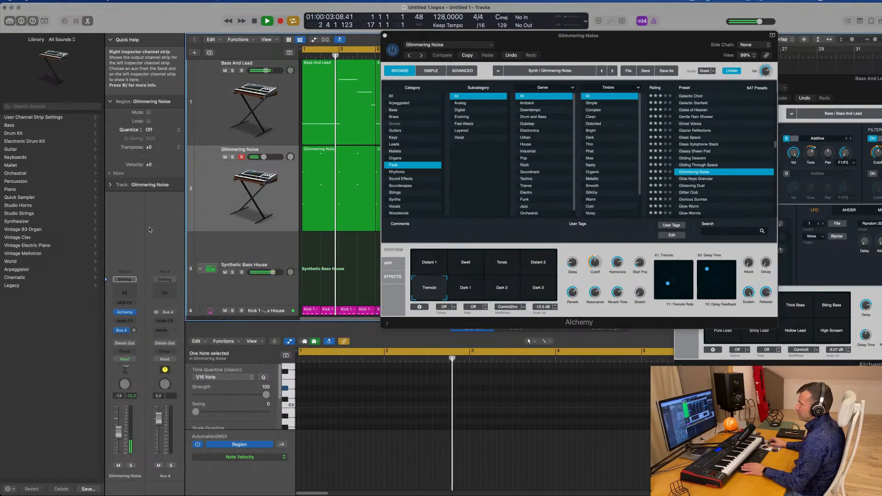
Step: Insert the SilverVerb reverb as an audio effect on the Aux 4 channel
left_click(165, 320)
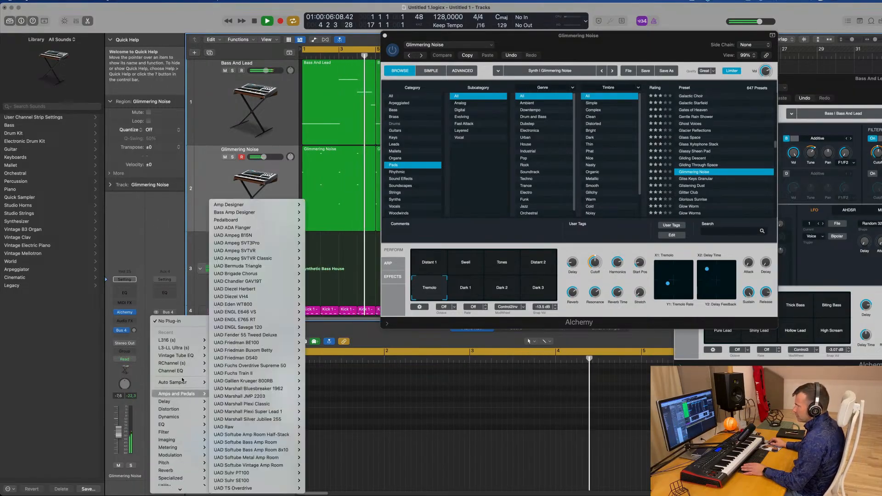
mouse_move(172, 491)
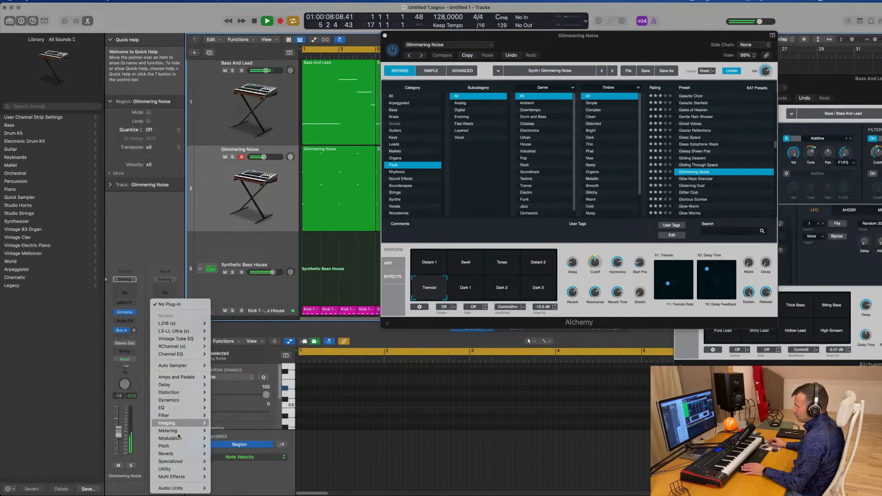
mouse_move(184, 457)
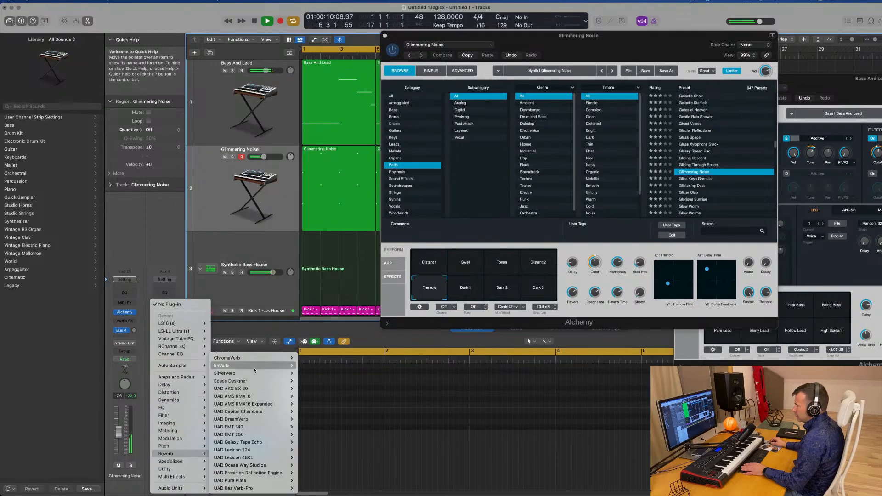
mouse_move(262, 376)
left_click(313, 376)
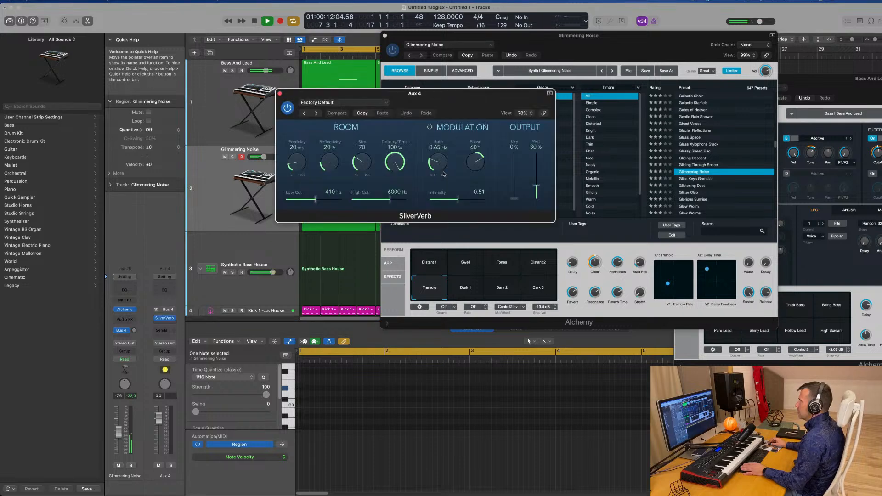
Step: Load the grandiose preset in SilverVerb and raise the Glimmering Noise send to Bus 4 to about -3.6 dB
left_click(370, 103)
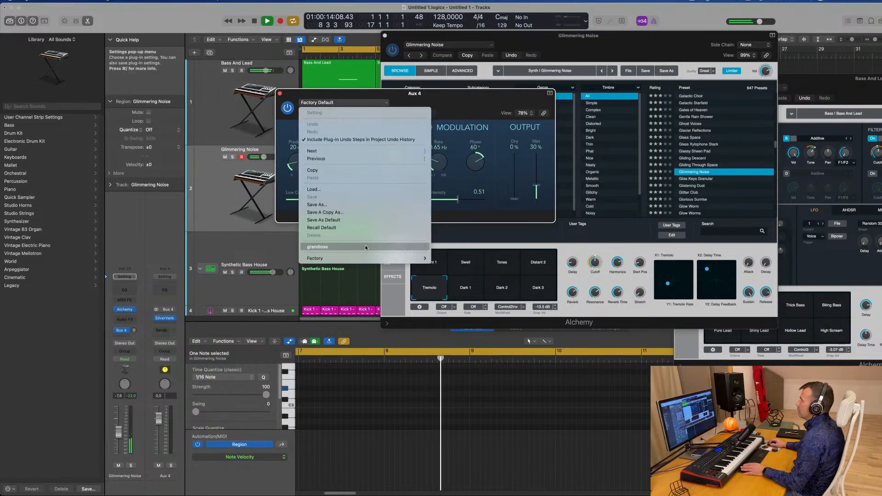
left_click(317, 246)
left_click_drag(449, 96, 859, 101)
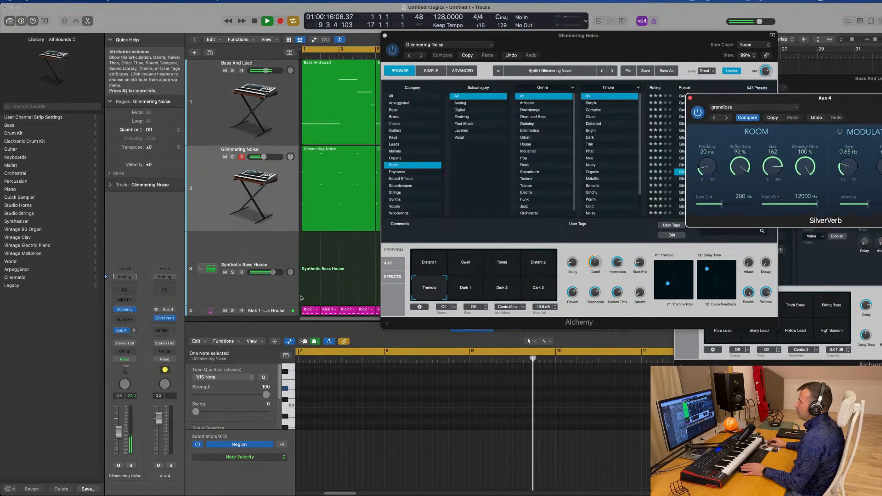
left_click_drag(134, 330, 135, 330)
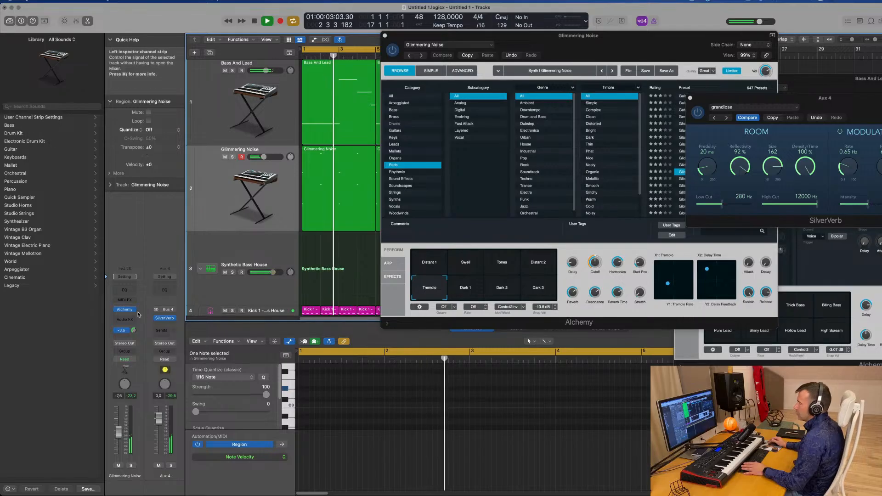
Step: Insert a stereo Compressor after SilverVerb on the Aux 4 channel
left_click(168, 324)
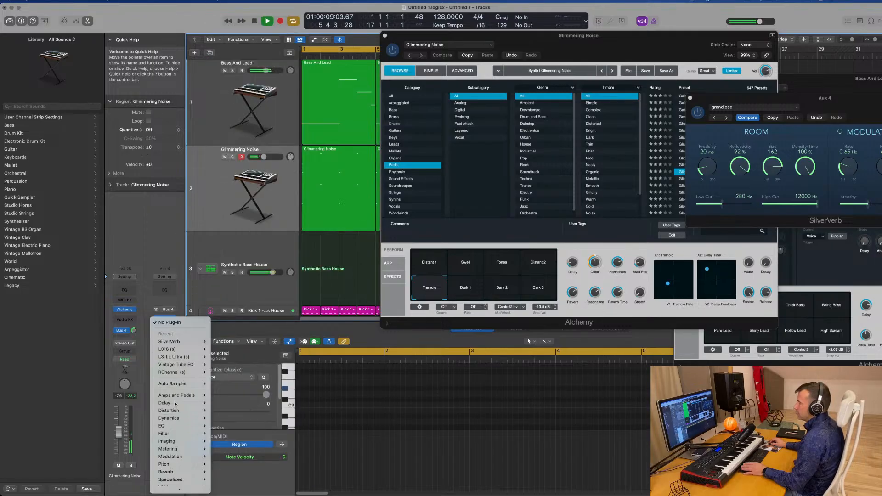
mouse_move(182, 421)
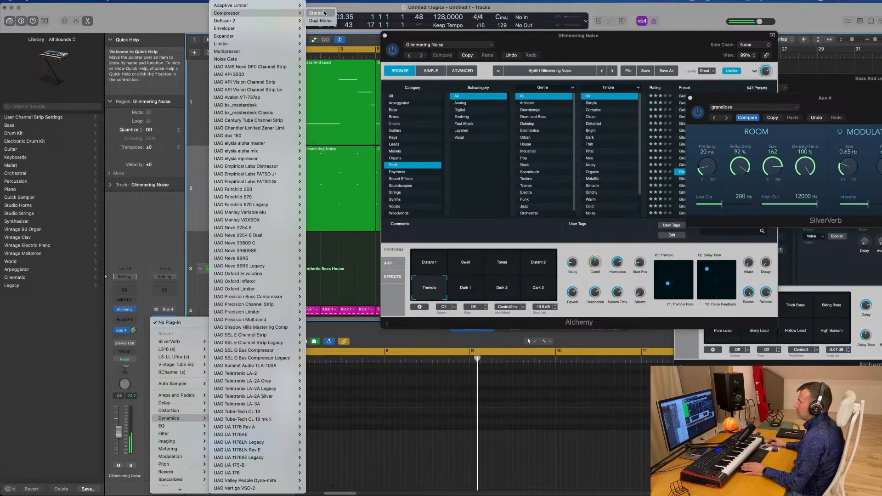
key("Escape")
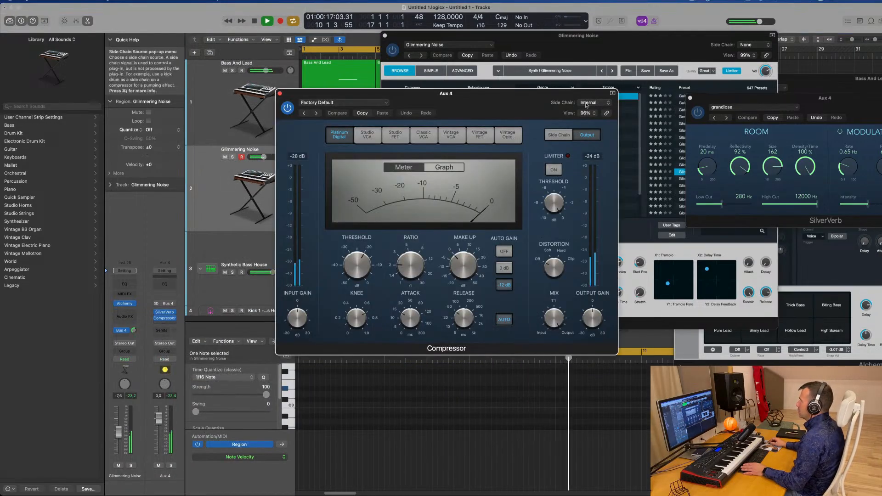
Step: Side-chain the Aux 4 compressor to Kick 1 - Synthetic Bass House (Inst 2), set its threshold to -16.5 dB, and close it
left_click(574, 103)
mouse_move(587, 123)
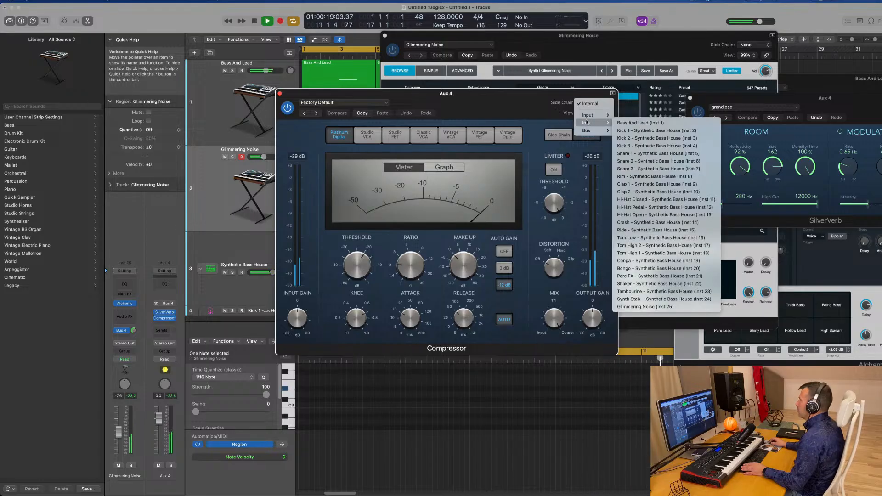
left_click(652, 130)
left_click_drag(507, 101, 571, 100)
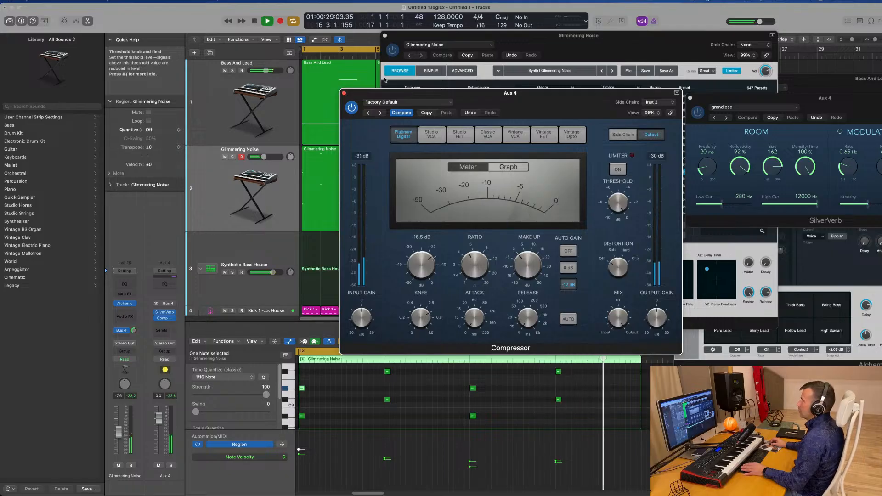
left_click(344, 93)
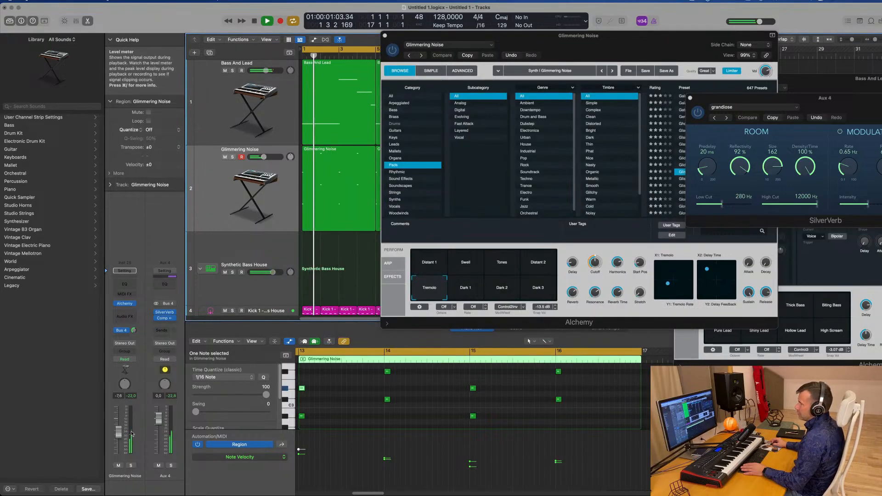
Step: Lower the Aux 4 volume to about -2 dB and add a Channel EQ with a low cut at 484 Hz, 18 dB/oct
left_click_drag(155, 422, 155, 425)
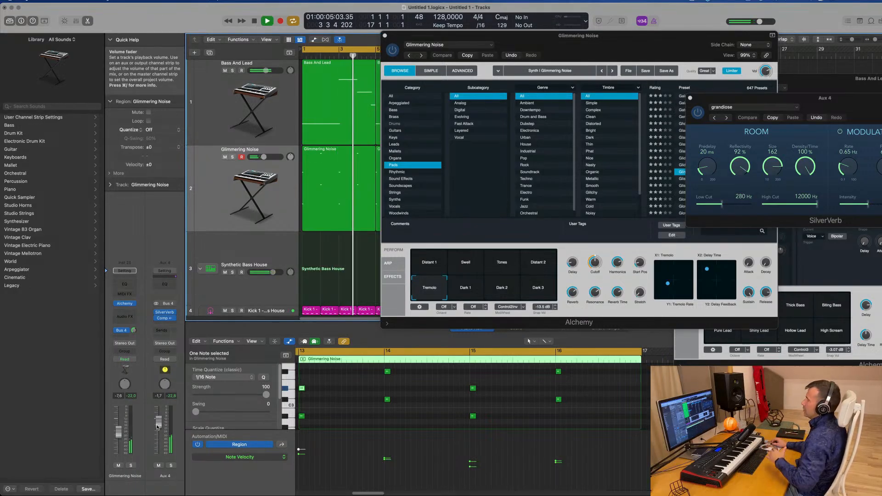
left_click_drag(156, 428, 157, 428)
left_click(165, 284)
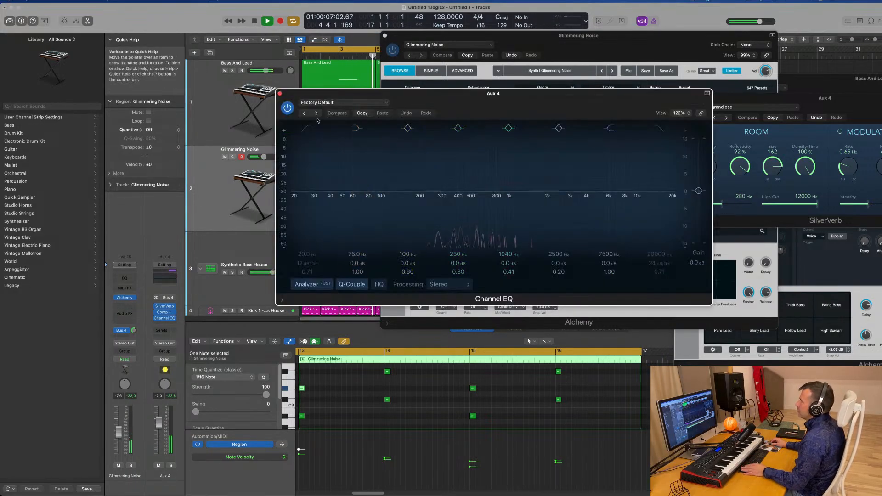
left_click_drag(302, 163, 451, 155)
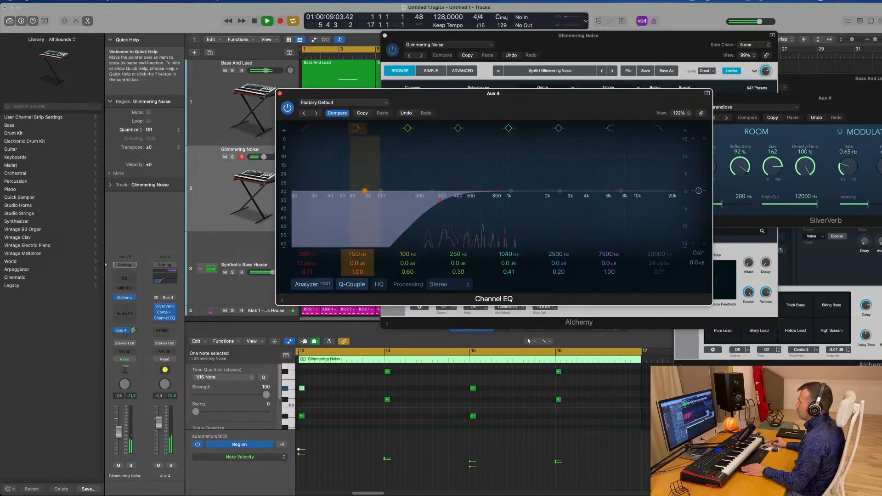
left_click_drag(301, 264, 301, 260)
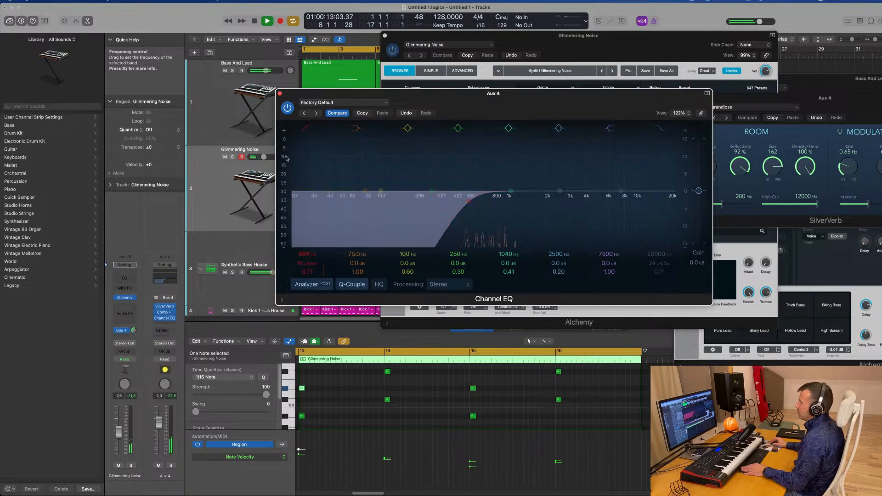
left_click(280, 93)
Step: Close the Glimmering Noise Alchemy window and duplicate the Glimmering Noise track with its settings
left_click_drag(515, 36, 411, 48)
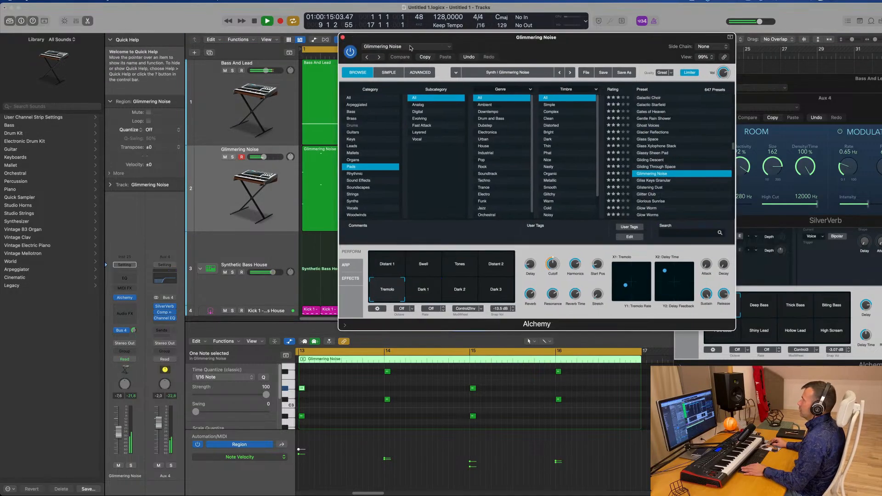
left_click(342, 37)
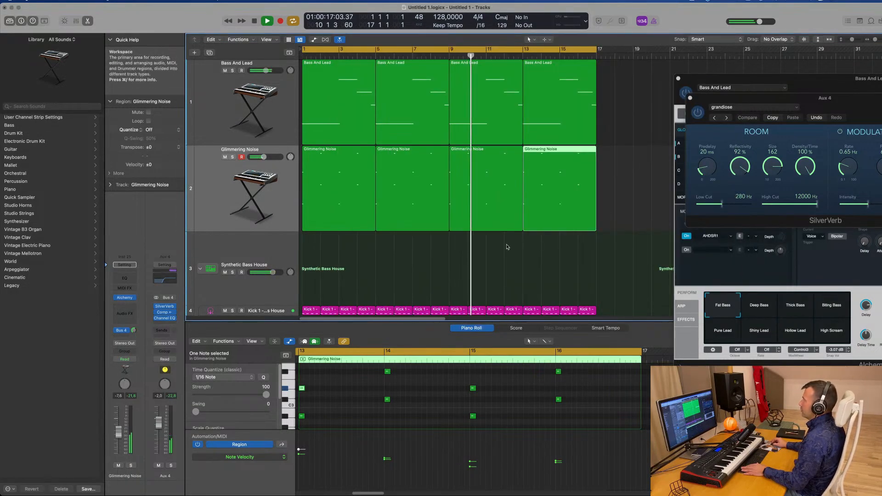
left_click(245, 181)
scroll(248, 171, "down", 3)
scroll(249, 172, "up", 3)
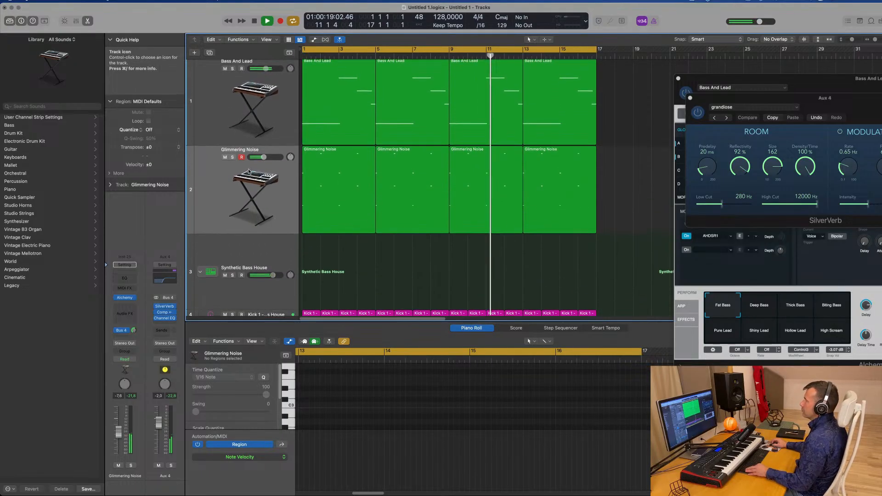
scroll(248, 171, "down", 3)
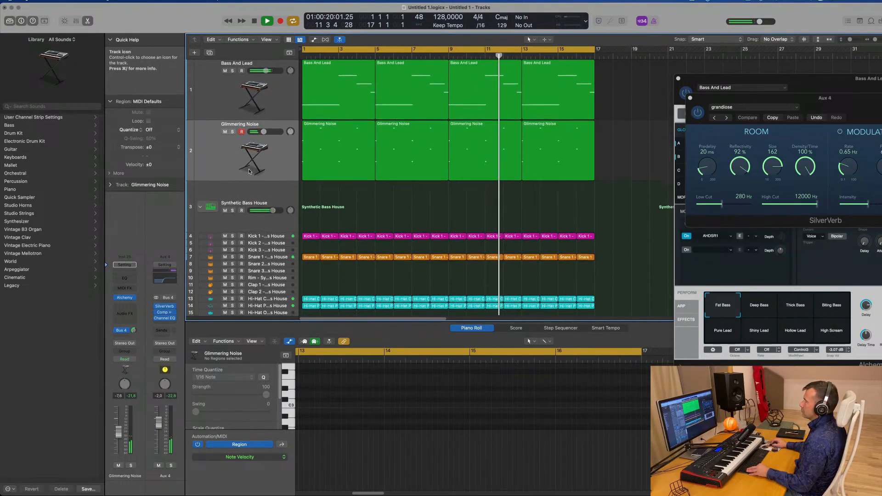
left_click(220, 156)
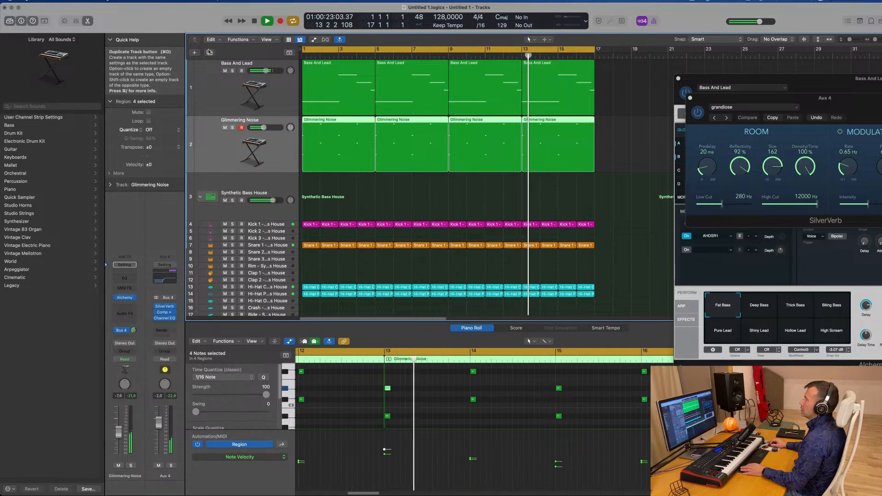
key("super+d")
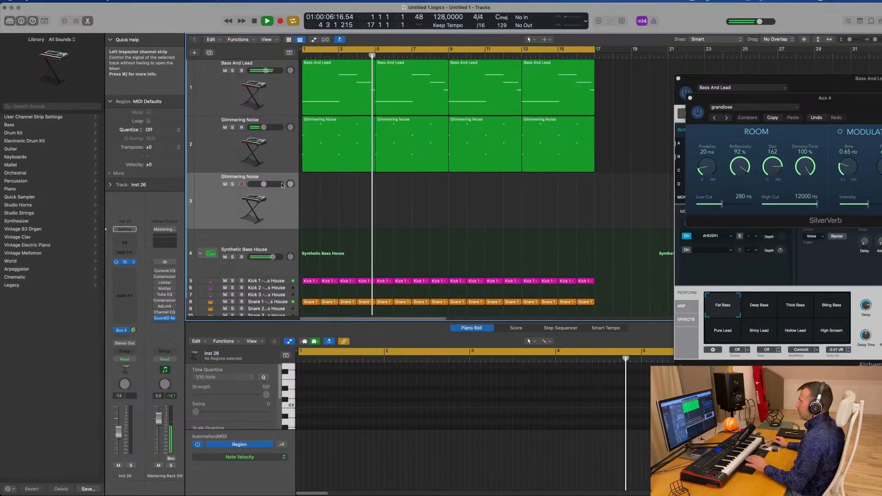
Step: Open Alchemy on the duplicated track and load the Cheesy Decays preset from the Organs category
left_click(124, 261)
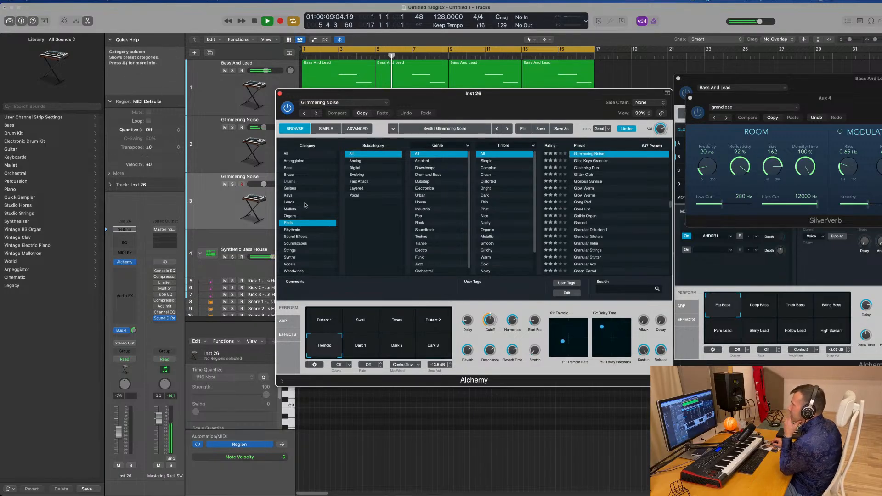
left_click(296, 216)
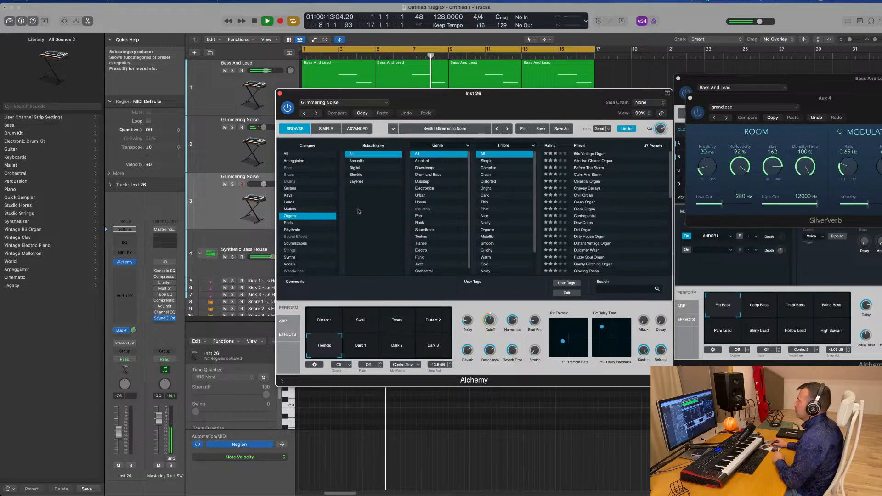
left_click(588, 189)
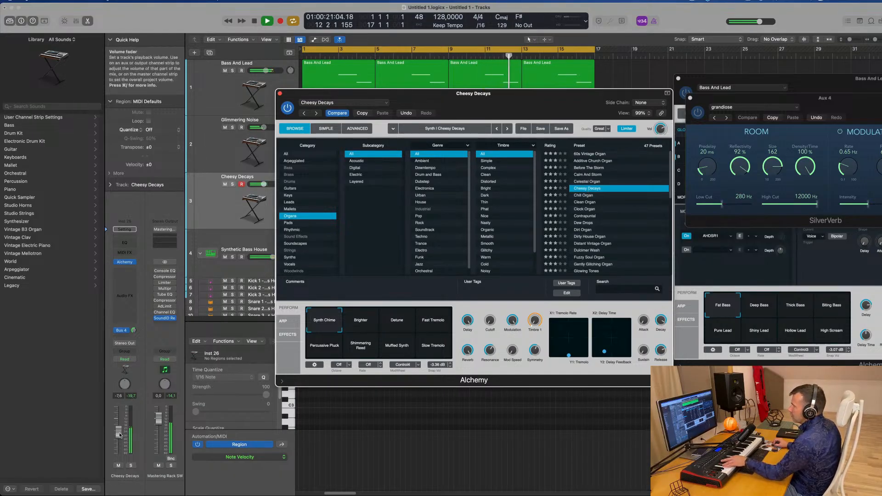
Step: Raise the Cheesy Decays track volume to about -3.1 dB, show its Bus 4 return, and move Alchemy clear of the track regions
left_click_drag(267, 184, 268, 184)
left_click(133, 331)
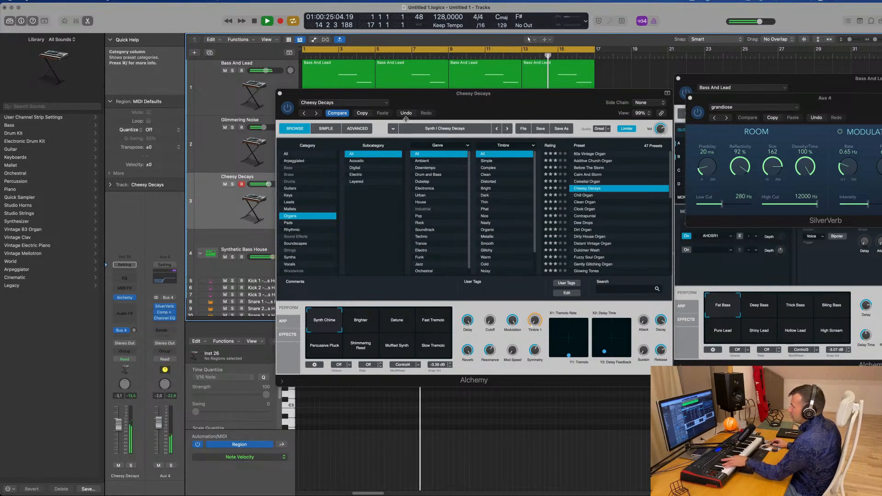
left_click_drag(470, 98, 643, 136)
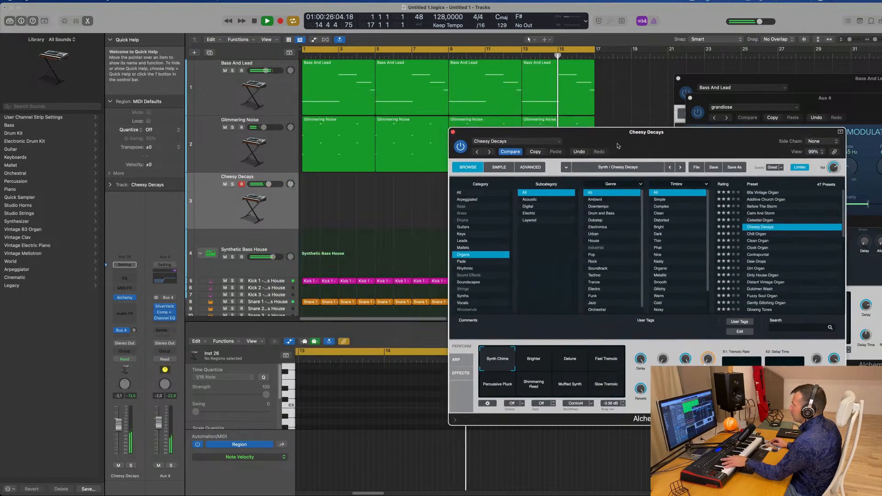
left_click(217, 209)
Step: Load the Clean Organ preset in Alchemy and raise the track volume to about 0.6 dB
left_click(757, 240)
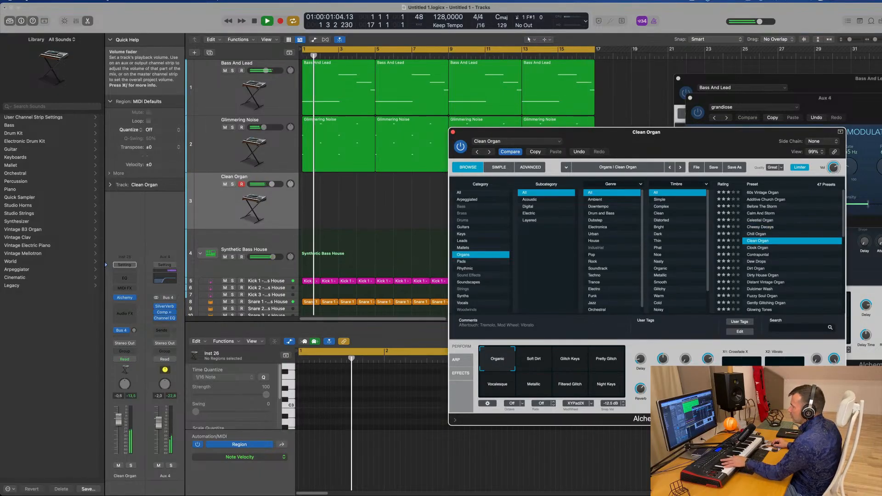
left_click_drag(119, 421, 119, 417)
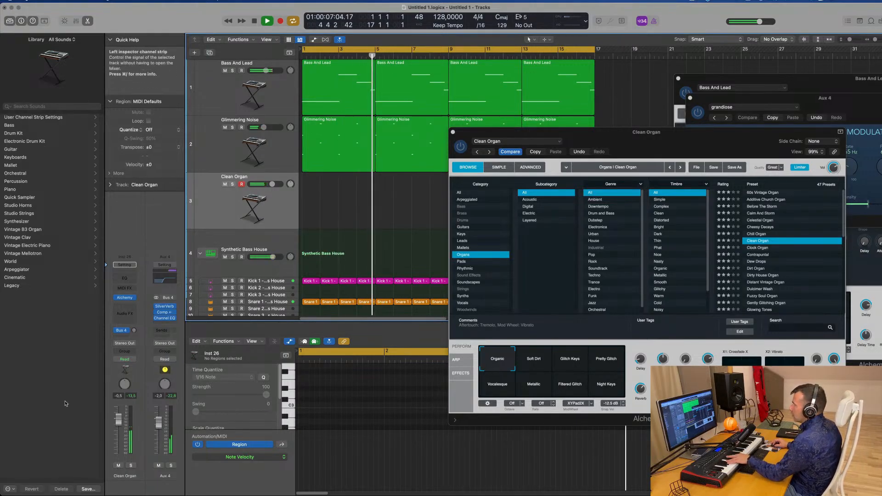
left_click_drag(118, 419, 119, 418)
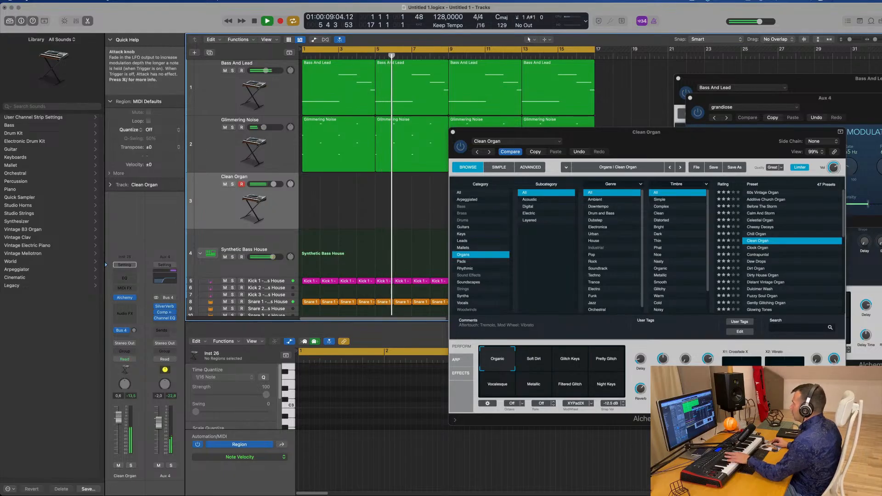
Step: Audition the Clock Organ, Contrapuntal and Dew Drops presets, returning to Contrapuntal
left_click(755, 248)
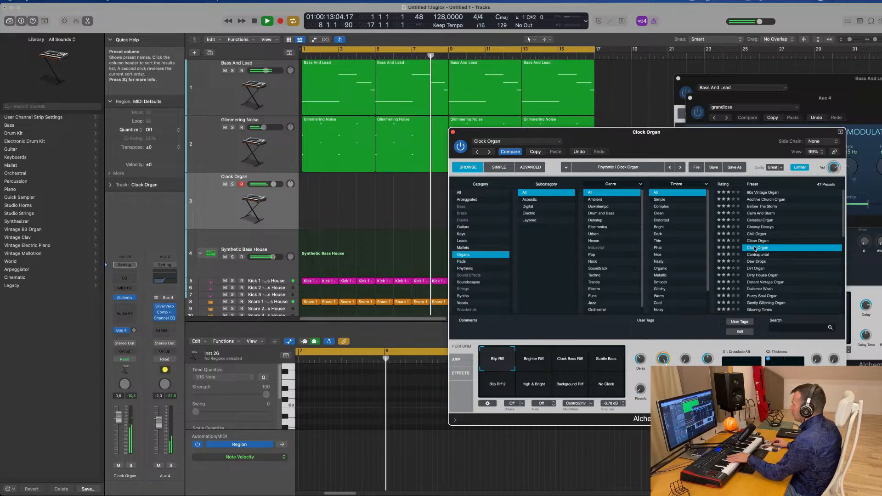
left_click(759, 255)
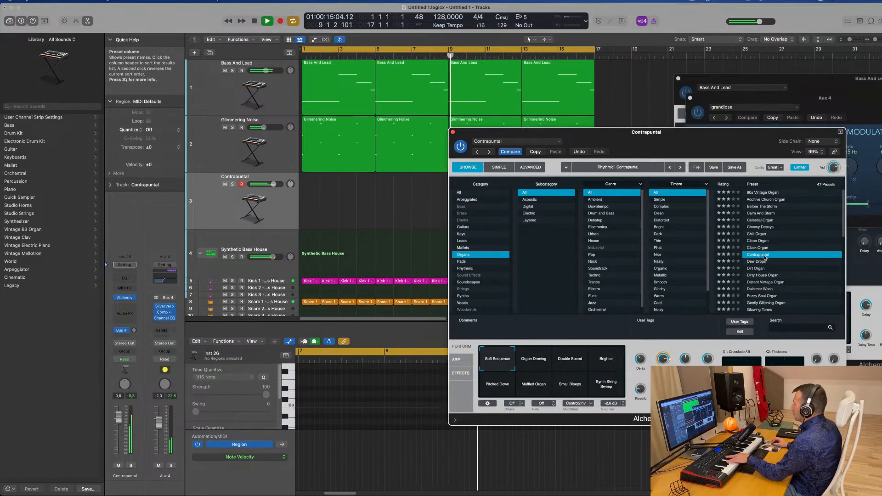
left_click(753, 262)
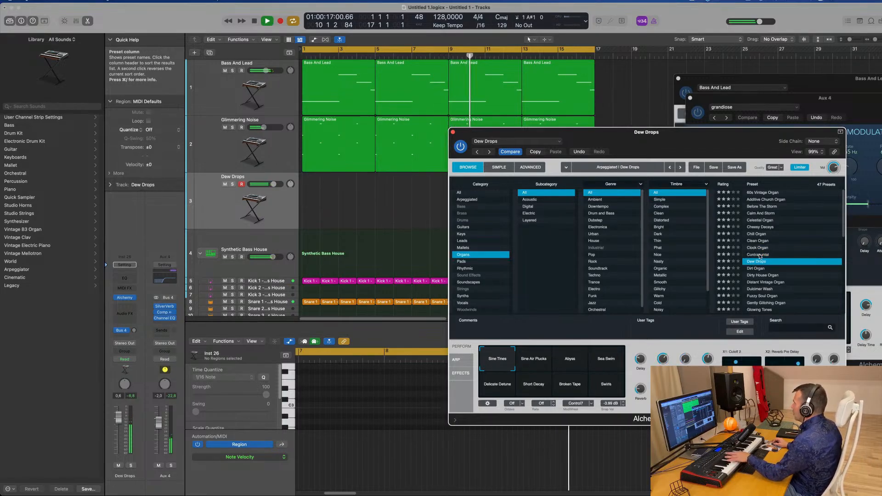
left_click(759, 254)
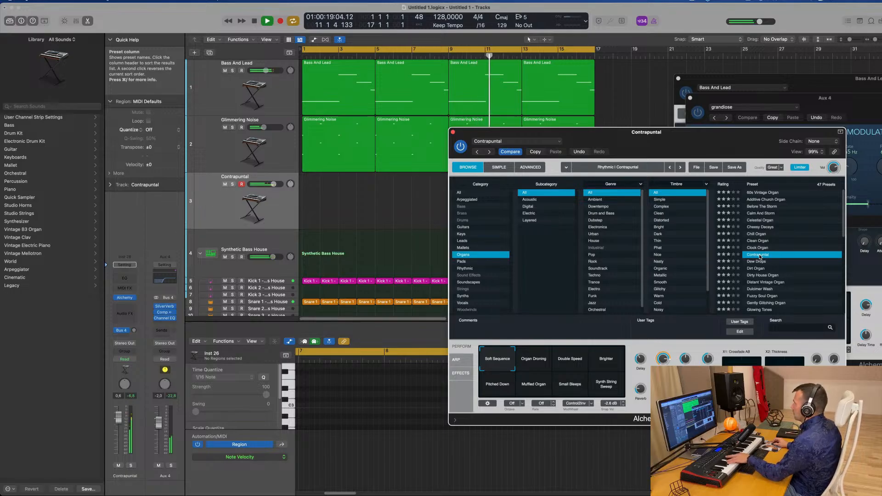
Step: Audition the Contrapuntal preset's transform pad snapshots from Organ Droning through Synth String Sweep, returning to Soft Sequence
left_click(545, 359)
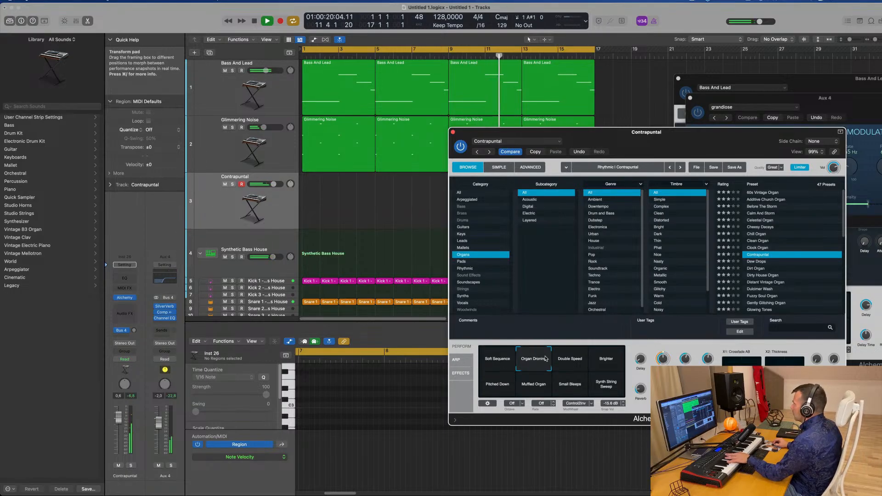
left_click(572, 363)
left_click(605, 362)
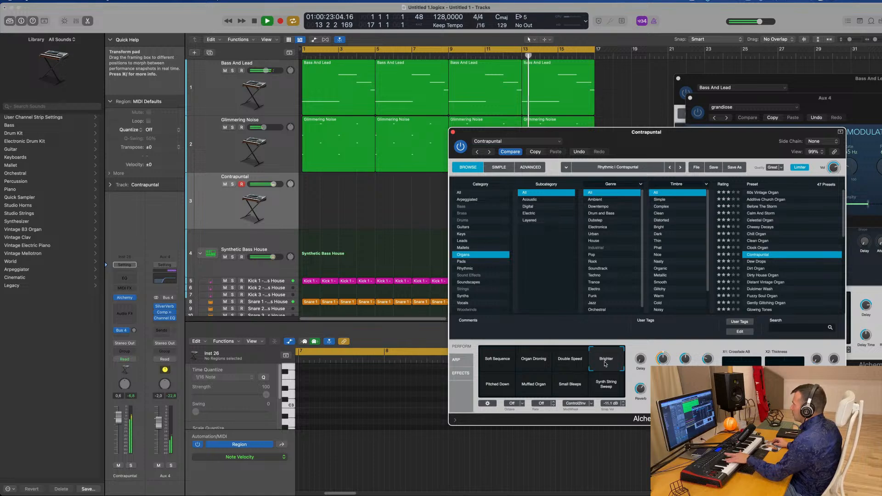
left_click(494, 388)
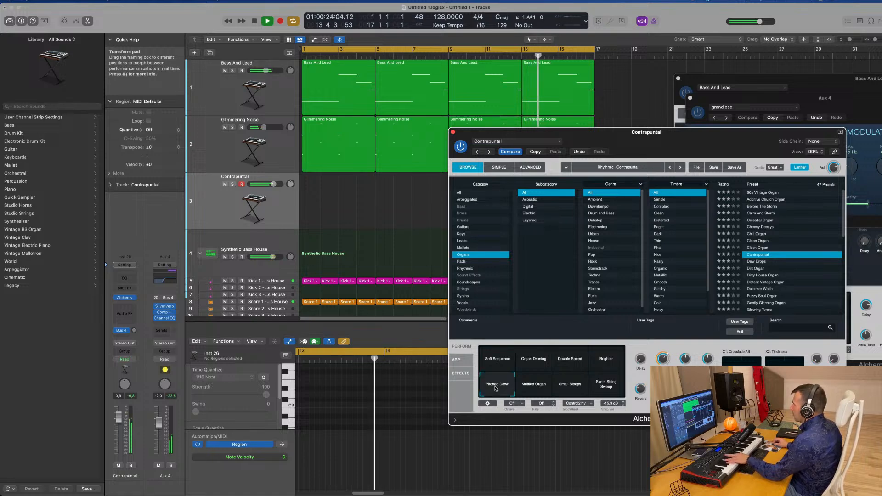
left_click(532, 389)
left_click(562, 388)
left_click(602, 390)
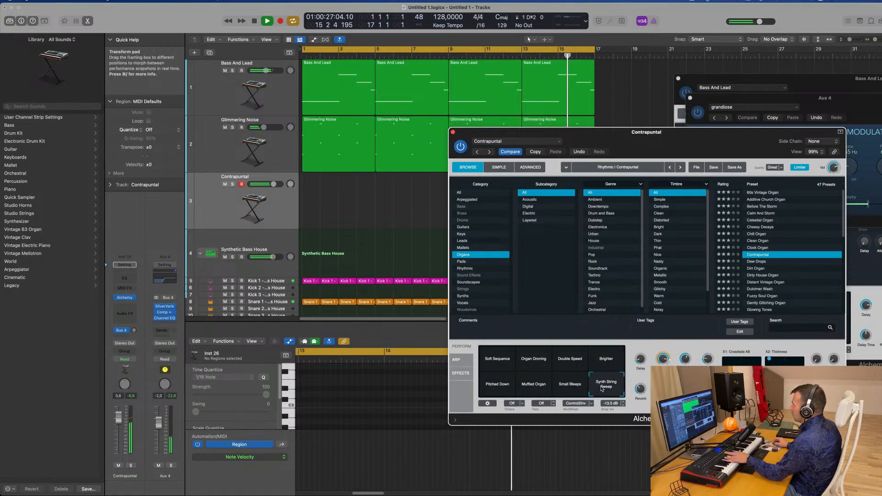
left_click(497, 388)
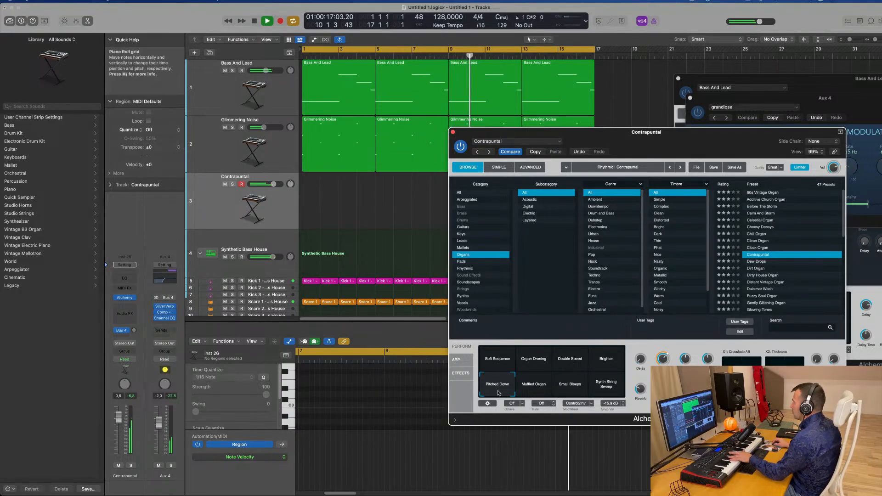
left_click(495, 361)
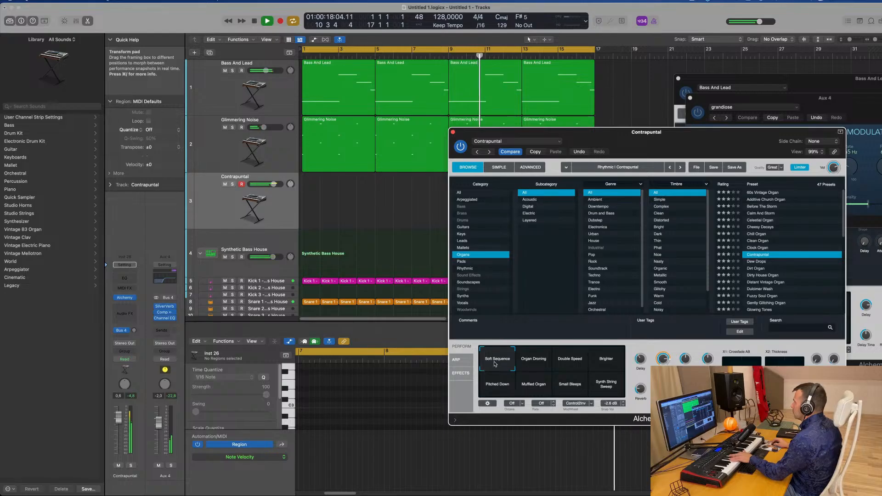
Step: Audition the organ presets one by one from Dew Drops through Gently Glitching Organ
left_click(765, 262)
left_click(764, 268)
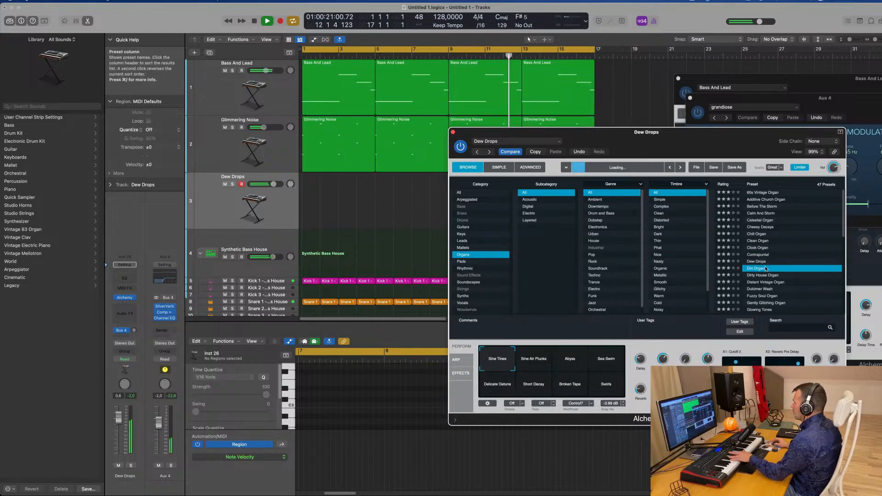
left_click(767, 276)
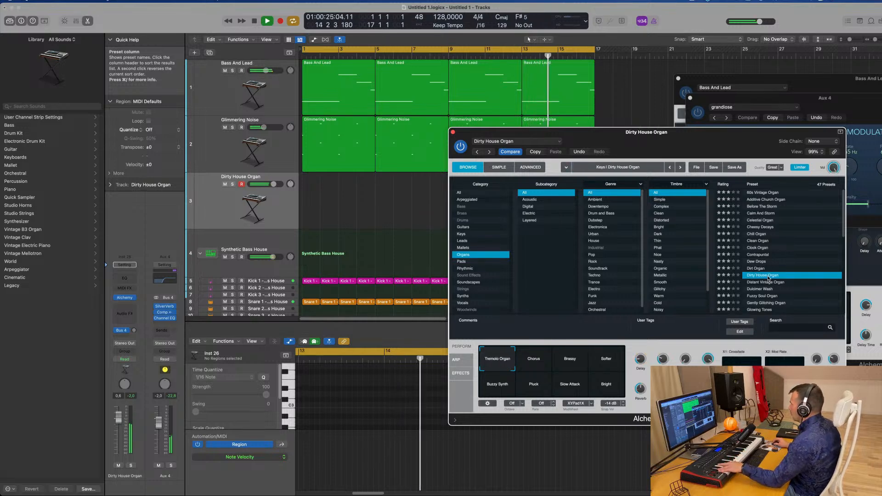
left_click(766, 283)
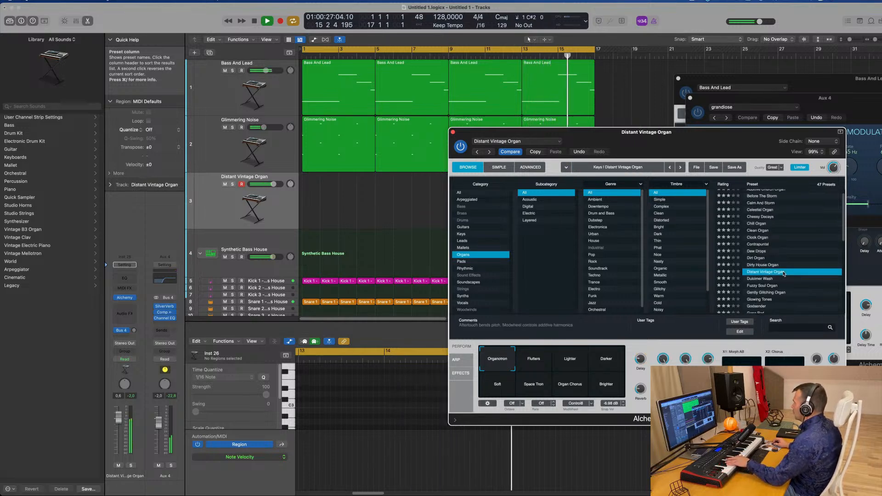
left_click(763, 272)
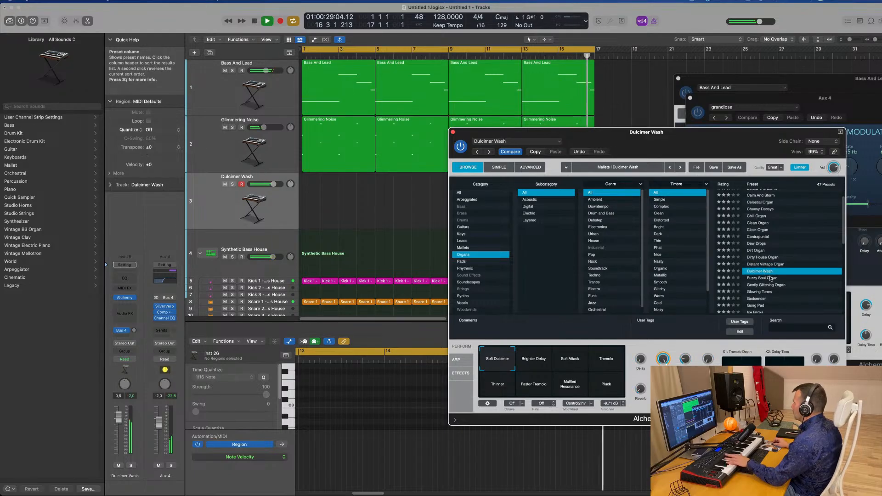
left_click(766, 278)
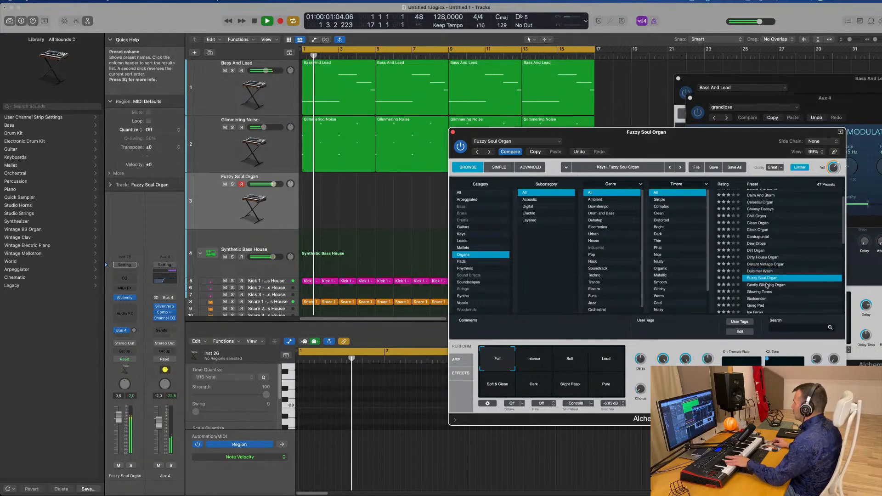
left_click(766, 285)
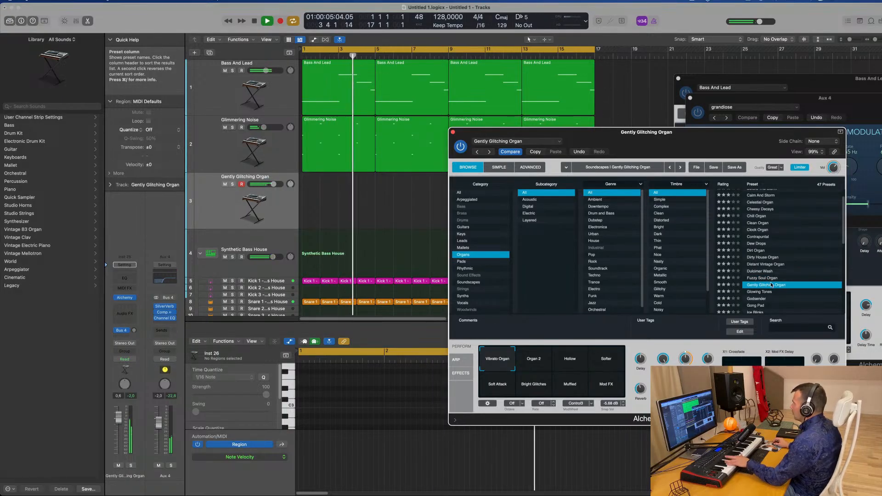
Step: Audition the Organ 2, Hollow and Softer snapshots of Gently Glitching Organ, returning to Vibrato Organ
left_click(570, 363)
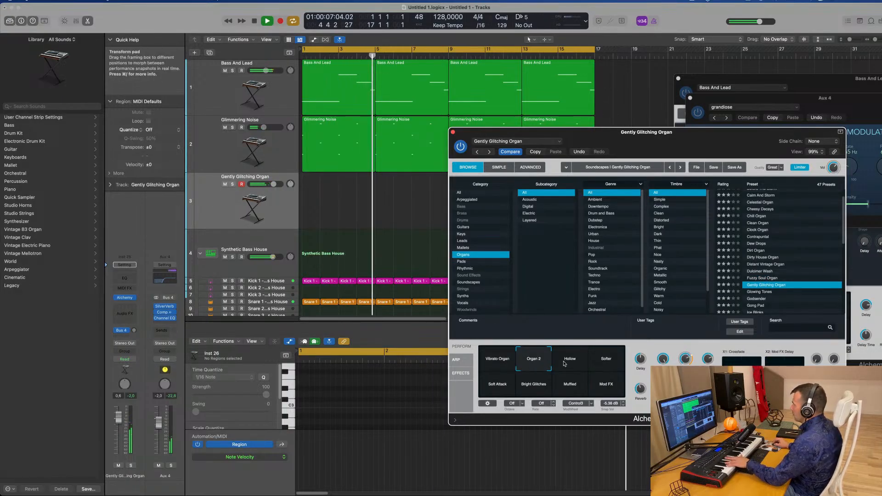
left_click(602, 364)
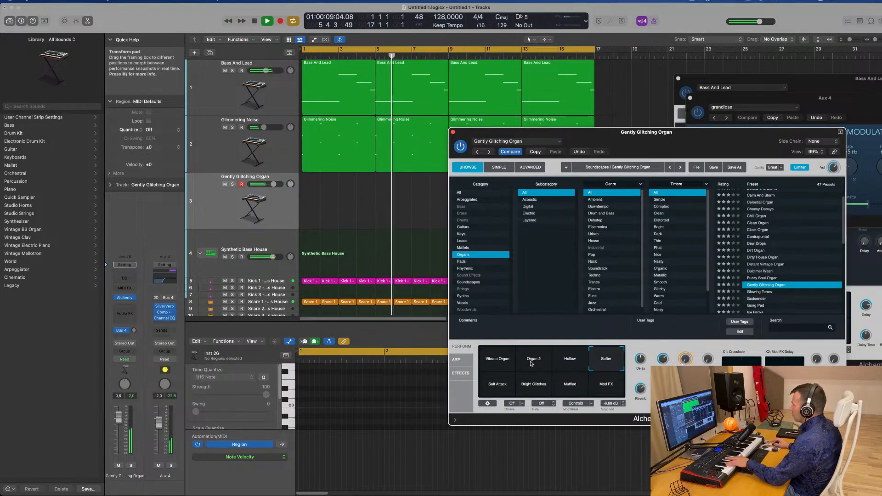
left_click(496, 361)
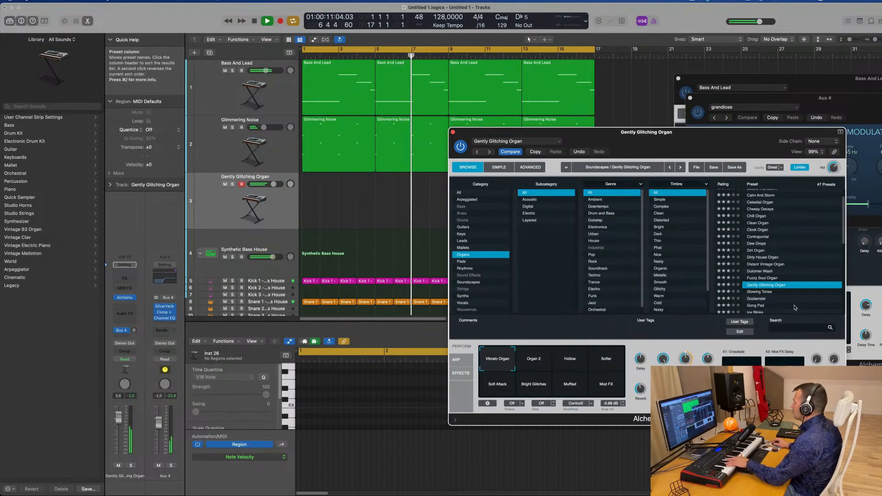
Step: Try the Glowing Tones preset, replace it with Godsender, and set the track volume to about -0.1 dB
left_click(771, 293)
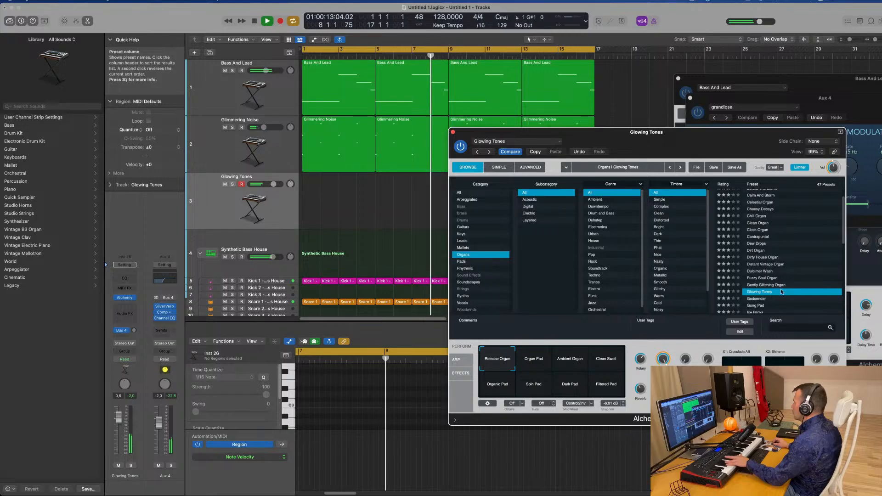
scroll(765, 280, "down", 3)
left_click(759, 266)
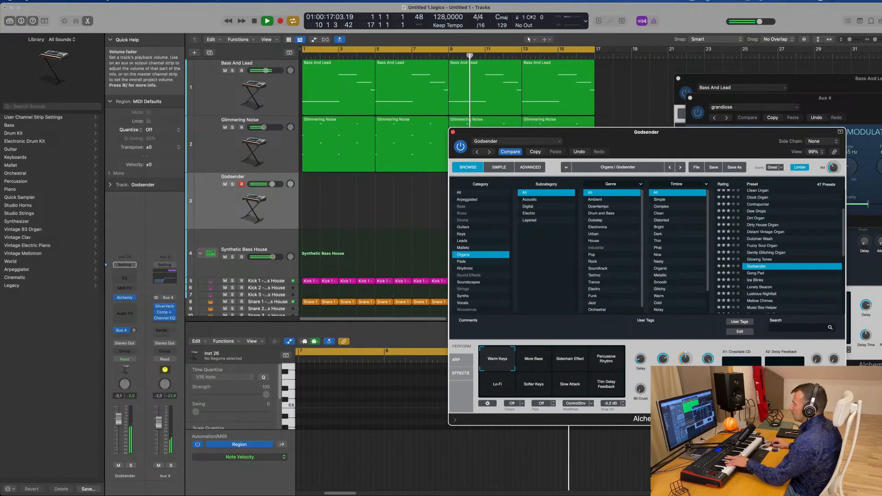
Step: Audition Godsender's More Bass and Sidechain Effect snapshots, choose Percussive Rhythm, and set the track volume to about -4.1 dB
left_click_drag(118, 418, 115, 442)
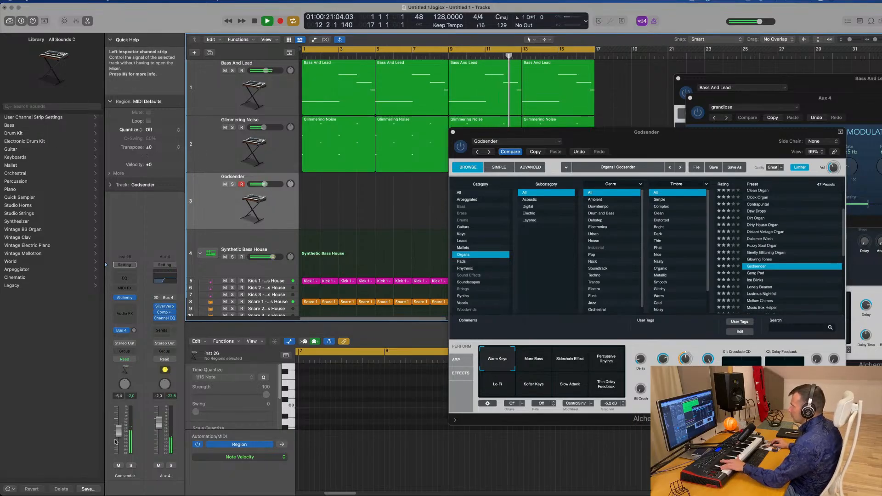
left_click(533, 364)
left_click(582, 364)
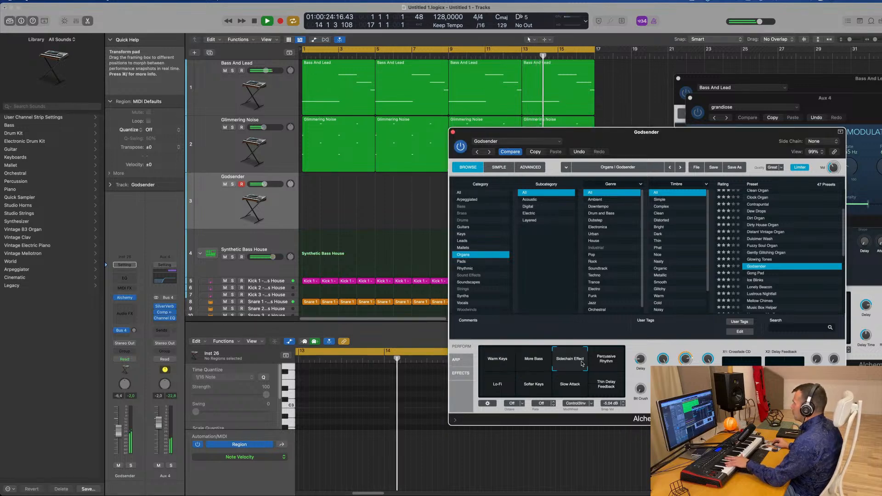
left_click(614, 362)
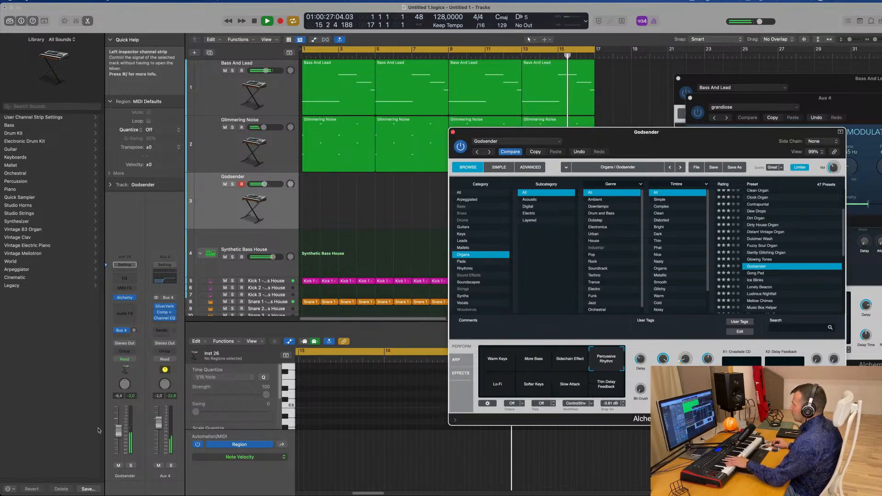
left_click_drag(119, 432, 119, 427)
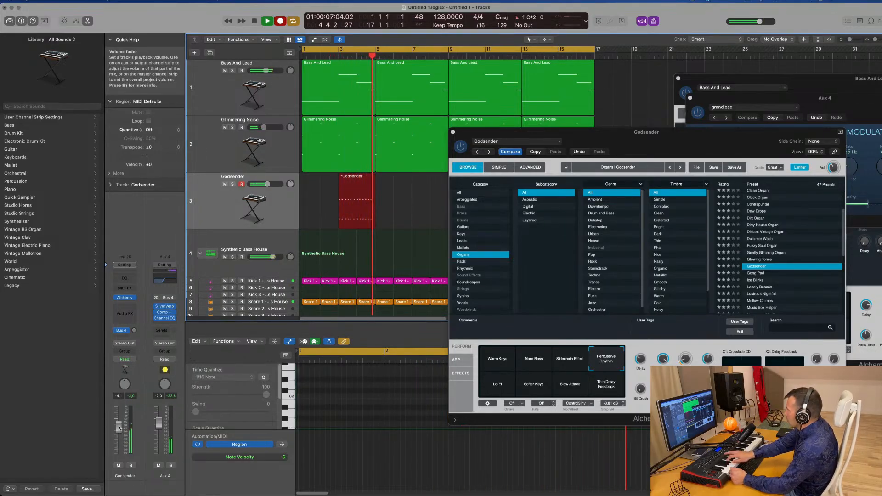
Step: Stop recording, move the recorded Godsender region to bar 1, and quantize all its notes to 1/16 notes
key("space")
key("space")
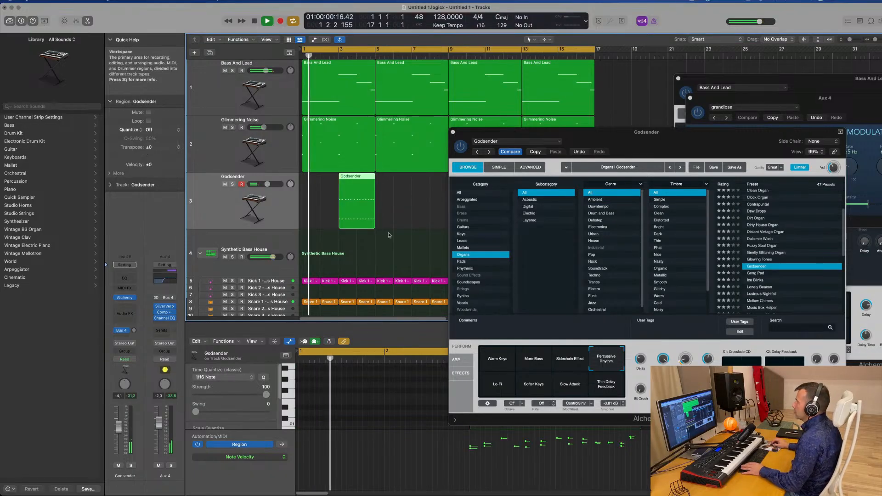
left_click_drag(349, 203, 312, 202)
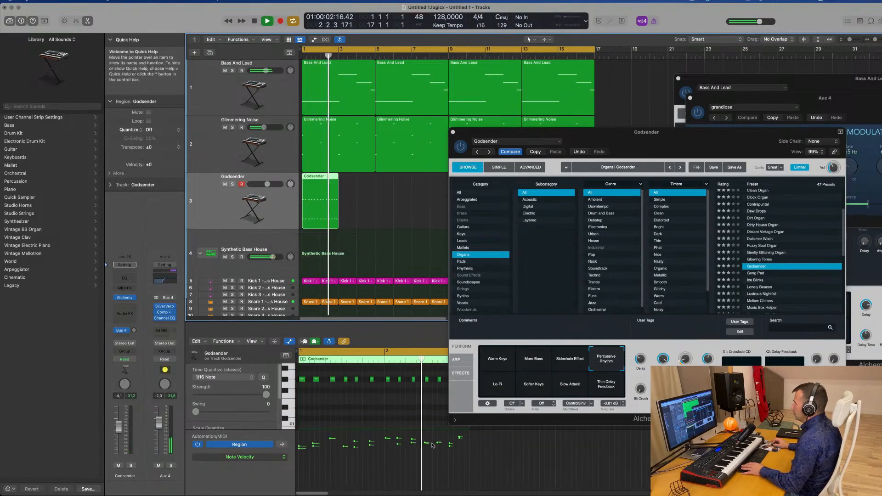
key("super+a")
key("q")
key("space")
key("space")
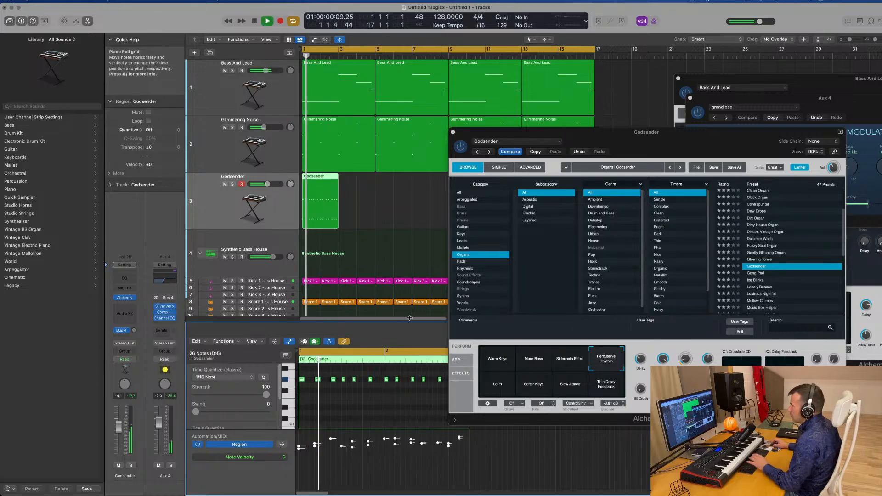
Step: Copy the Godsender region to bar 3 and join both regions into one four-bar region
left_click_drag(524, 132, 500, 49)
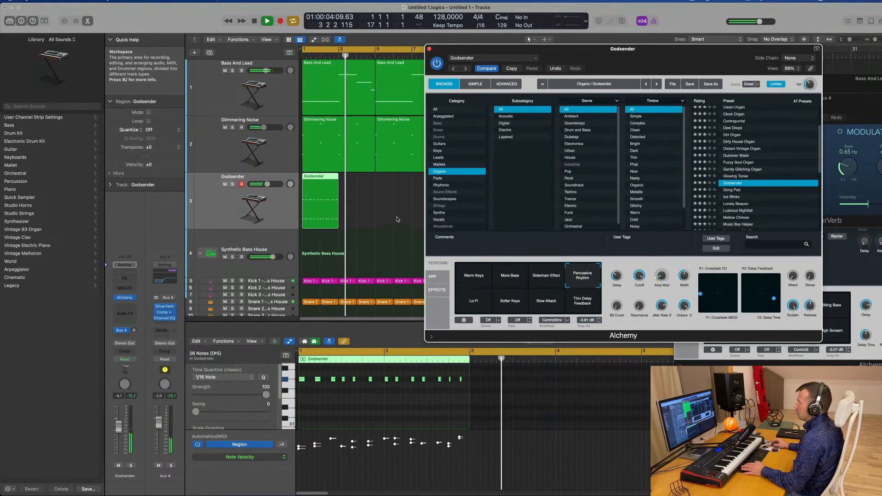
left_click_drag(623, 48, 847, 56)
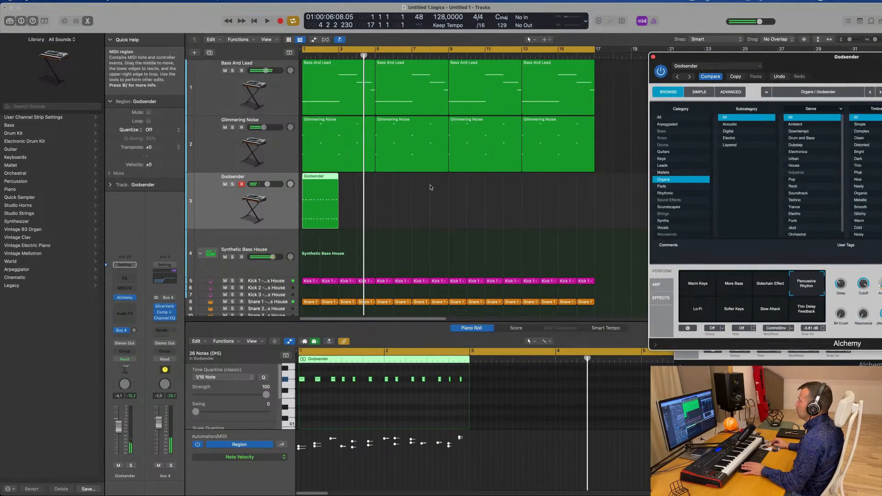
key("Return")
left_click_drag(320, 180, 359, 180)
left_click_drag(347, 214, 348, 214)
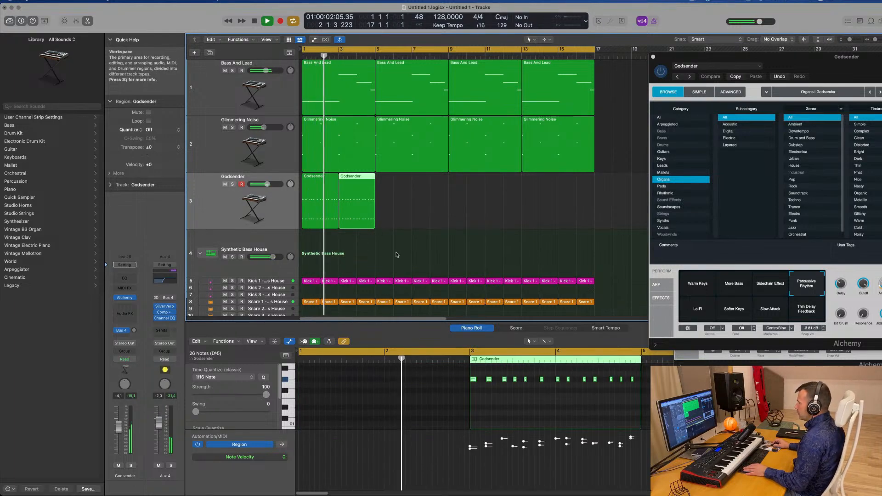
left_click_drag(438, 220, 325, 217)
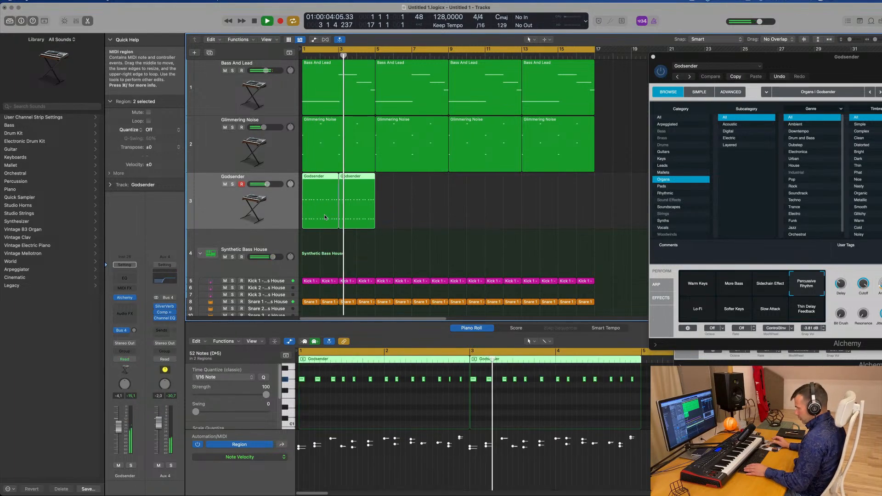
key("super+j")
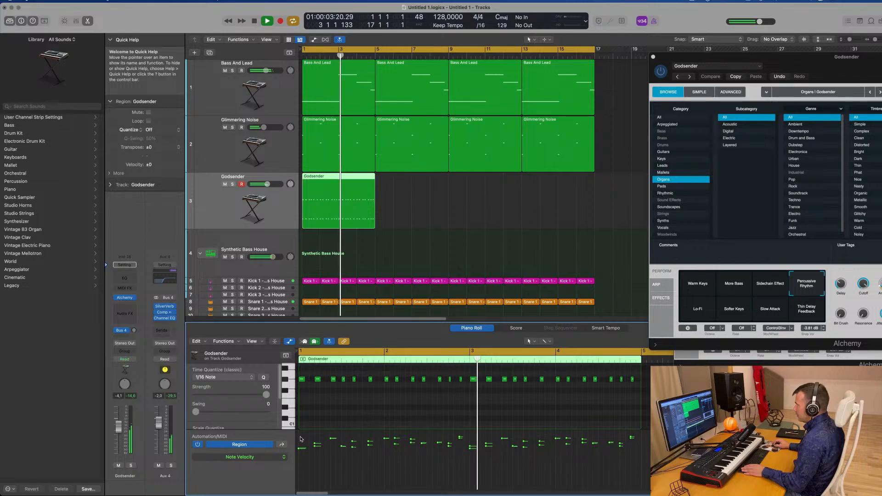
Step: Draw a velocity curve that dips mid-region across the Godsender notes, and repeat the region three times up to bar 17
mouse_move(300, 438)
left_mouse_down()
mouse_move(473, 466)
mouse_move(642, 440)
left_mouse_up()
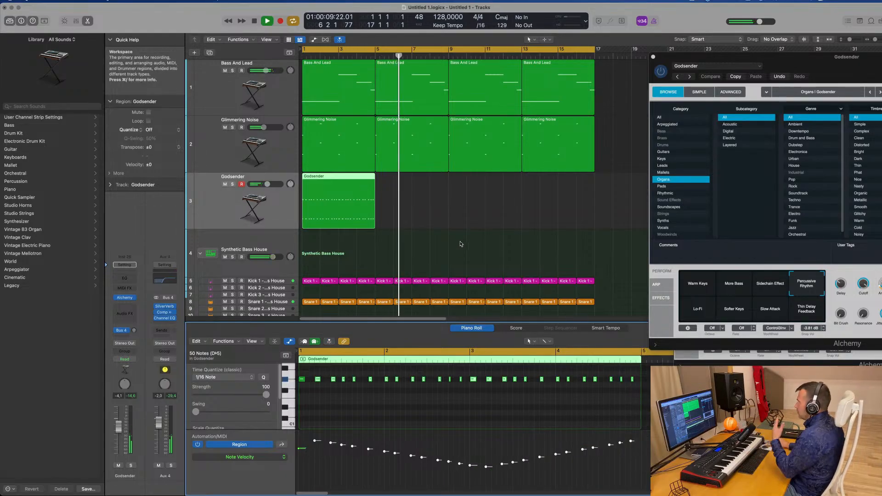
key("super+r")
key("super+r")
key("super+r")
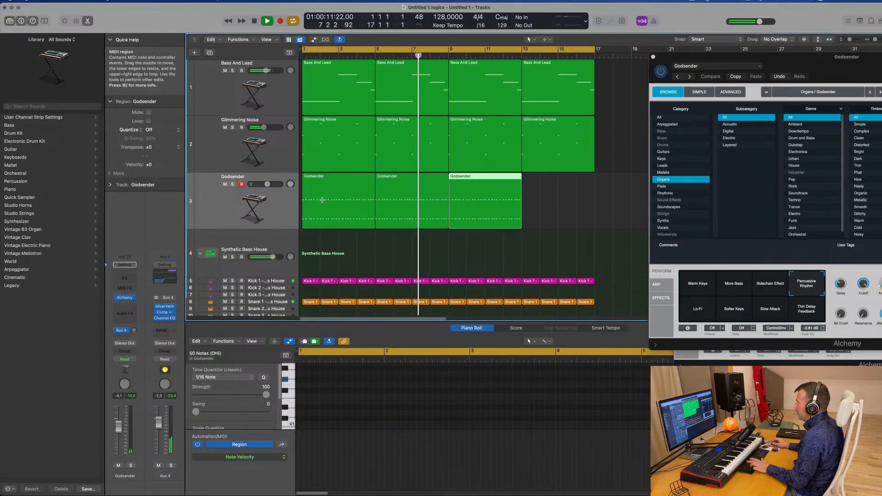
Step: Set the Godsender track volume to about -4.9 dB and compare its channel strip with the Glimmering Noise track
left_click_drag(794, 59, 651, 72)
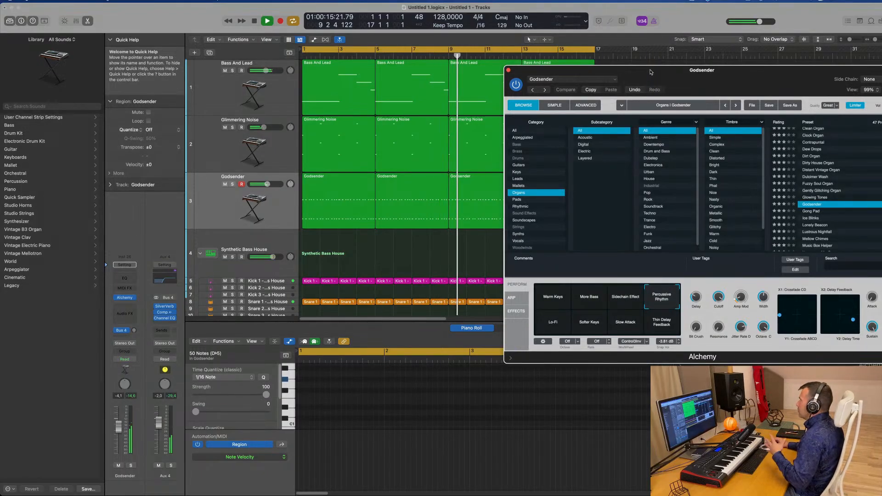
left_click_drag(651, 72, 596, 64)
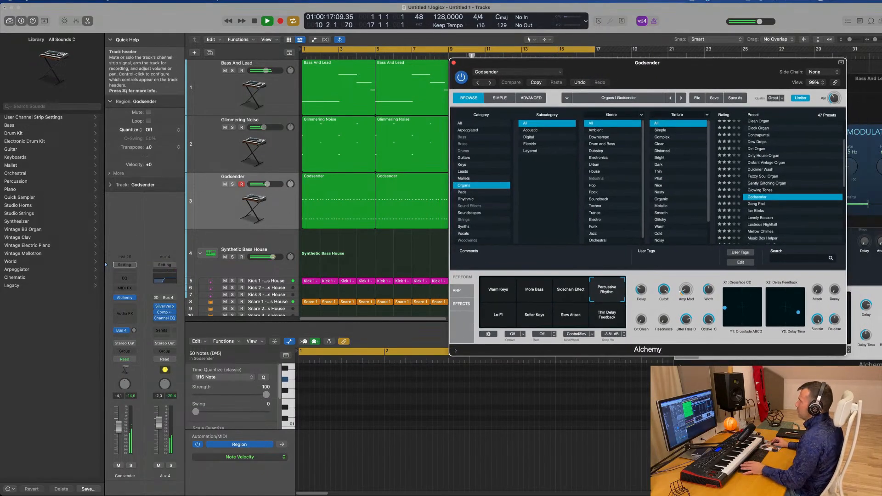
key("space")
left_click(212, 205)
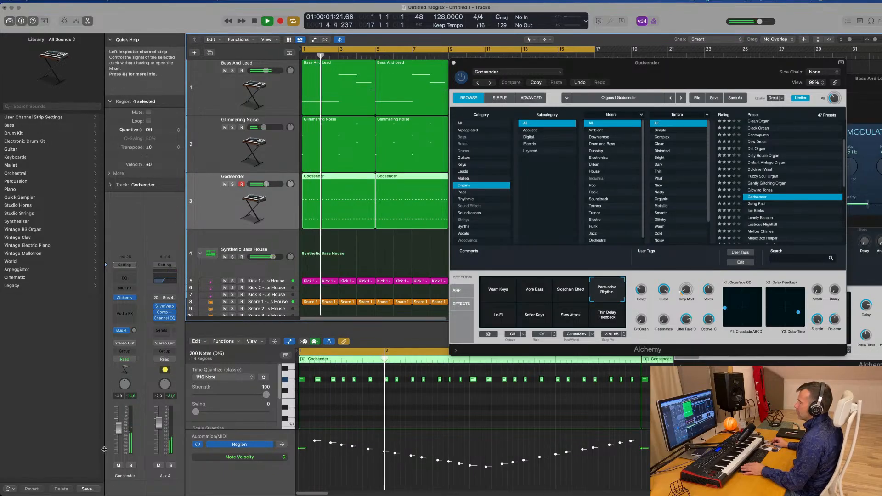
left_click(221, 166)
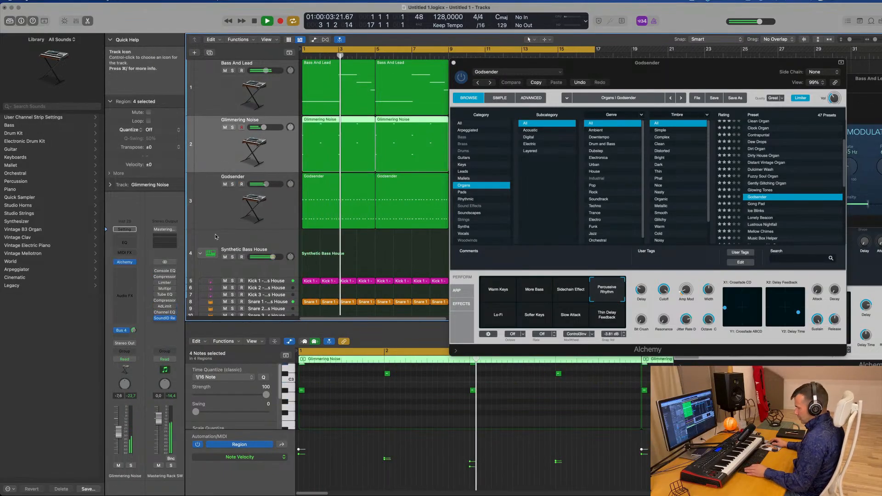
left_click(227, 205)
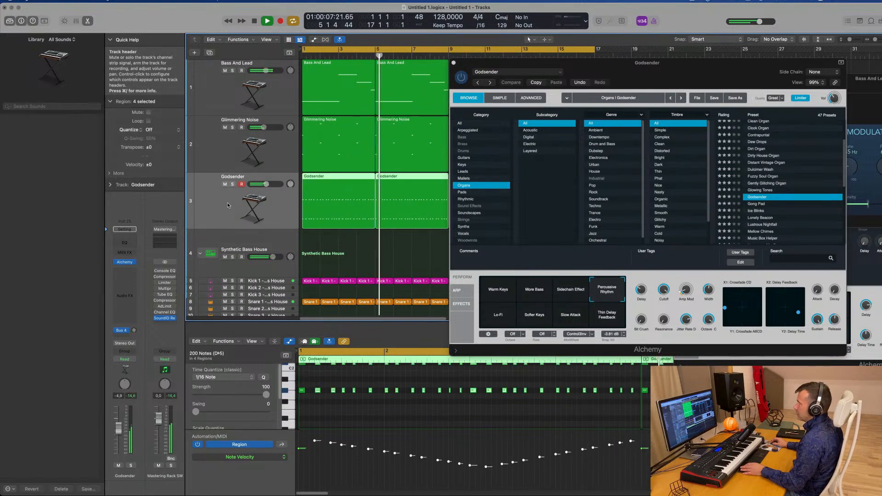
Step: Insert a Compressor on the Godsender track after Alchemy and set its side chain to Inst 2
key("Return")
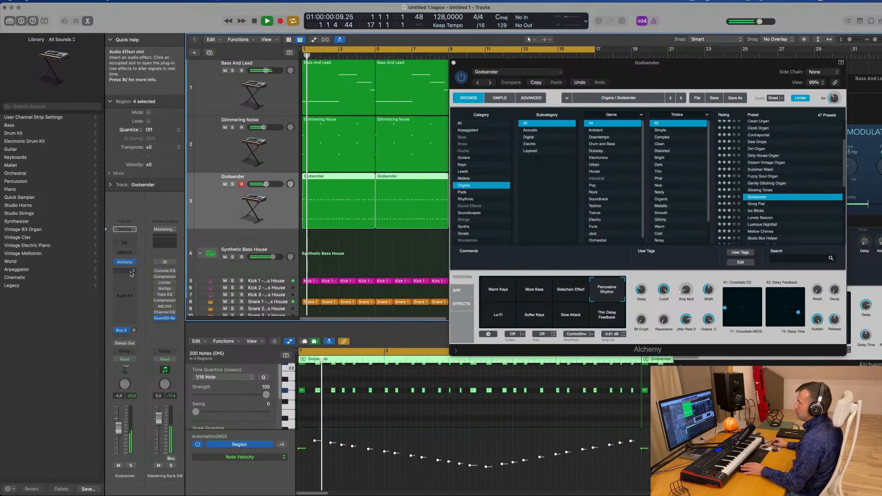
left_click(131, 273)
mouse_move(140, 298)
left_click(182, 298)
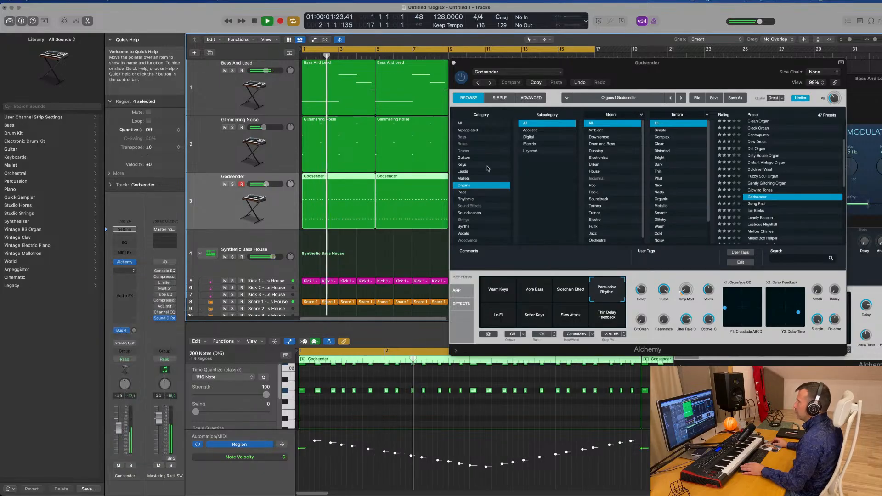
left_click(593, 103)
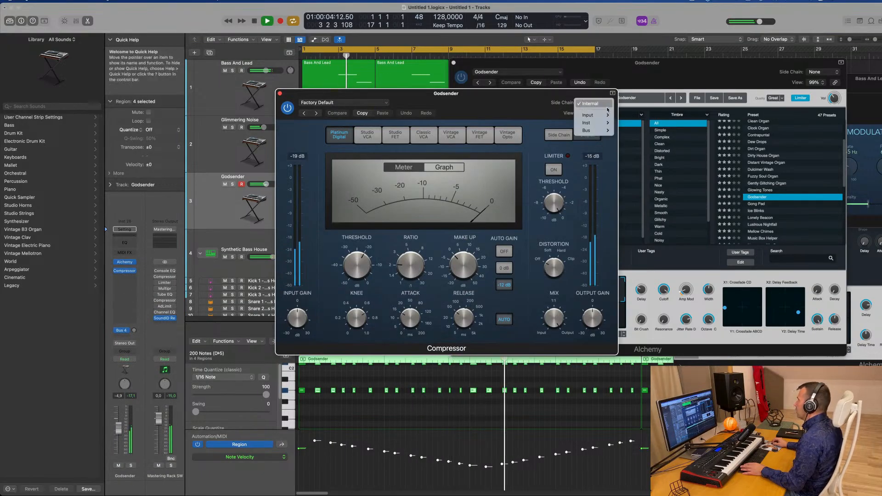
mouse_move(604, 124)
left_click(653, 130)
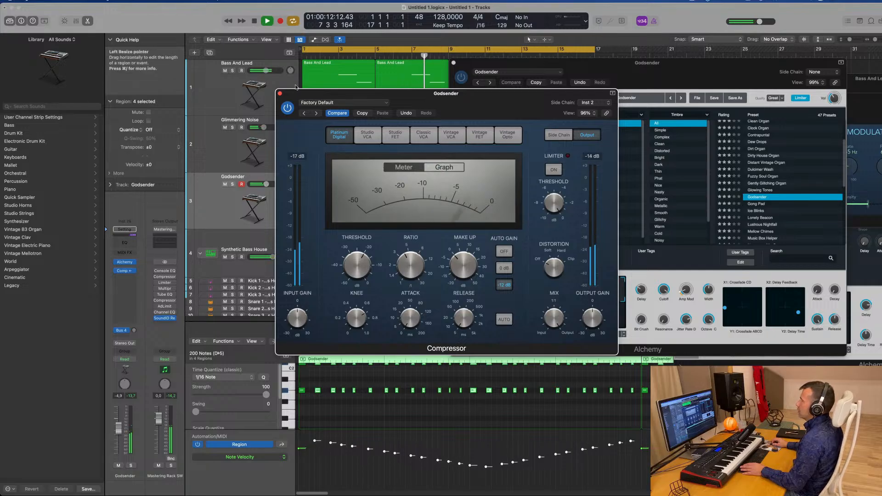
Step: Close the Godsender track's Alchemy and Compressor plug-in windows, keeping the track selected
left_click(612, 72)
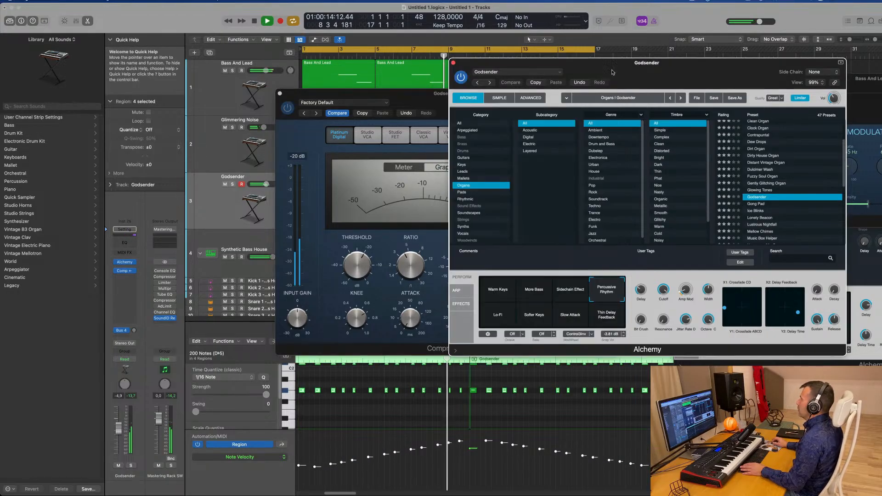
left_click(452, 63)
left_click_drag(294, 93, 281, 95)
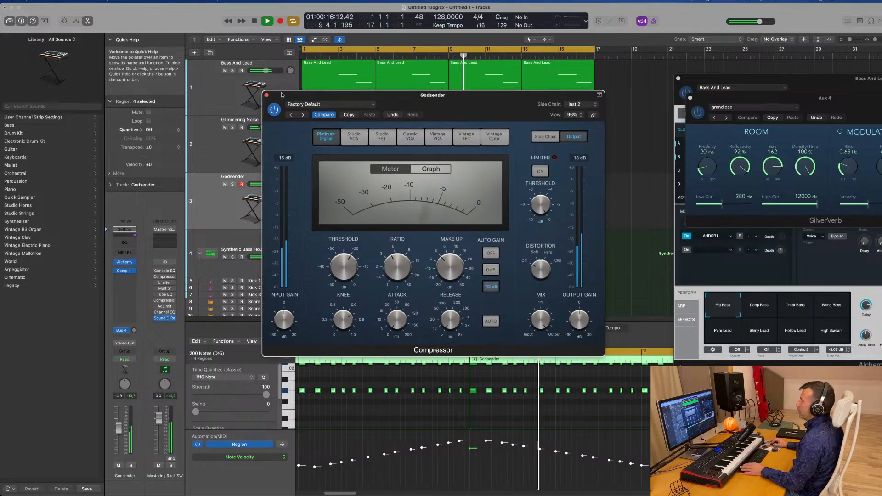
left_click(218, 204)
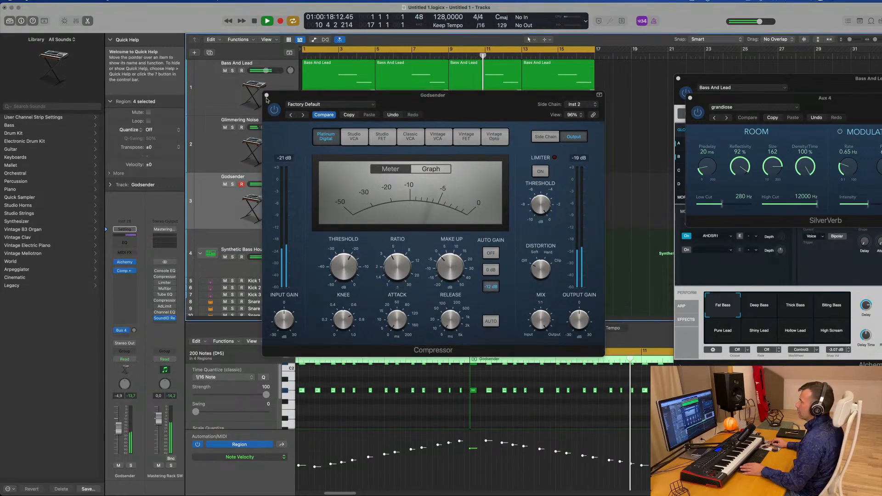
left_click(266, 95)
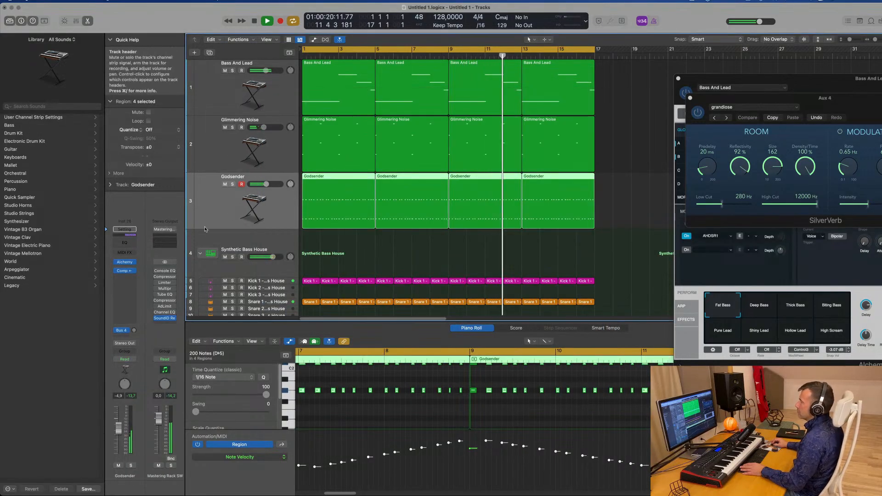
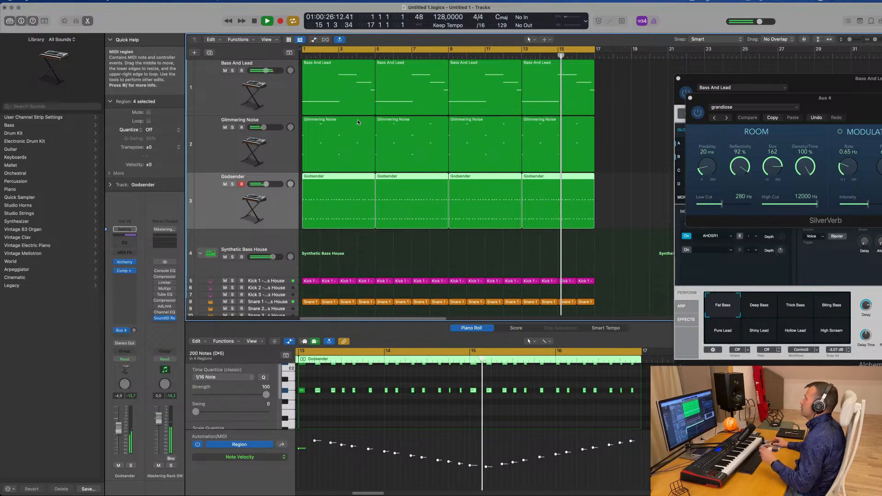
Step: Select the Bass And Lead track with all its regions
left_click(224, 92)
scroll(233, 186, "down", 2)
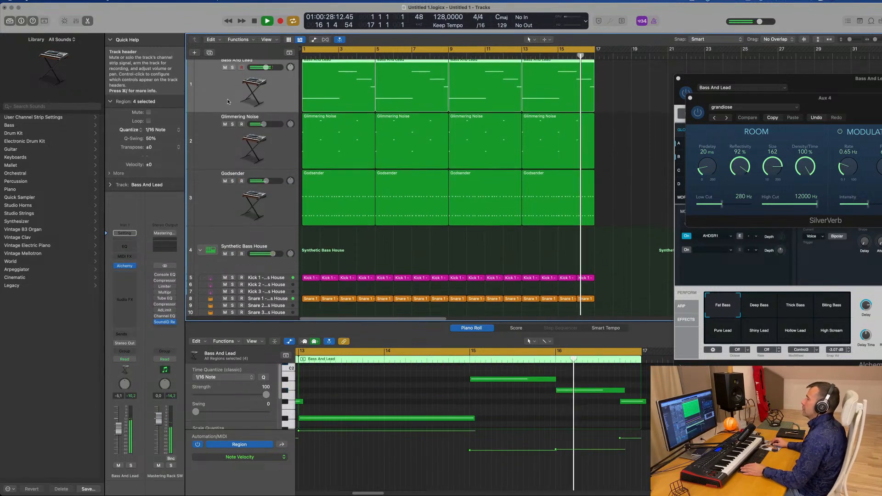
scroll(229, 161, "up", 2)
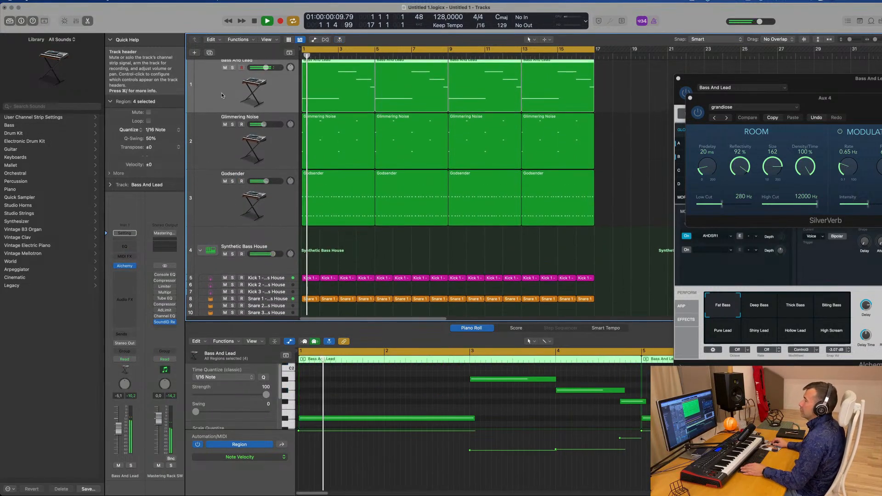
Step: Duplicate the Bass And Lead track and copy its first region onto the new track below
left_click(209, 54)
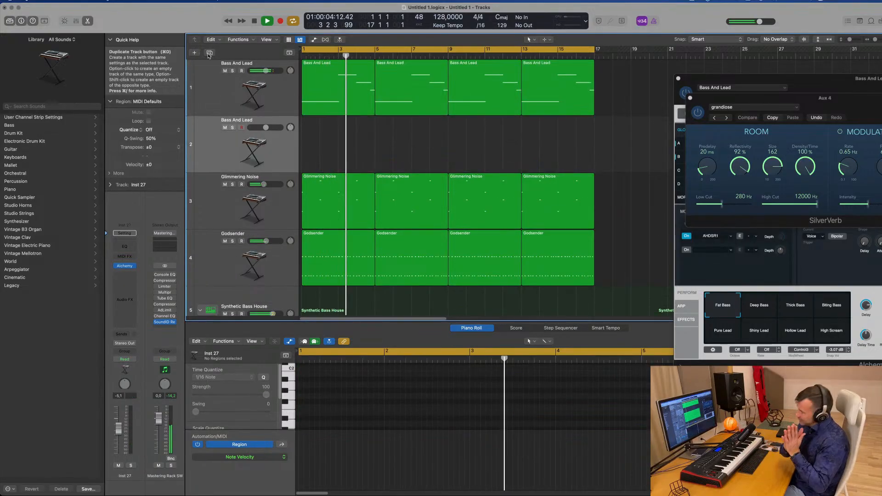
left_click(335, 85)
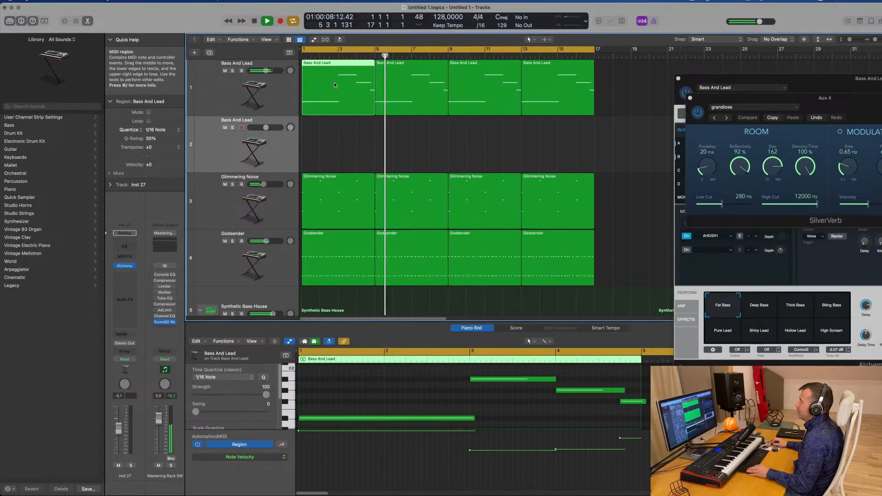
left_click_drag(334, 82, 334, 139)
left_click_drag(354, 218, 354, 218)
Step: In the copied region, make the upper and lower notes span bars 1 to 3 and delete the remaining notes
left_click_drag(483, 384, 313, 380)
left_click_drag(384, 379, 469, 380)
left_click_drag(474, 419, 468, 419)
key("space")
left_click_drag(556, 379, 637, 433)
key("Delete")
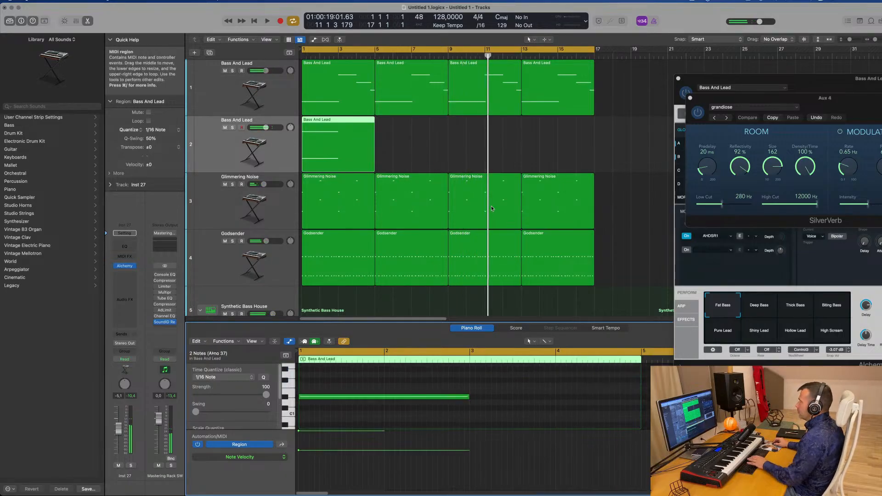
left_click(338, 119, "super")
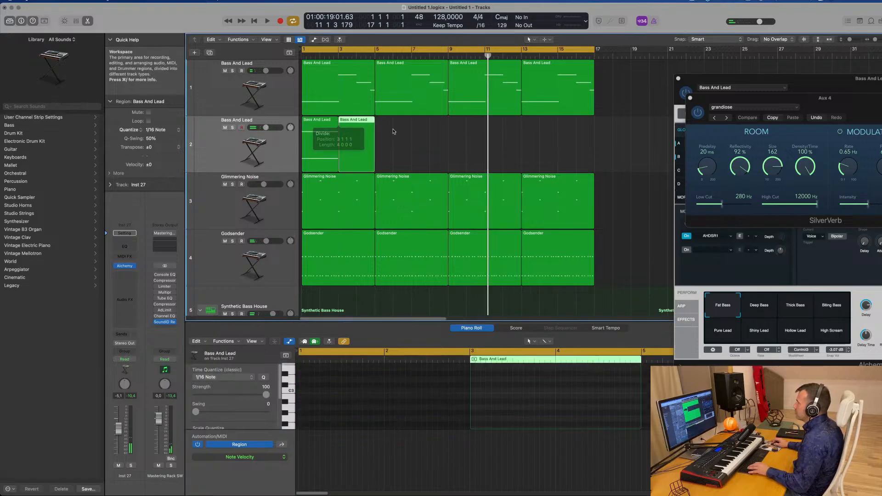
key("Delete")
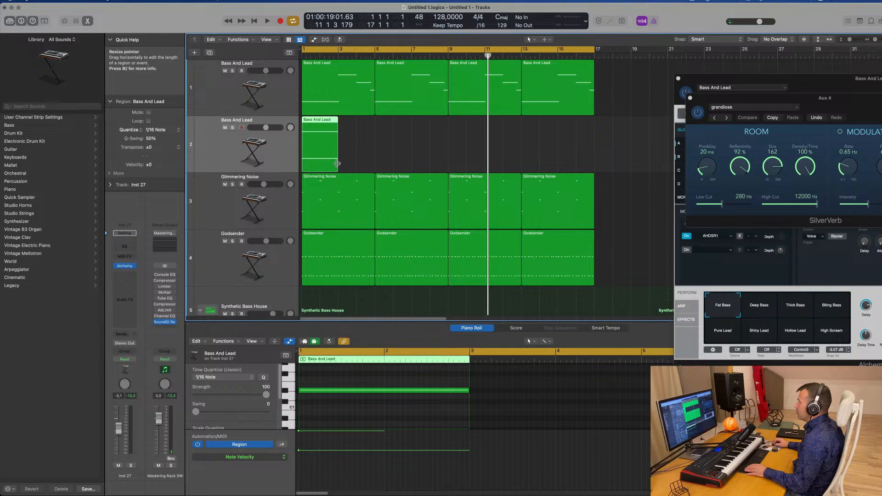
left_click_drag(337, 164, 374, 165)
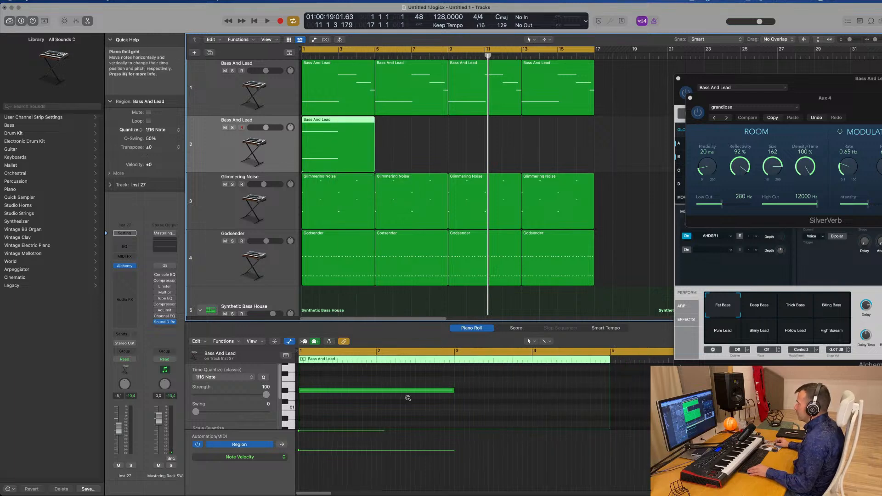
Step: Lengthen both notes in the copied region to four bars so they fill it
scroll(408, 398, "down", 5)
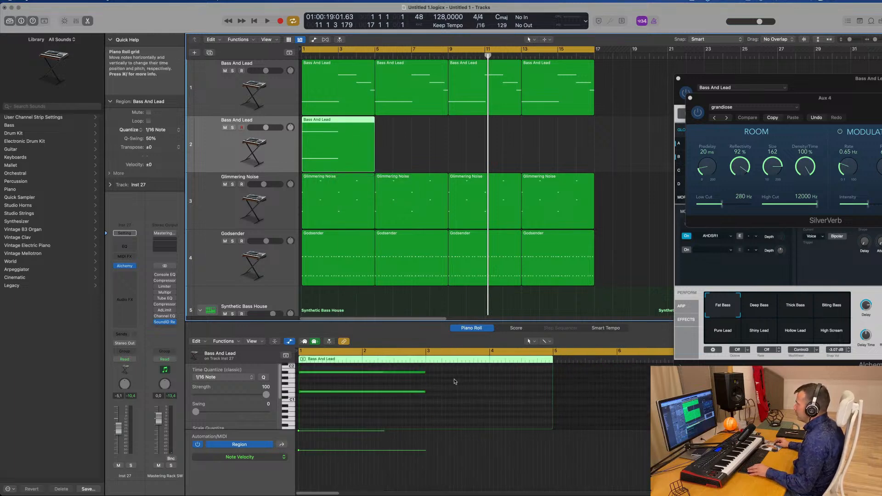
left_click_drag(448, 368, 554, 393)
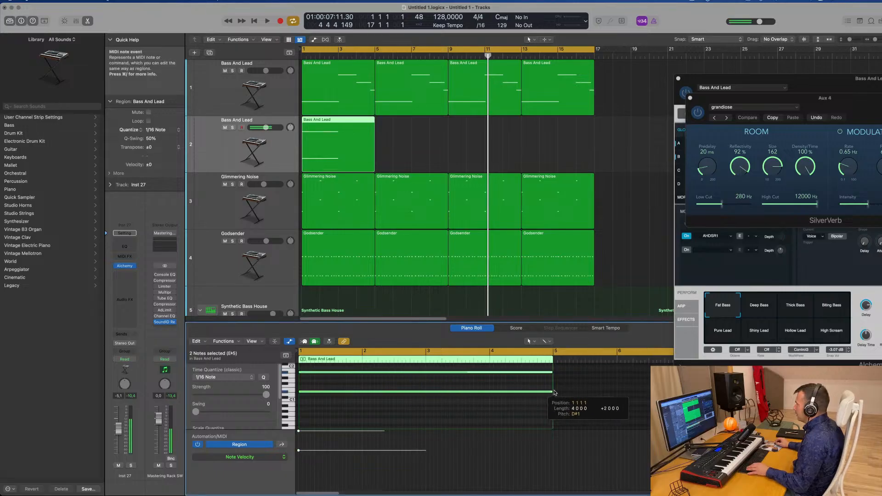
Step: Open the new track's Alchemy synth and load the Crustacean preset from the Soundscapes category
left_click(126, 266)
left_click_drag(379, 99, 513, 99)
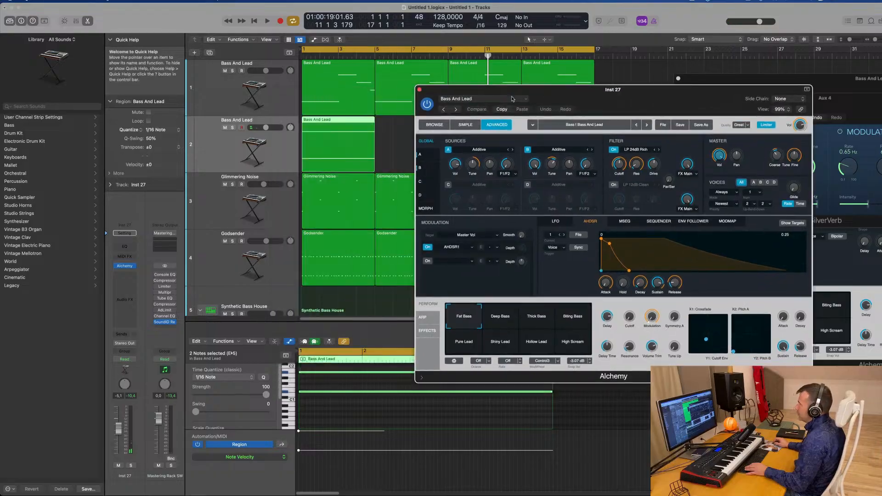
left_click(434, 125)
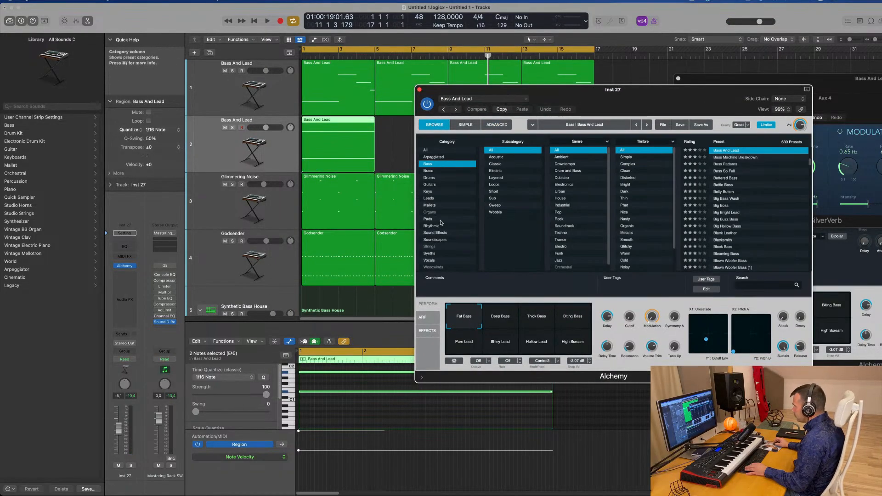
left_click(434, 240)
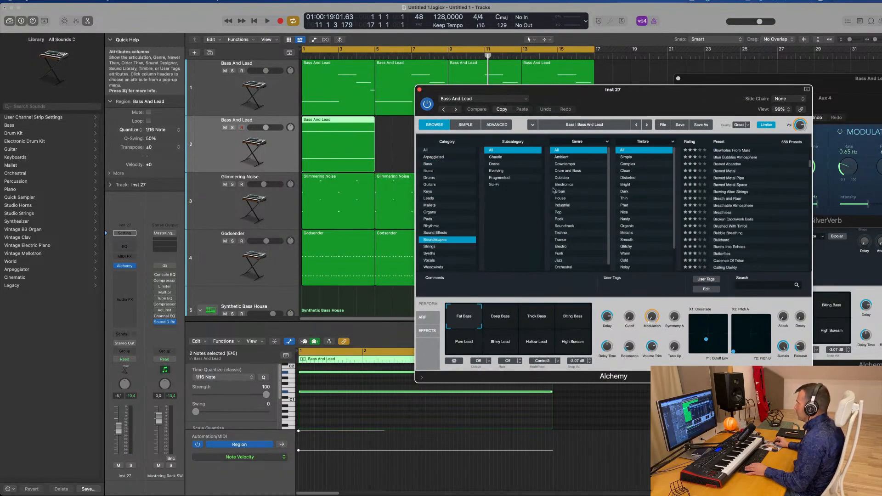
scroll(733, 233, "down", 5)
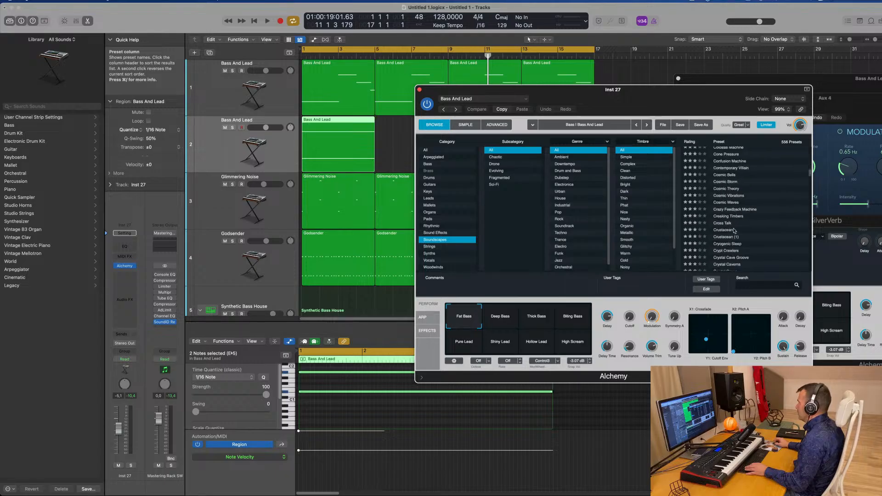
left_click(722, 233)
left_click_drag(464, 101, 528, 79)
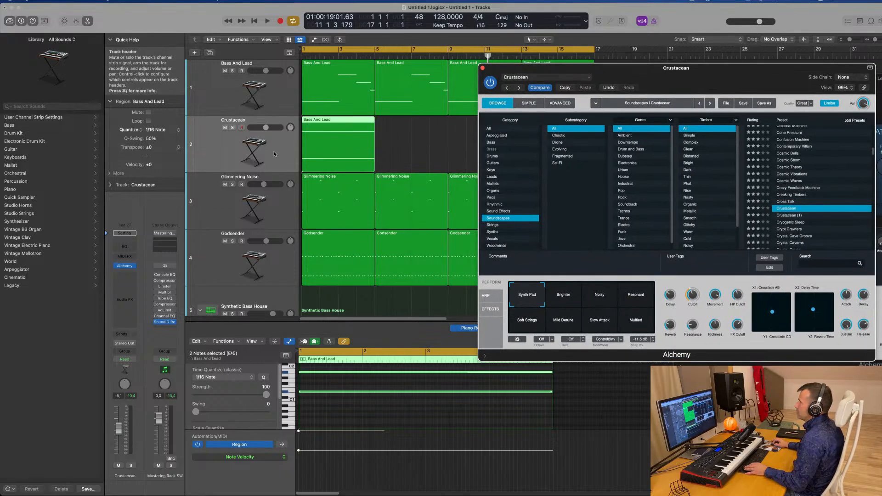
Step: Play the part and transpose both selected notes up one octave
key("space")
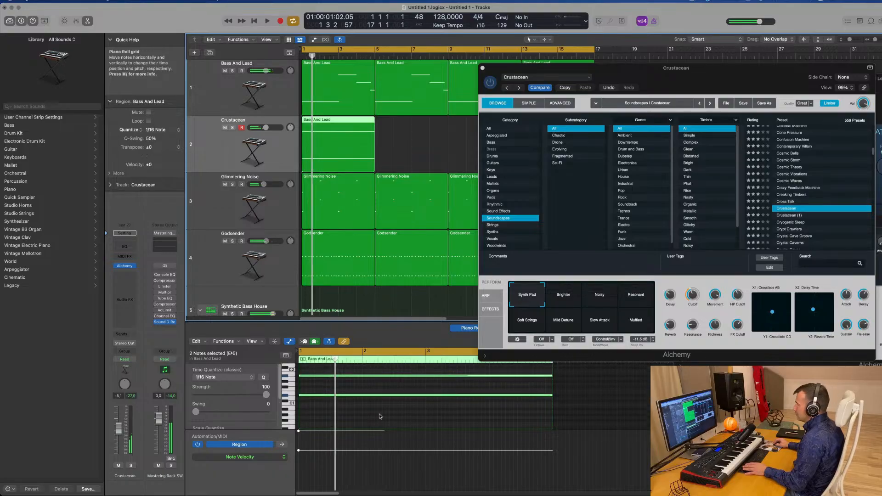
scroll(380, 416, "up", 1)
key("alt+shift+Up")
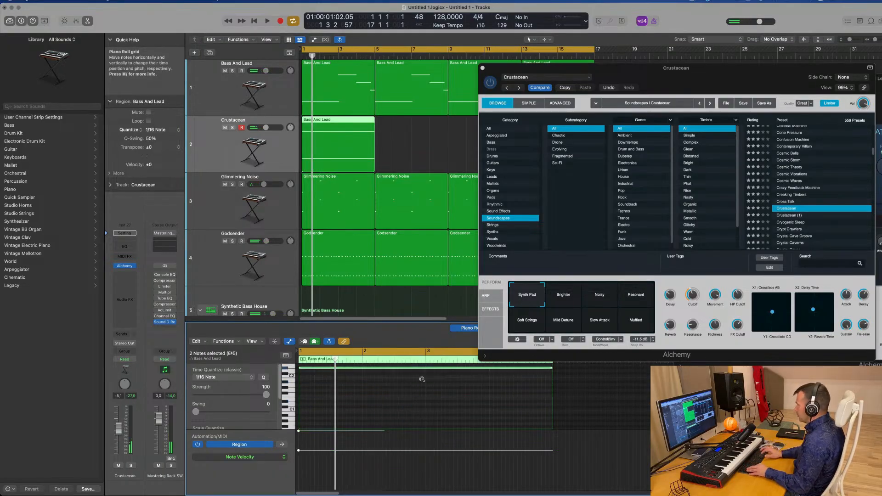
Step: Repeat the Crustacean track's four-bar region three times and select all regions on the track
left_click_drag(560, 67, 443, 149)
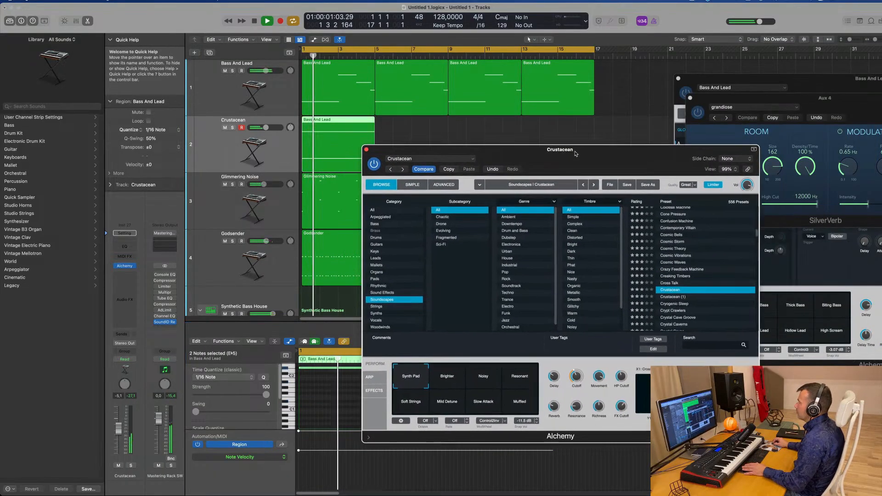
left_click(323, 138)
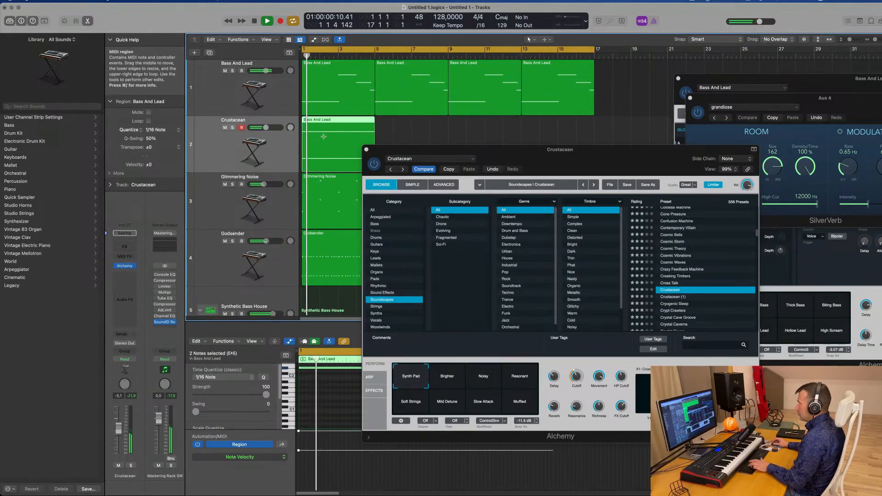
key("super+r")
key("super+r")
key("super+r")
left_click_drag(612, 159, 685, 81)
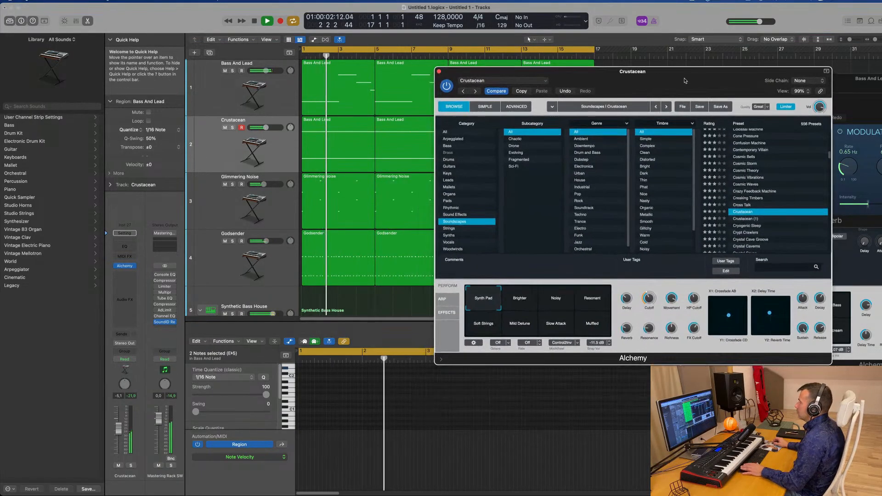
left_click(229, 141)
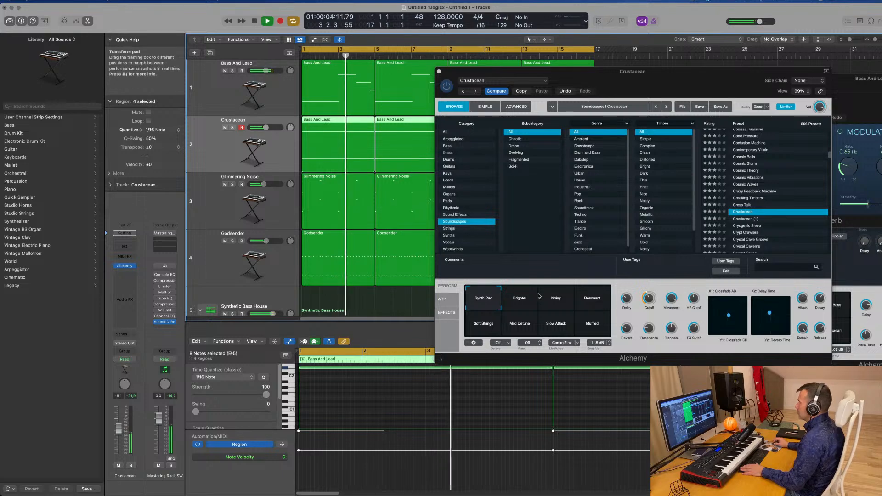
Step: Raise the Crustacean track's volume to -4.3 dB and stop playback
left_click_drag(661, 80, 612, 122)
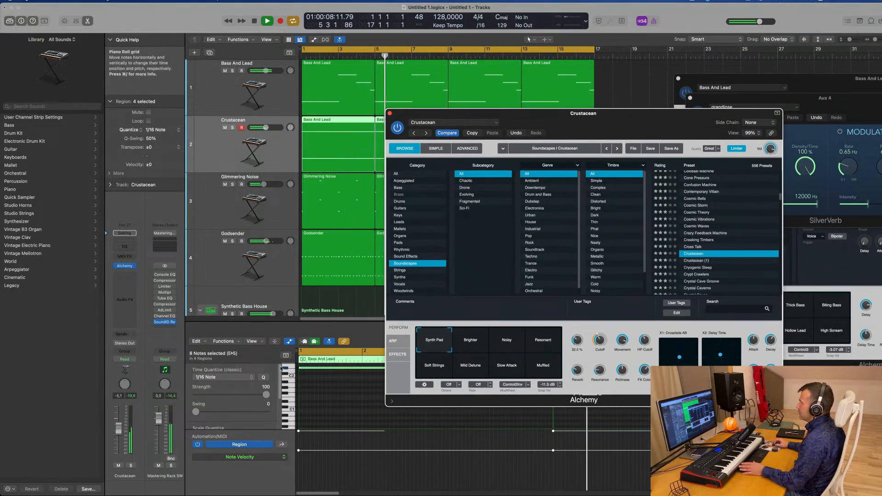
left_click_drag(119, 428, 119, 427)
left_click(346, 205)
key("space")
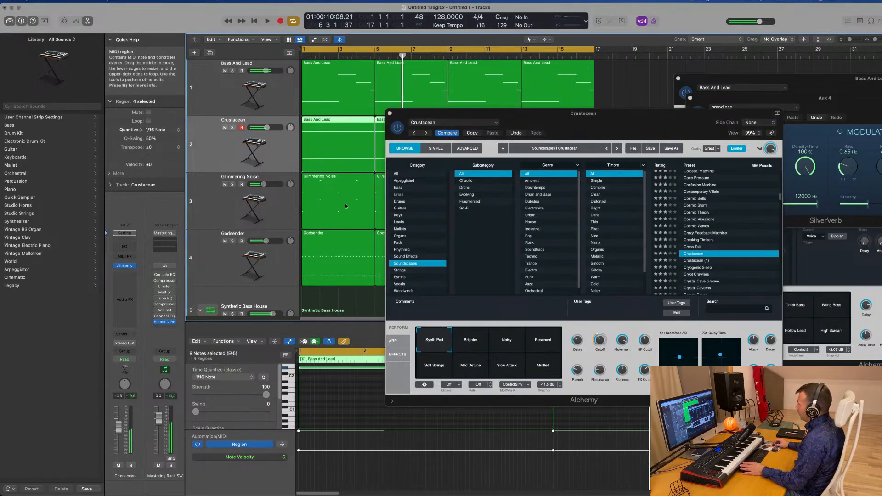
Step: Audition the Crystal Caverns soundscape preset on the duplicated track during playback
key("space")
scroll(700, 223, "down", 3)
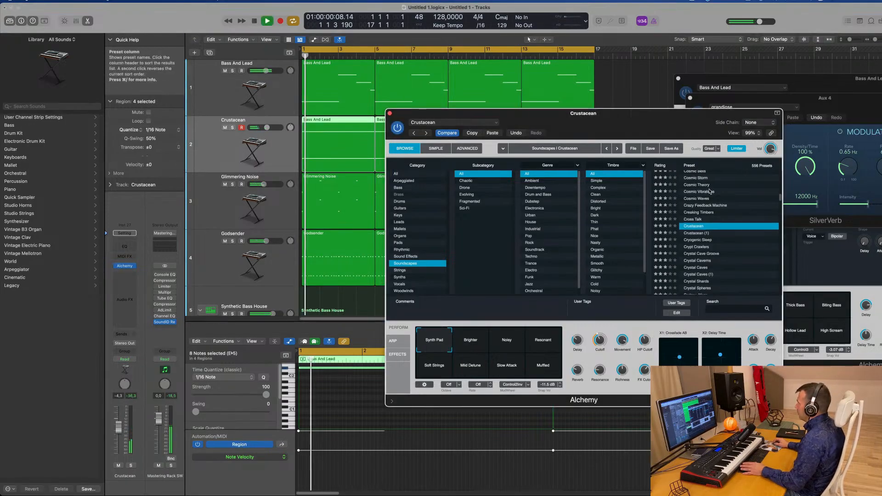
left_click(698, 221)
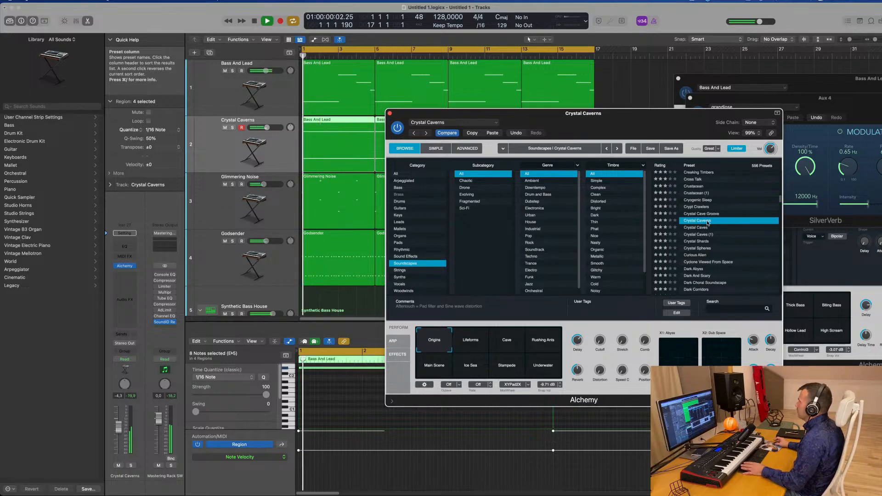
left_click_drag(648, 128, 676, 115)
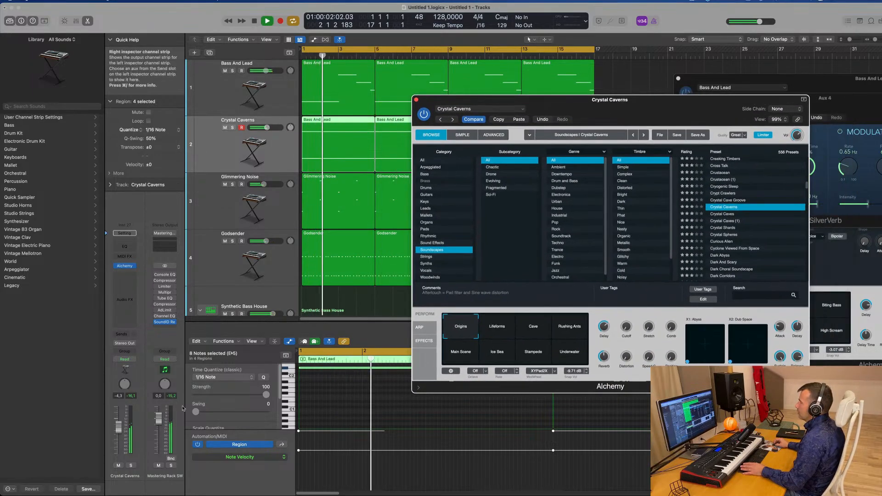
Step: Solo the Crystal Caverns track and add a Channel EQ with a low cut at about 230 Hz
left_click(131, 465)
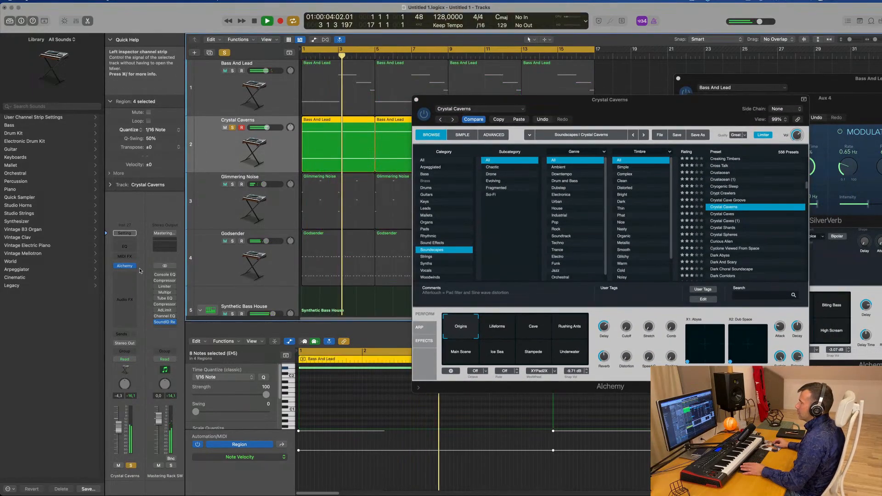
left_click(124, 246)
left_click(306, 129)
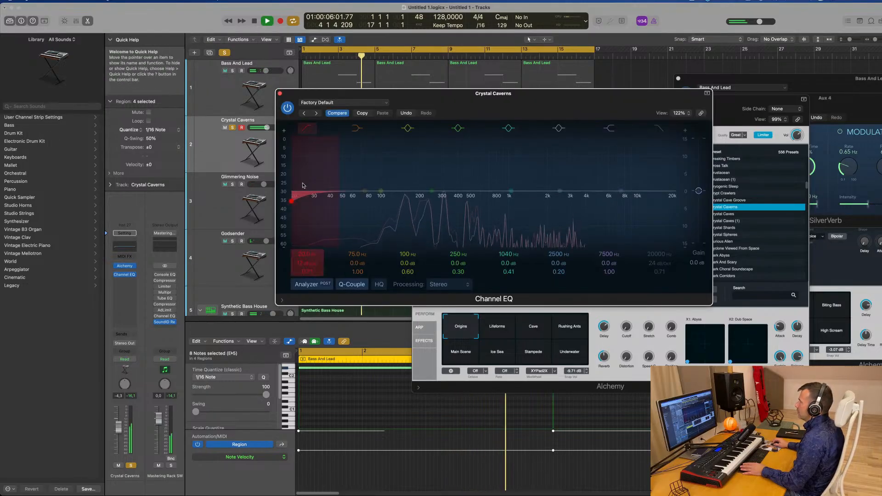
left_click_drag(304, 184, 443, 161)
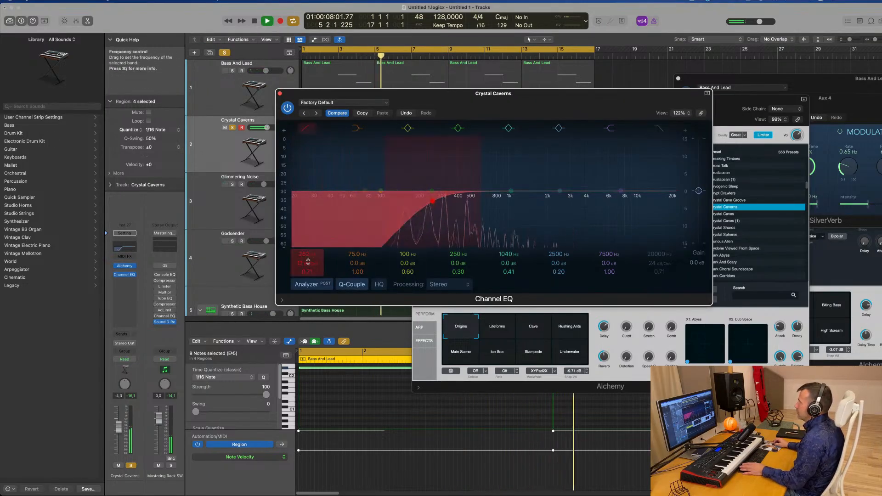
left_click(279, 93)
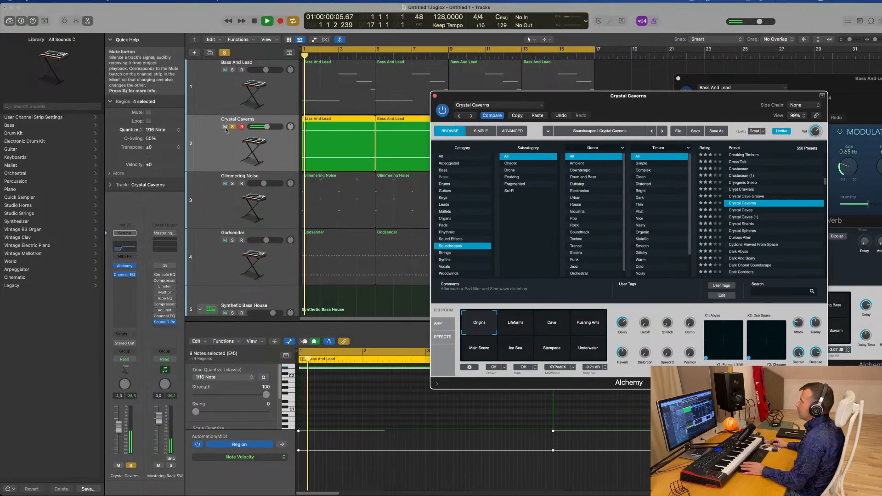
Step: Play the full arrangement with the Crystal Caverns track unsoloed and lower its volume to -7.6 dB
key("space")
key("space")
left_click_drag(665, 96, 644, 92)
key("space")
key("space")
left_click_drag(119, 427, 120, 434)
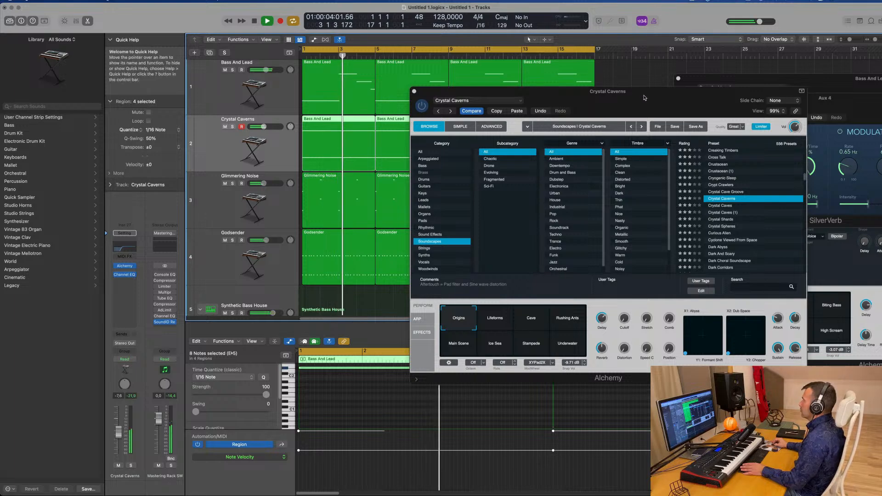
mouse_move(644, 98)
left_mouse_down()
mouse_move(671, 99)
mouse_move(649, 106)
left_mouse_up()
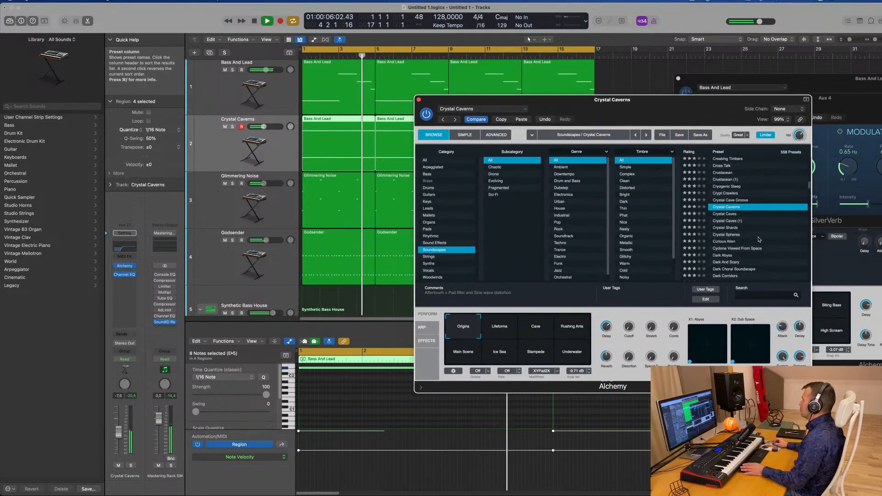
Step: Audition the Curious Alien soundscape preset on the duplicated track
scroll(736, 230, "down", 1)
scroll(731, 229, "down", 1)
left_click(730, 228)
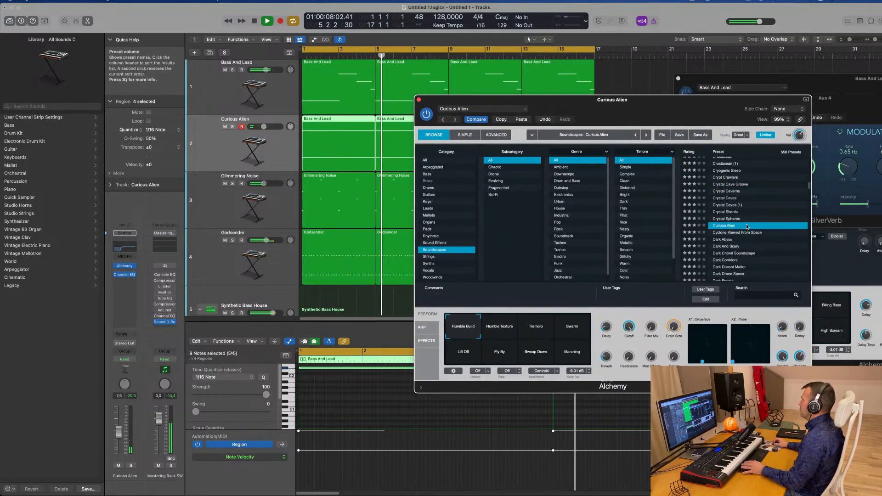
Step: Load the Deep Blue soundscape preset and set the track's volume to about -6 dB
scroll(735, 228, "down", 2)
scroll(744, 216, "down", 5)
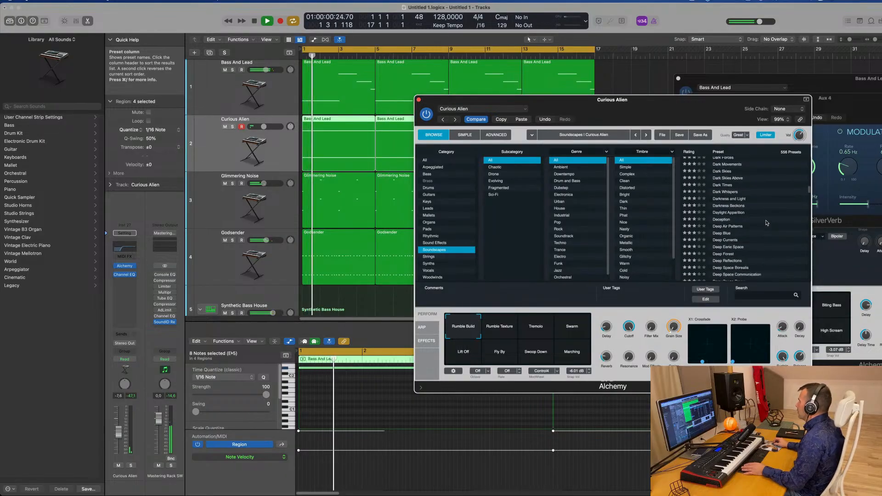
left_click(720, 219)
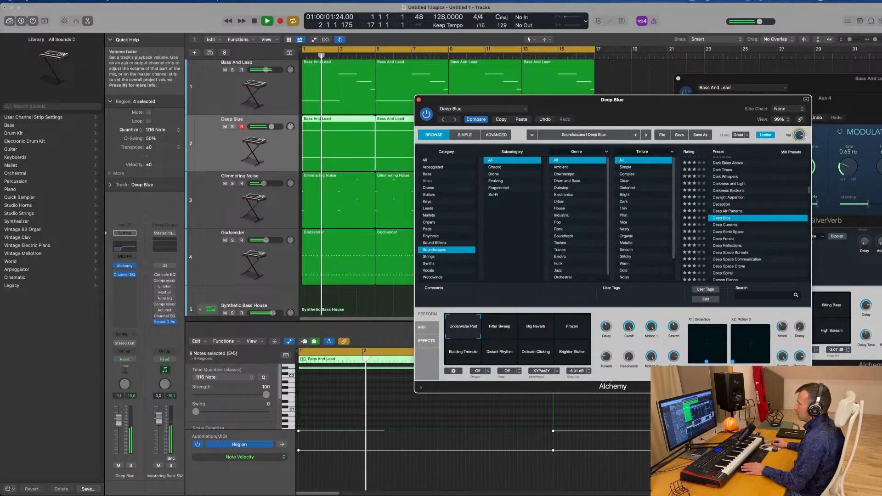
left_click_drag(118, 421, 119, 431)
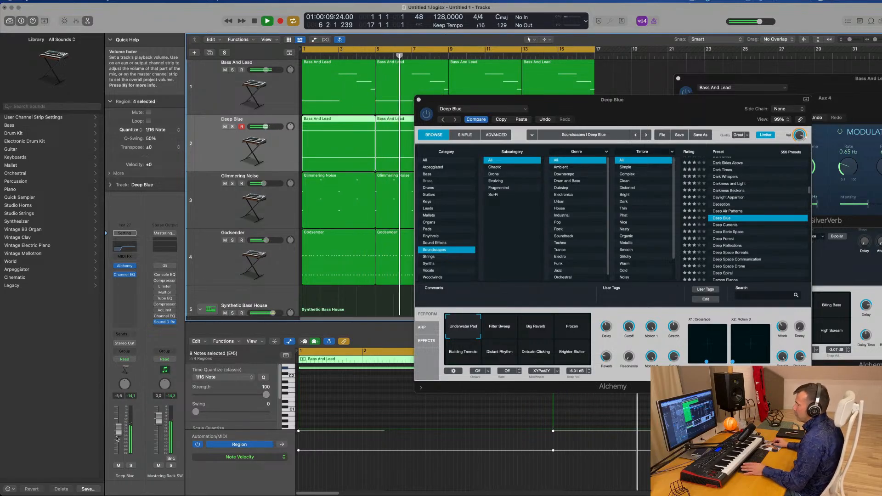
Step: Send the Deep Blue track to Bus 4, adjust the send level during playback, and close its Alchemy window
left_click(125, 334)
mouse_move(138, 346)
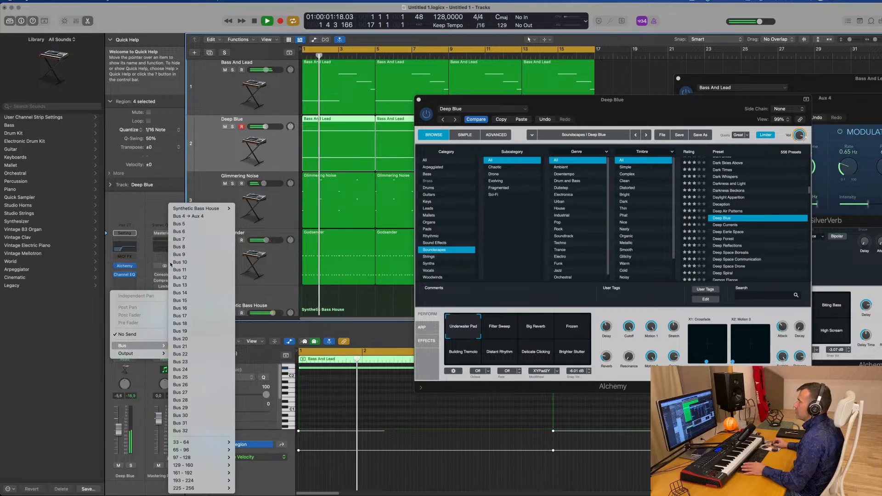
left_click(184, 216)
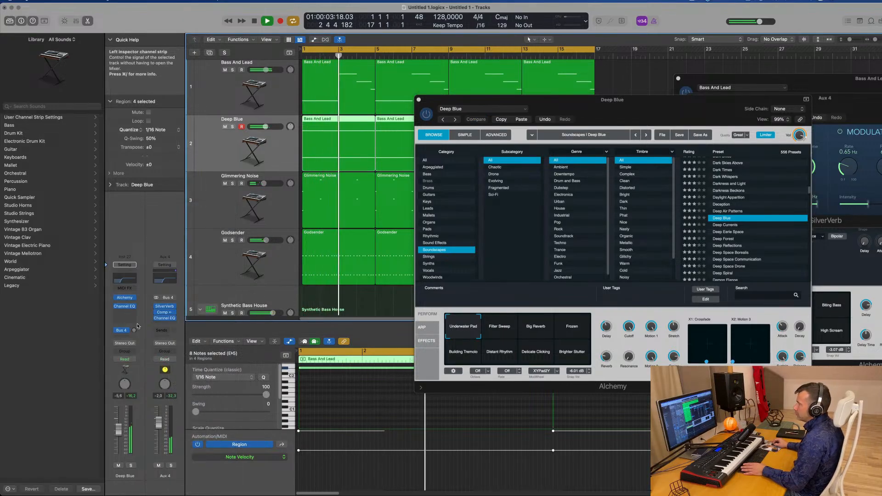
key("Return")
left_click_drag(133, 332, 141, 341)
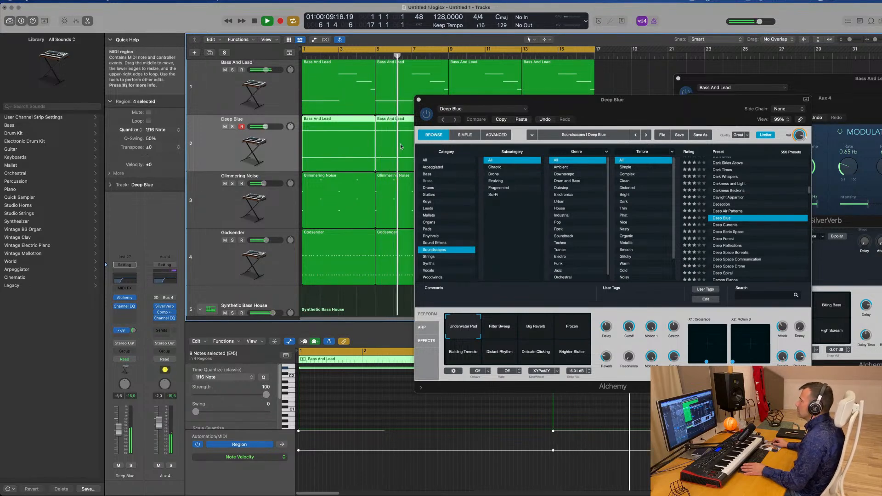
left_click(636, 105)
left_click_drag(636, 104, 546, 92)
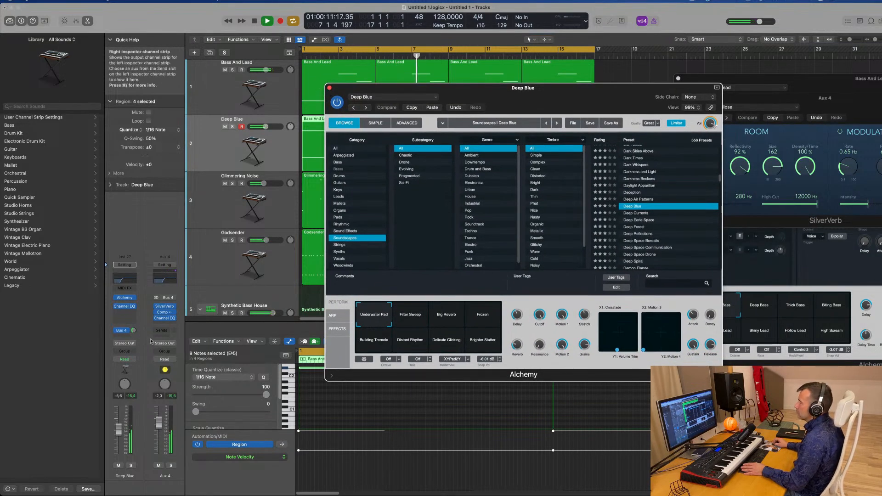
left_click(134, 332)
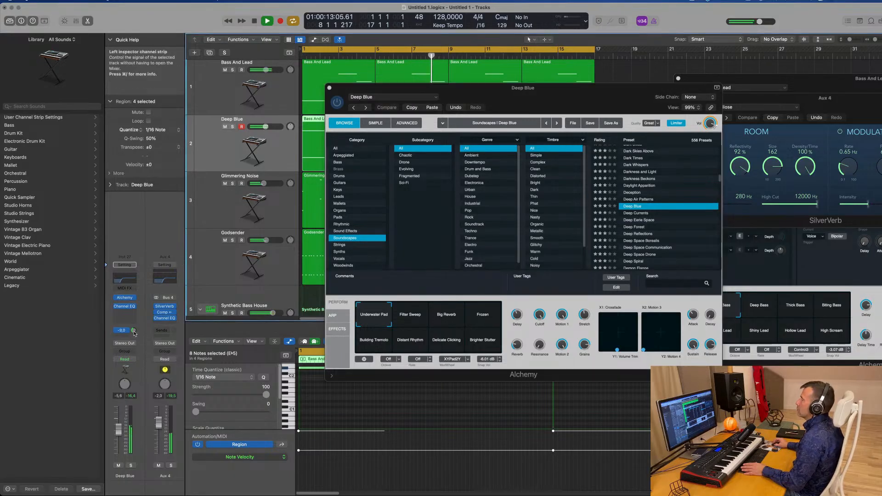
left_click(329, 88)
Step: Raise the Kick 1 track's volume to about -3.4 dB while the arrangement plays
scroll(317, 223, "down", 4)
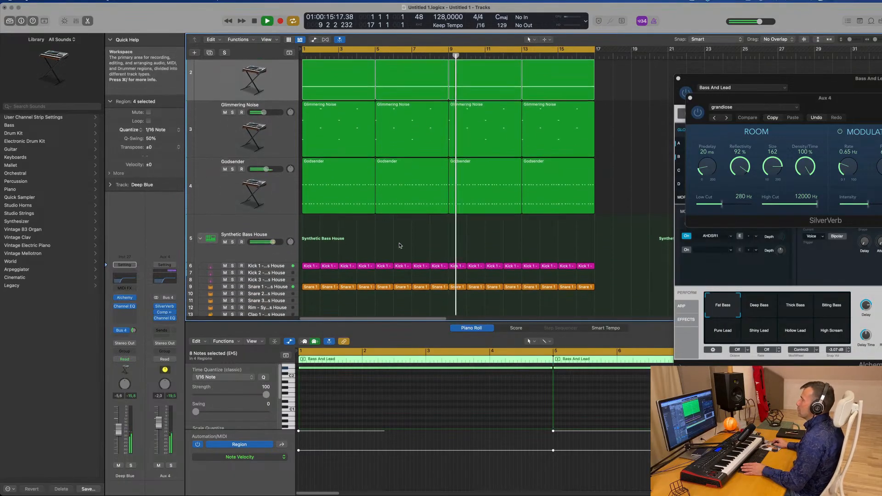
left_click(281, 241)
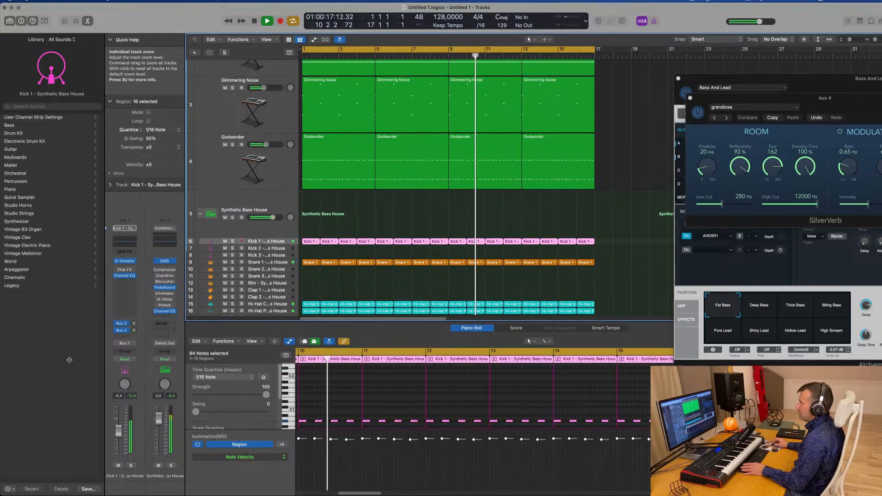
left_click_drag(119, 431, 119, 429)
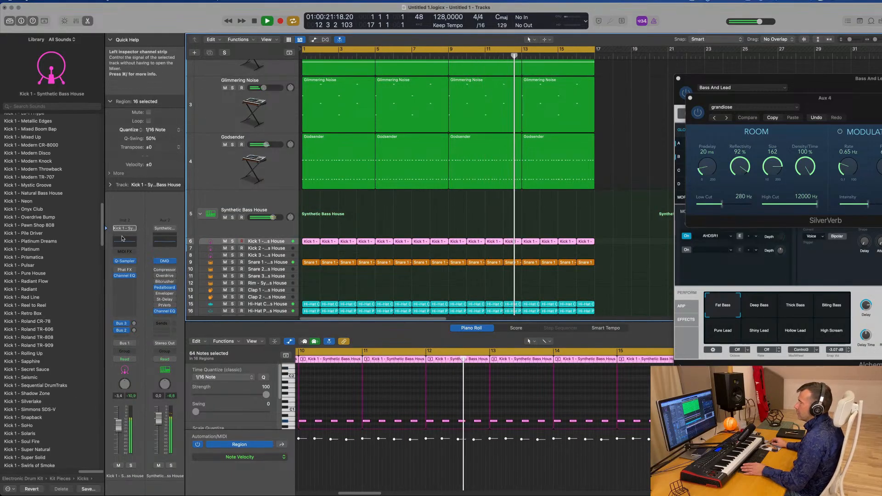
Step: Boost the 75 Hz low shelf in Kick 1's Channel EQ by about 5 dB and lower the track's volume to -4.1 dB
left_click(125, 275)
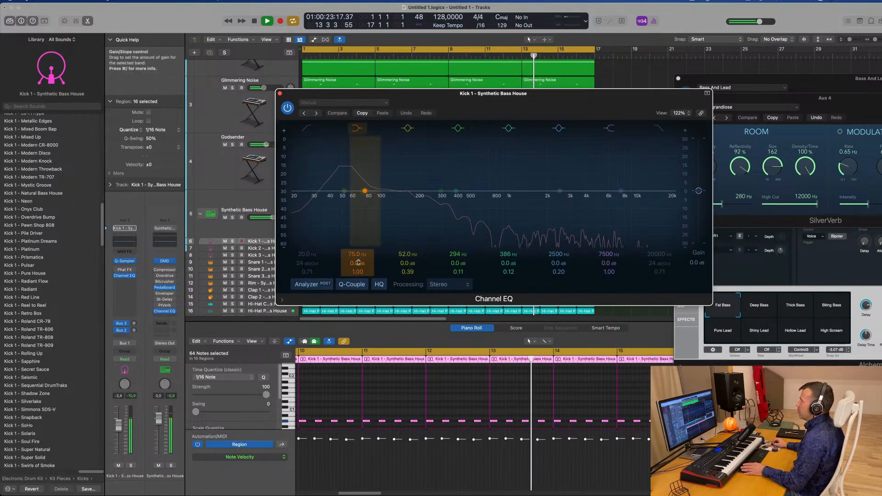
left_click_drag(357, 264, 357, 246)
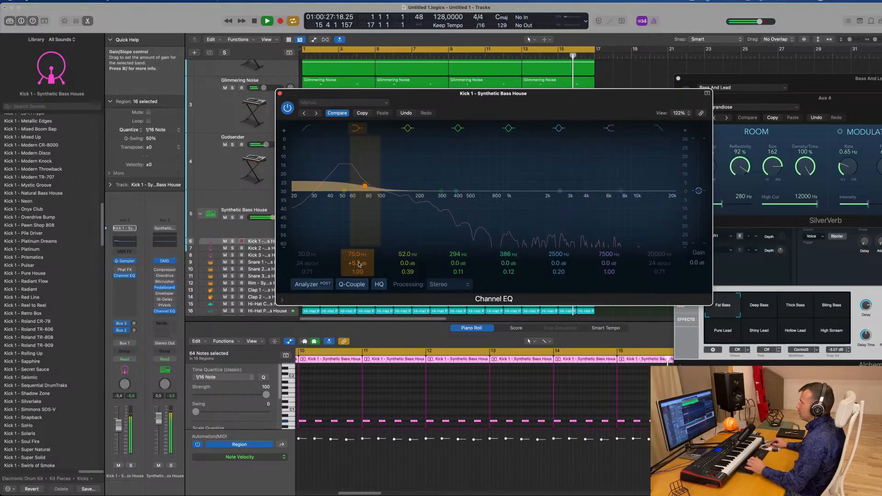
left_click(280, 93)
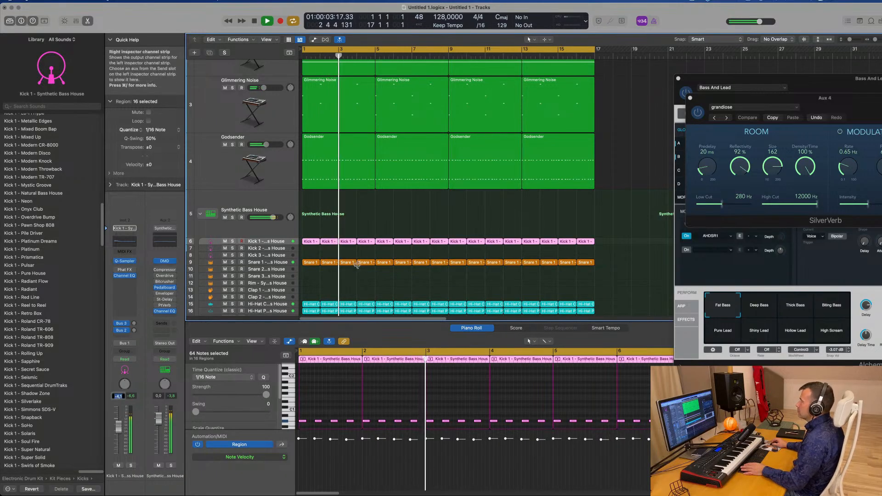
Step: Lower the Deep Blue track's volume to about -7.6 dB
left_click(384, 234)
scroll(349, 207, "up", 5)
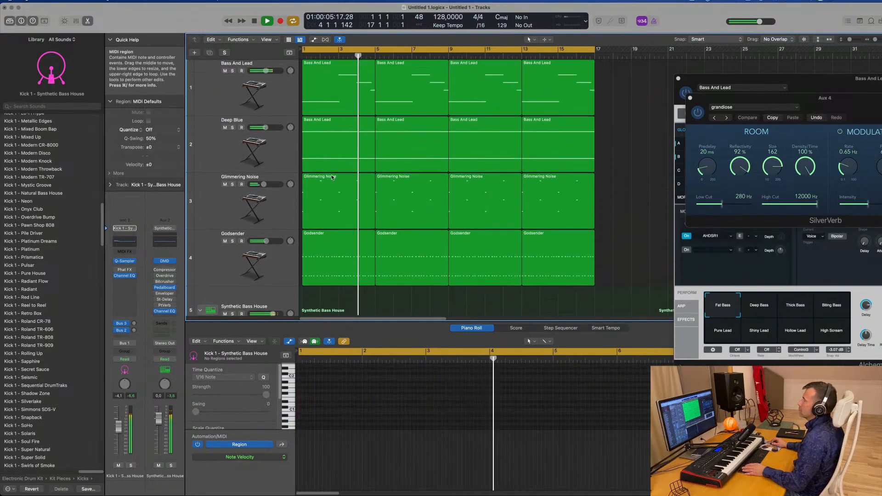
left_click(236, 146)
left_click_drag(118, 427, 118, 433)
Step: Copy the first Snare 1 region to the start of the Tom High 2 track and transpose its notes to a lower octave
scroll(484, 188, "down", 8)
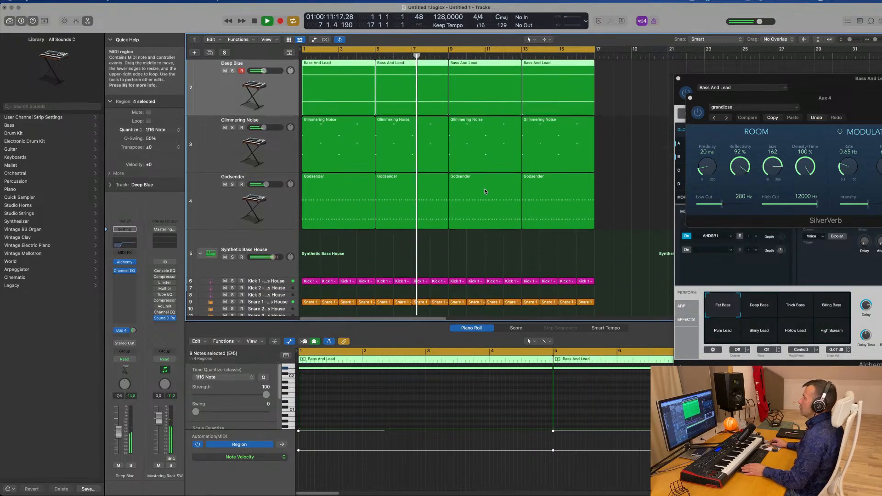
scroll(484, 189, "down", 2)
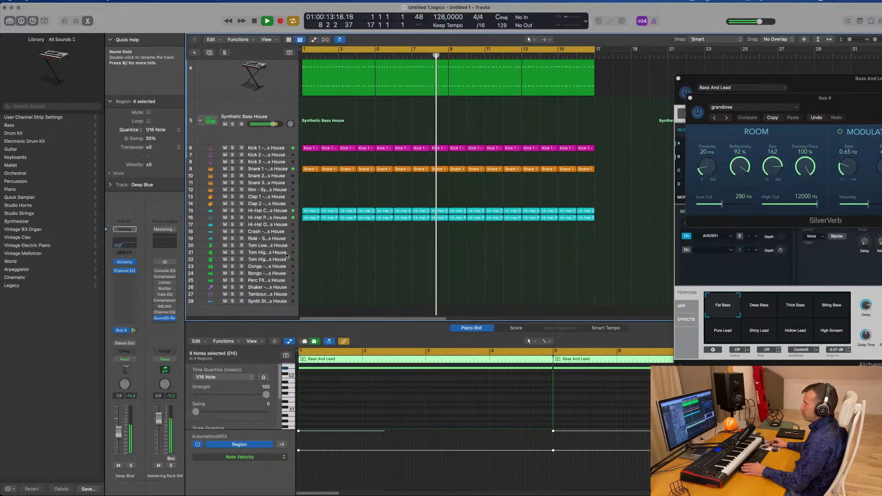
left_click(281, 254)
left_click_drag(310, 169, 309, 253)
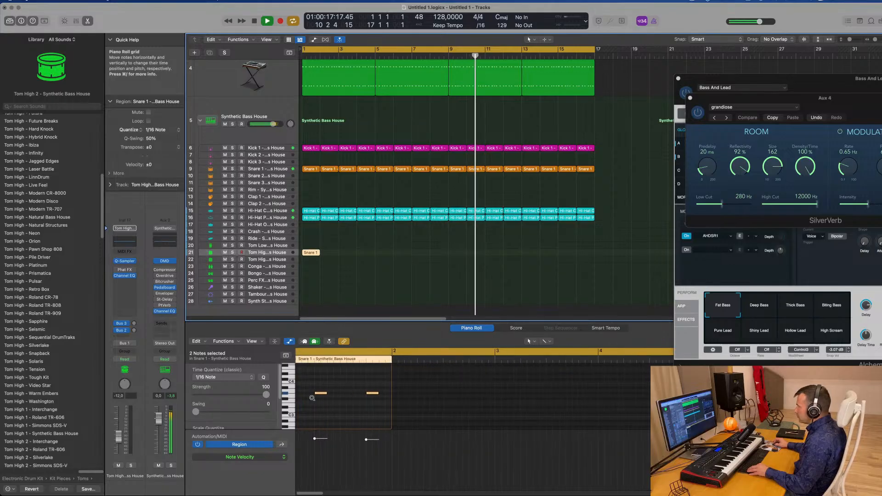
left_click_drag(318, 381, 436, 386)
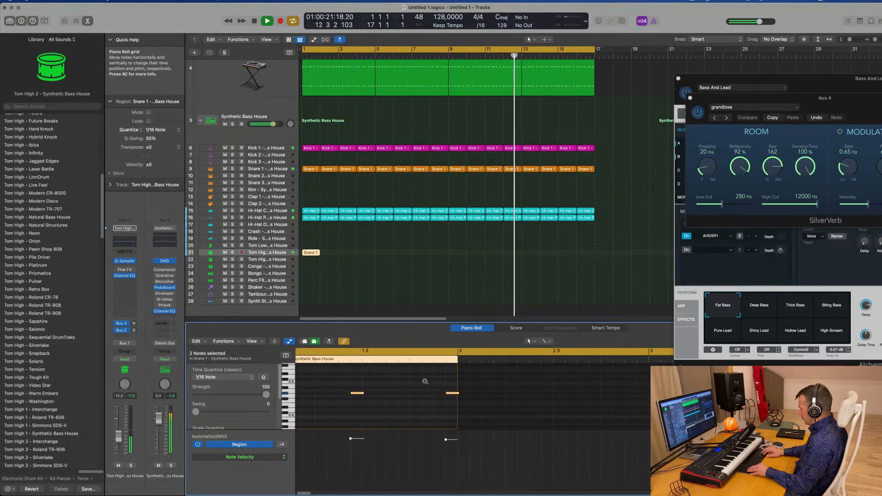
scroll(425, 383, "down", 5)
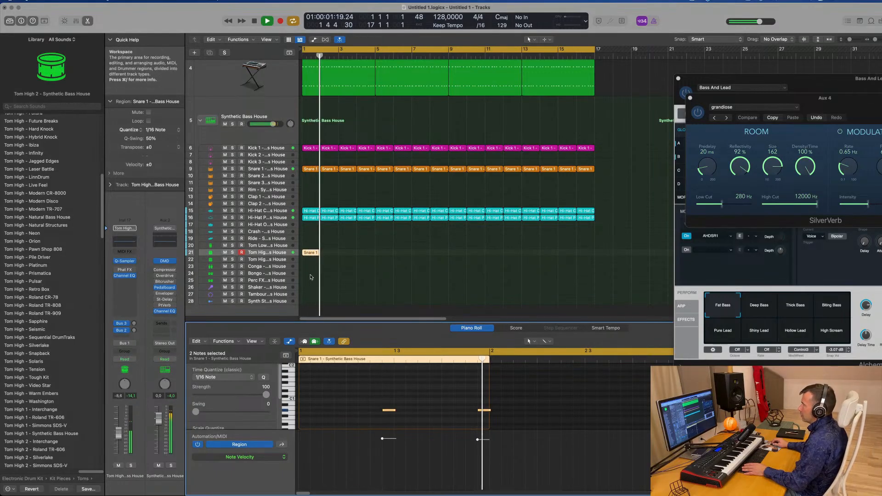
Step: Delete the second note of the copied region on the Tom High 2 track
left_click(317, 254)
left_click(317, 254)
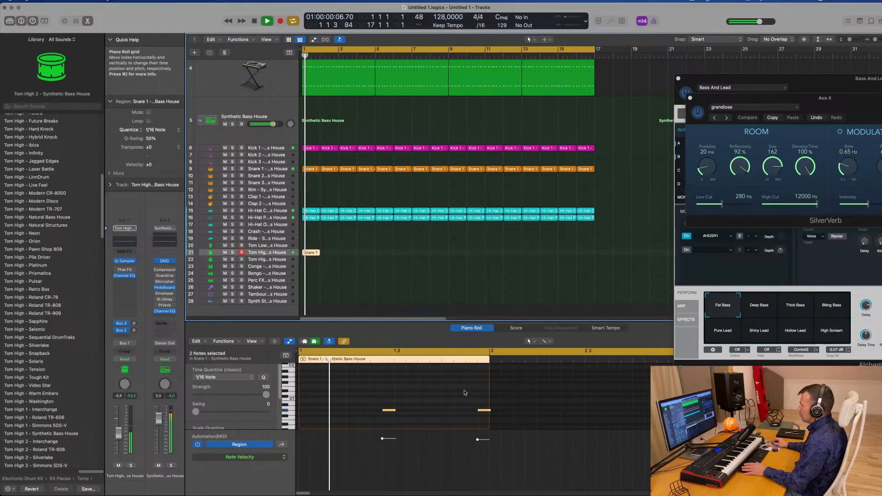
left_click_drag(464, 390, 483, 423)
key("Delete")
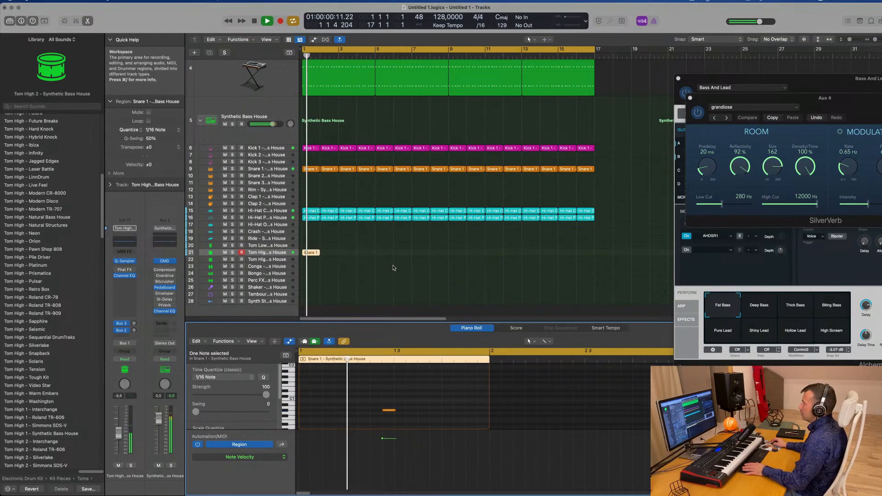
Step: Repeat the one-bar Tom High 2 region back to back until it fills the loop up to bar 17
left_click_drag(360, 246, 313, 258)
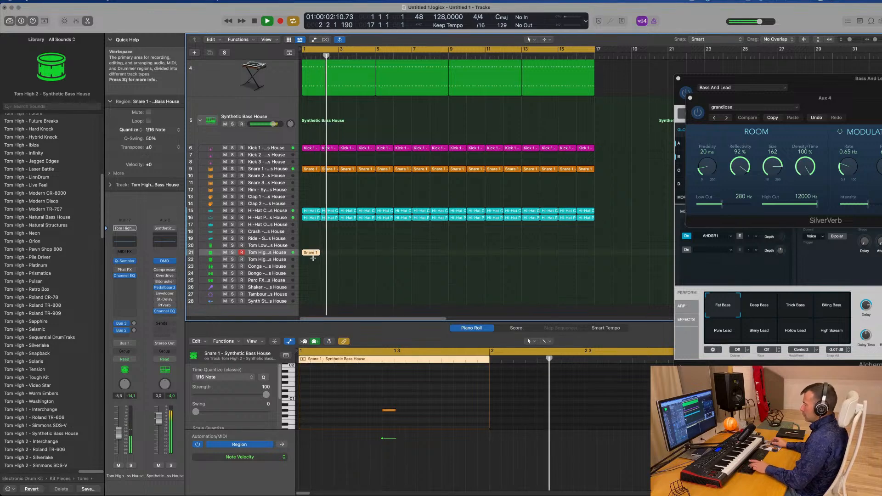
key("super+r")
key("super+r")
key("super+r")
key("super+r")
key("super+r")
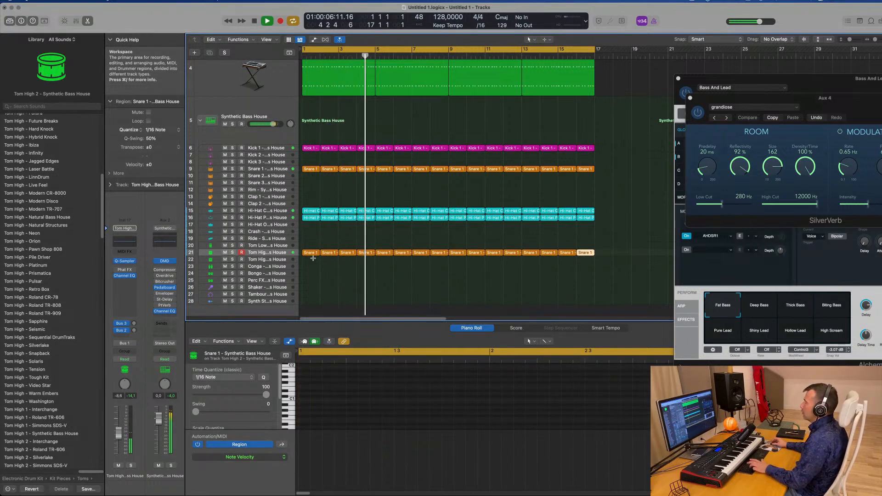
Step: Lower the Tom High 2 track's volume to -10.0 dB
left_click(309, 252)
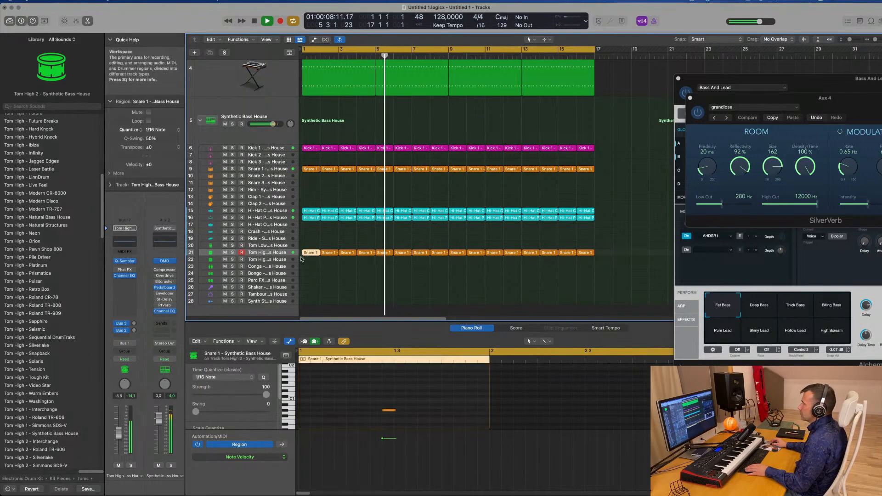
left_click(284, 254)
left_click_drag(120, 438, 120, 441)
left_click(325, 282)
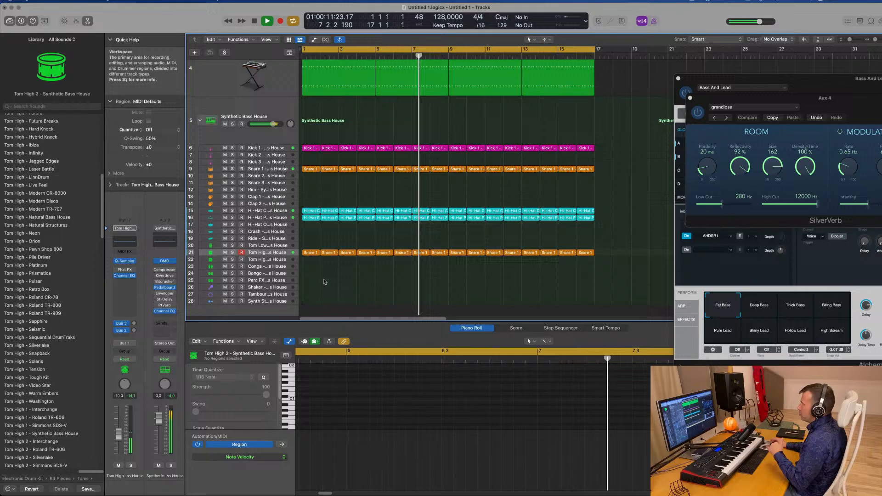
Step: Copy the first Hi-Hat Pedal region to the start of the Tom High 1 track
left_click(309, 252)
left_click(312, 211)
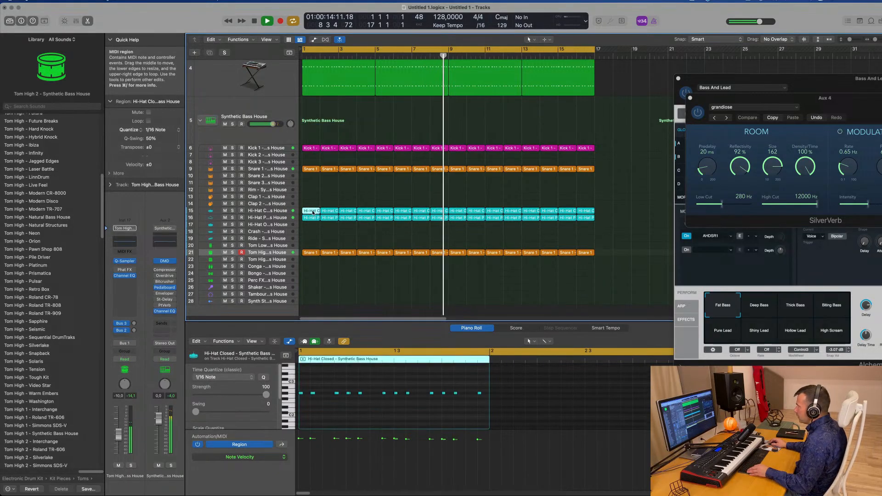
left_click_drag(311, 221, 307, 262)
key("Return")
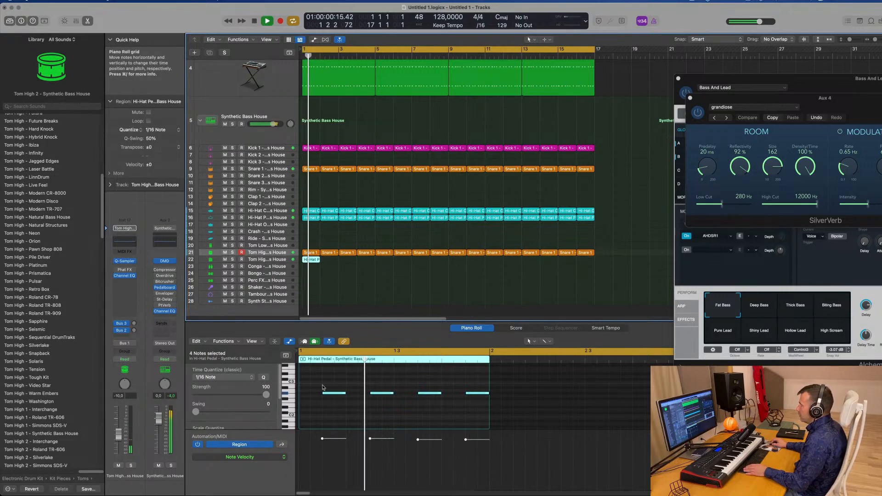
Step: Delete the first two notes of the copied Hi-Hat Pedal region, move the remaining two three sixteenths earlier, and play the result
key("space")
left_click_drag(319, 382, 334, 386)
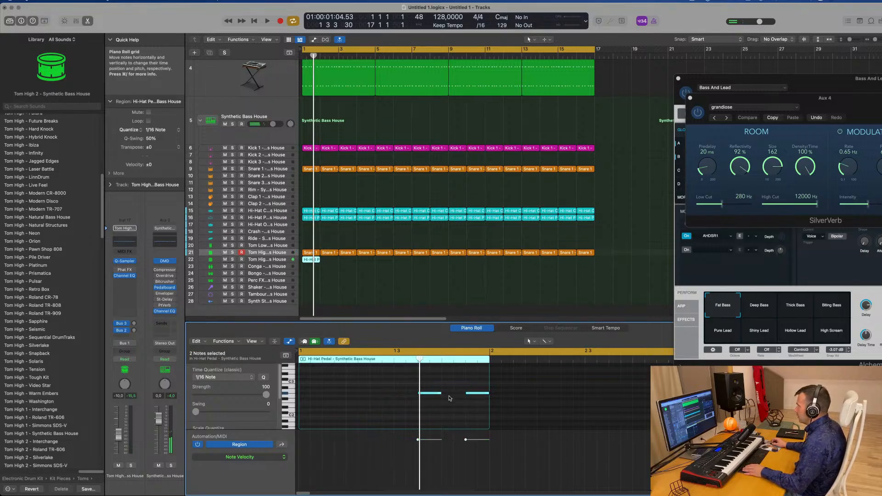
left_click_drag(438, 396, 400, 396)
key("space")
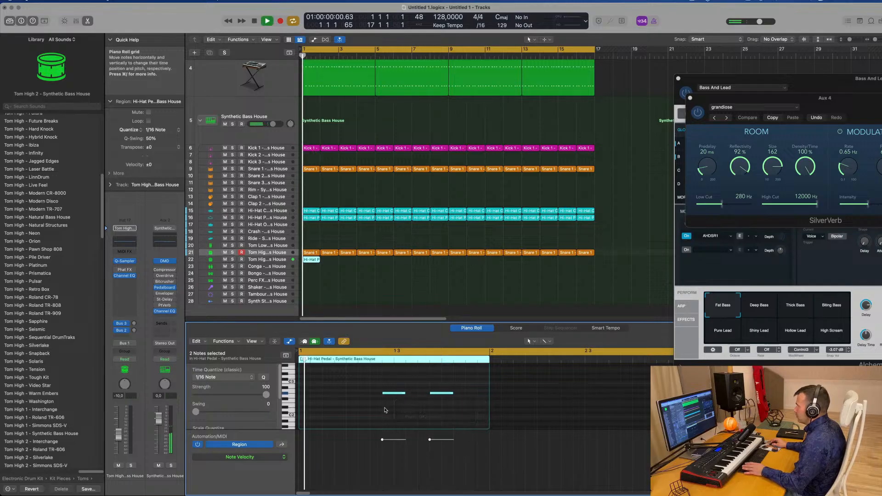
left_click(408, 412)
left_click(446, 393)
key("space")
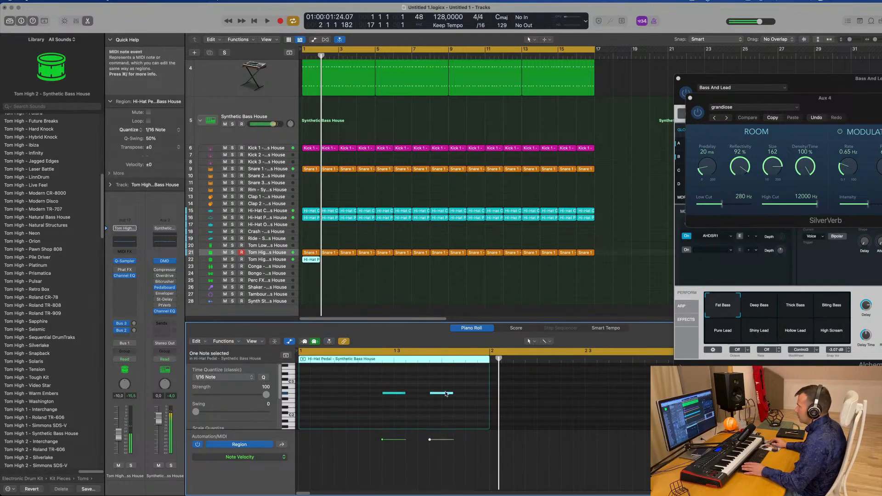
Step: Move the region's second note to position 1 4 2 1, transpose both notes to a lower octave, and play the result
left_click_drag(446, 394, 470, 395)
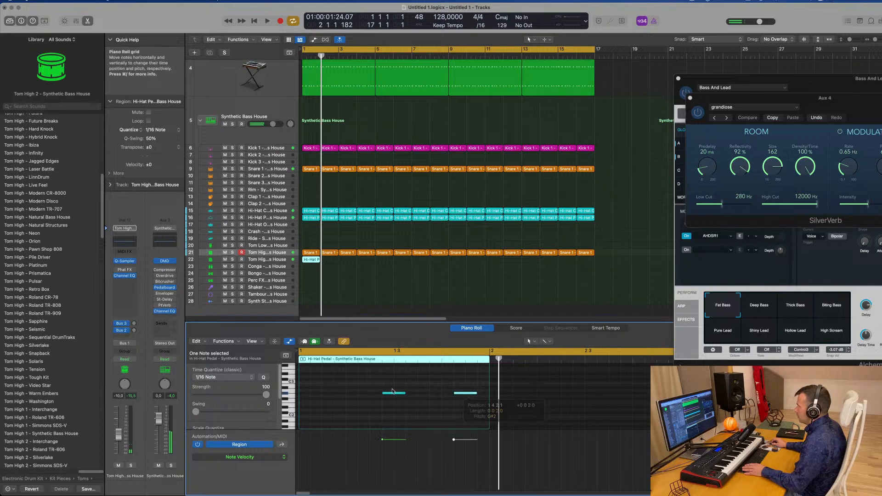
left_click_drag(391, 388, 469, 417)
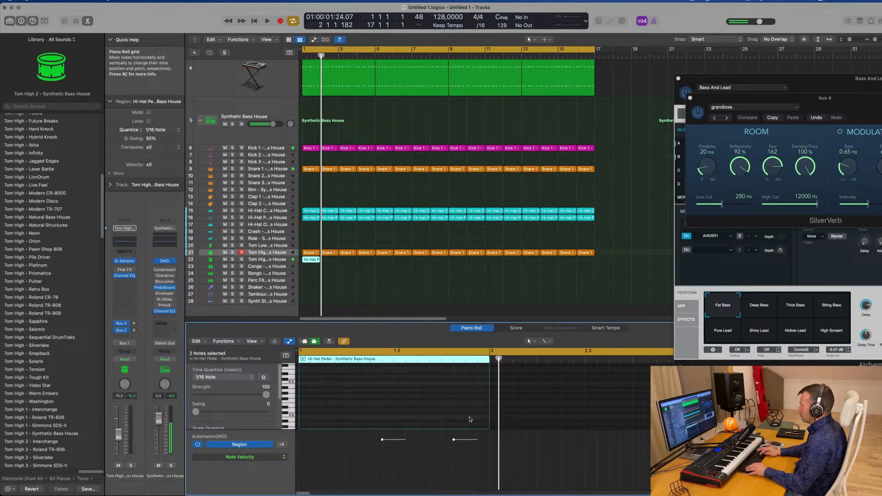
key("space")
scroll(428, 288, "down", 3)
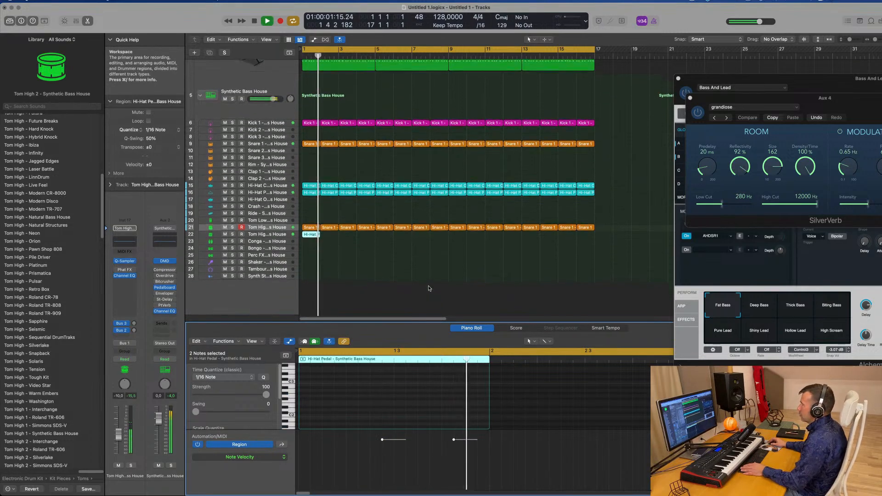
Step: Hide the plug-in windows and lower the Tom High 1 track's volume to about -13.6 dB
left_click(266, 235)
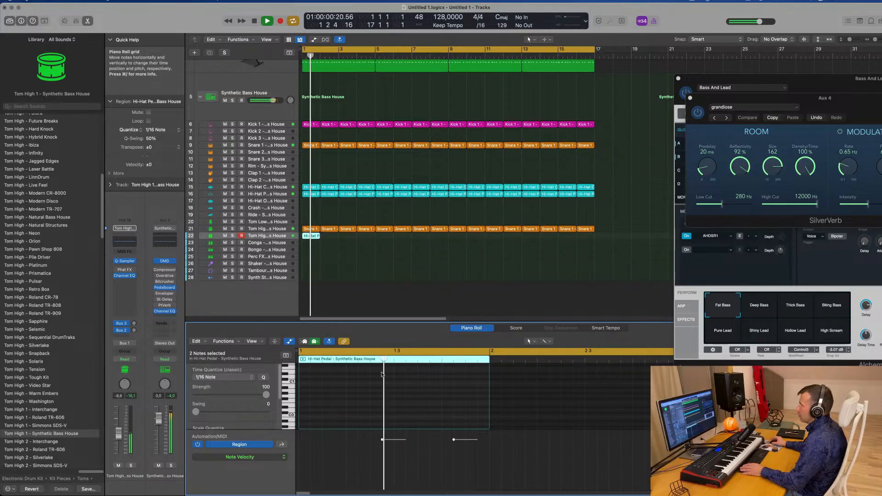
key("v")
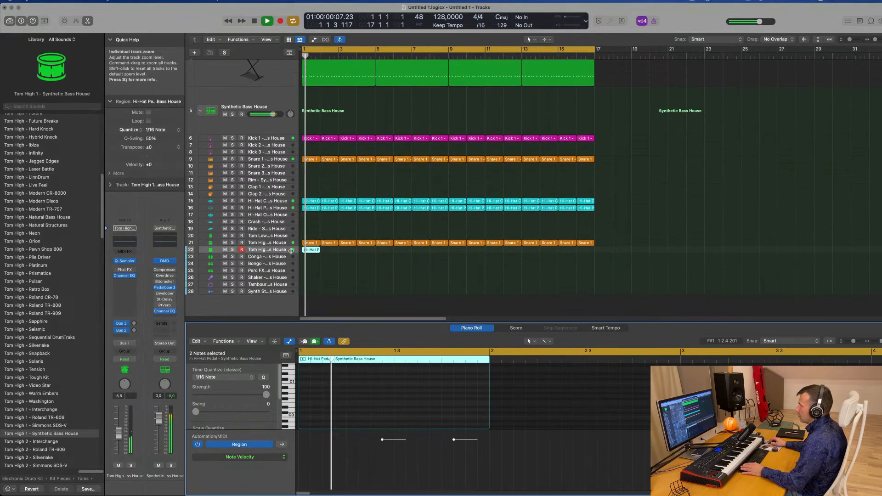
left_click_drag(119, 433, 119, 441)
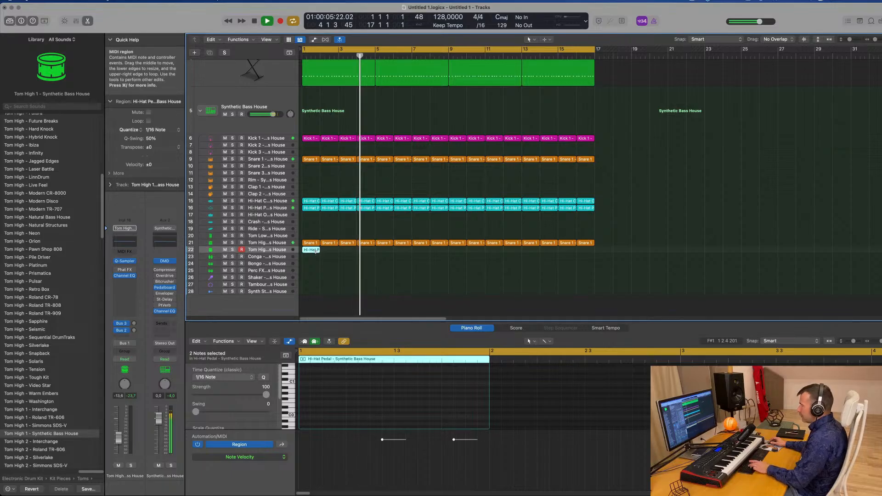
Step: Repeat the first Tom High 1 region until its copies fill the track up to bar 17
key("super+r")
key("super+r")
key("super+r")
key("super+r")
key("super+r")
key("super+r")
key("super+r")
key("super+r")
key("super+r")
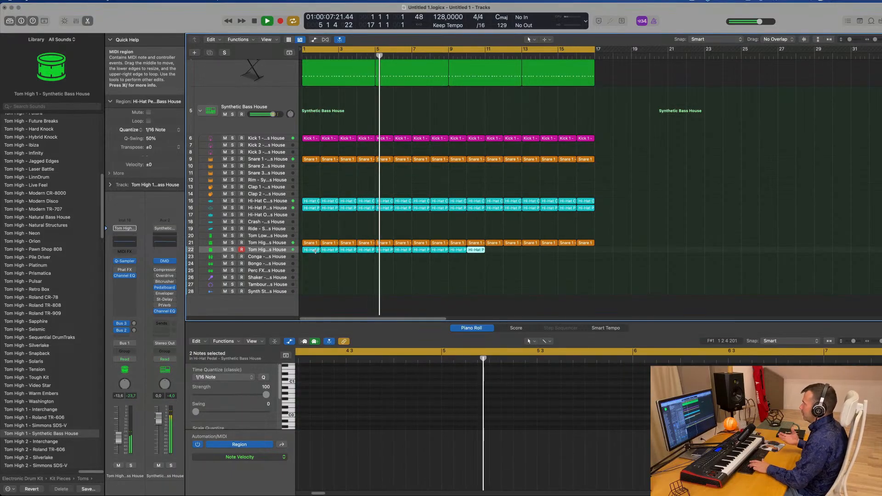
key("super+r")
key("super+r")
key("super+r")
key("super+r")
key("super+r")
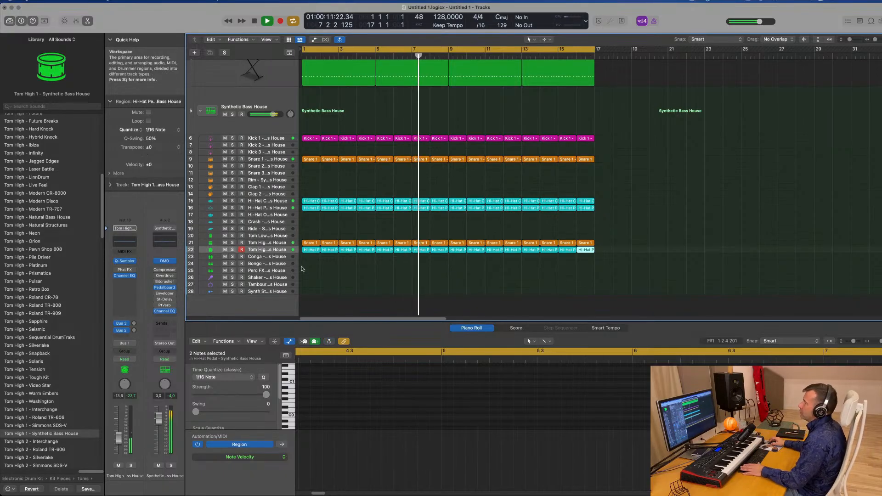
left_click(301, 262)
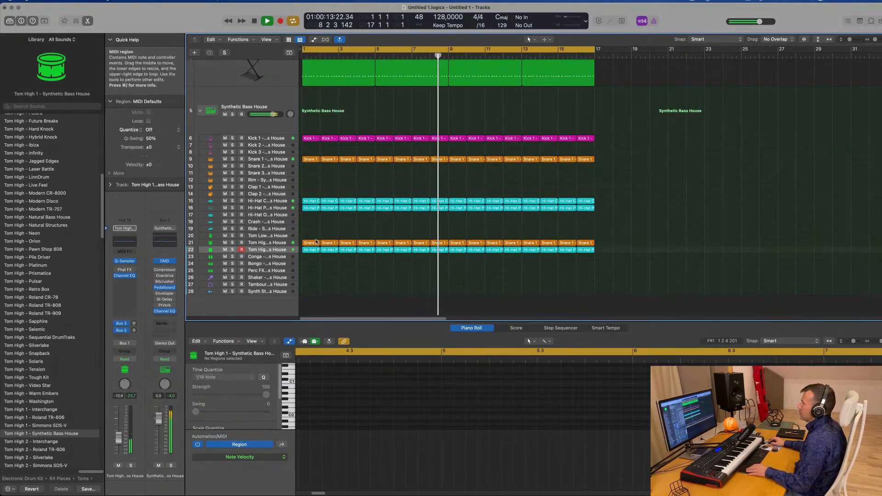
Step: Copy the first Hi-Hat Closed region to the start of the Conga track and play it from the beginning
left_click(309, 208)
left_click_drag(309, 203, 309, 260)
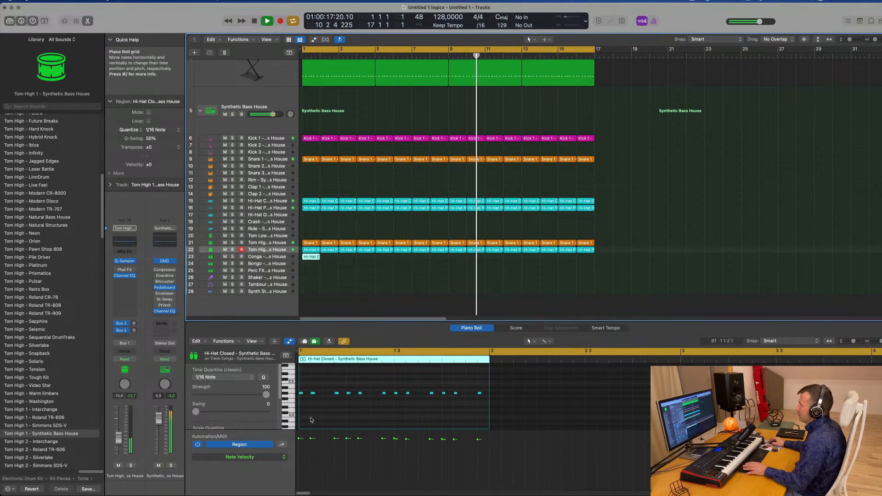
left_click(302, 383)
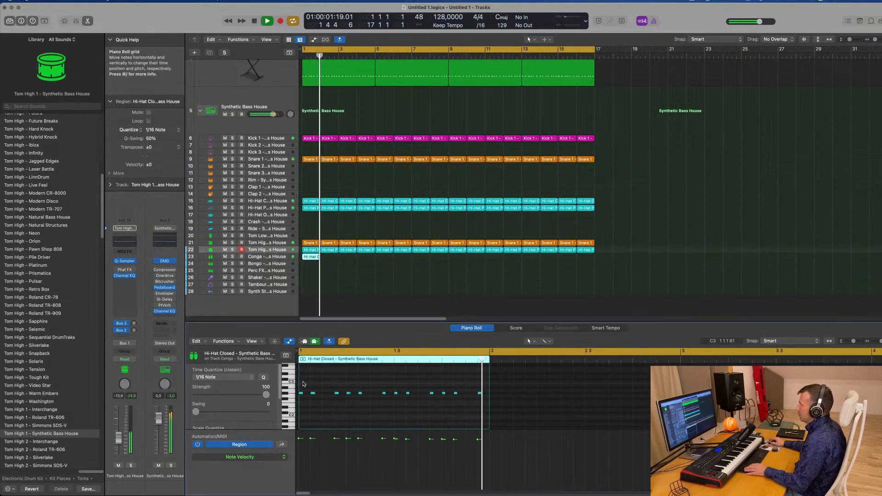
key("Return")
scroll(339, 389, "up", 5)
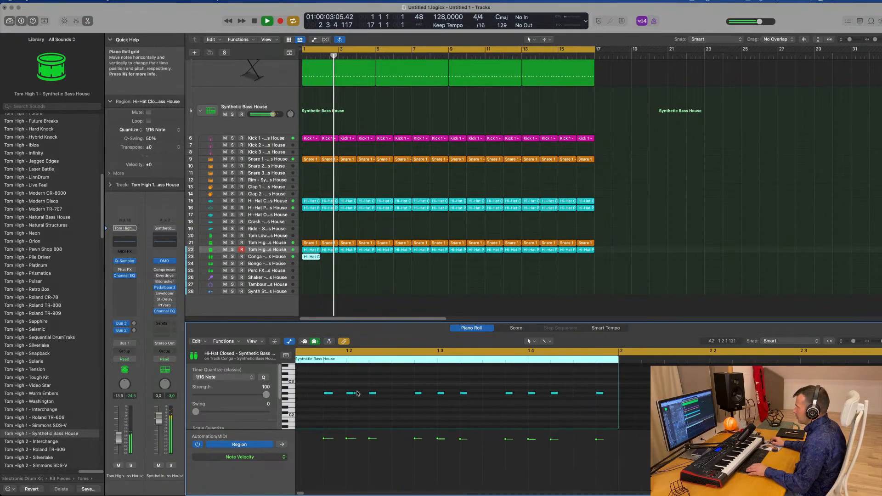
Step: Transpose the copied Conga region's notes down an octave, thin the pattern to seven notes, and play the result
left_click(356, 393)
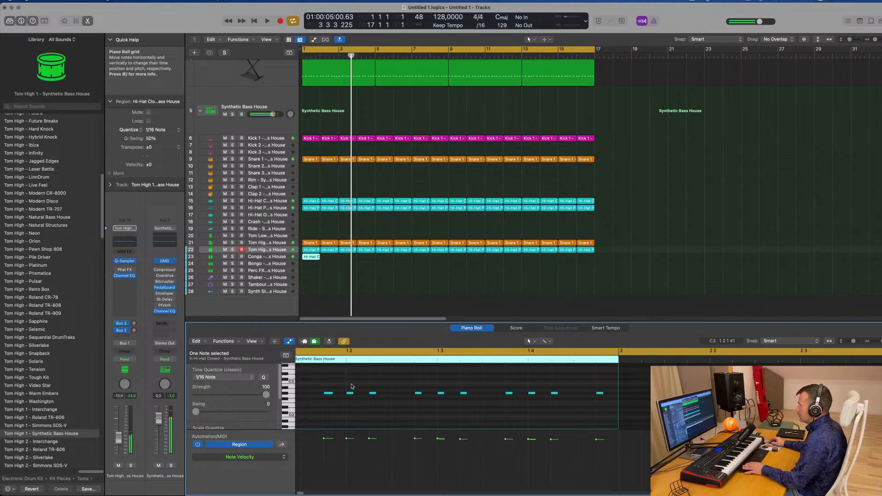
key("space")
key("space")
scroll(359, 388, "down", 3)
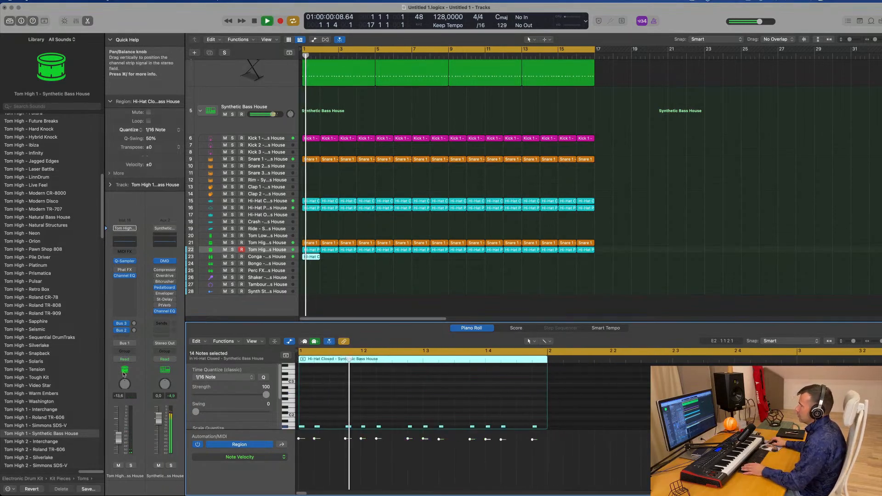
scroll(365, 384, "down", 3)
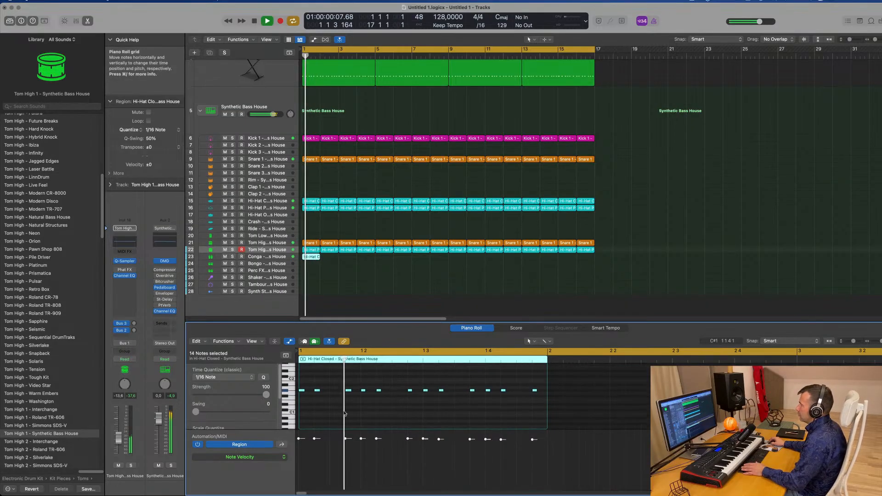
scroll(344, 409, "up", 3)
key("space")
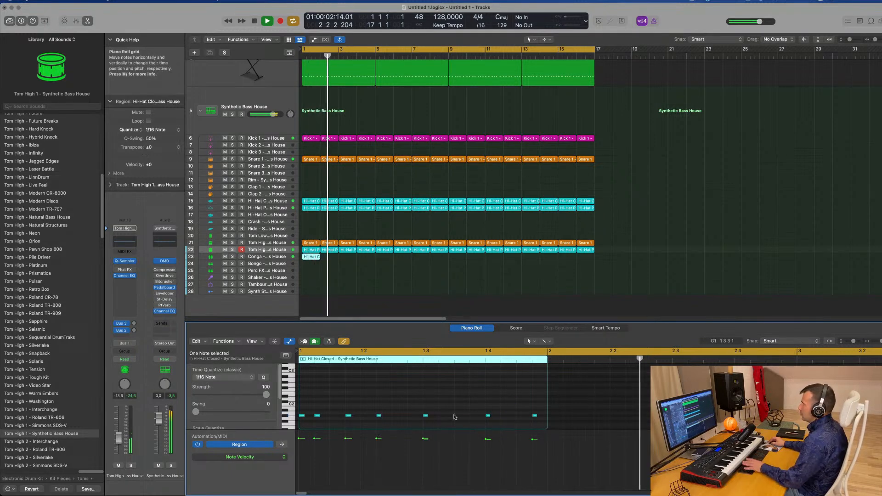
Step: Delete the second note of the Conga region and lower the Conga track's volume to about -10.8 dB
left_click(282, 257)
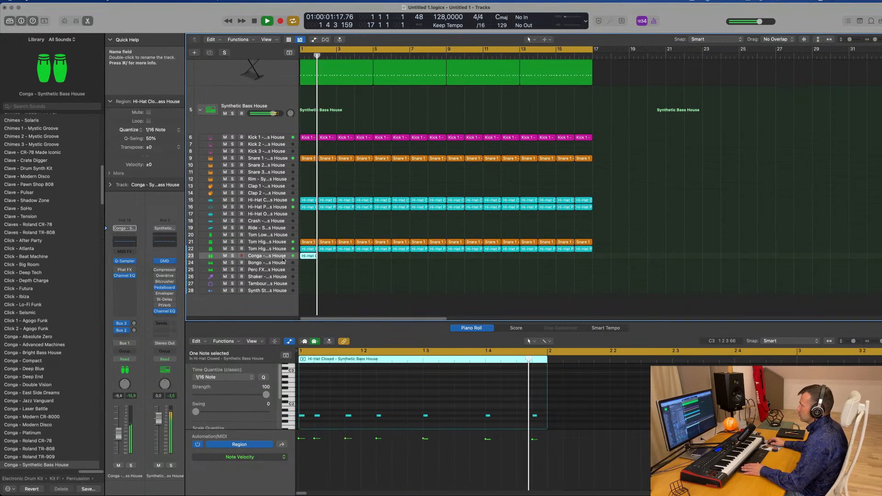
key("space")
key("space")
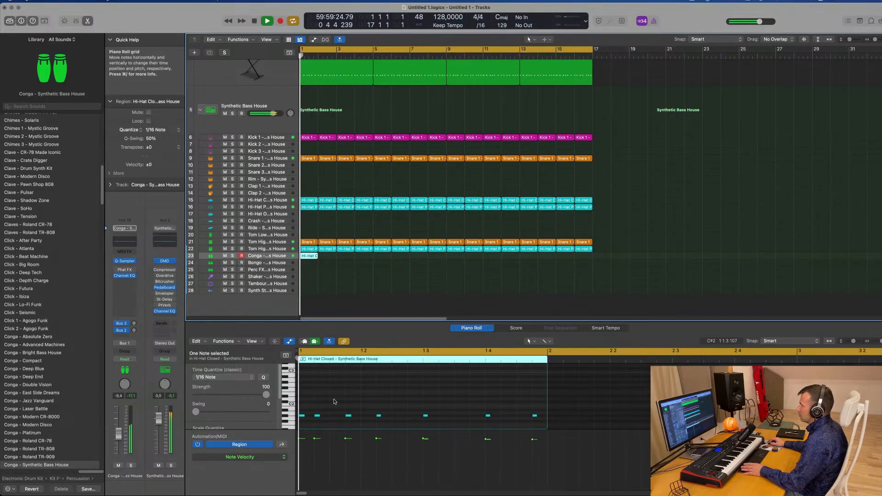
left_click_drag(327, 402, 313, 424)
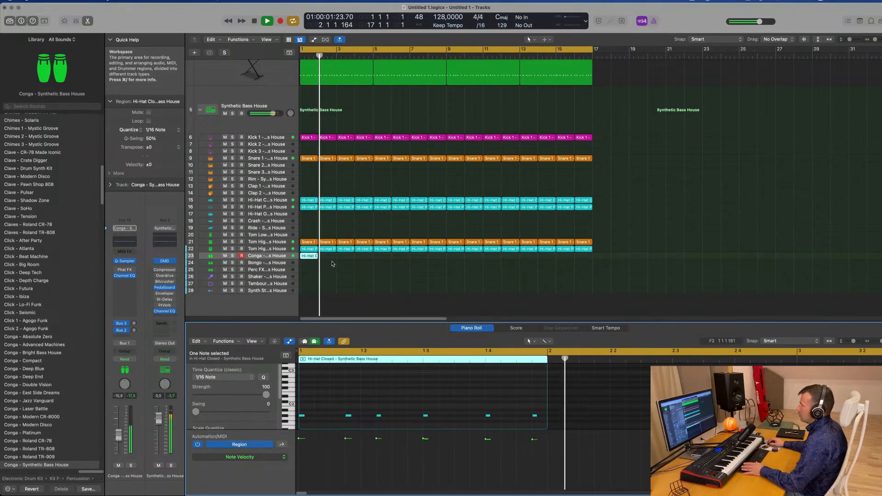
left_click_drag(332, 261, 313, 259)
key("super+5")
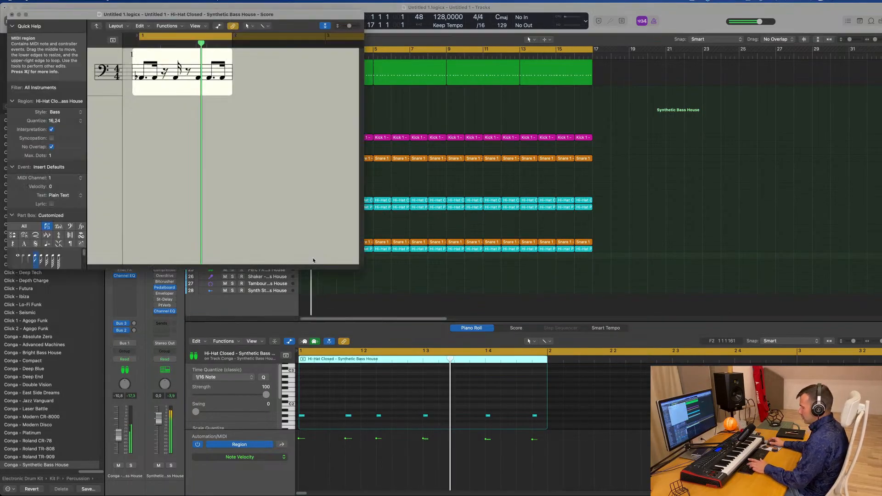
left_click(12, 14)
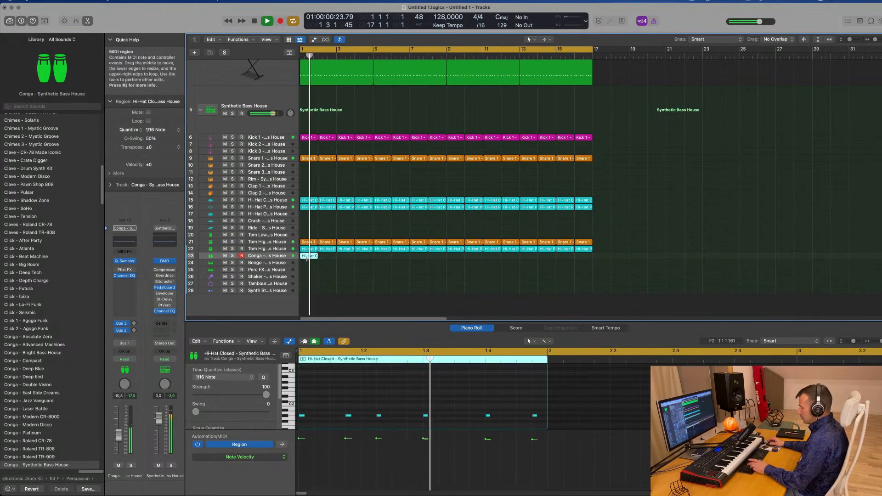
Step: Repeat the Conga region until its copies fill the track up to bar 17, and return playback to the start
key("super+r")
key("super+r")
key("super+r")
key("super+r")
key("super+r")
key("super+r")
key("super+r")
key("super+r")
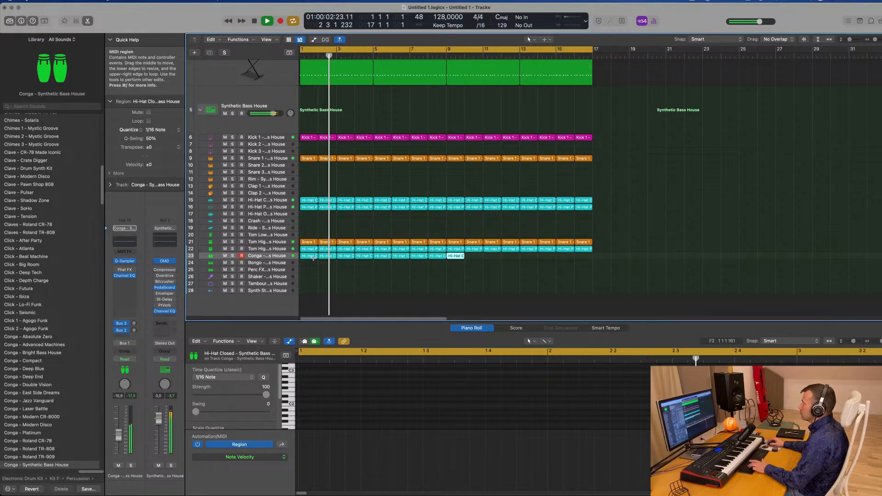
key("super+r")
key("Return")
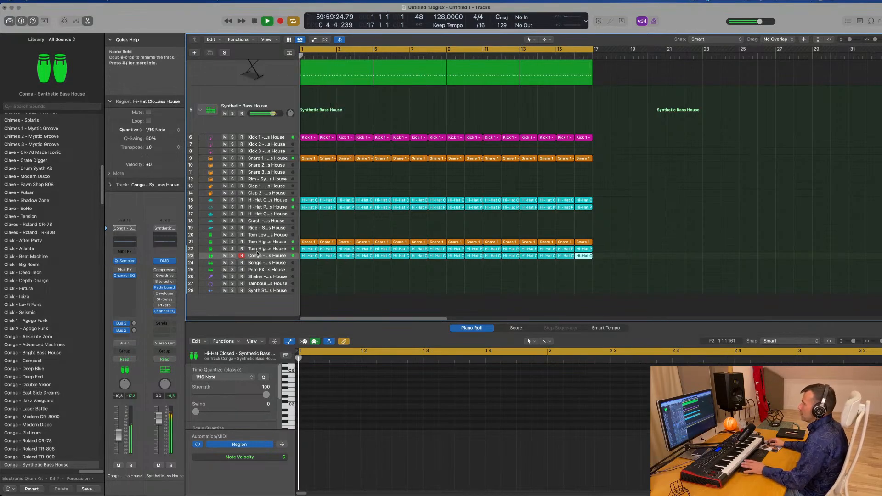
Step: Lower the Conga track's volume to about -12.8 dB and adjust its Bus 3 reverb and Bus 2 delay sends
left_click(268, 255)
key("Return")
left_click_drag(118, 438, 117, 441)
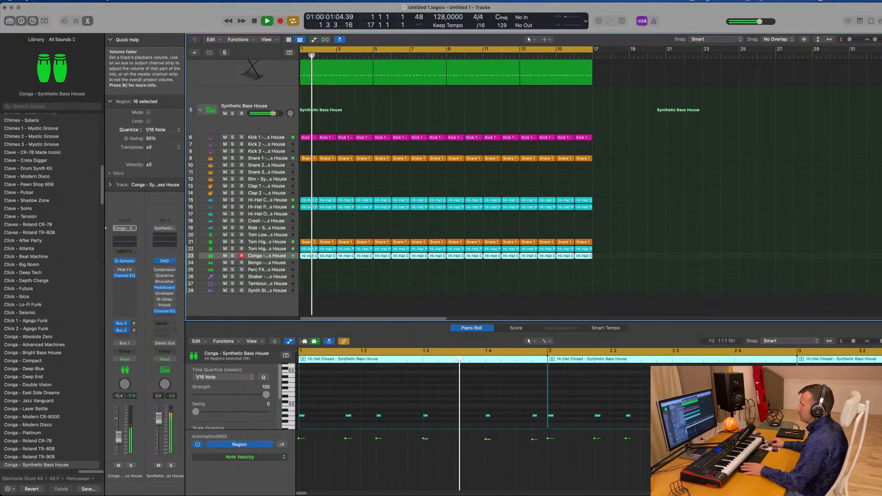
left_click(134, 324)
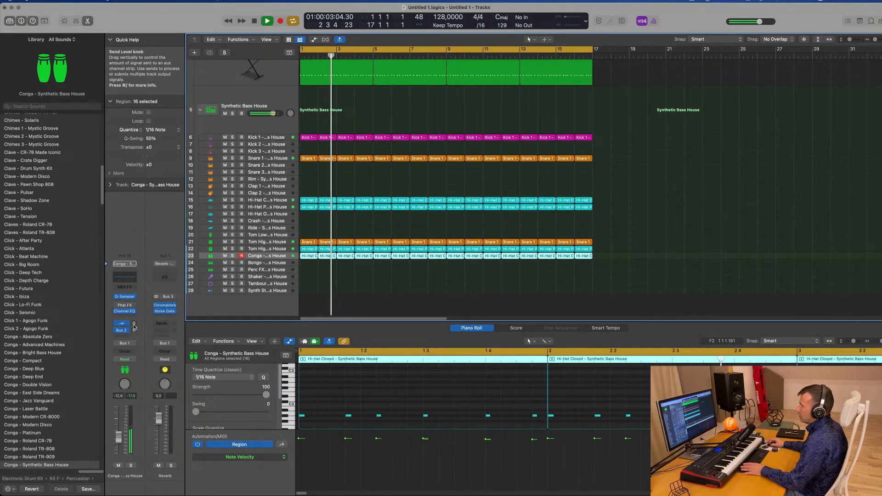
left_click_drag(135, 330, 137, 327)
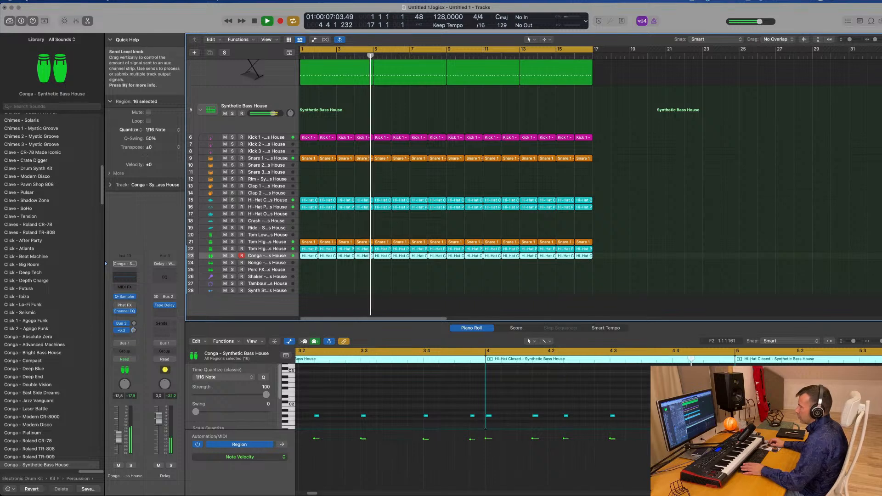
Step: Add a Channel EQ with a low cut to the Delay channel and lower the Conga track's volume to about -14.6 dB
left_click(164, 277)
left_click_drag(322, 170, 402, 170)
left_click_drag(312, 264, 309, 243)
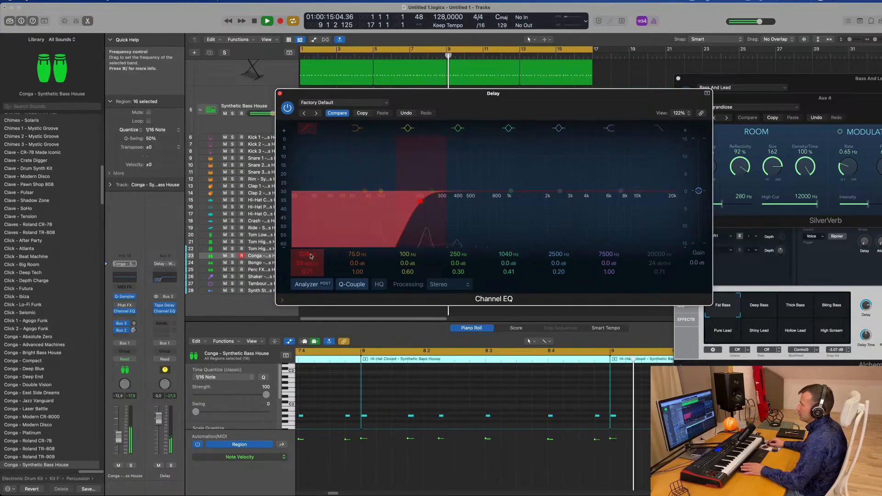
left_click(279, 93)
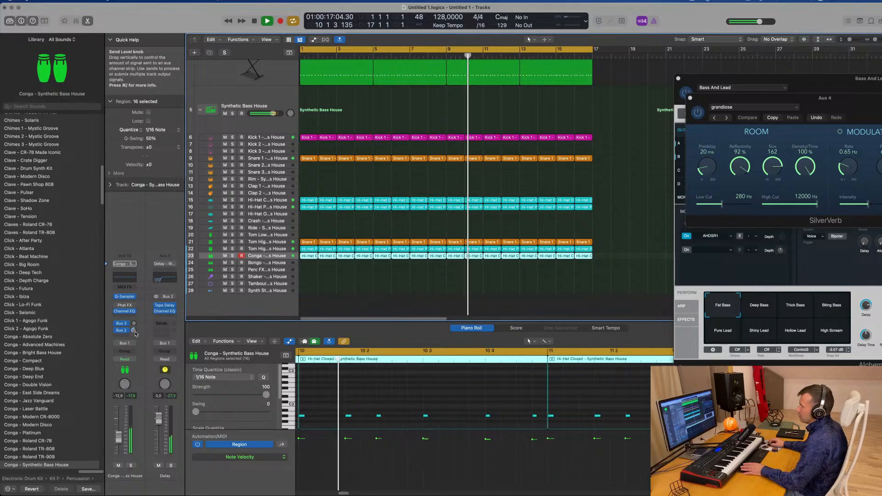
left_click_drag(120, 436, 122, 439)
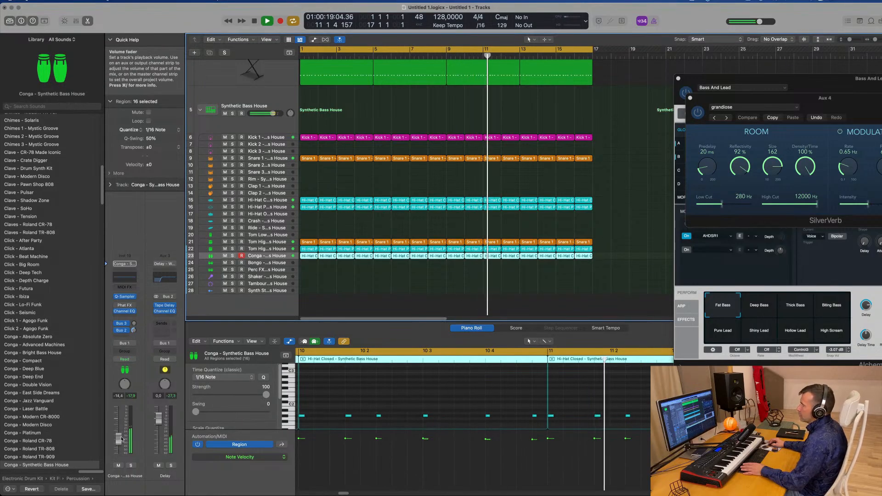
Step: Copy the first Hi-Hat Pedal region to the start of the Shaker track and shorten its four notes to half their length
scroll(322, 207, "down", 2)
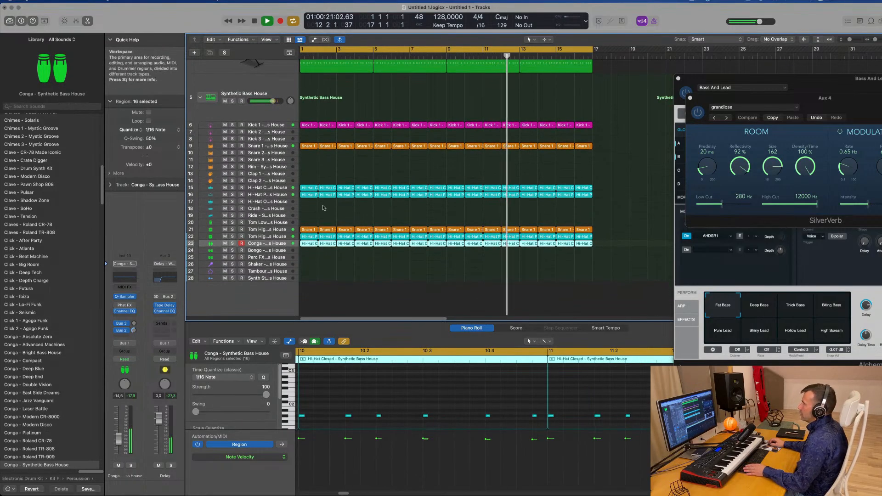
left_click(311, 193)
left_click_drag(311, 196, 307, 266)
key("space")
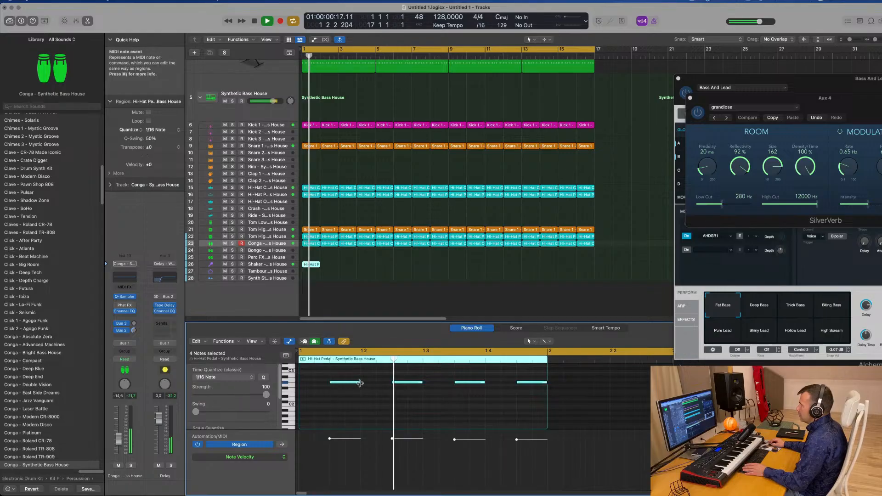
left_click_drag(360, 382, 345, 382)
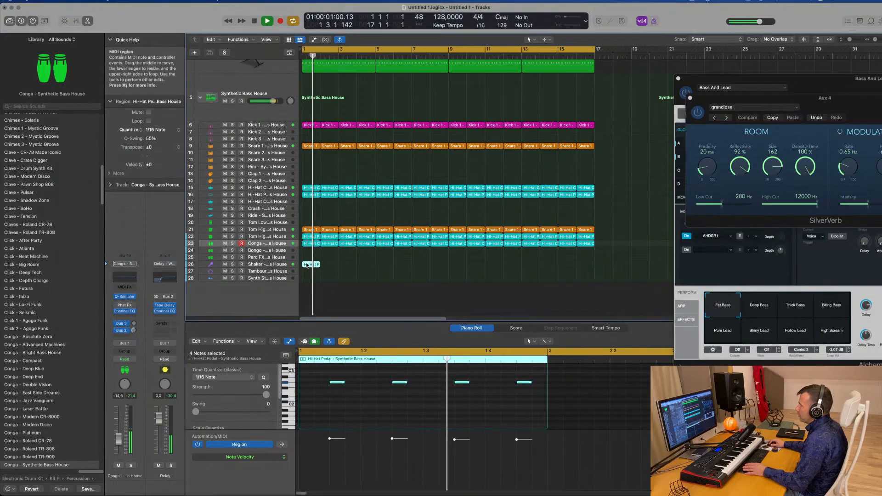
Step: Repeat the Shaker region until its copies fill the track up to bar 17
key("super+r")
key("super+r")
key("super+r")
key("super+r")
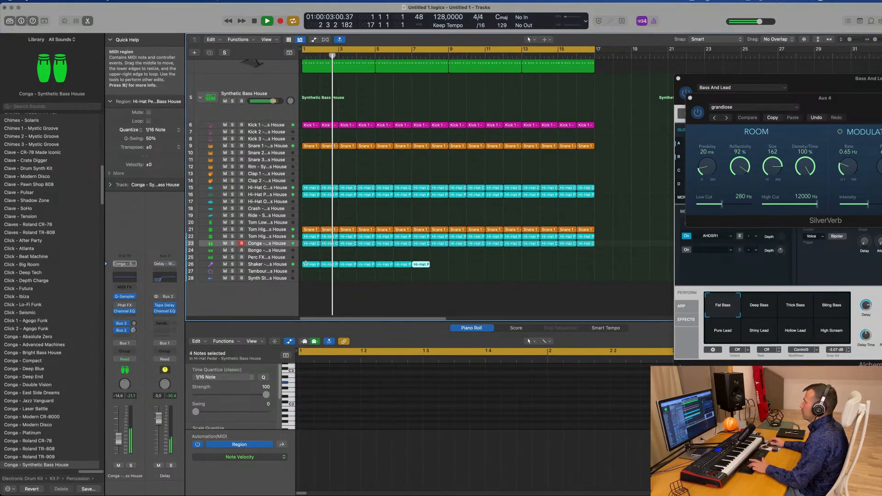
key("super+r")
key("super+r")
key("super+r")
key("super+r")
key("super+r")
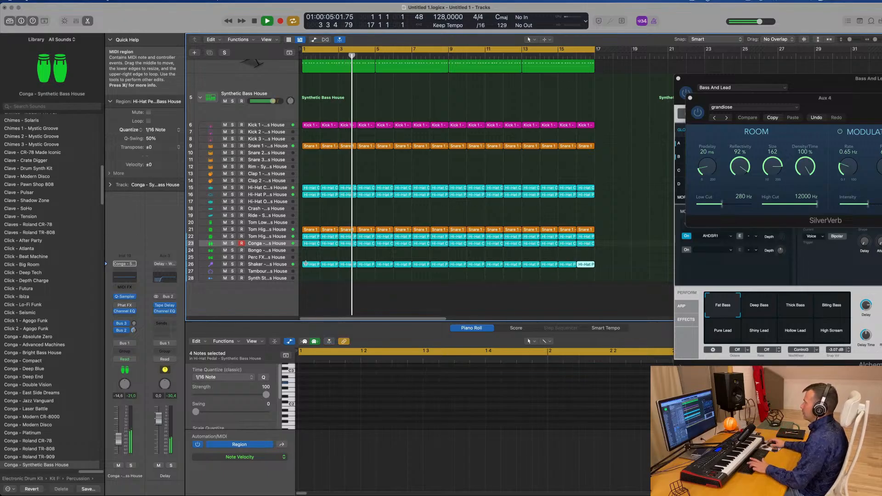
Step: Lower the Shaker track's volume to about -11.8 dB and adjust its Bus 2 delay send during playback
left_click(276, 267)
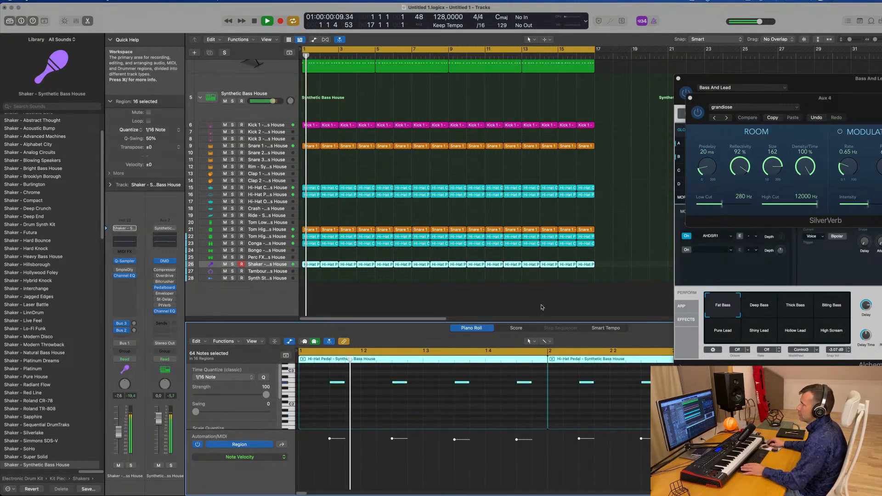
key("space")
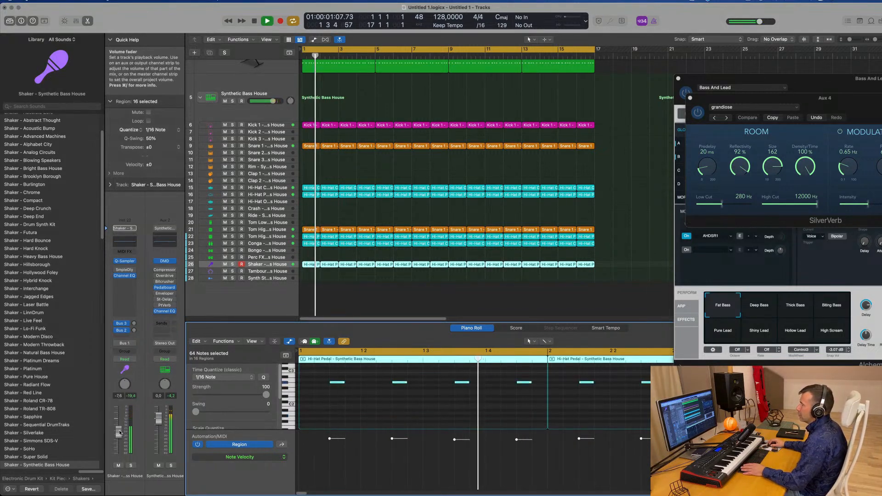
key("space")
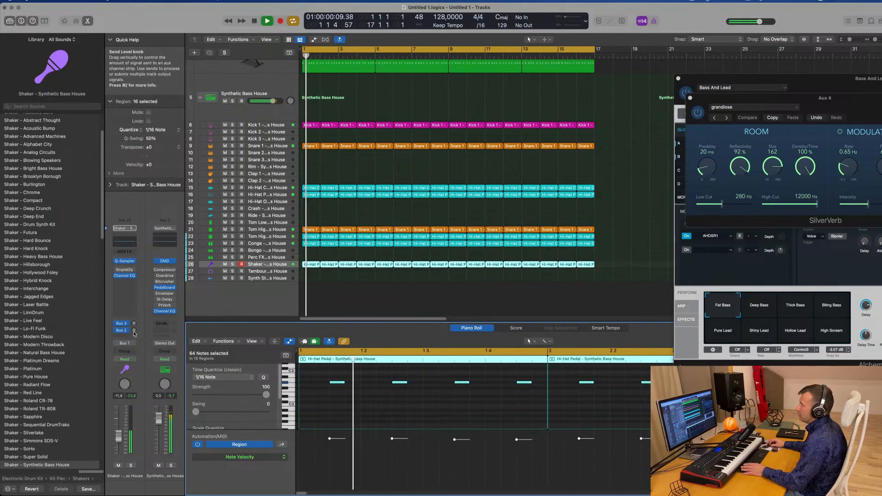
left_click(134, 332)
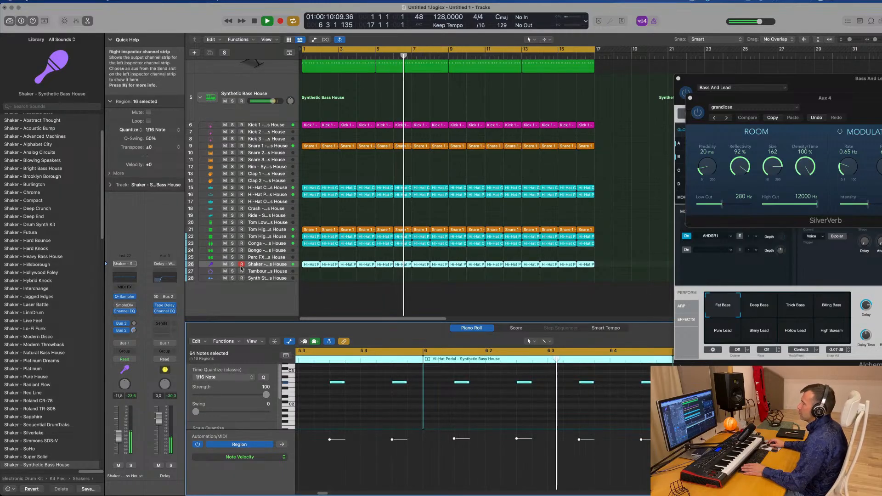
scroll(442, 263, "up", 10)
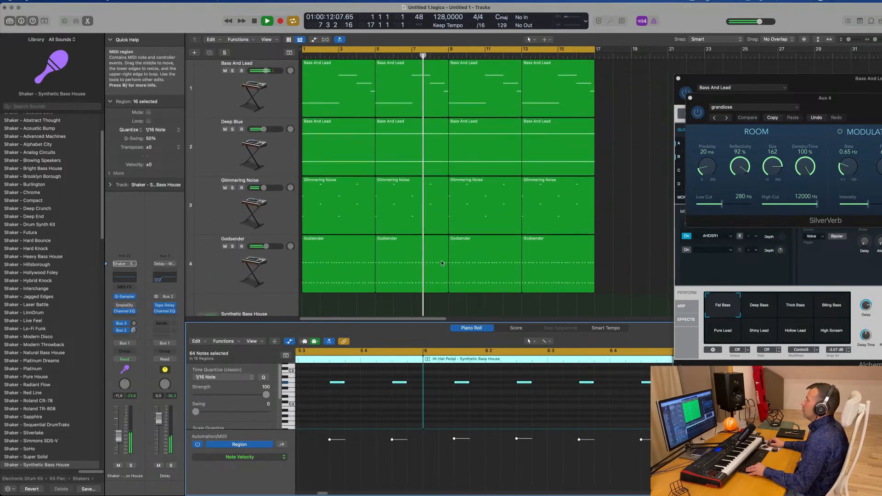
scroll(442, 264, "down", 5)
left_click(625, 193)
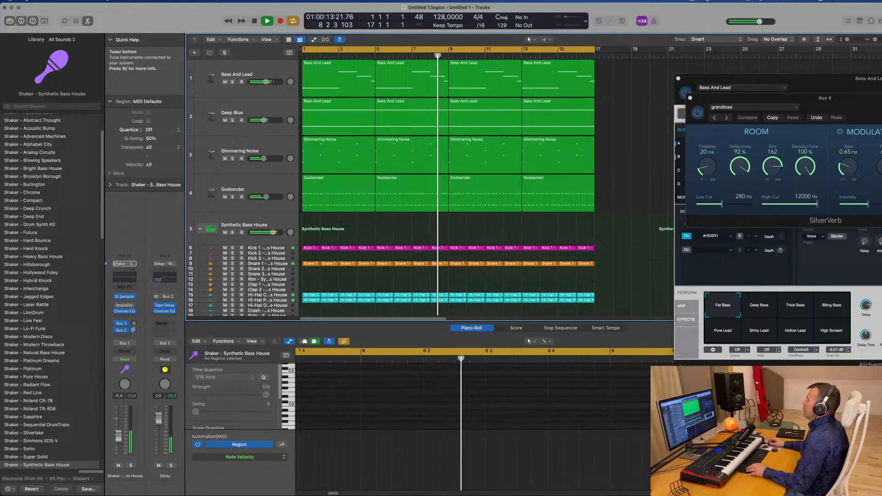
left_click(692, 1)
left_click(672, 21)
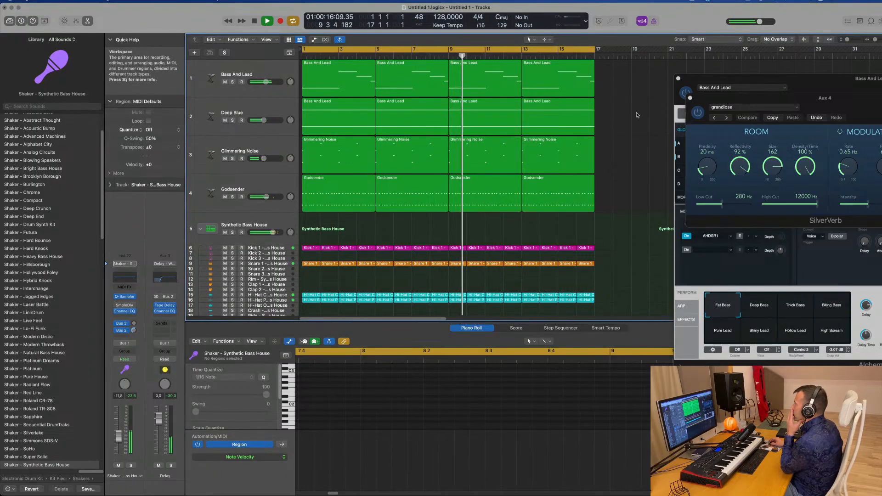
Step: Duplicate the Glimmering Noise track and arm the duplicate for recording
scroll(643, 105, "down", 2)
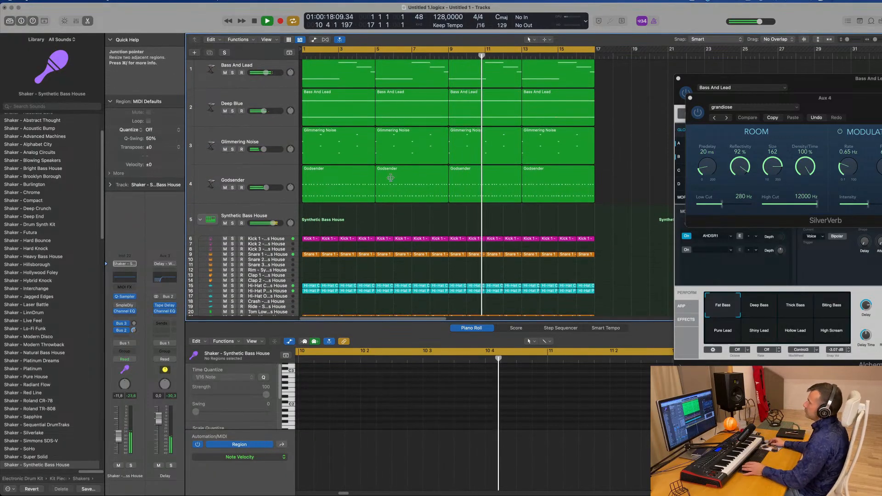
left_click(269, 137)
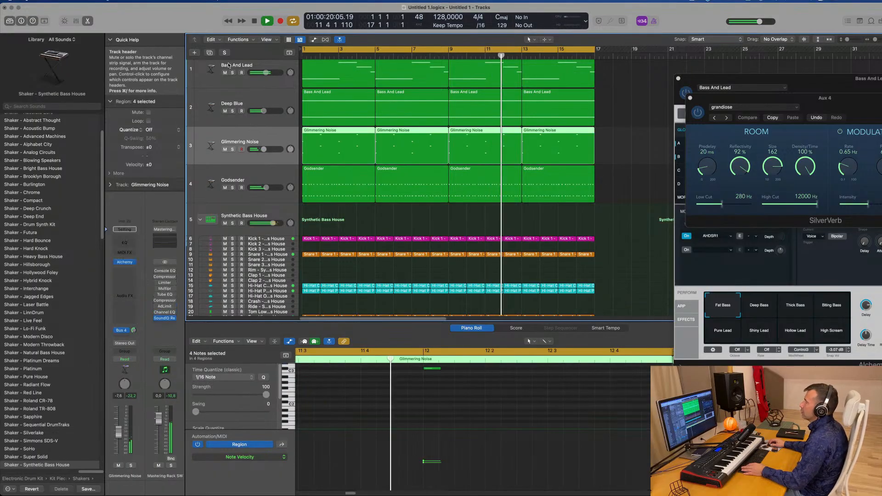
key("super+d")
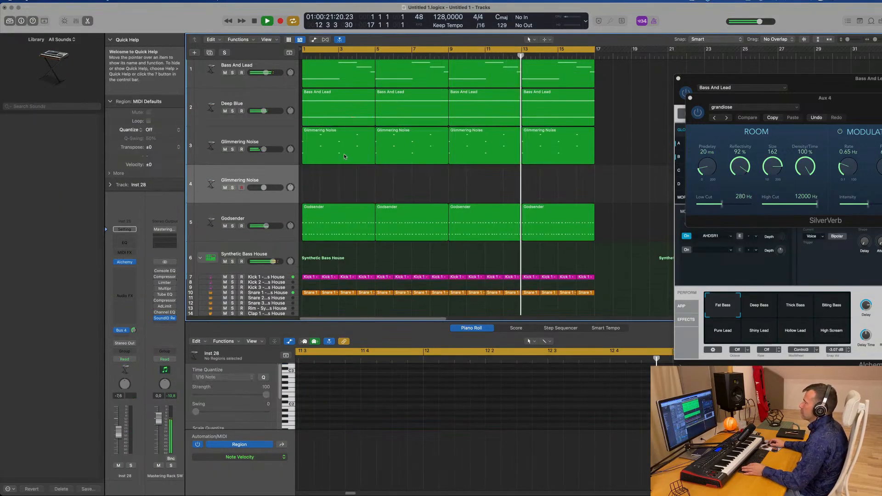
left_click(319, 151)
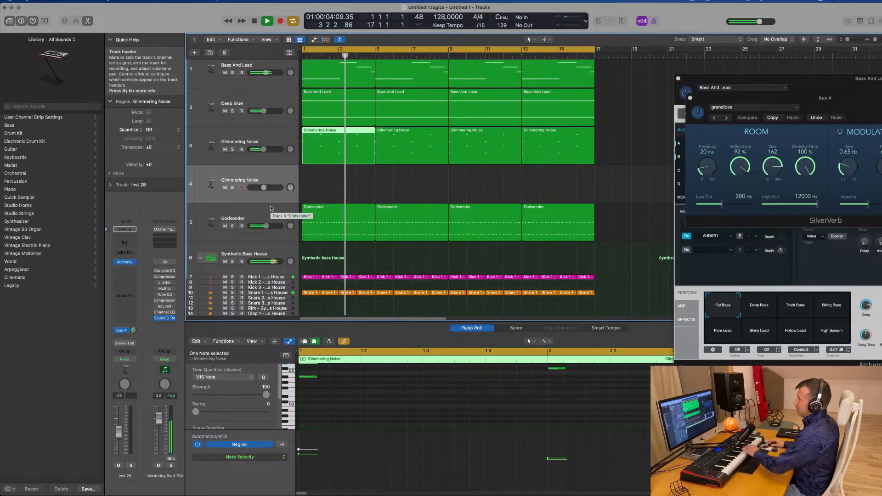
left_click(243, 188)
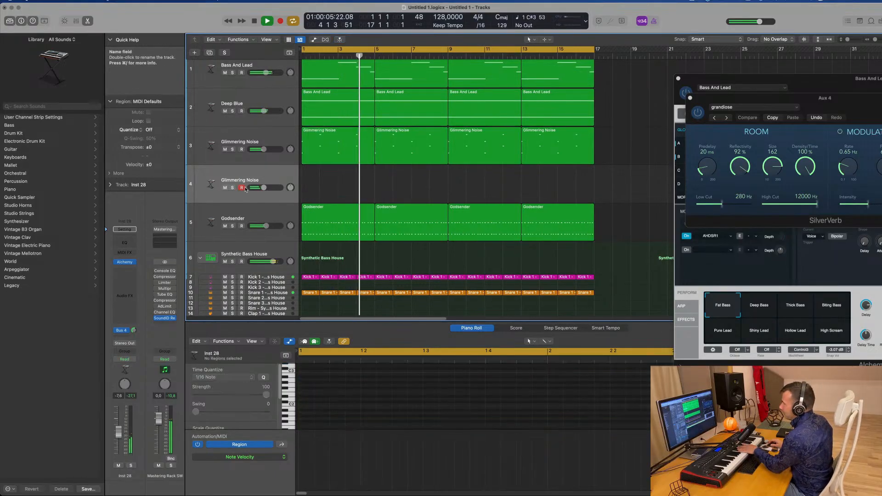
Step: Load the Keys preset Bell Like Vox Vibes in the new track's Alchemy and raise the track volume to about -3.4 dB
left_click(124, 262)
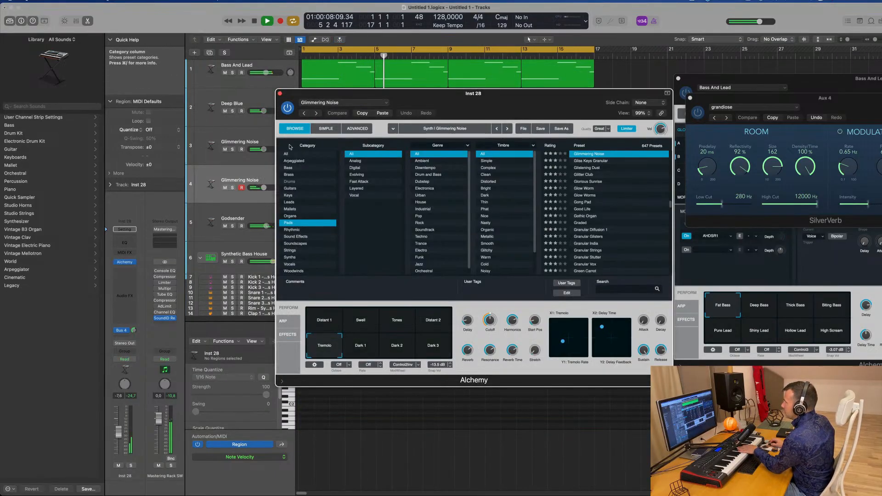
left_click(301, 195)
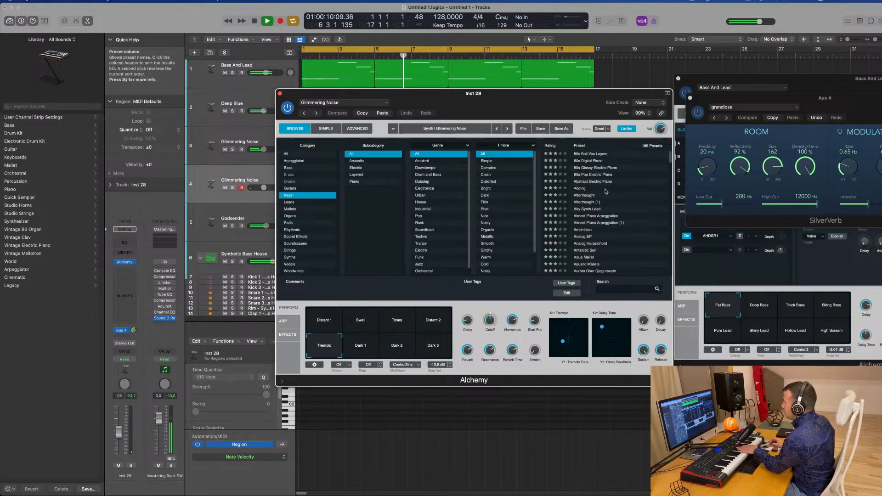
left_click(589, 198)
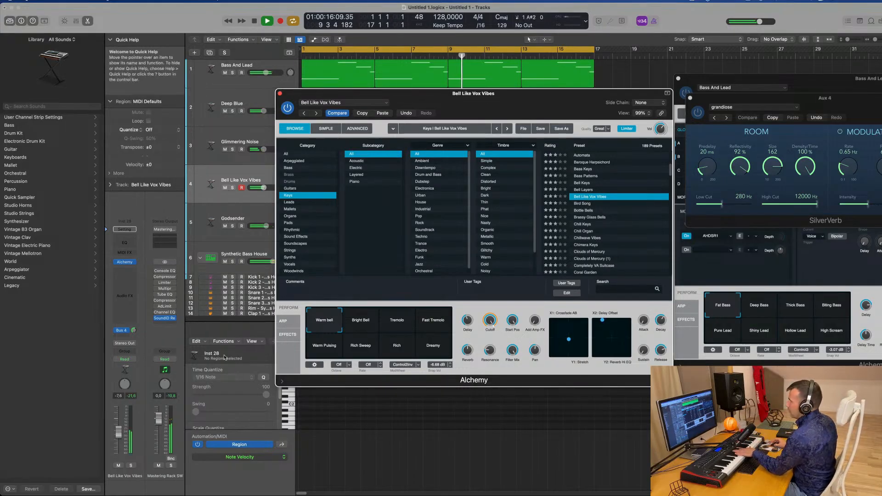
left_click_drag(119, 426, 119, 426)
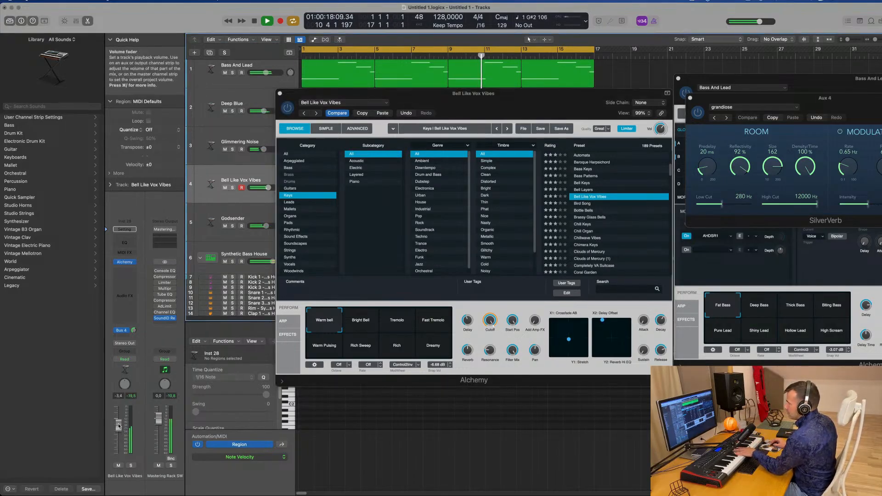
left_click(360, 323)
Step: Audition Chill Keys, and Chillwave Vibes with its Plucked Fifth, Shimmer and Resonant variations
left_click(583, 225)
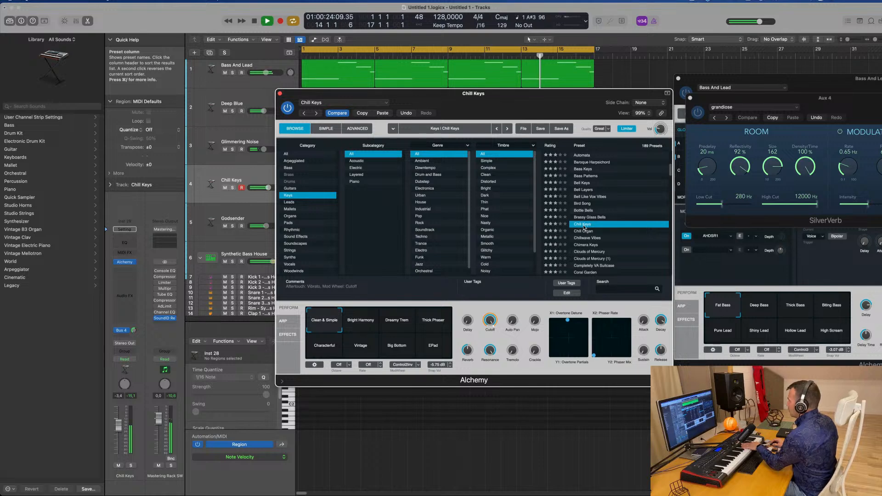
left_click(587, 238)
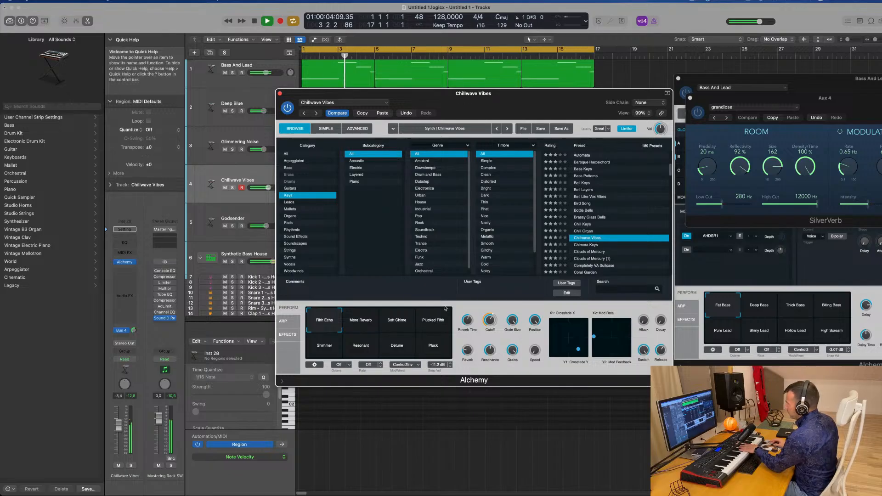
left_click(434, 324)
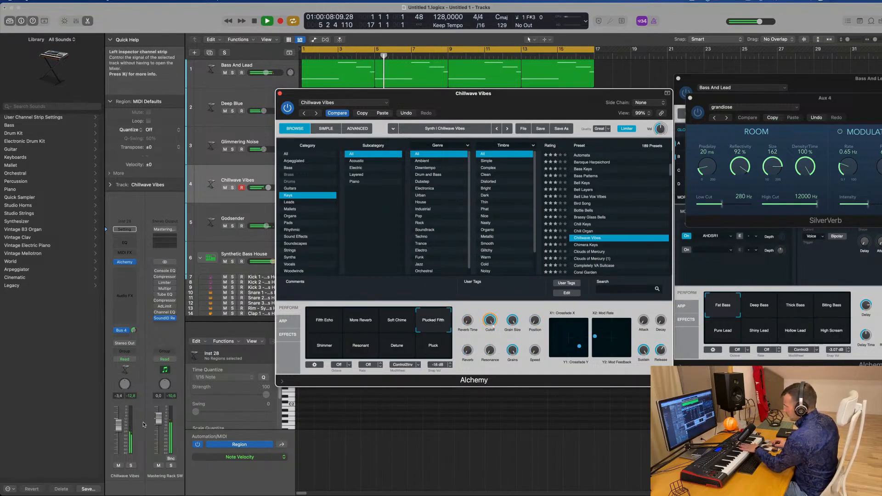
left_click(329, 353)
left_click(368, 349)
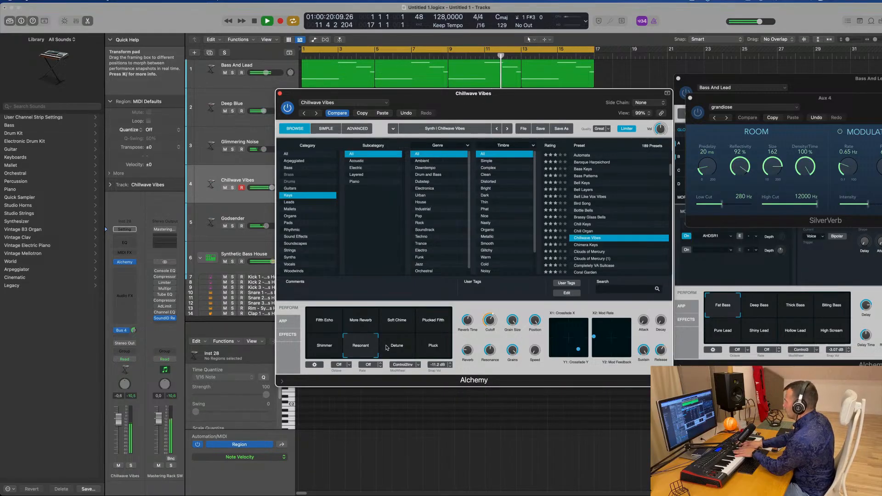
Step: Compare the Pluck, Detune and Resonant variations of Chillwave Vibes while adjusting the track's Bus 4 send and volume
left_click(133, 332)
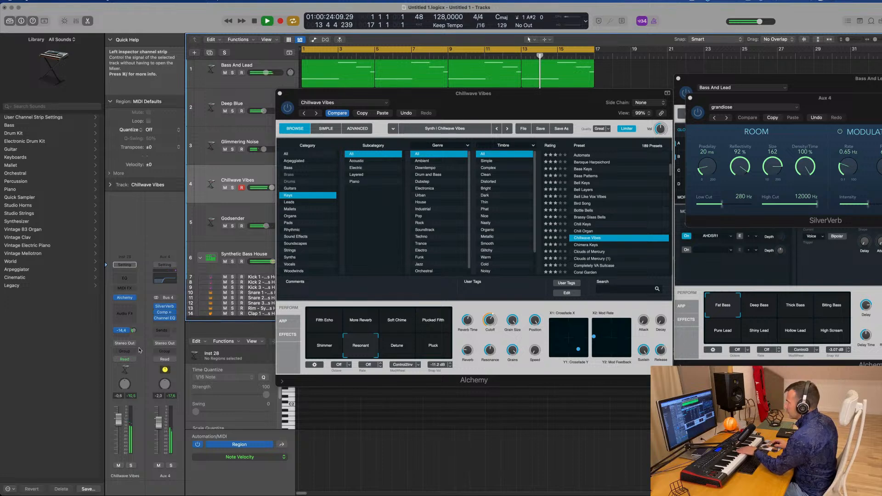
left_click(430, 354)
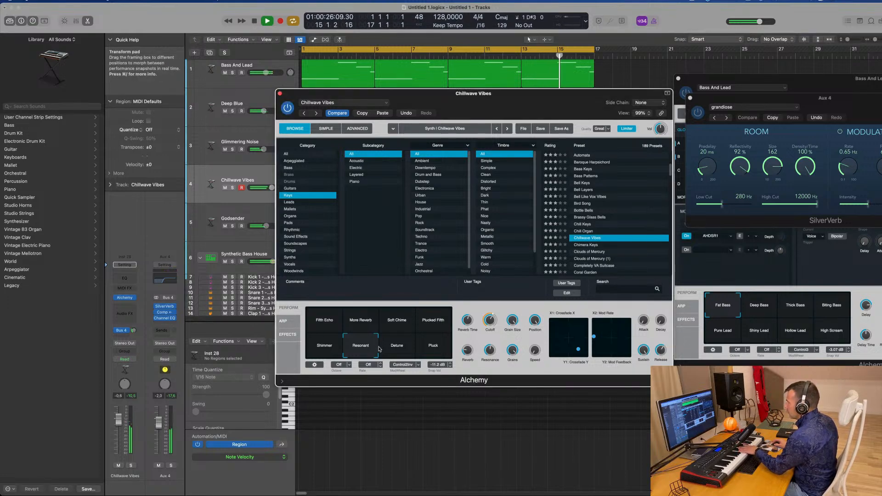
left_click(396, 351)
left_click(434, 354)
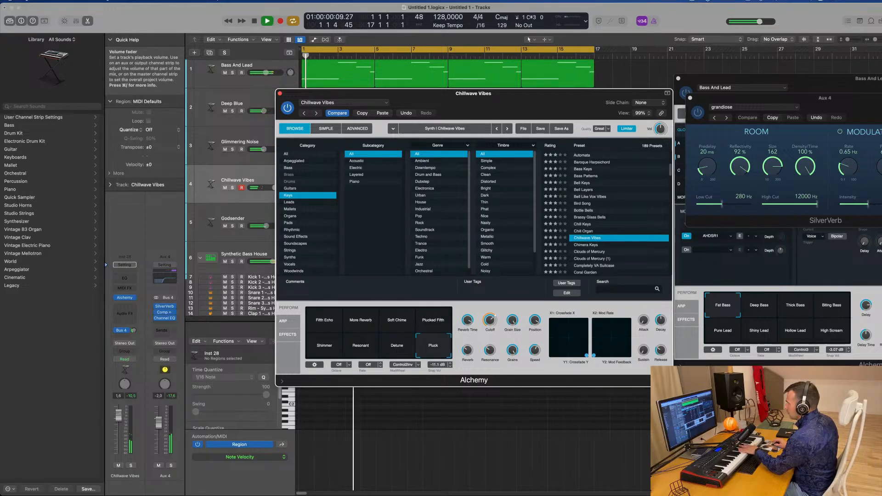
left_click_drag(120, 419, 121, 416)
left_click(356, 351)
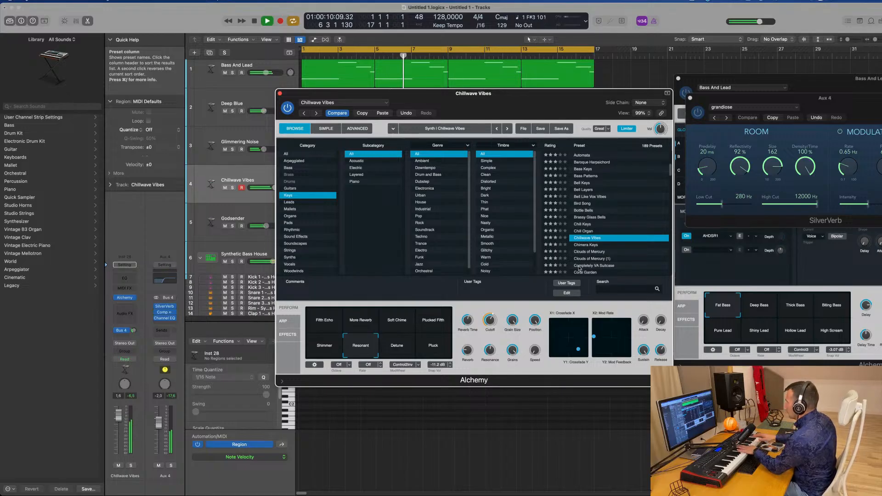
Step: Audition the Chimera Keys preset and its variations, from Synth Keys to Organ, while raising the track's Bus 4 send
left_click(589, 244)
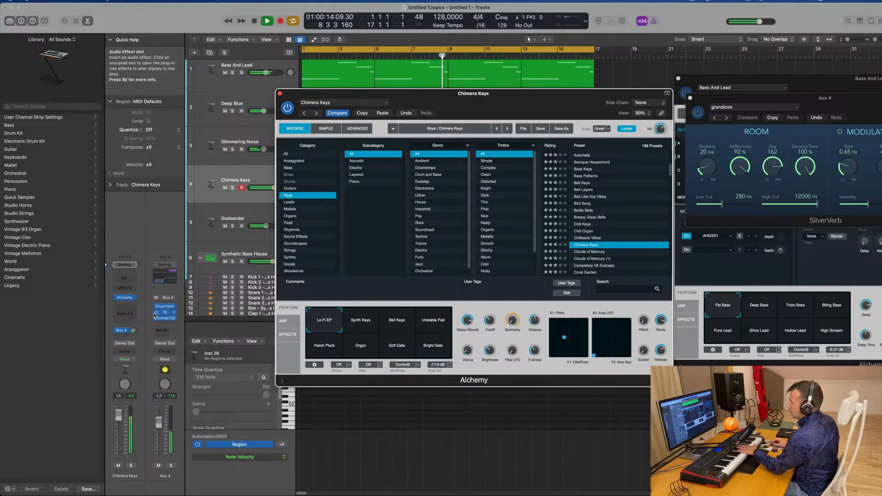
left_click_drag(136, 318, 137, 316)
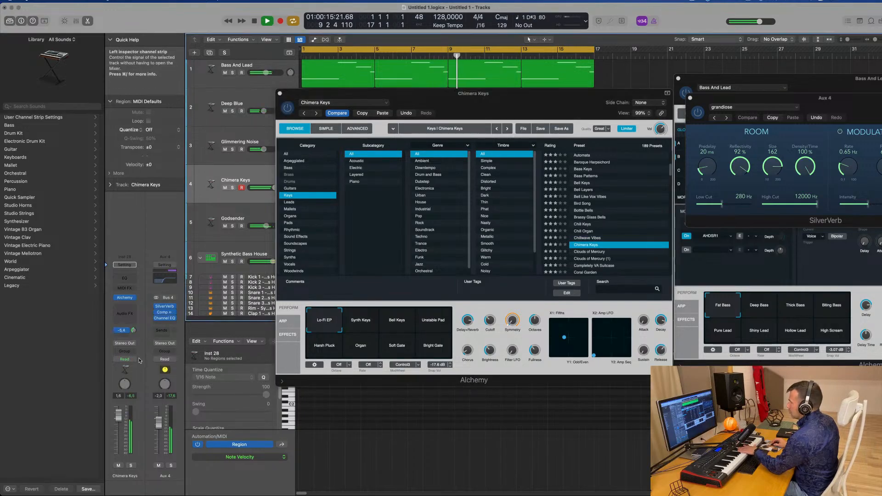
left_click(369, 330)
left_click(397, 329)
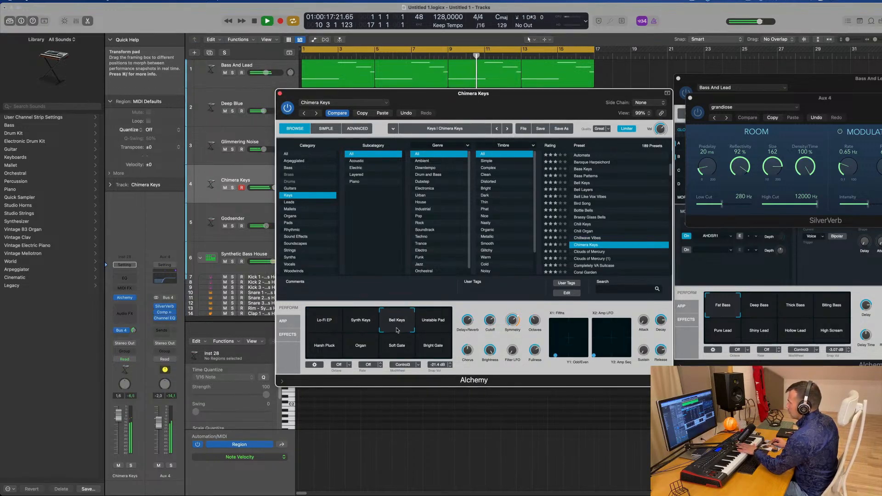
left_click(426, 324)
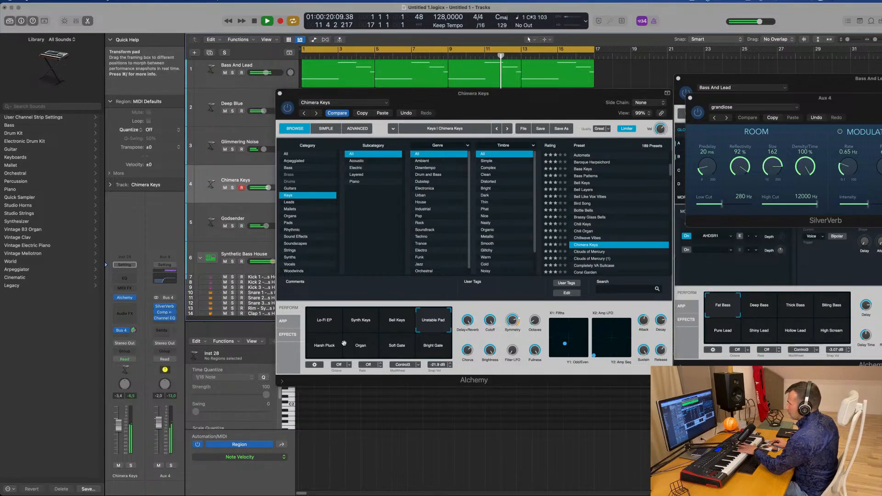
left_click(325, 349)
left_click(361, 350)
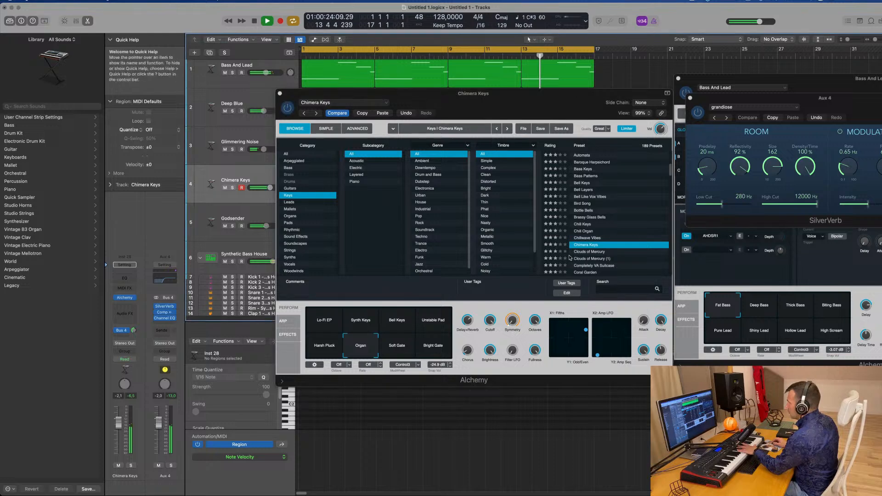
Step: Load the Clouds of Mercury preset with the Ancient Plucks variation and record a melody on the track
left_click(596, 252)
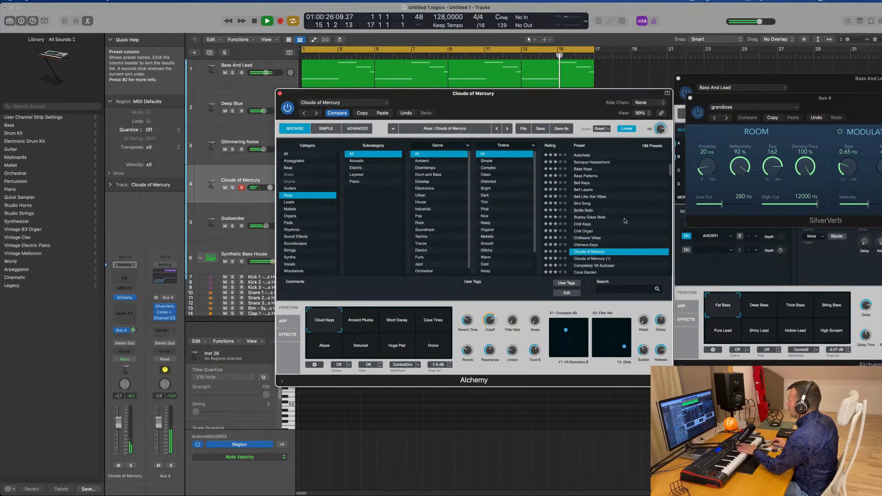
left_click(366, 322)
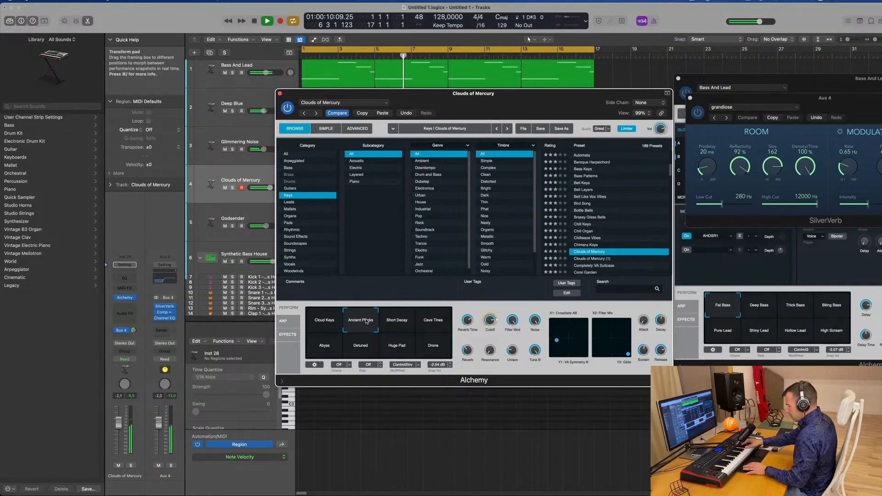
key("r")
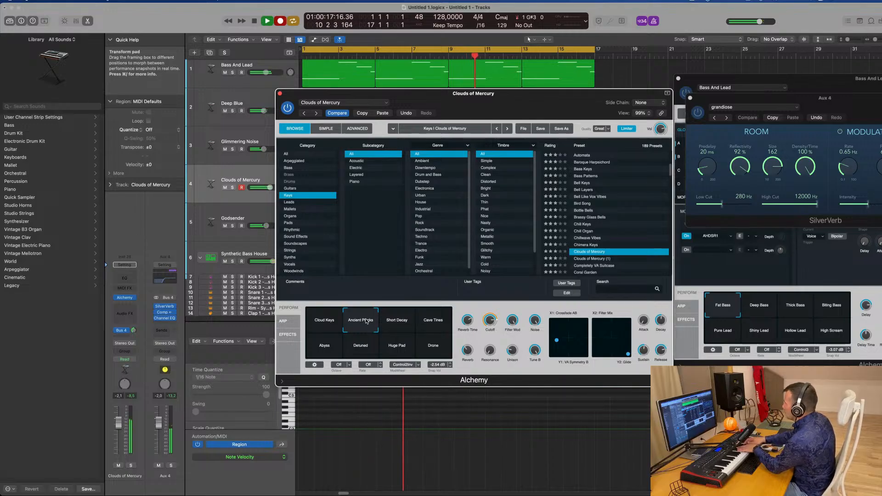
key("space")
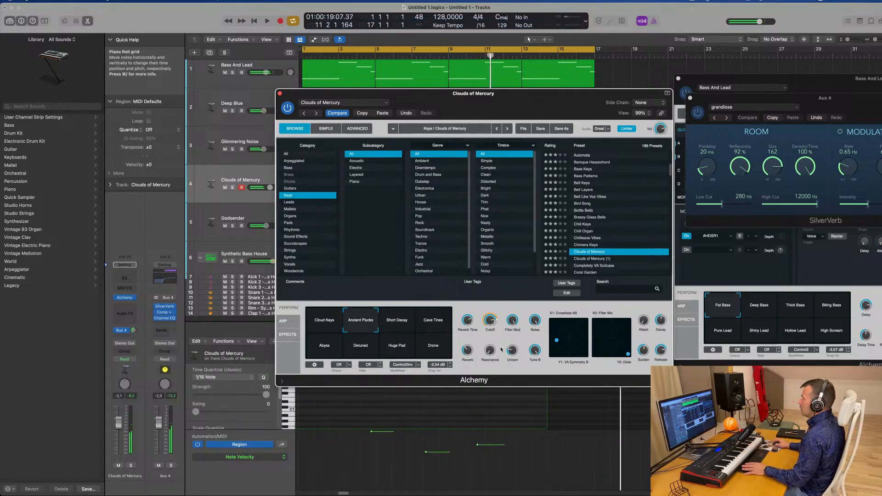
Step: Play back the recording, move the Alchemy window aside and open the Clouds of Mercury region's notes for editing
key("space")
left_click_drag(391, 94, 691, 63)
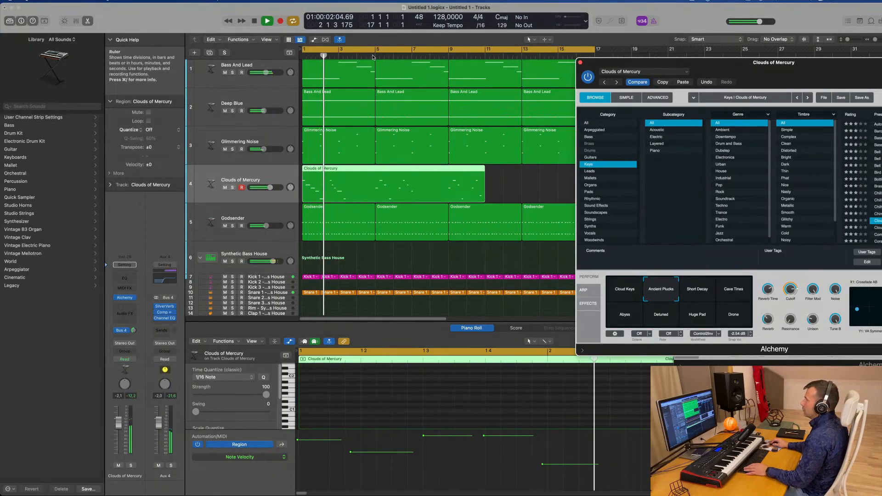
double_click(404, 169)
double_click(404, 179)
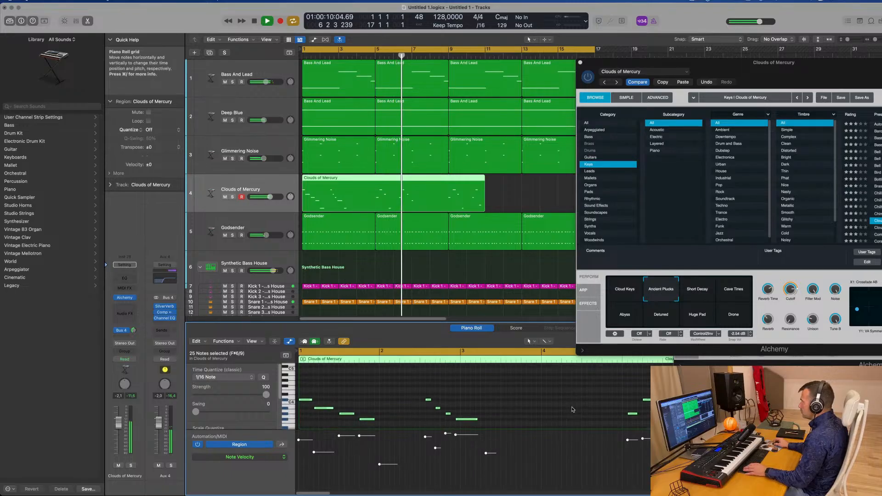
Step: Move the short high note from the middle of bar 2 to bar 5 and delete it
key("Return")
left_click(441, 400)
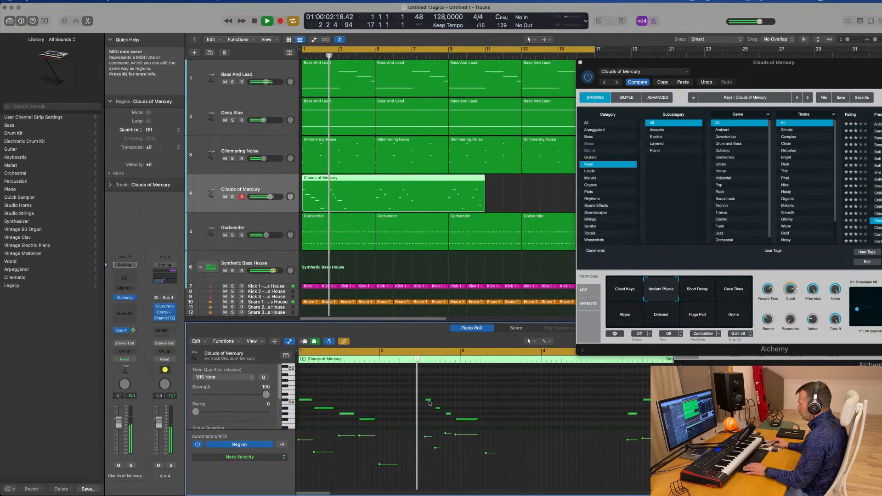
left_click_drag(434, 399, 626, 403)
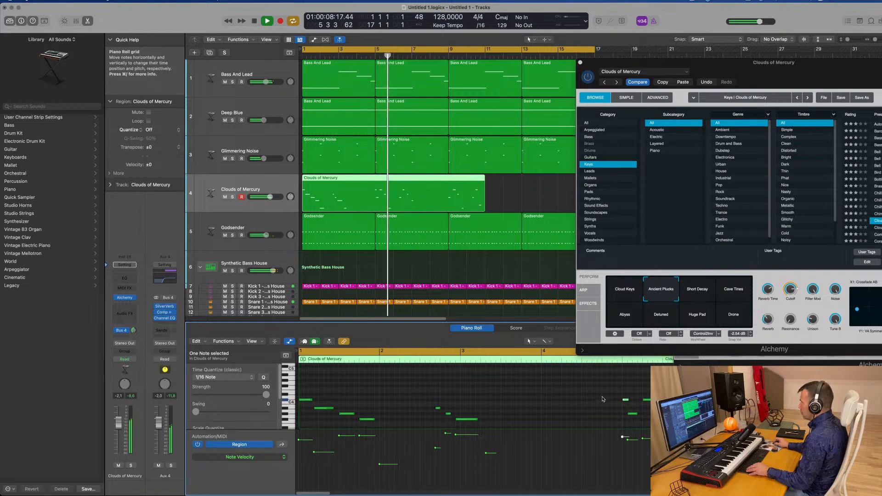
scroll(578, 404, "down", 2)
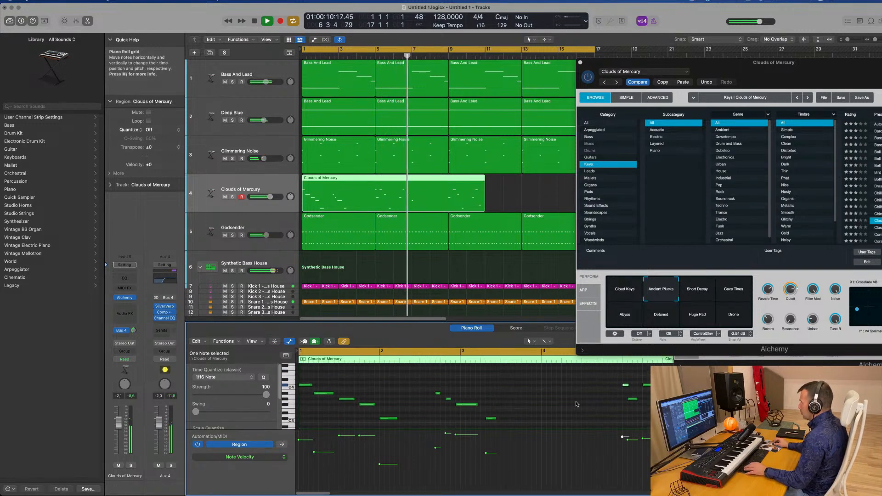
key("Delete")
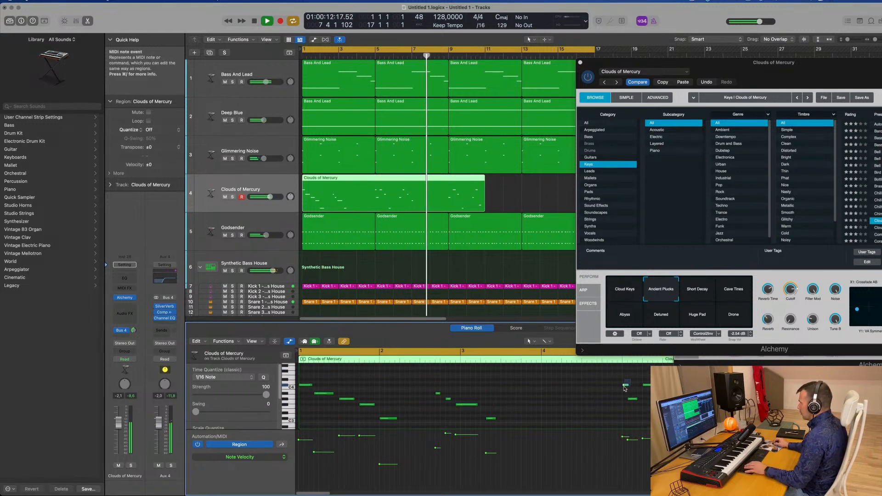
Step: Shift the note just after the start of bar 5 earlier onto the bar line and play back the melody
left_click(633, 399)
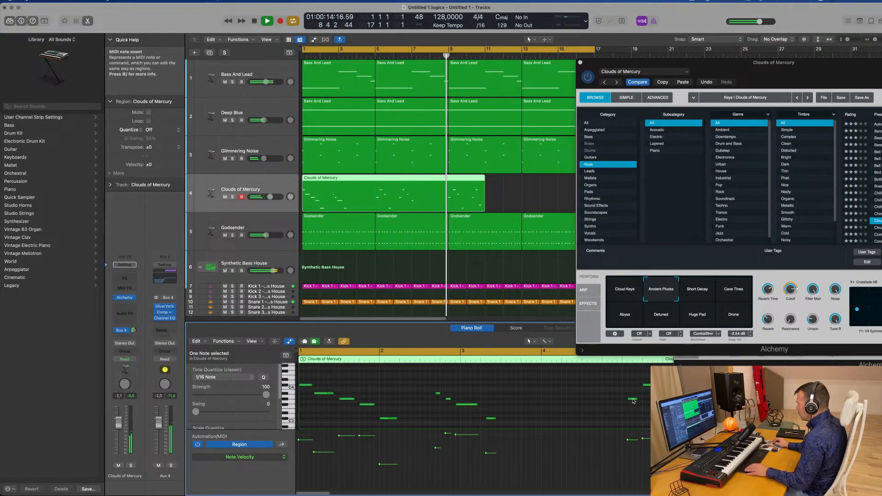
key("Return")
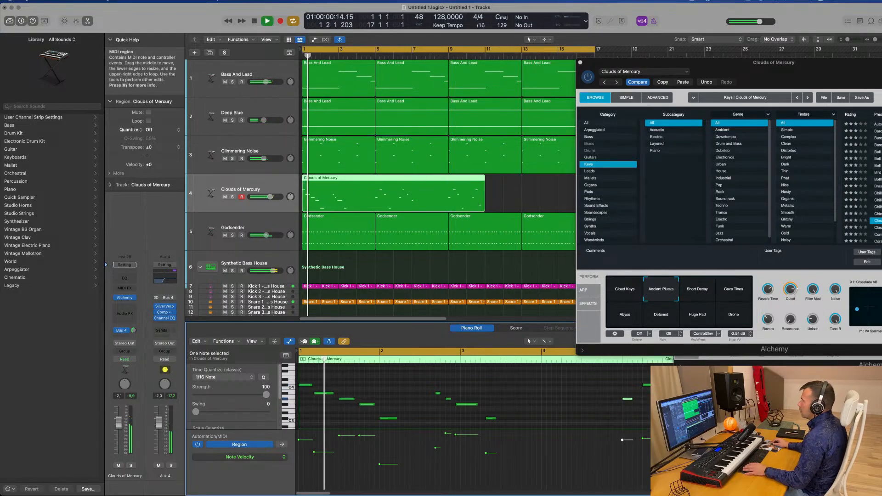
left_click(373, 56)
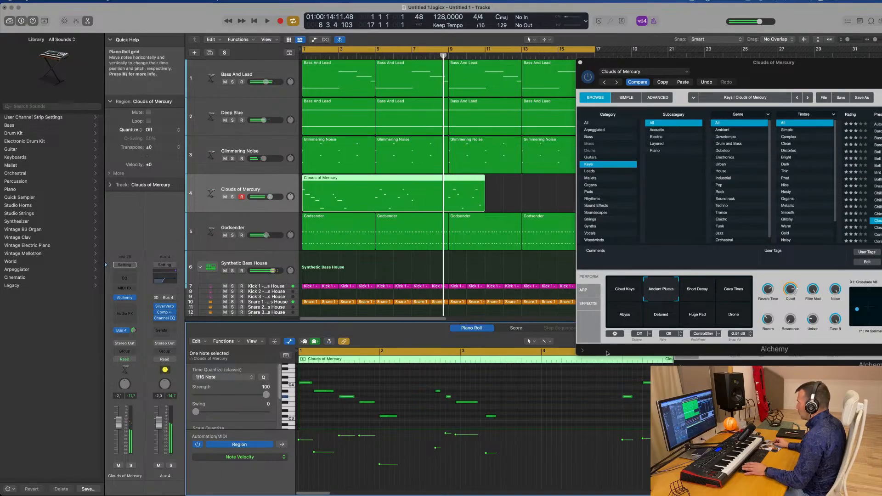
Step: Split the Clouds of Mercury region at bar 5 and delete the part before it
key("Return")
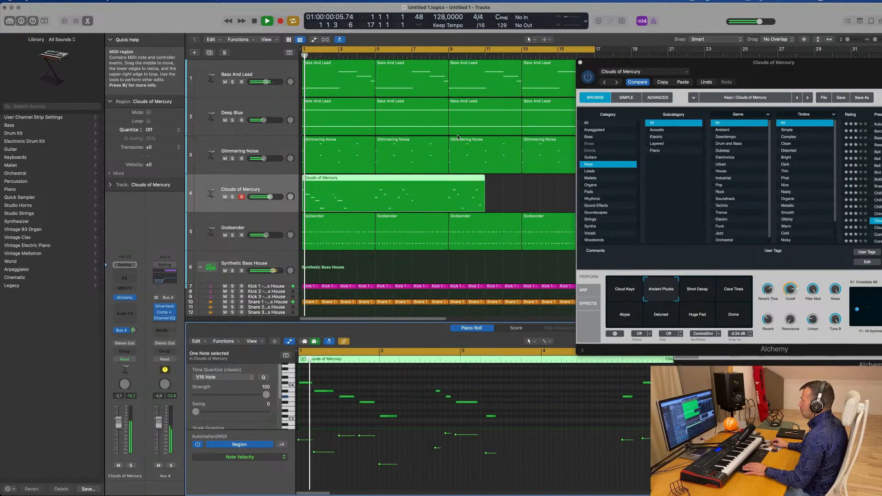
left_click(373, 180)
key("Delete")
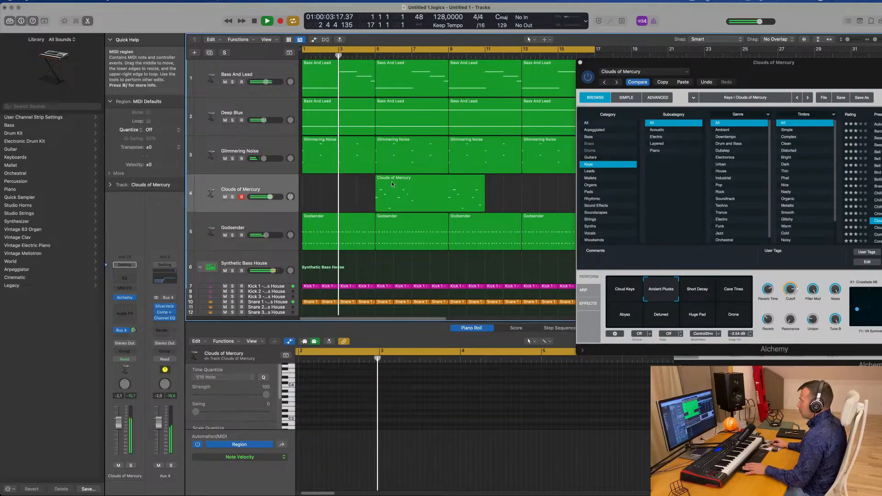
Step: Move the remaining Clouds of Mercury region to bar 1 and shorten it to four bars by cutting off everything after bar 5
key("Return")
left_click_drag(412, 182, 339, 183)
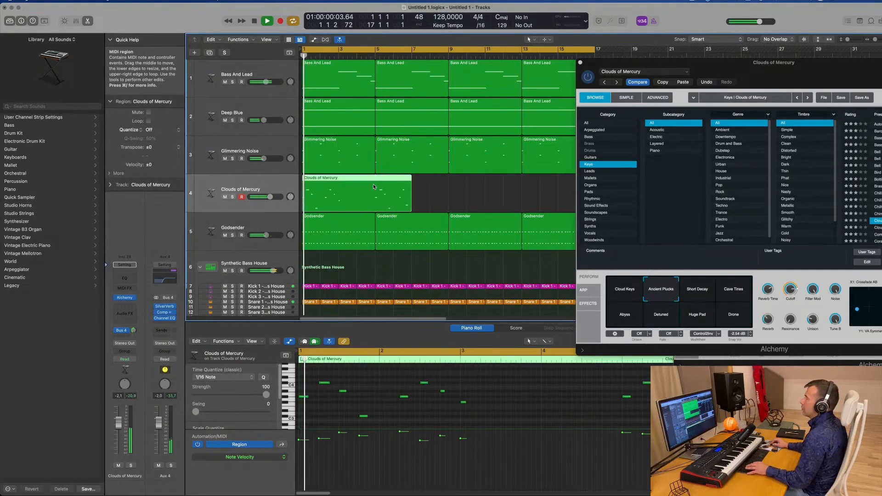
left_click(374, 181)
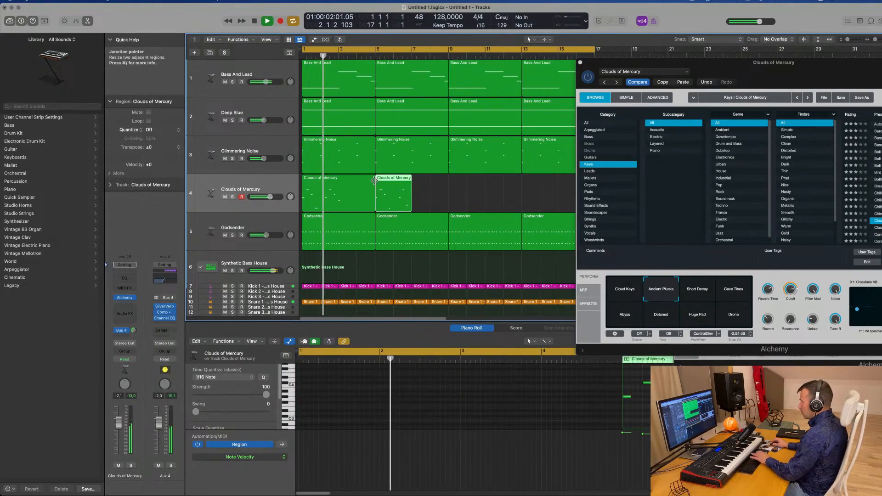
key("Delete")
left_click(335, 195)
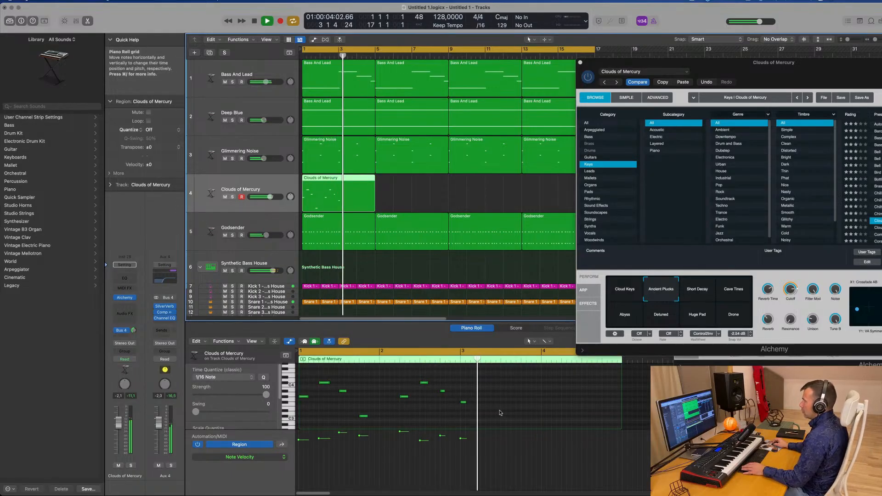
key("Return")
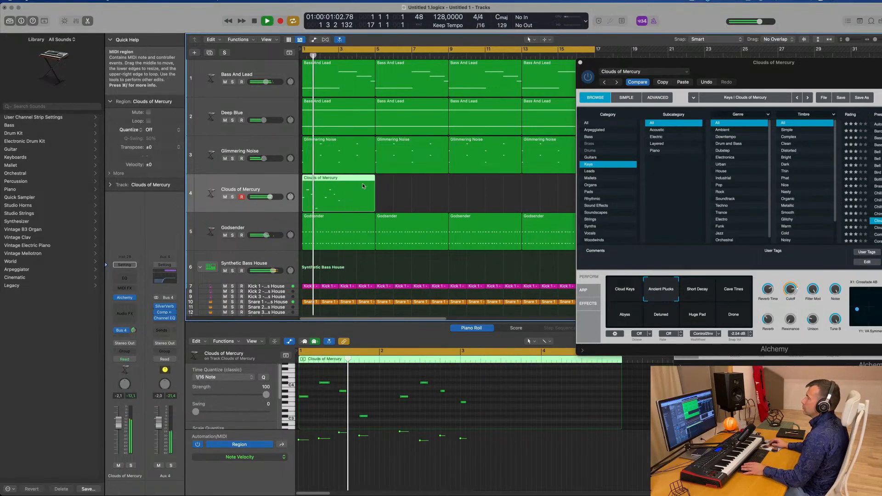
key("Return")
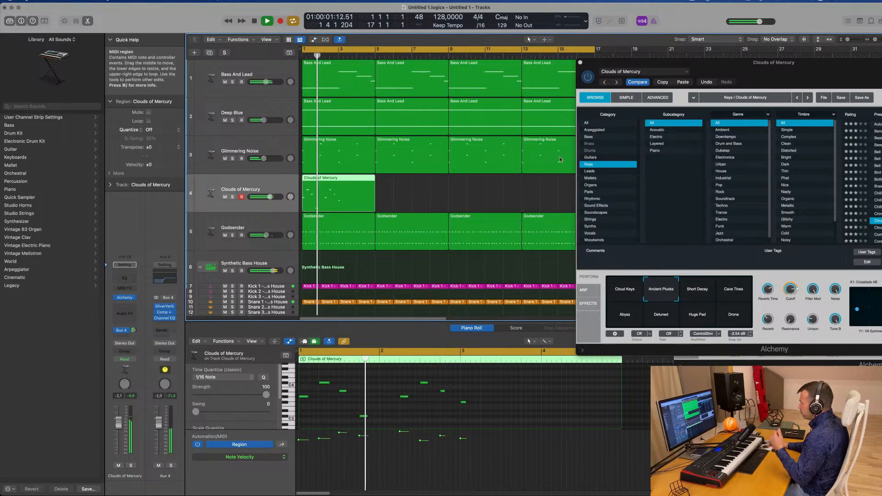
Step: Bring the Alchemy window fully into view and audition the Short Decay, Cave Tines and Abyss variations on the melody
left_click_drag(695, 62, 483, 67)
key("space")
key("space")
left_click(491, 294)
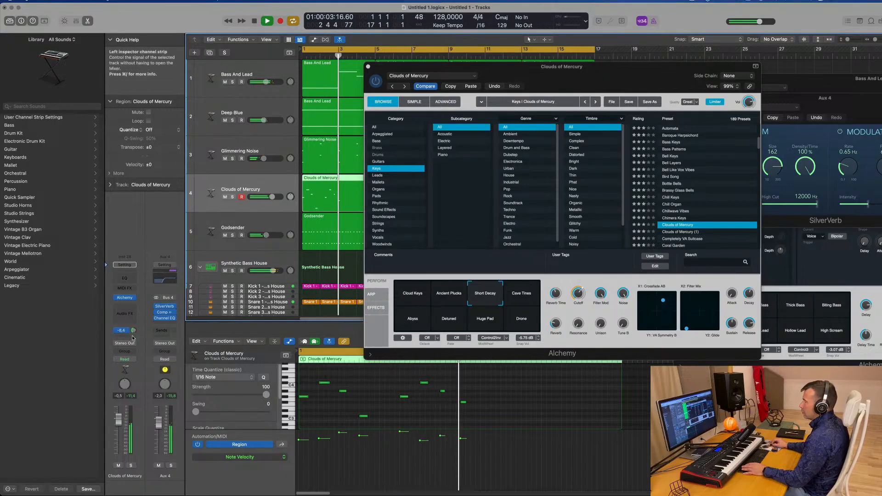
left_click(519, 294)
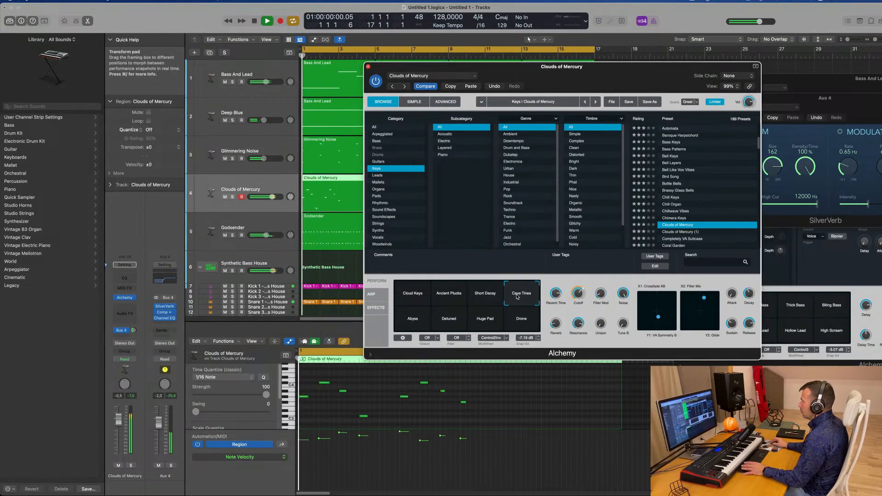
left_click(411, 321)
key("space")
Step: Audition the Detuned, Huge Pad, Drone and Cloud Keys variations and return to Ancient Plucks
left_click(453, 320)
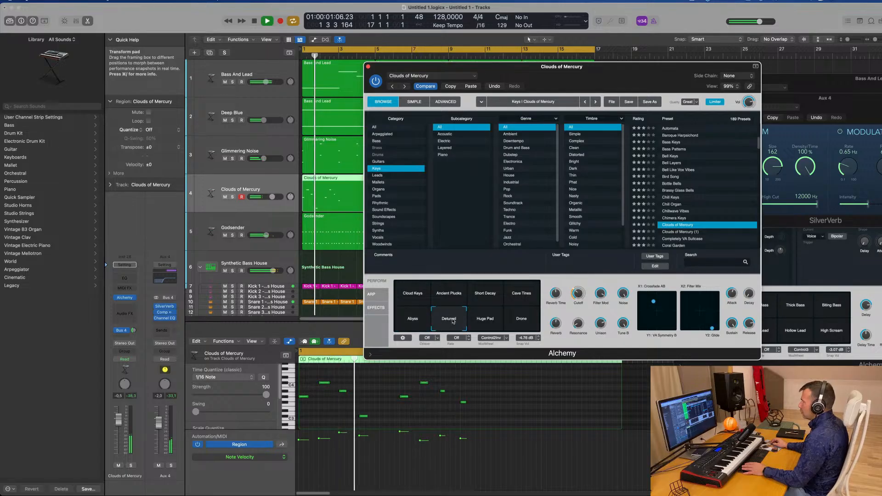
left_click(475, 321)
left_click(521, 320)
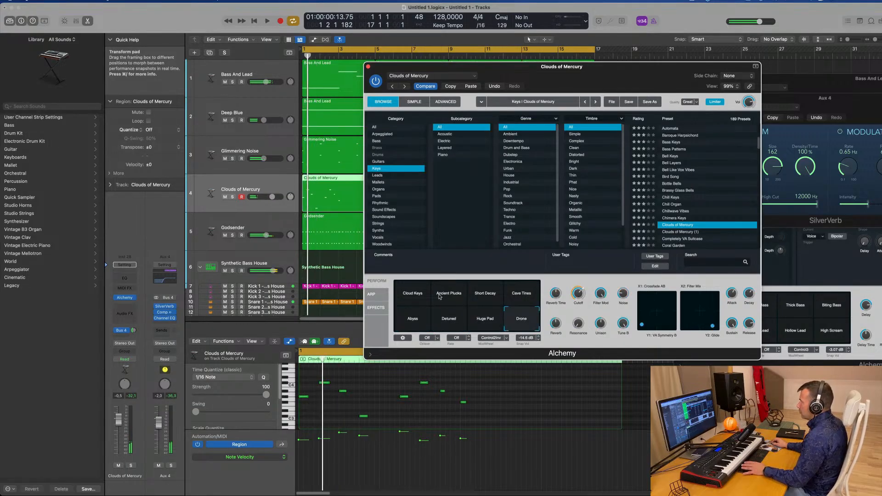
key("space")
left_click(404, 294)
left_click(449, 294)
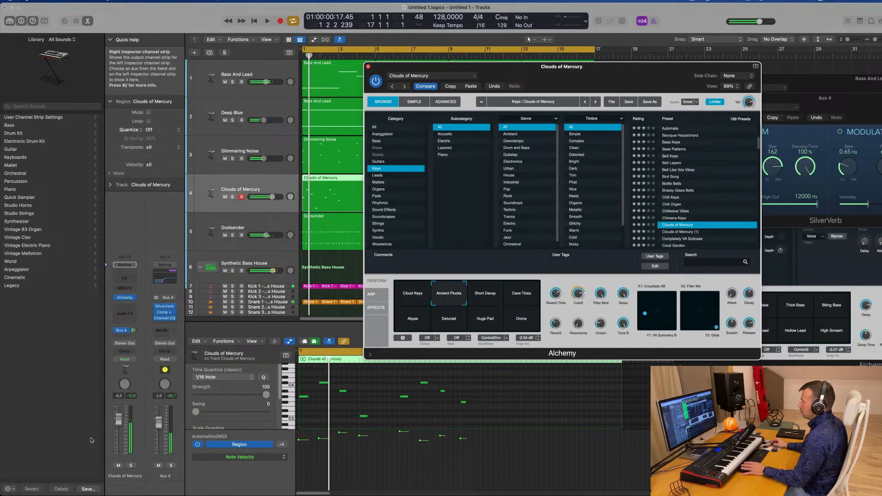
Step: Lower the Clouds of Mercury channel volume slightly and adjust the Crossfade AB and VA Symmetry B pad during playback
left_click_drag(118, 420, 118, 421)
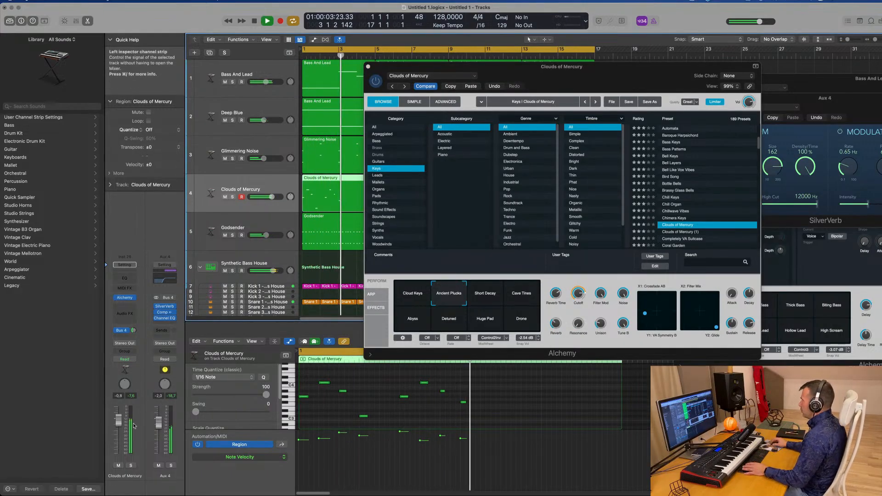
key("Return")
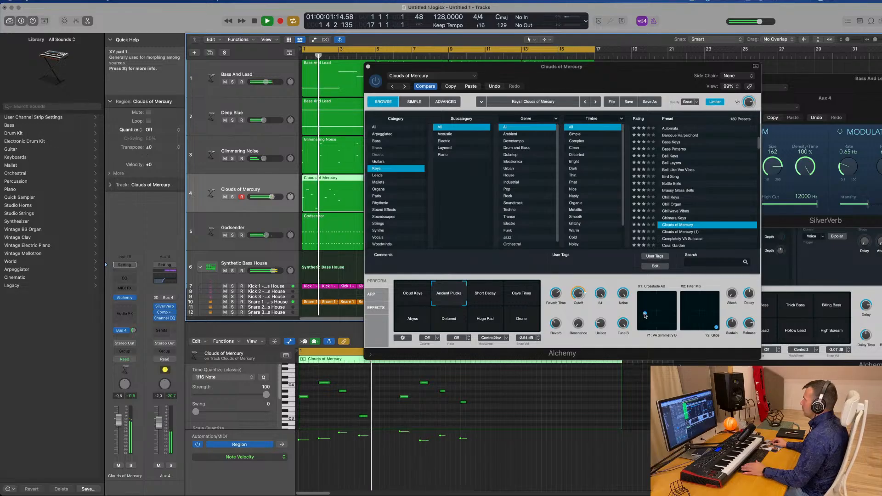
mouse_move(645, 316)
left_mouse_down()
mouse_move(668, 308)
mouse_move(644, 323)
left_mouse_up()
key("Return")
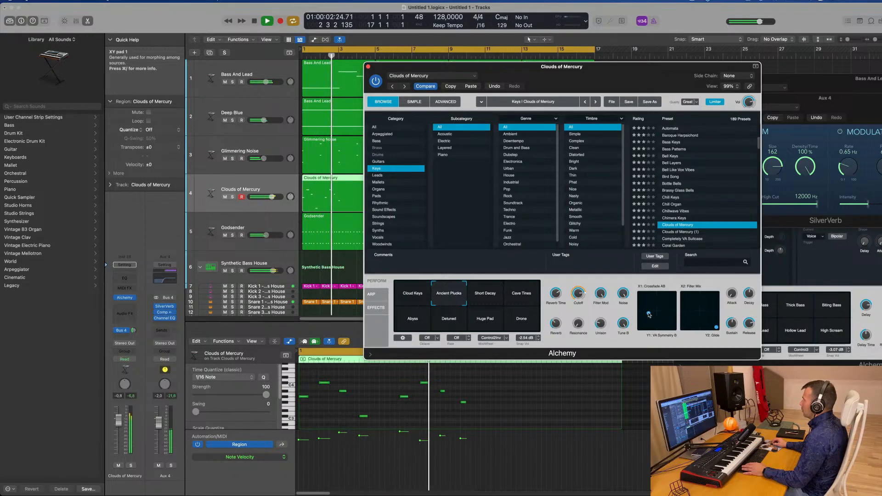
key("Return")
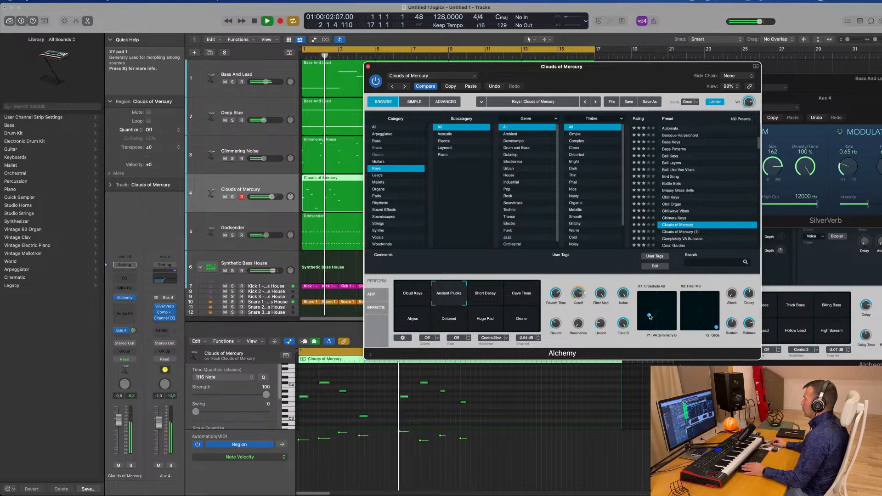
Step: Compare the edited Alchemy sound with the last saved setting while replaying the melody from the start
left_click(425, 87)
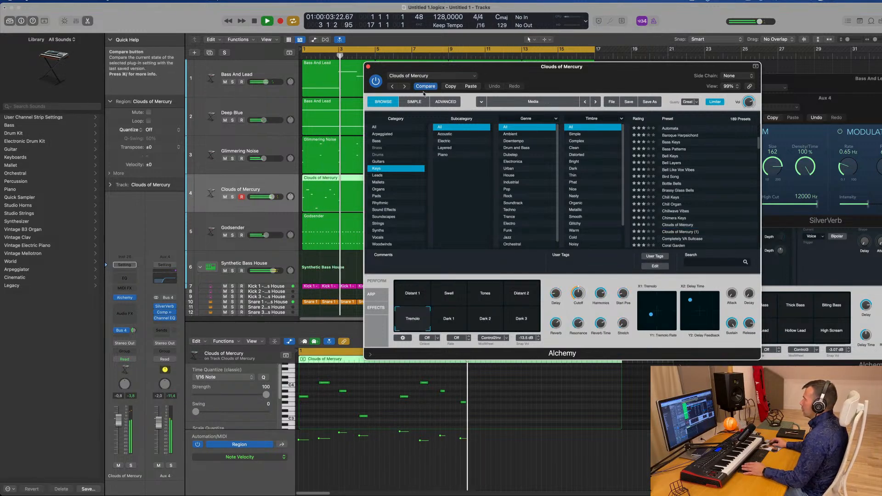
key("Return")
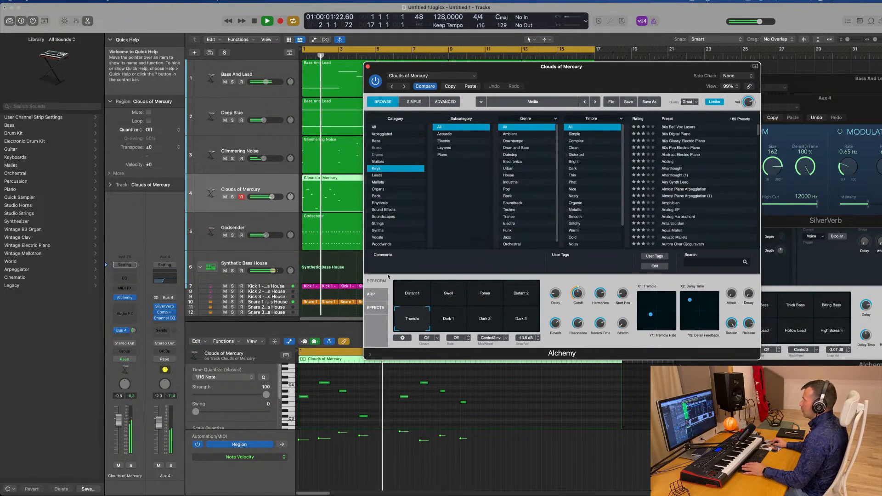
left_click(425, 86)
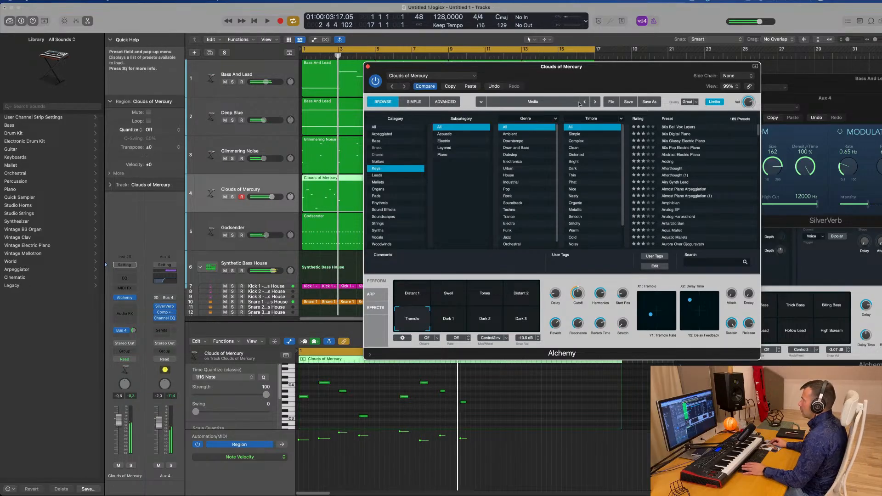
key("Return")
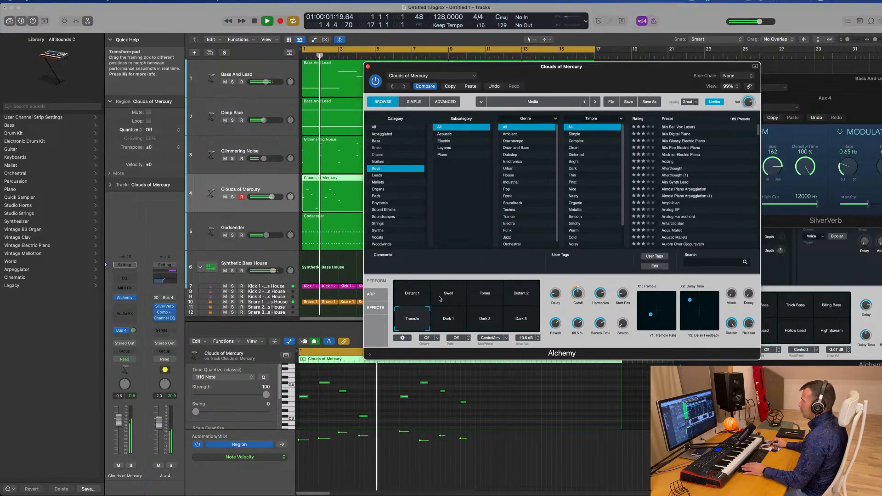
Step: Try the Swell variation on the melody, and undo the change in Alchemy
left_click(454, 298)
key("space")
key("space")
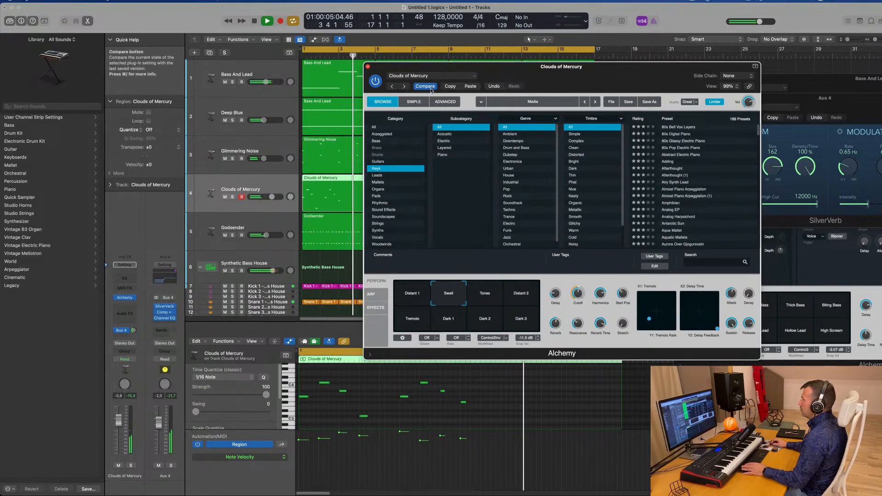
left_click(493, 87)
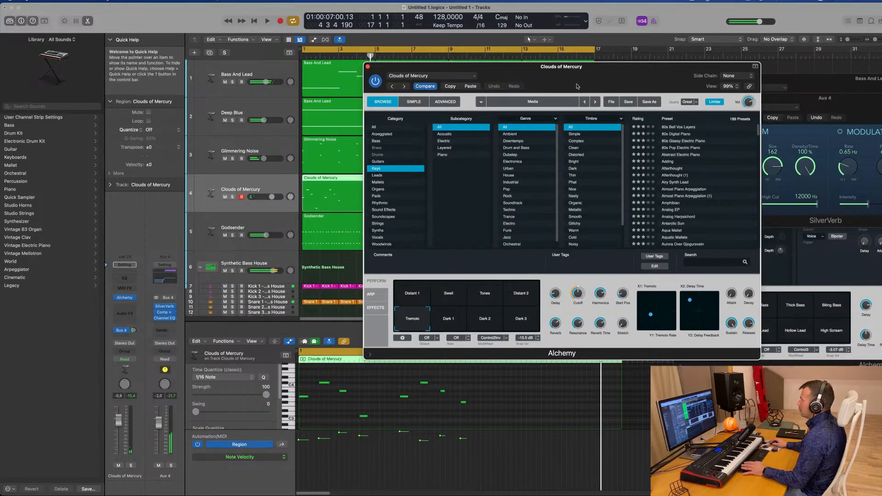
Step: Audition the Swell, Distant 1 and Distant 2 variations during playback and return to Tremolo
key("Return")
left_click_drag(609, 82, 595, 91)
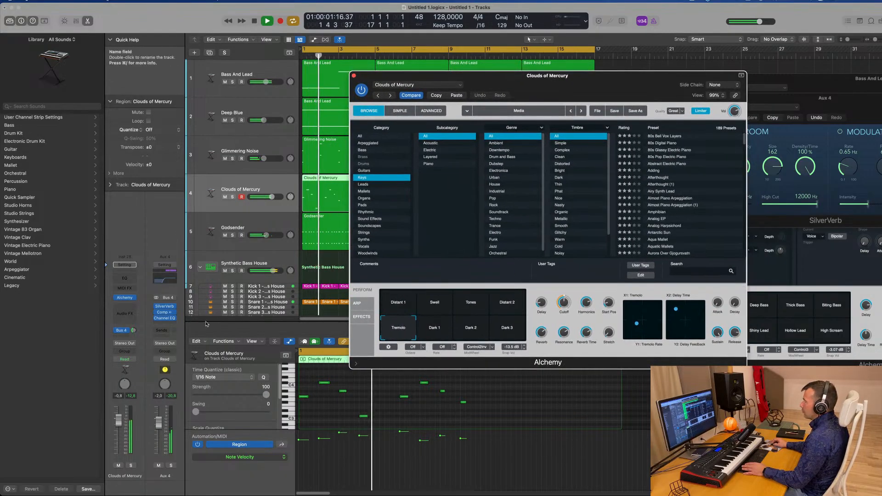
left_click(432, 305)
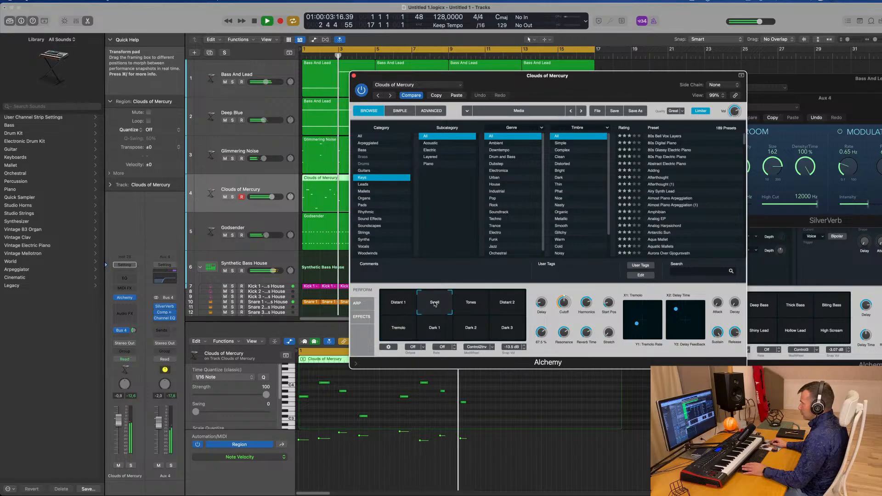
key("space")
left_click(408, 307)
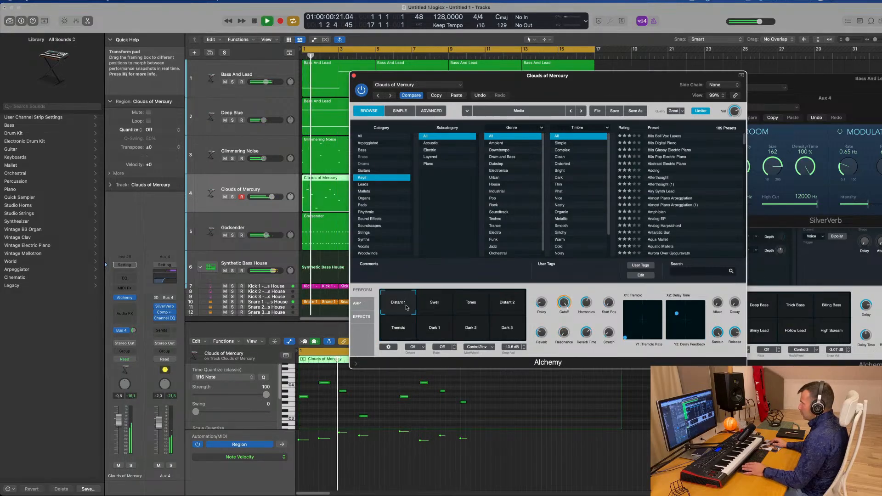
left_click(499, 306)
left_click(394, 331)
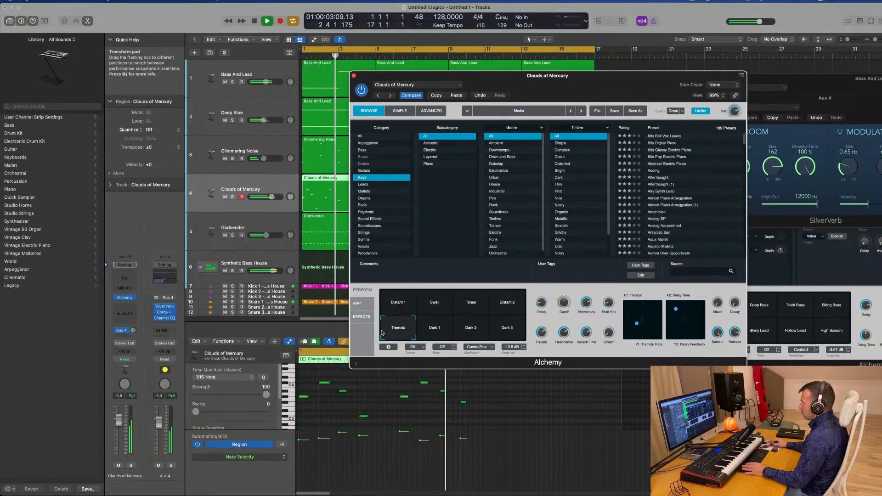
Step: Play the melody with the Tremolo variation, reposition the Alchemy window and browse the Keys presets
key("space")
key("space")
left_click_drag(509, 79, 536, 81)
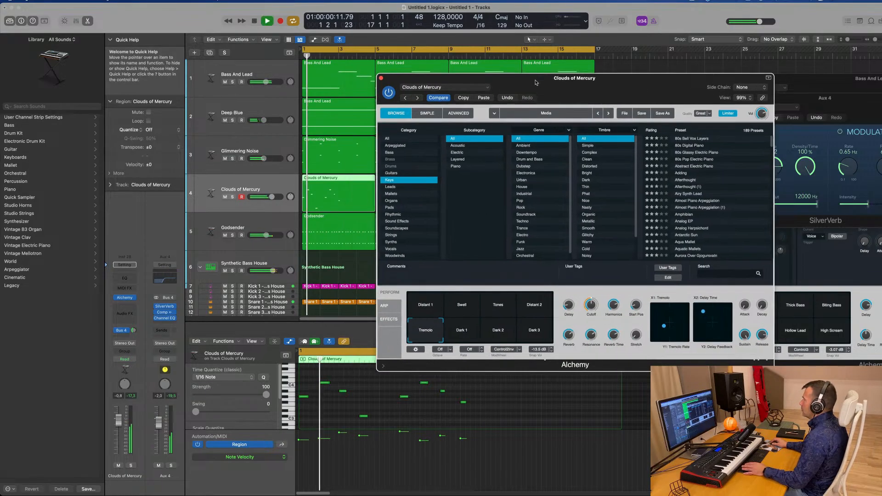
left_click_drag(607, 81, 584, 80)
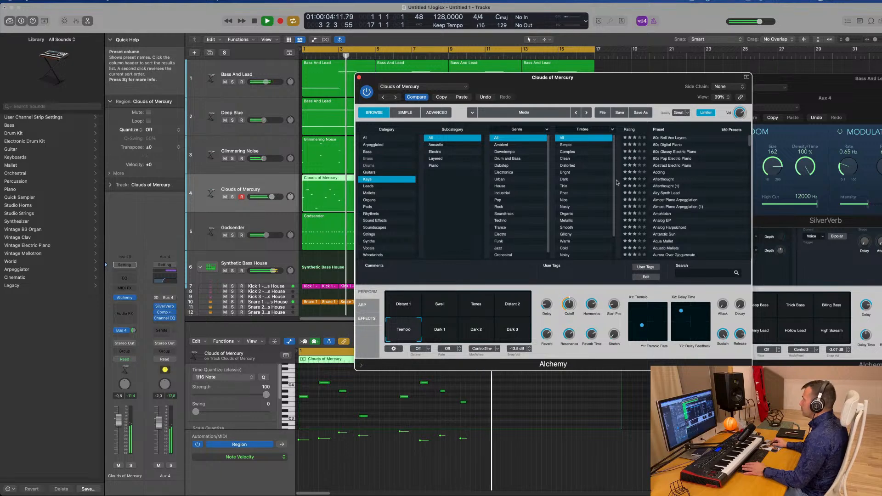
scroll(721, 199, "down", 10)
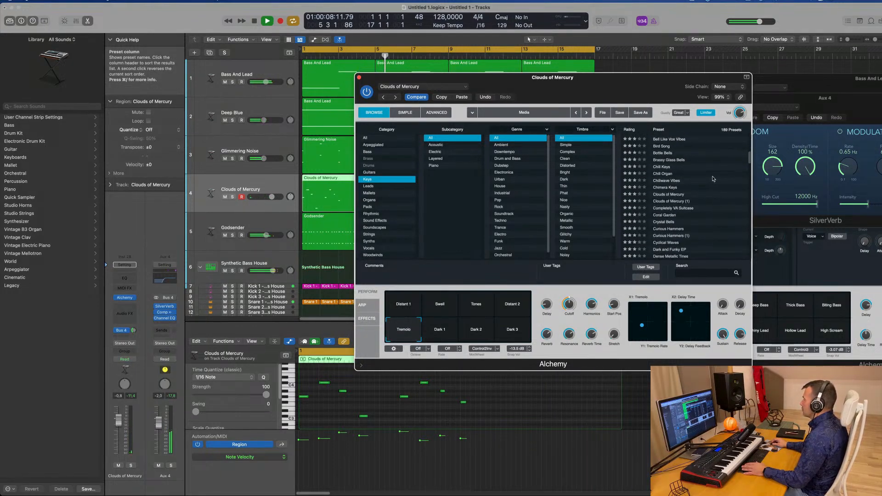
Step: Undo the Alchemy variation changes back to Tremolo, redo them up to Distant 1 and play back the melody
left_click(484, 97)
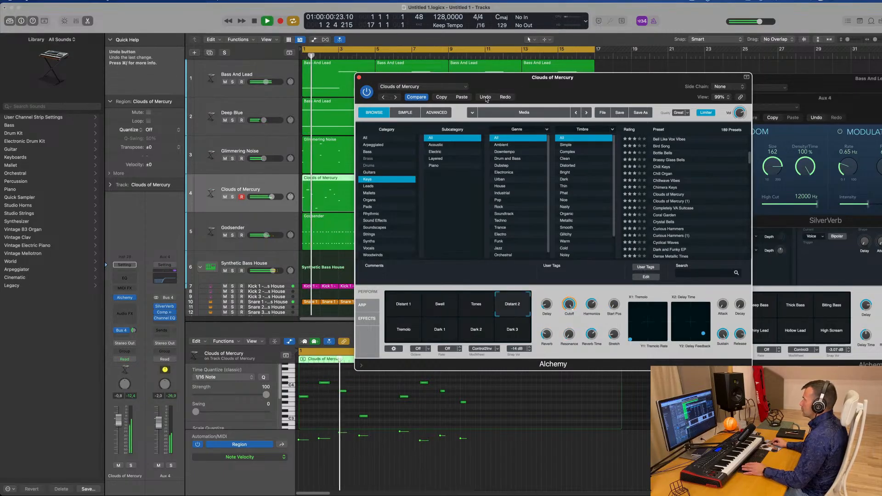
left_click(486, 97)
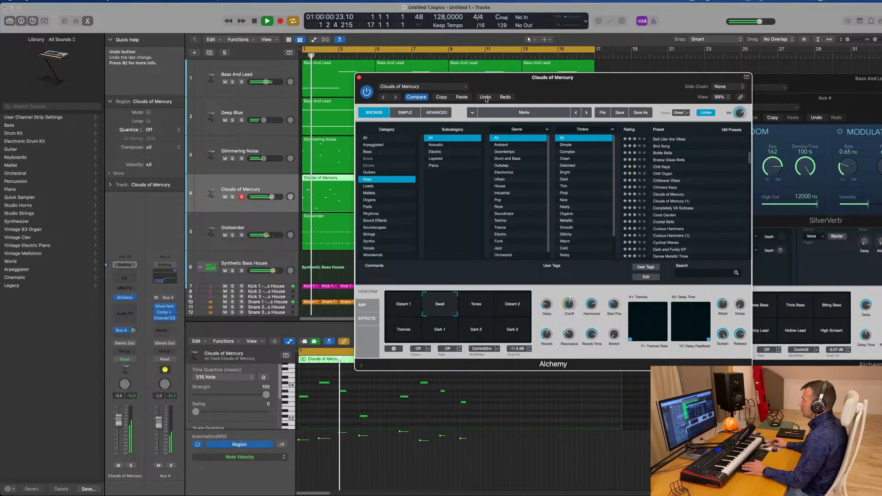
left_click(486, 96)
left_click(486, 97)
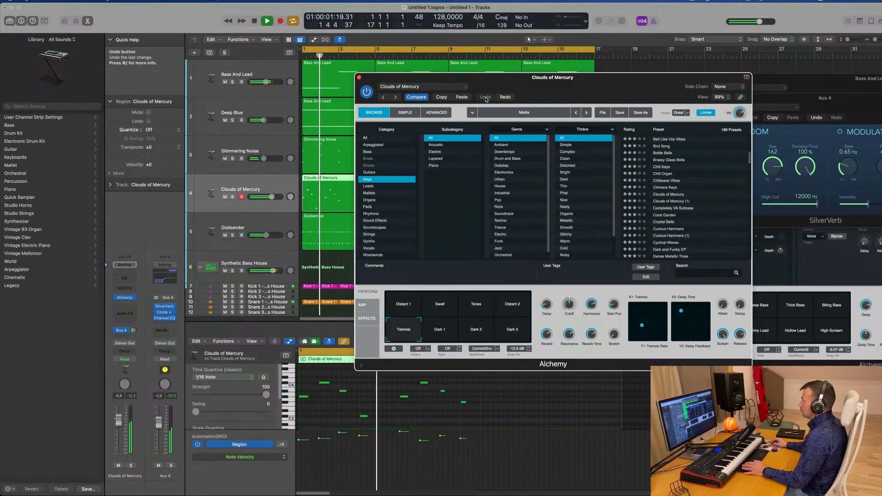
left_click(505, 97)
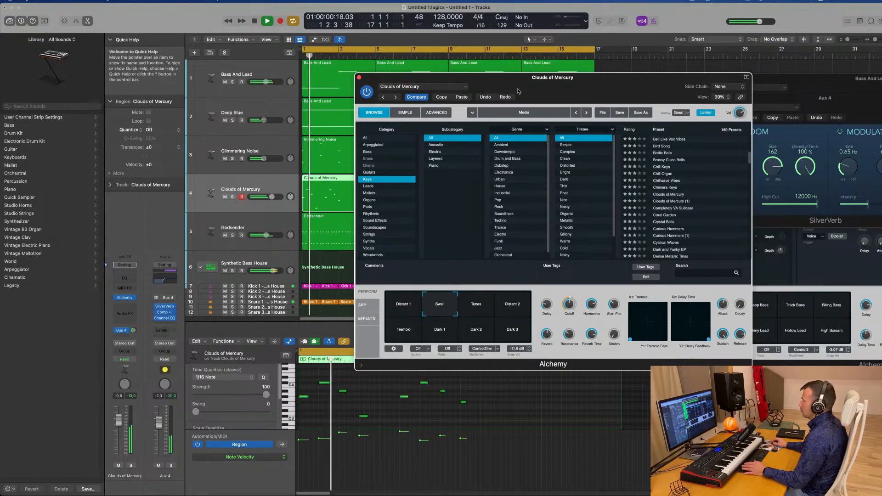
left_click(505, 97)
key("space")
key("space")
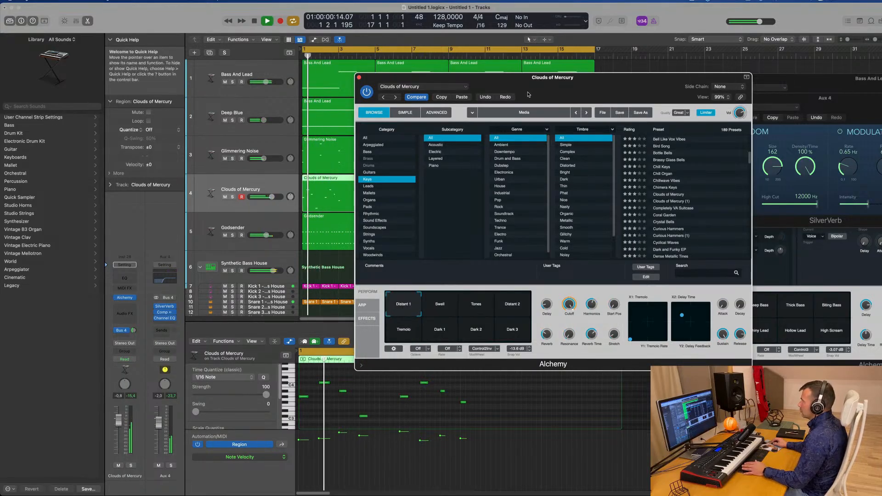
left_click_drag(528, 88, 519, 88)
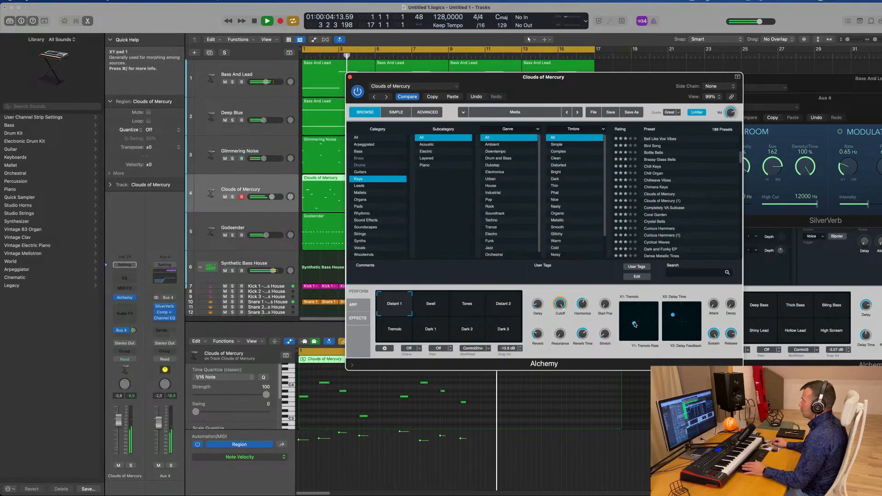
Step: Play the melody and audition the Distant Vintage Organ, Electro Funk Clav and Fantasia Frets presets from the Keys category in Alchemy
key("space")
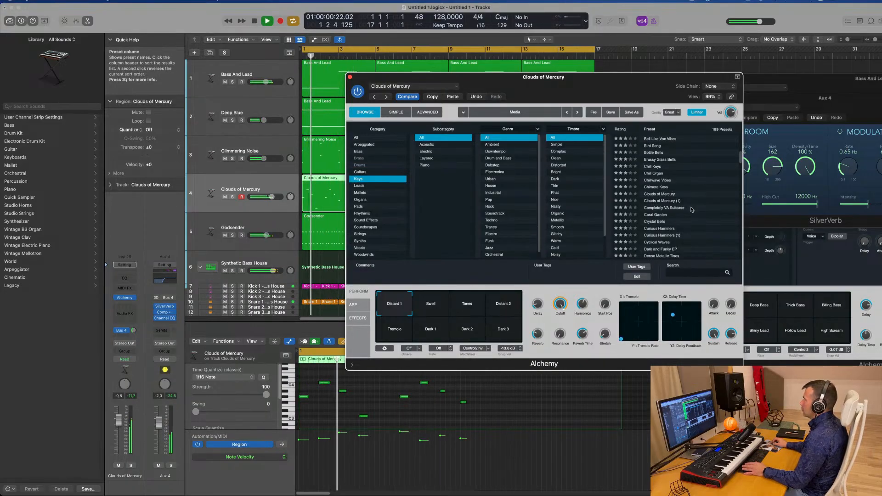
scroll(691, 209, "down", 5)
key("space")
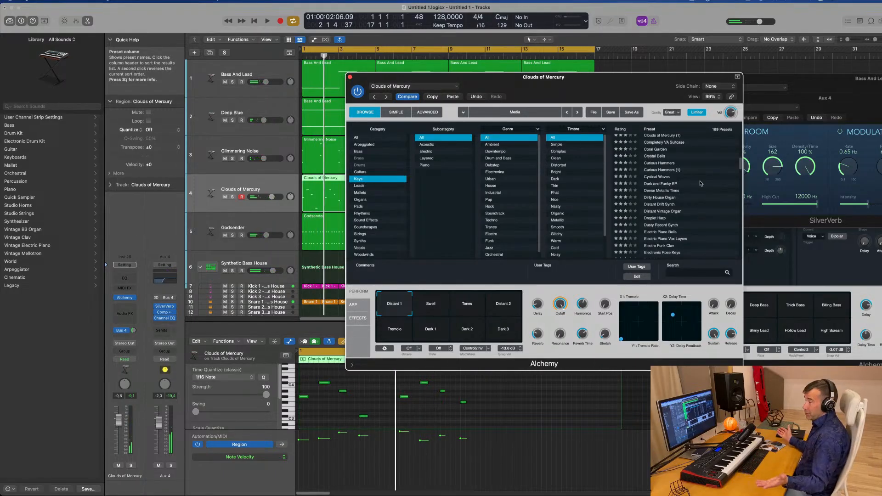
scroll(702, 189, "down", 2)
key("space")
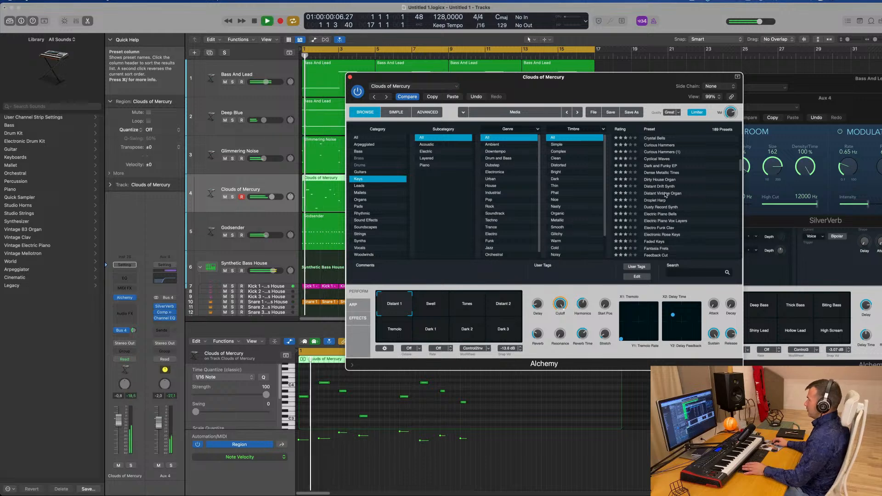
left_click(696, 193)
scroll(679, 214, "down", 2)
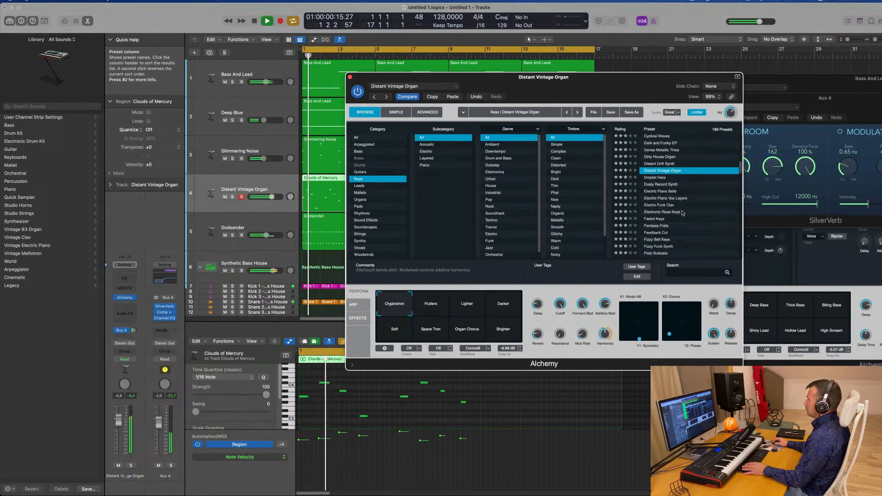
left_click(657, 205)
scroll(649, 212, "down", 2)
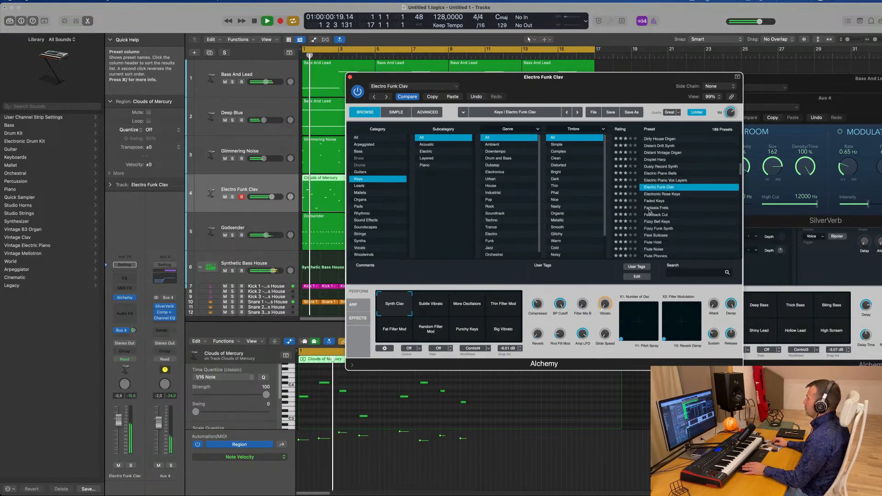
left_click(661, 208)
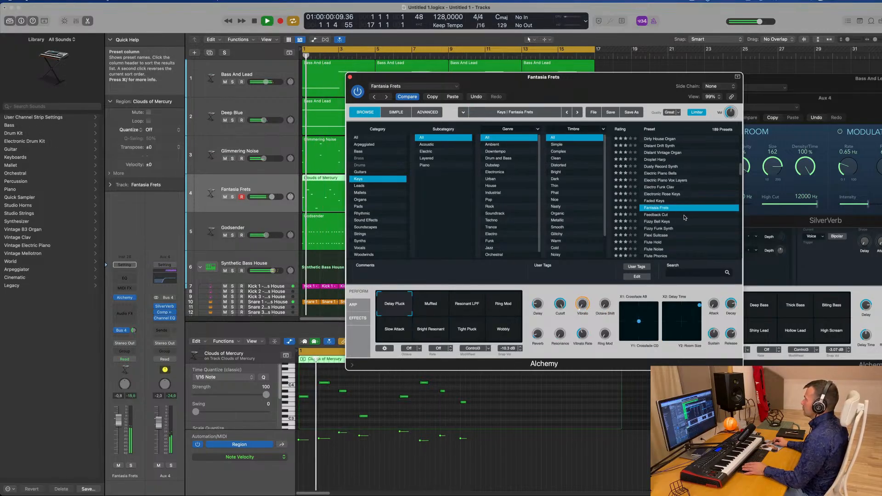
Step: Audition the Flute Hold and Flute Phonics presets on the melody track
scroll(685, 217, "down", 2)
left_click(660, 219)
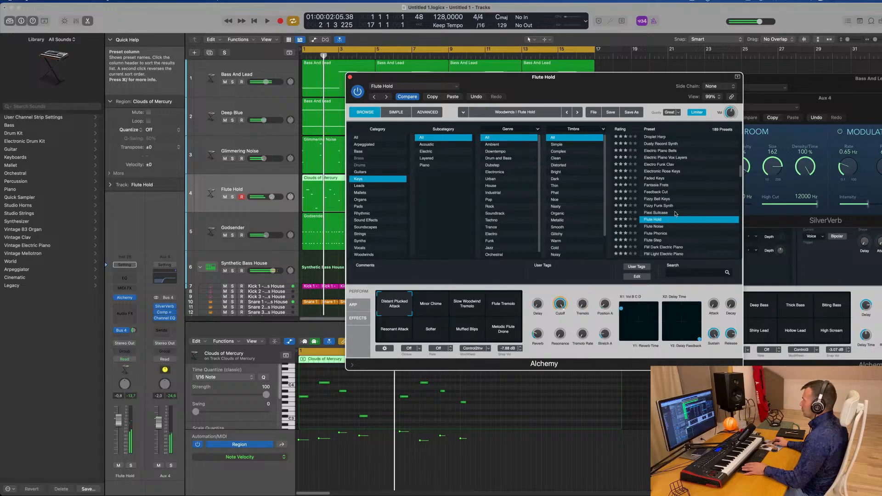
scroll(686, 209, "down", 2)
left_click(650, 213)
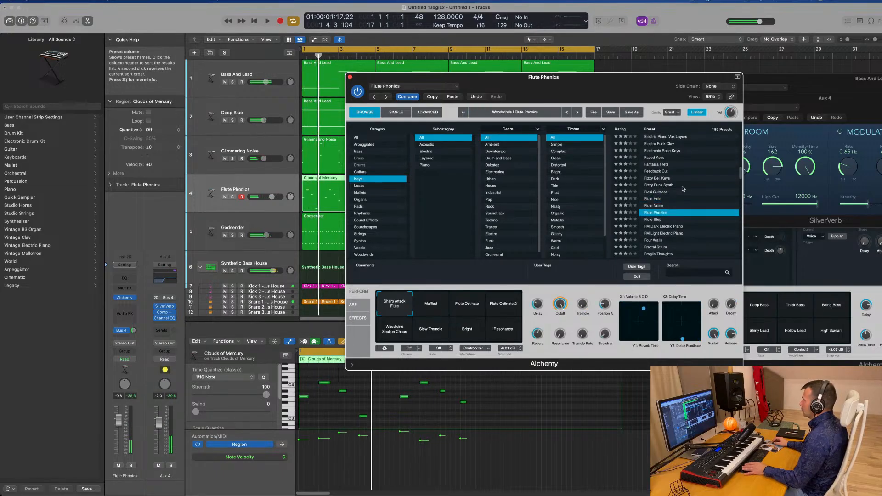
scroll(707, 193, "down", 2)
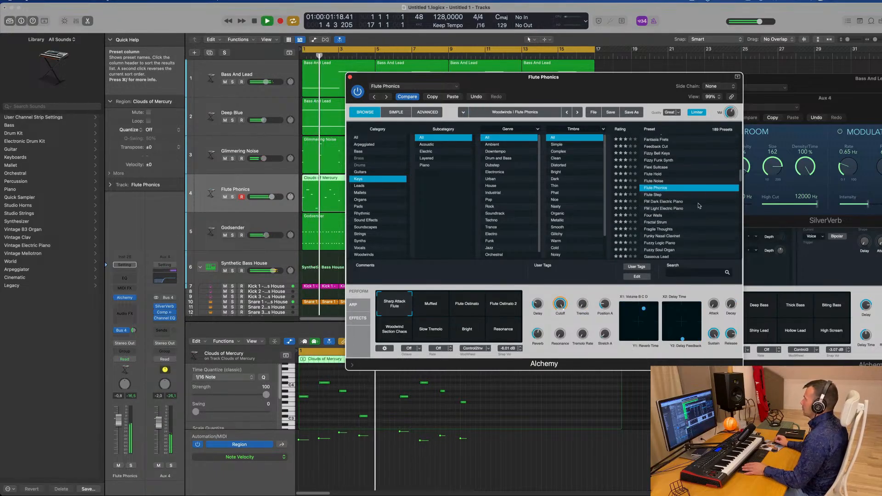
Step: Uncover the melody region and audition the Flute Phonics variations from Muffled through Flute Ostinato, Woodwind Section Chaos, Slow Tremolo and Bright to Resonance
left_click_drag(639, 78, 737, 75)
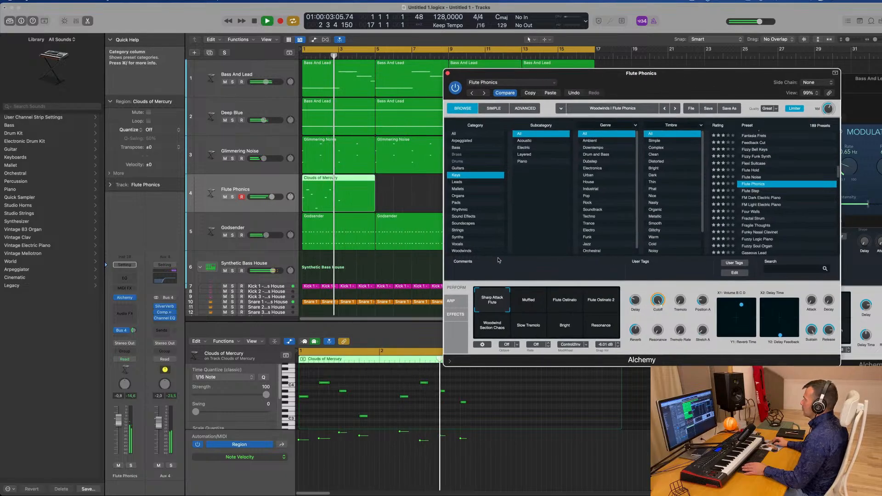
left_click(519, 304)
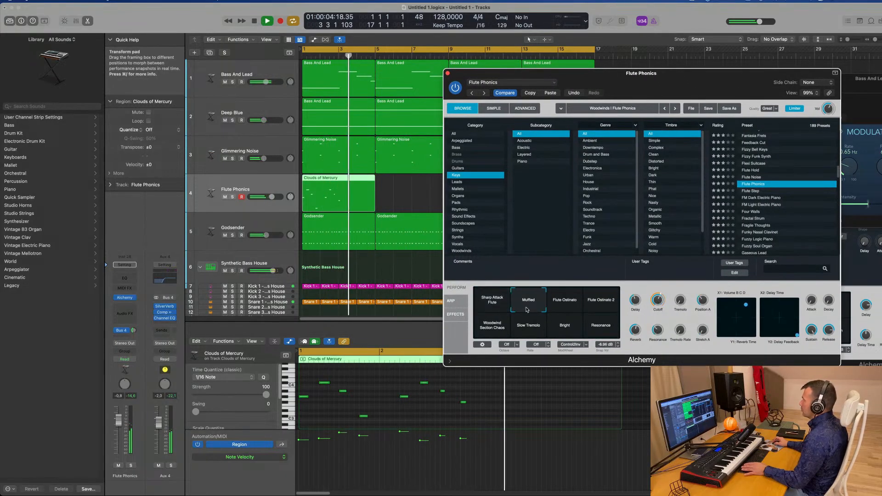
left_click(563, 303)
left_click(609, 304)
left_click(493, 326)
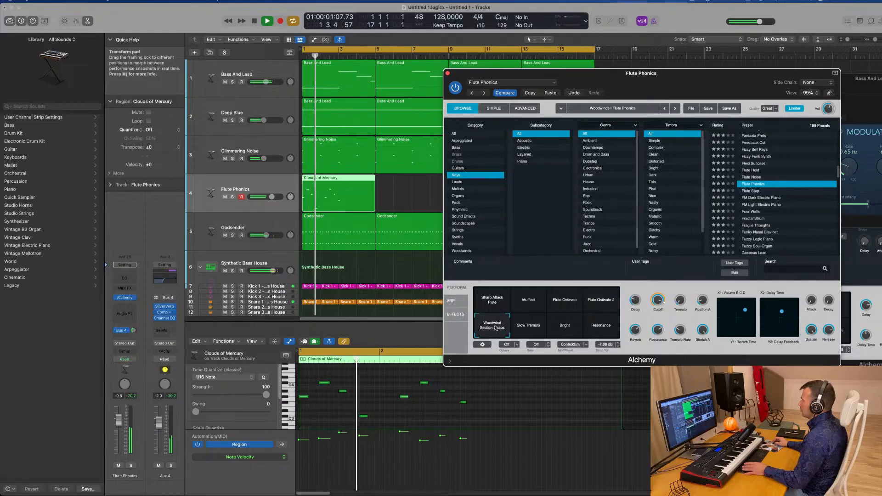
left_click(523, 329)
left_click(567, 328)
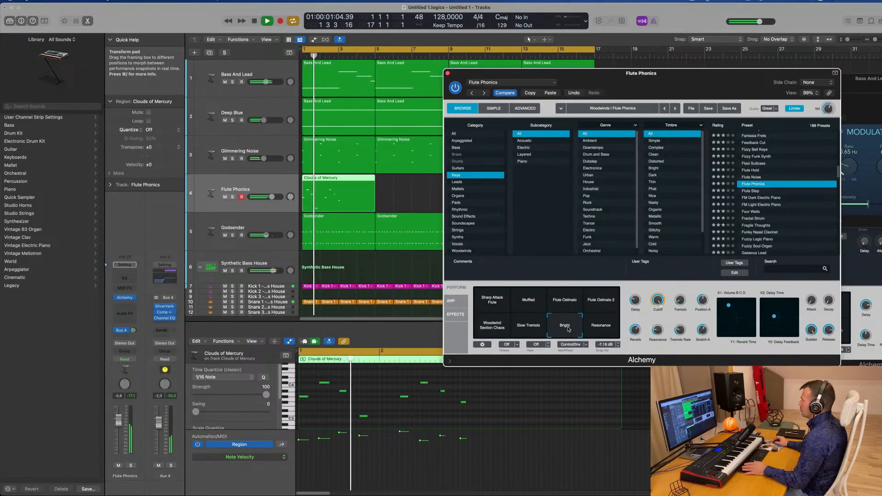
left_click(599, 329)
Step: Audition the Four Walls, Hidden Voices and Jug Kalimba presets on the melody track
scroll(796, 212, "down", 3)
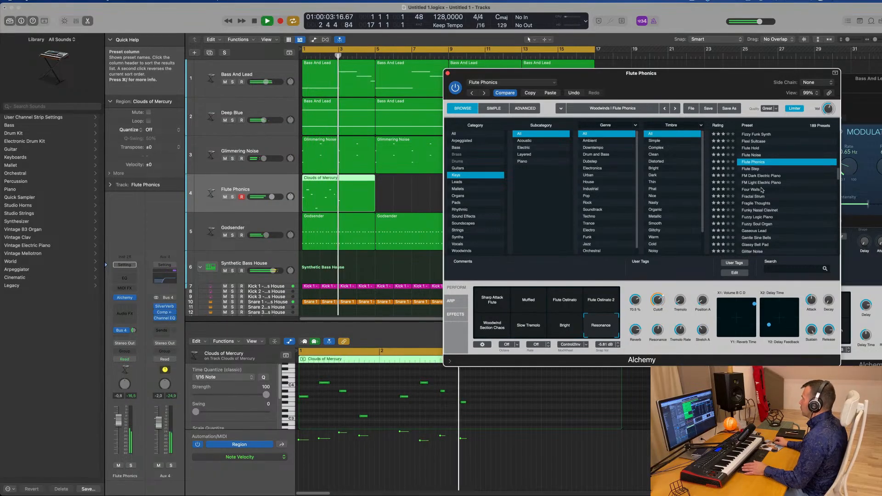
left_click(748, 189)
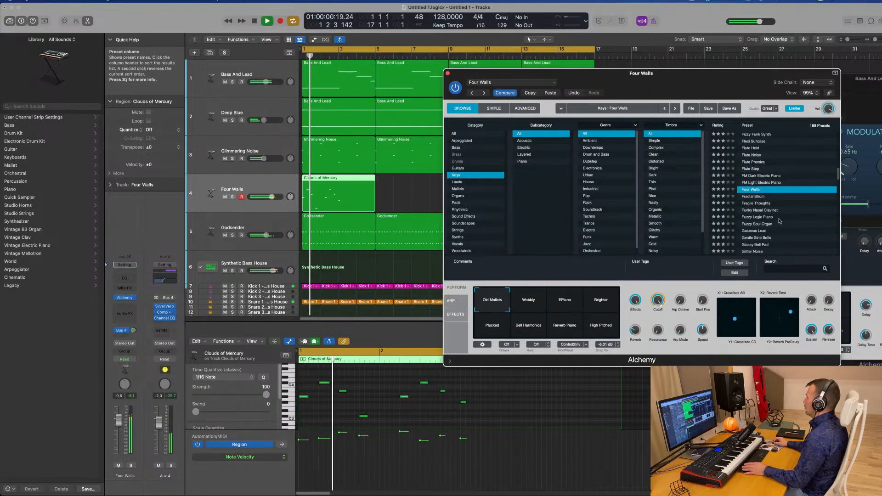
scroll(780, 222, "down", 5)
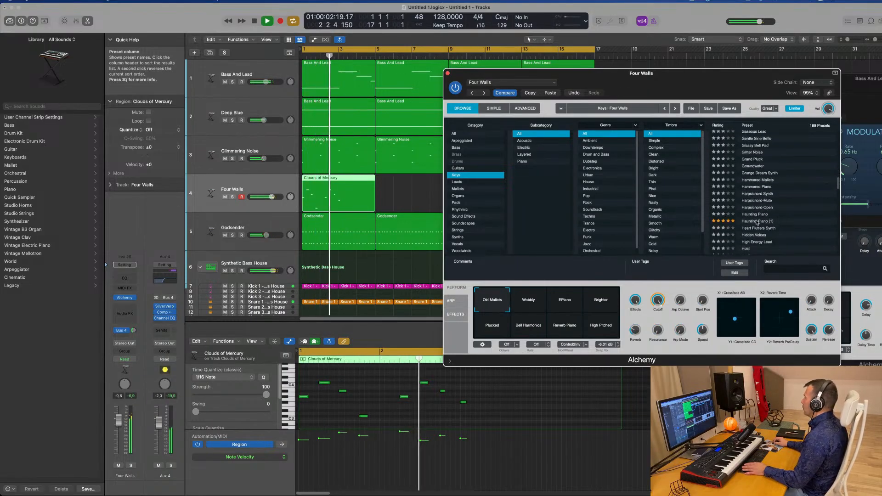
left_click(753, 235)
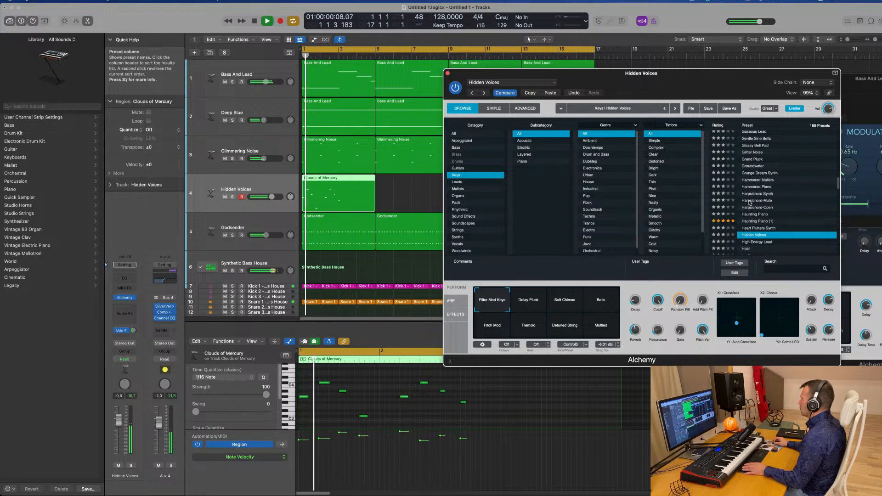
scroll(749, 202, "down", 3)
left_click(752, 221)
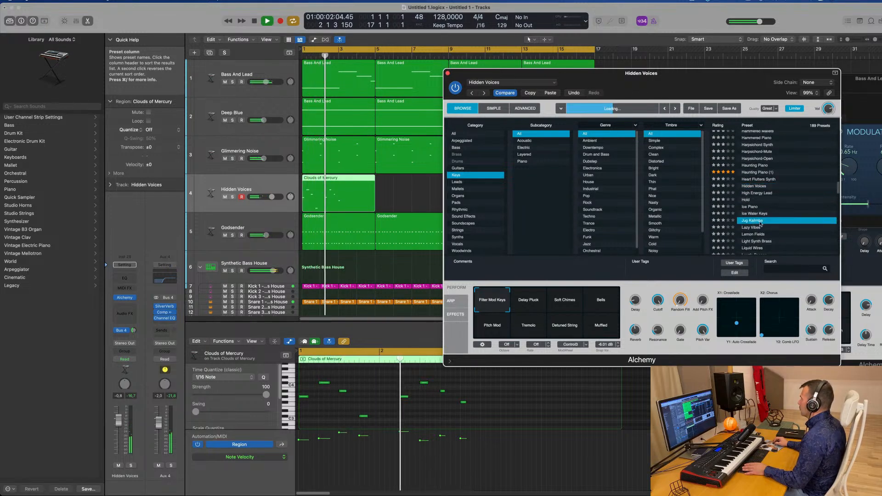
Step: Try the Lazy Vibes and Lemon Fields presets on the playing melody
scroll(776, 207, "down", 2)
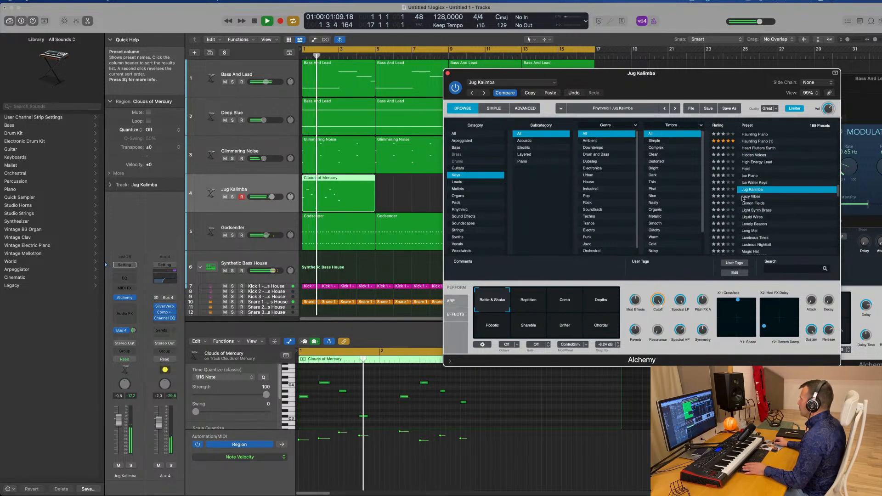
left_click(743, 197)
scroll(782, 200, "down", 1)
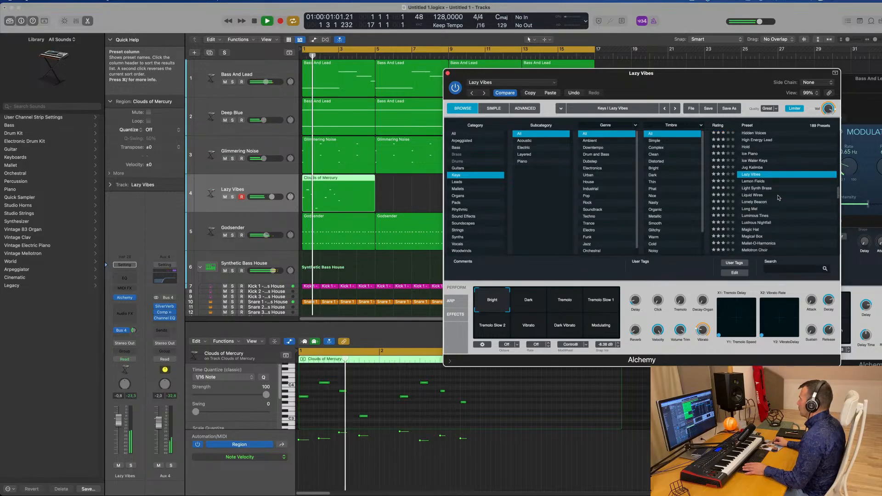
left_click(749, 182)
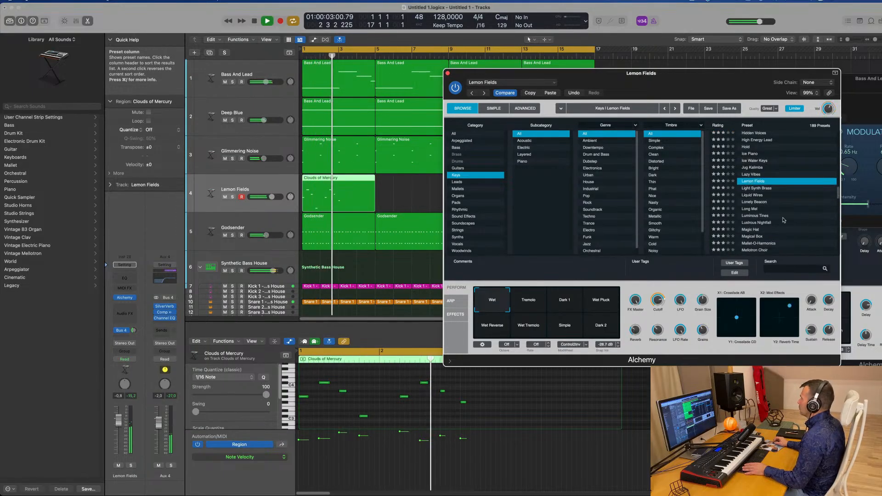
Step: Reposition the Alchemy window and audition the Chill Keys and Chill Organ presets from the start of the Keys list
left_click_drag(718, 75, 650, 66)
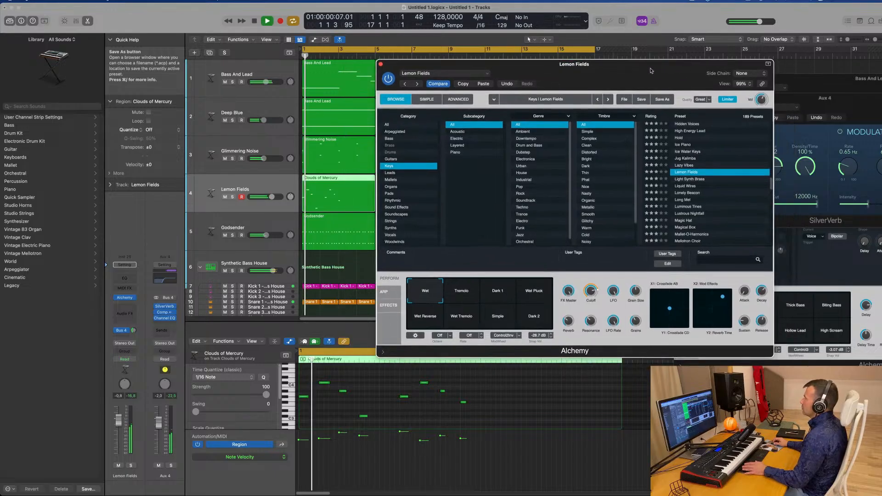
scroll(701, 202, "up", 4)
scroll(701, 203, "up", 10)
scroll(714, 188, "down", 6)
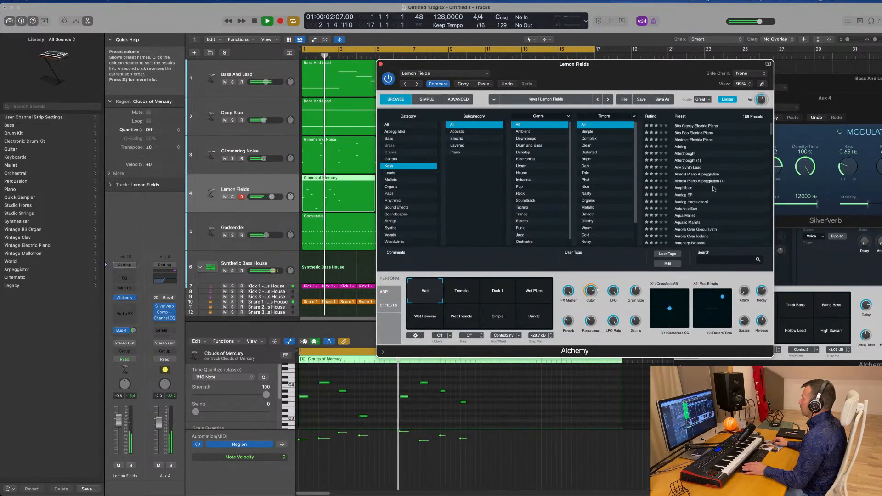
left_click(687, 195)
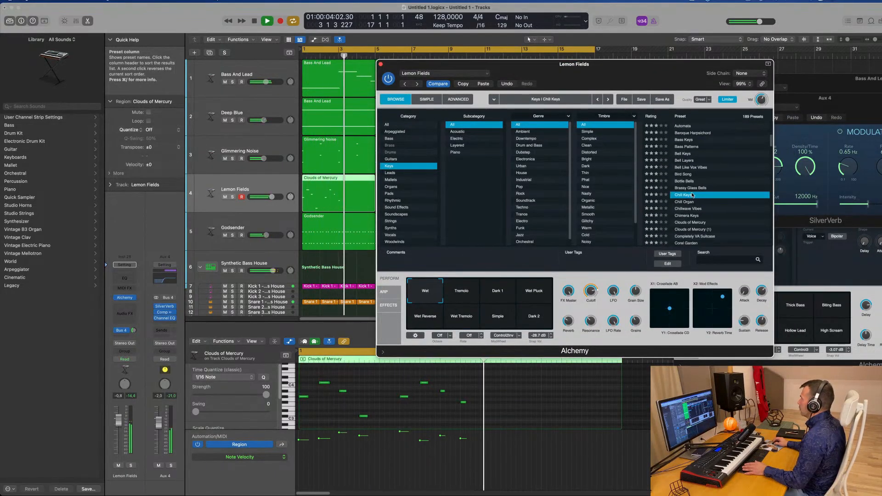
key("Return")
scroll(686, 199, "down", 1)
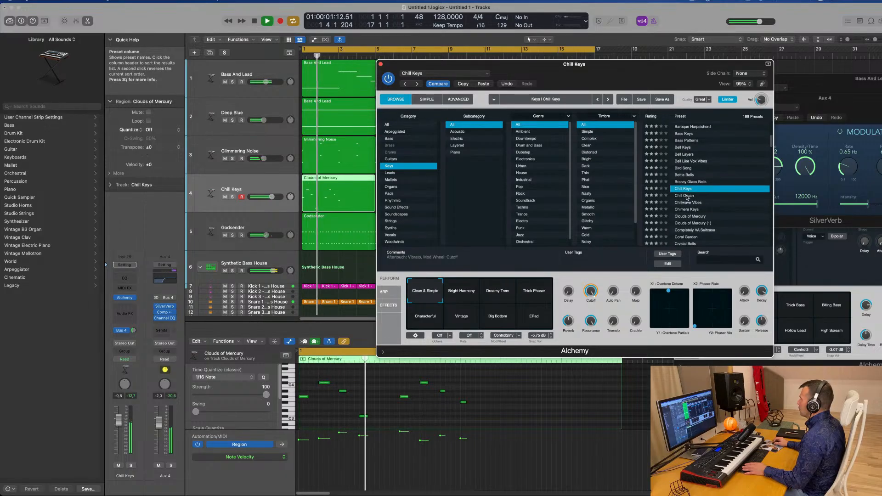
key("Down")
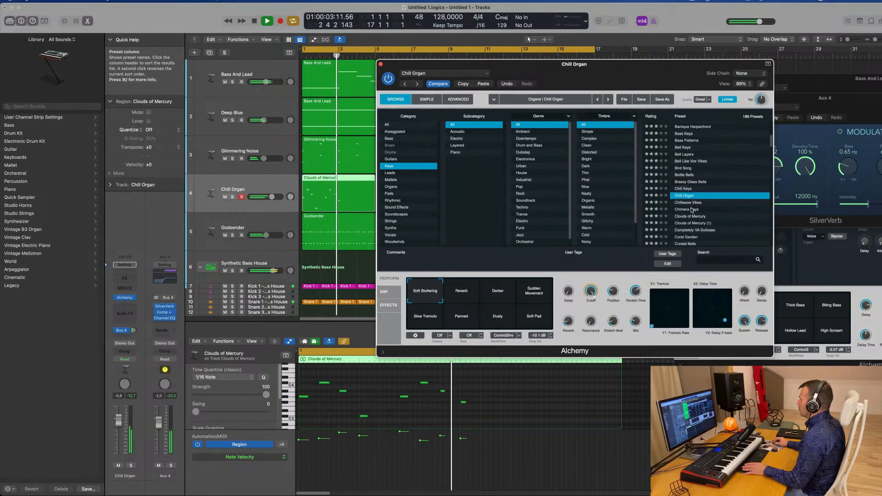
Step: Audition the Chimera Keys, Coral Garden and Dense Metallic Tines presets on the melody track
left_click(691, 210)
scroll(716, 202, "down", 5)
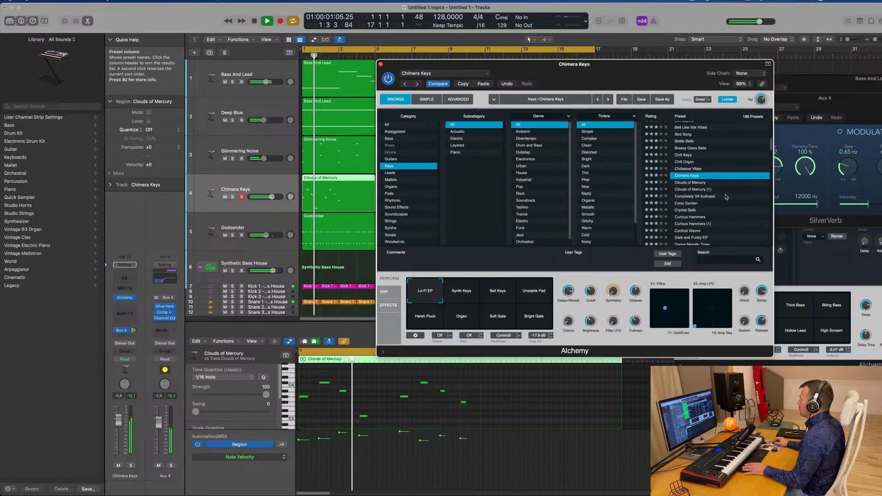
scroll(726, 196, "down", 2)
left_click(686, 190)
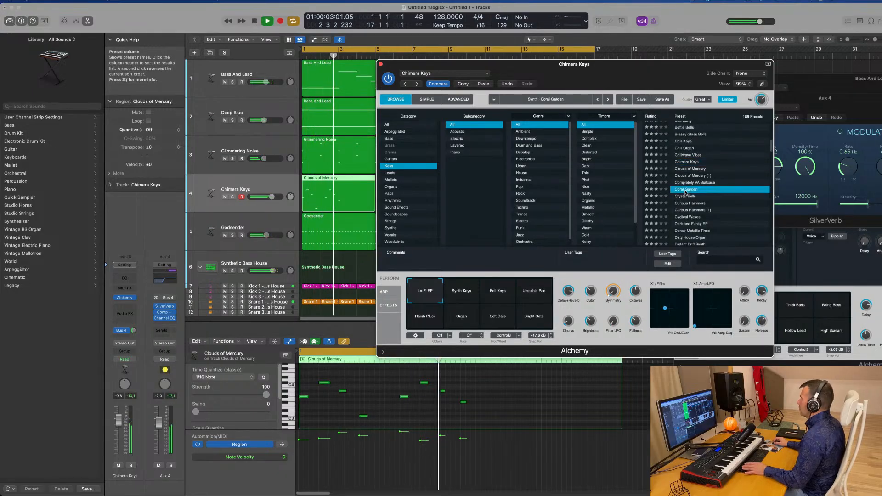
scroll(729, 200, "down", 2)
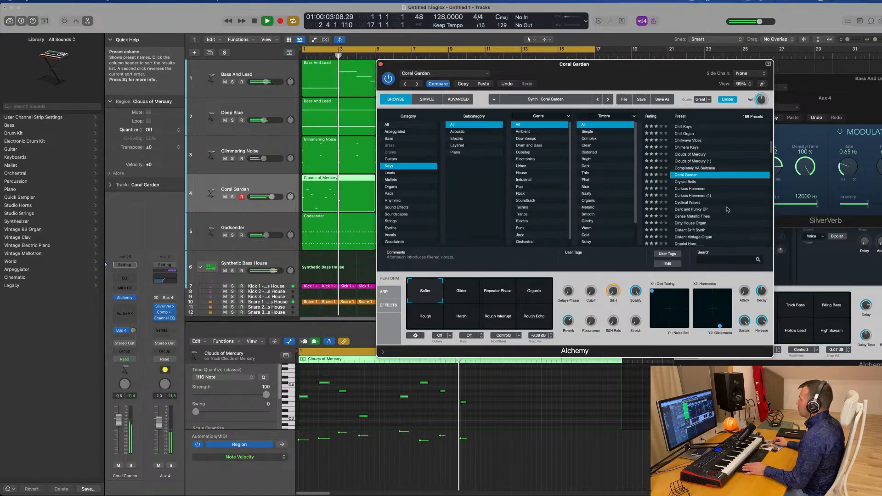
left_click(725, 216)
Step: Load Distant Vintage Organ again and compare it with the Dusty Record Synth preset during playback
scroll(712, 202, "down", 4)
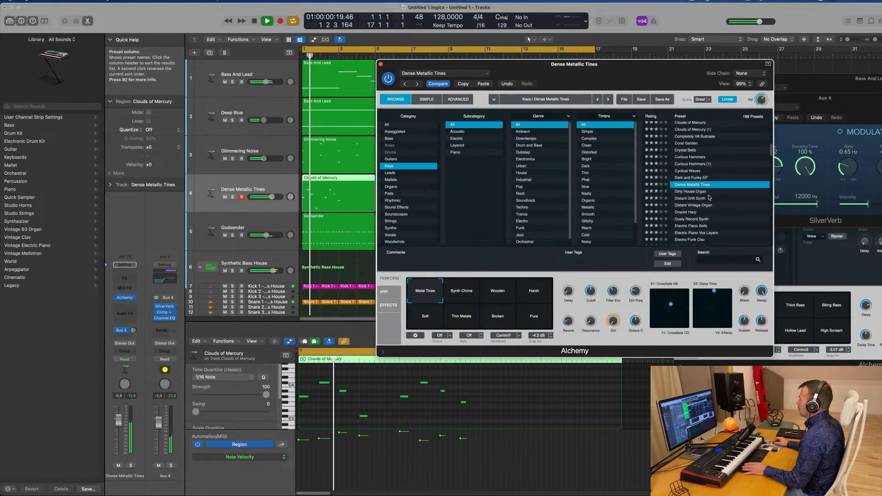
left_click(694, 205)
scroll(727, 195, "down", 3)
key("space")
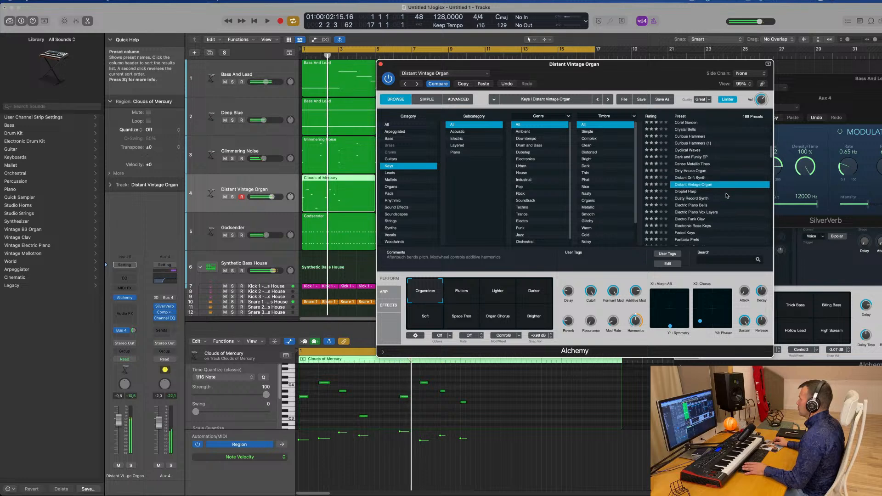
left_click(699, 199)
scroll(741, 187, "down", 1)
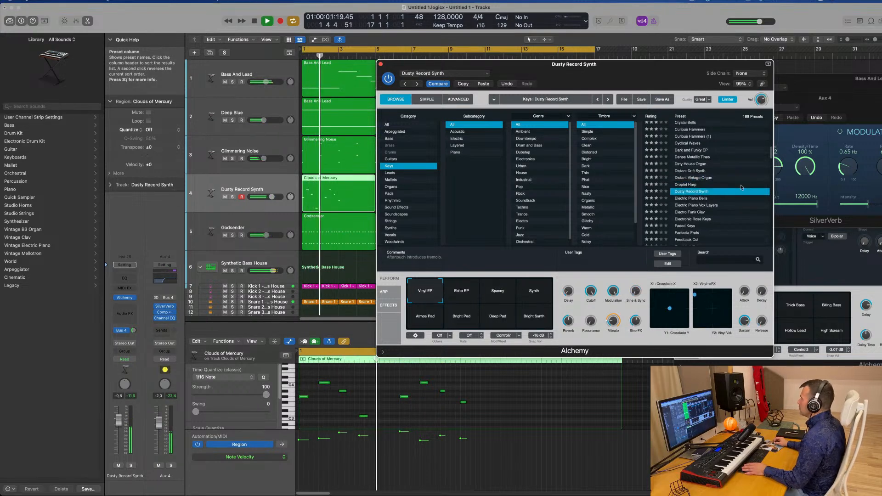
Step: Load the Fizzy Bell Keys preset on the melody track and listen to it during playback
scroll(740, 187, "down", 4)
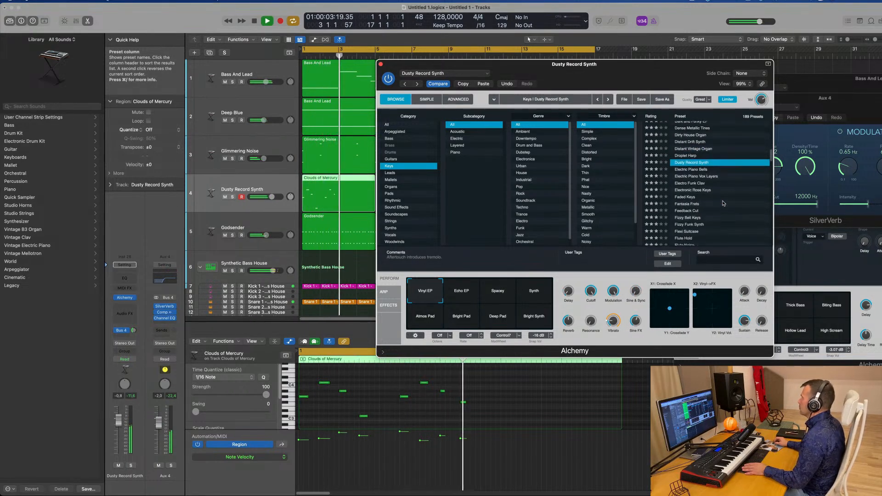
scroll(722, 203, "down", 1)
left_click(677, 212)
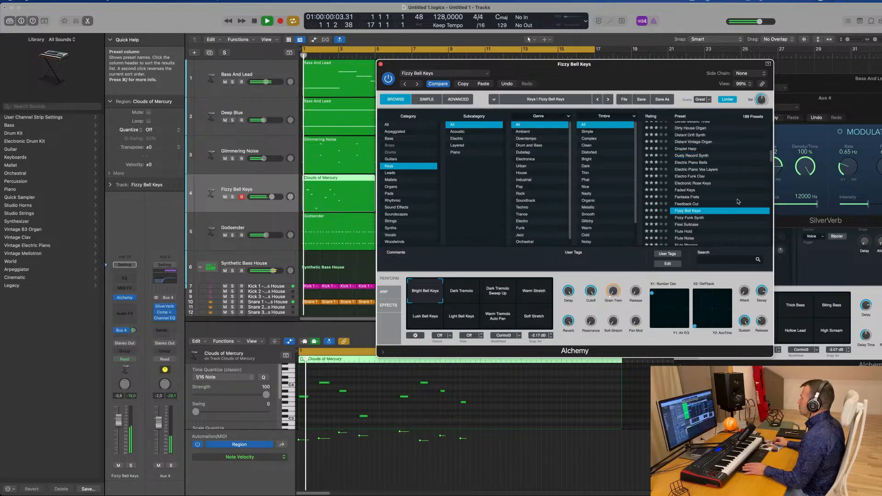
scroll(709, 208, "down", 2)
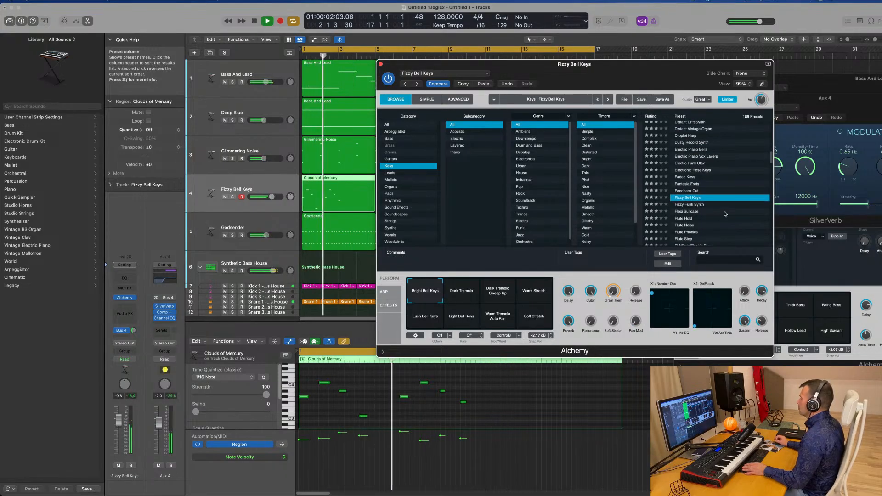
Step: Audition the Dark Tremolo, Dark Tremolo Sweep Up and Warm Stretch variations of Fizzy Bell Keys during playback
left_click(462, 291)
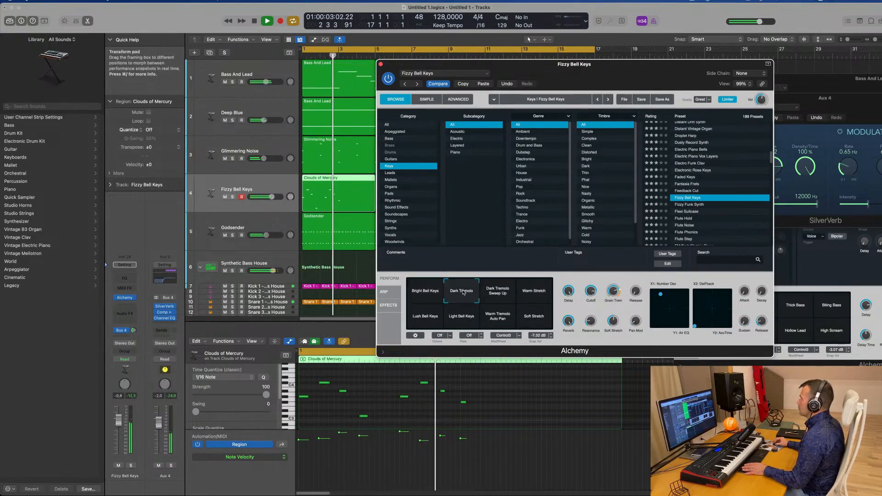
left_click(500, 294)
left_click(534, 291)
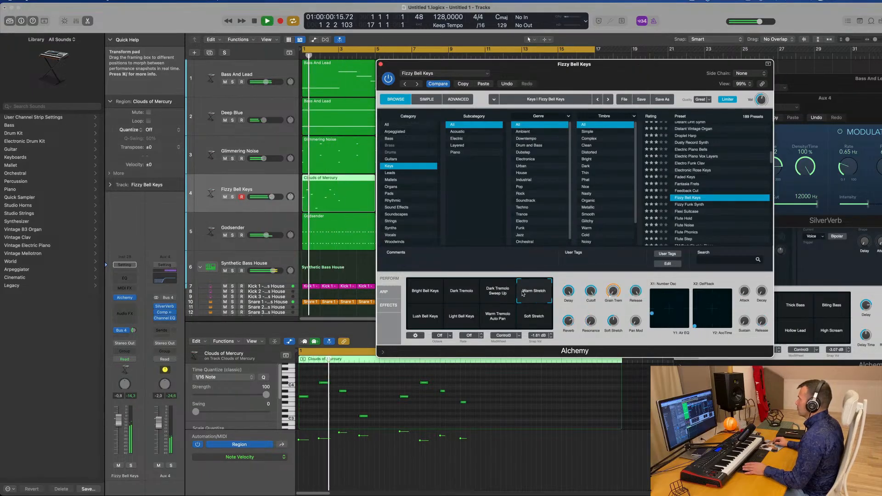
Step: Audition the Flexi Suitcase and Flute Noise presets on the melody track
left_click(688, 212)
scroll(719, 199, "down", 3)
left_click(689, 194)
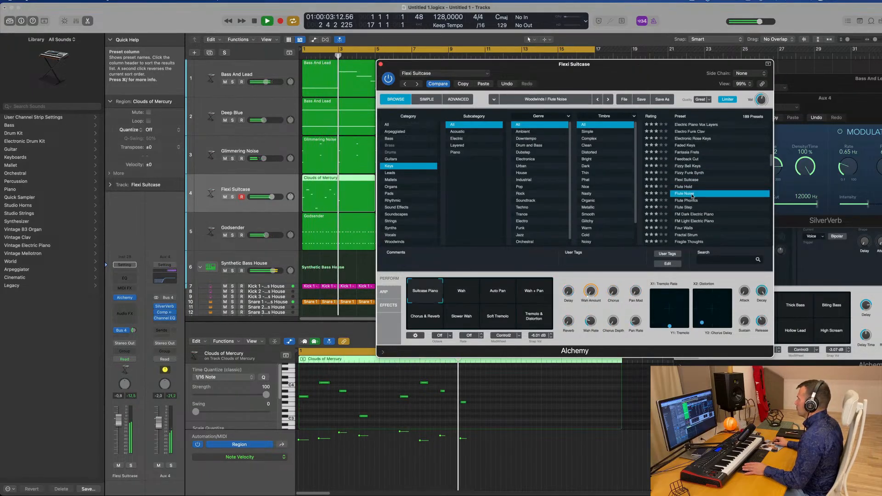
scroll(735, 198, "down", 2)
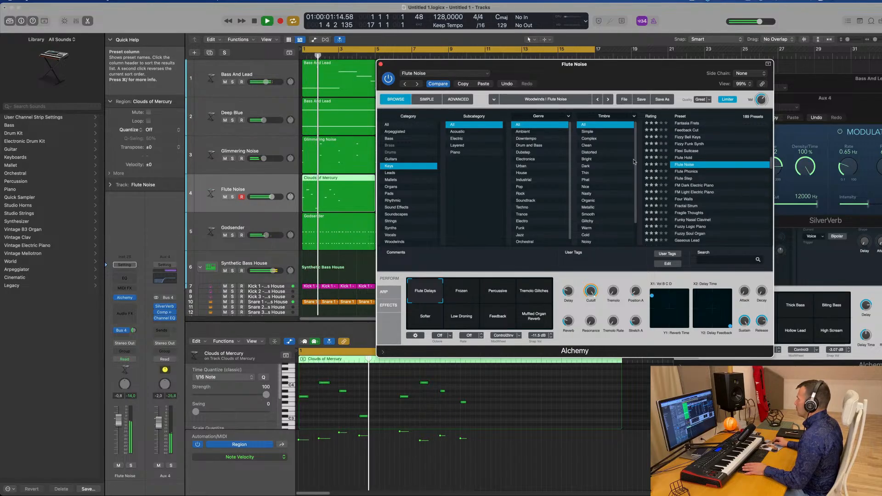
Step: Reposition the Alchemy window and audition Flute Noise's Percussive, Tremolo Glitches, Muffled Organ Reverb, Low Droning and Softer variations
mouse_move(615, 73)
left_mouse_down()
mouse_move(579, 85)
mouse_move(624, 85)
left_mouse_up()
left_click(507, 305)
key("space")
key("space")
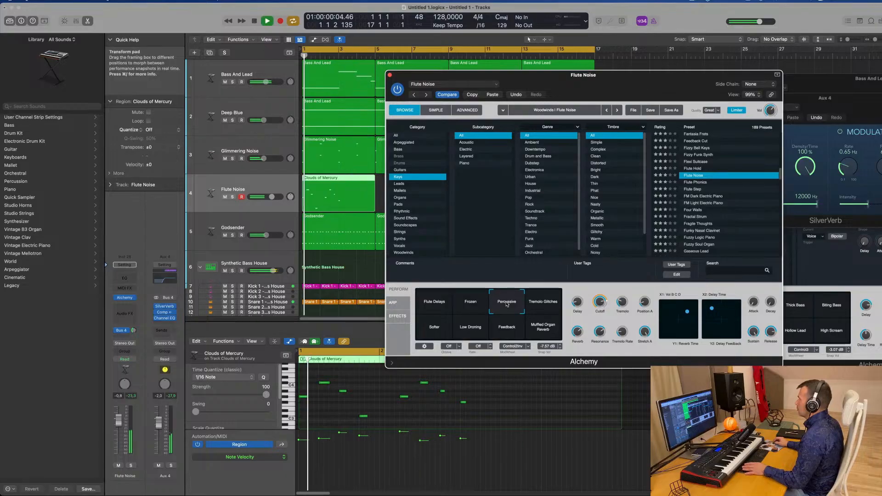
left_click(541, 302)
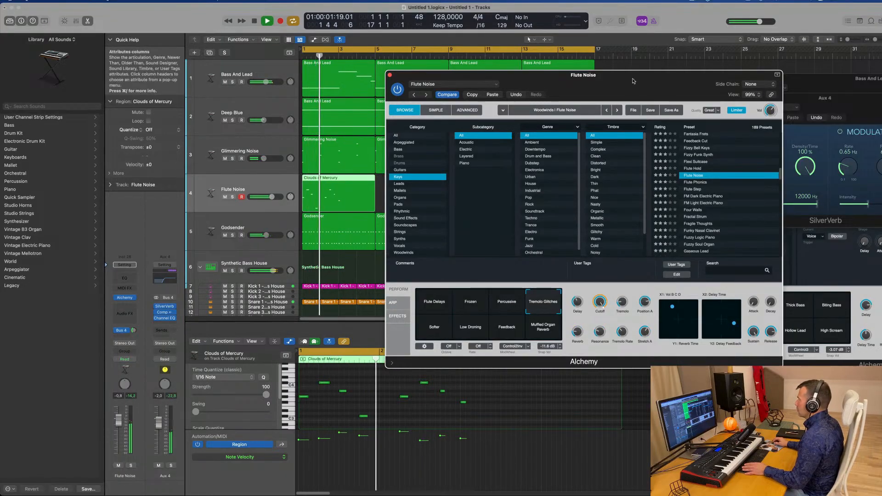
left_click_drag(629, 96, 531, 102)
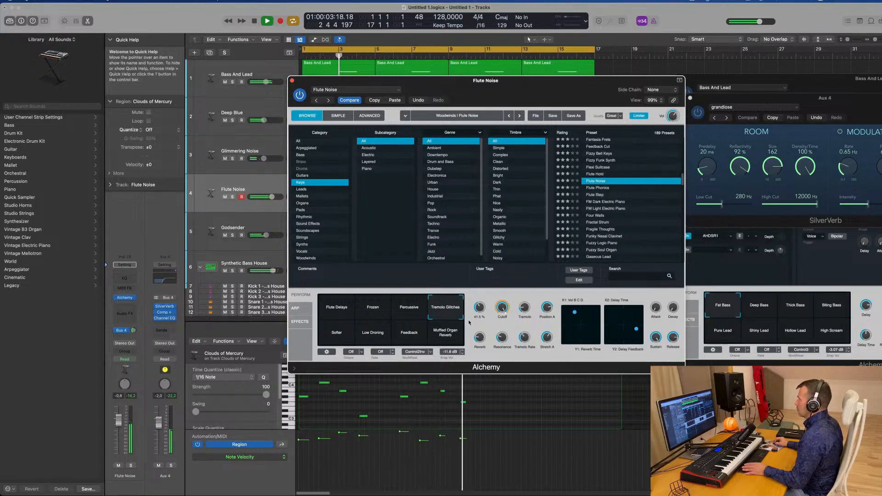
left_click(446, 333)
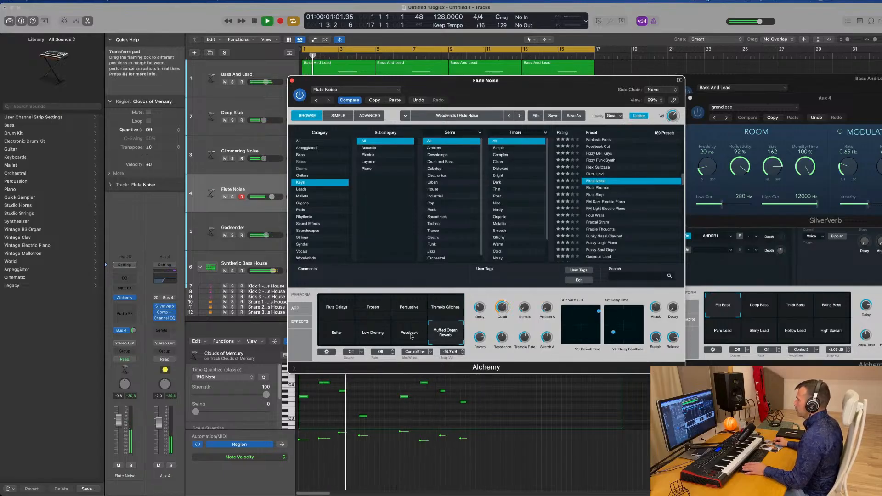
left_click(382, 343)
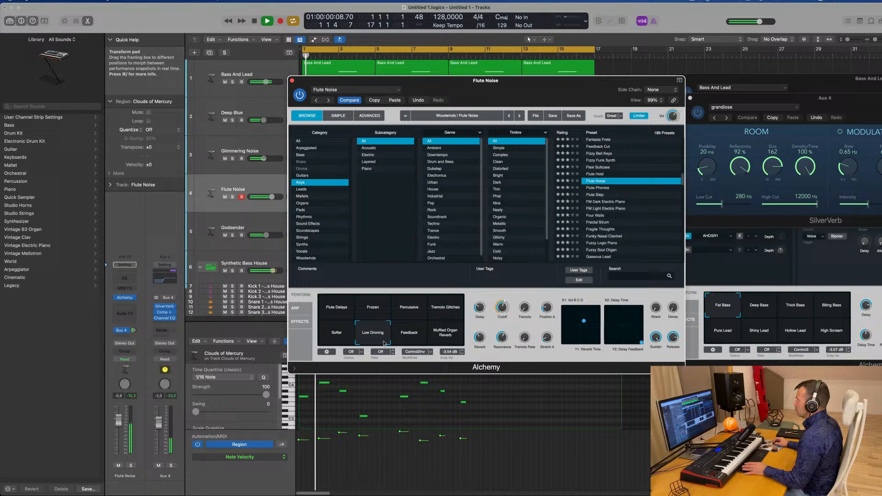
left_click(338, 339)
Step: Audition the Flute Step, Fractal Strum, Funky Nasal Clavinet and Gaseous Lead presets on the melody track
left_click(597, 196)
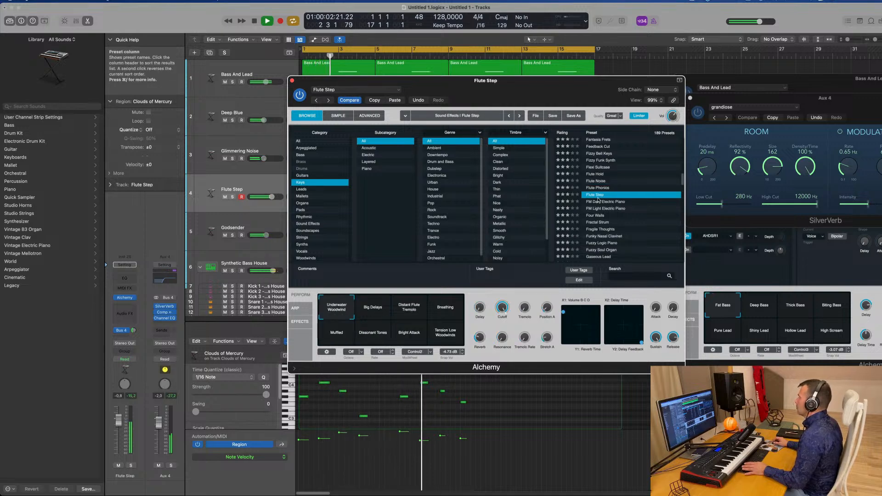
scroll(619, 202, "down", 1)
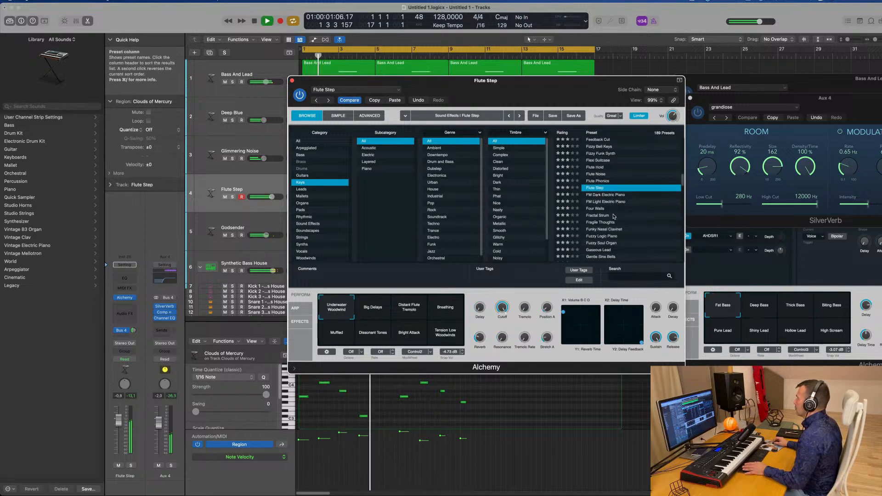
left_click(614, 216)
scroll(615, 206, "down", 2)
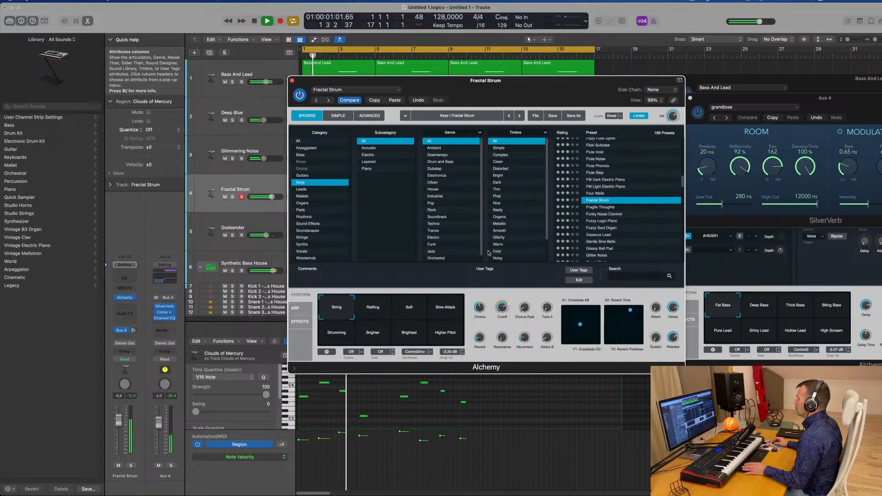
left_click(599, 214)
scroll(650, 205, "down", 2)
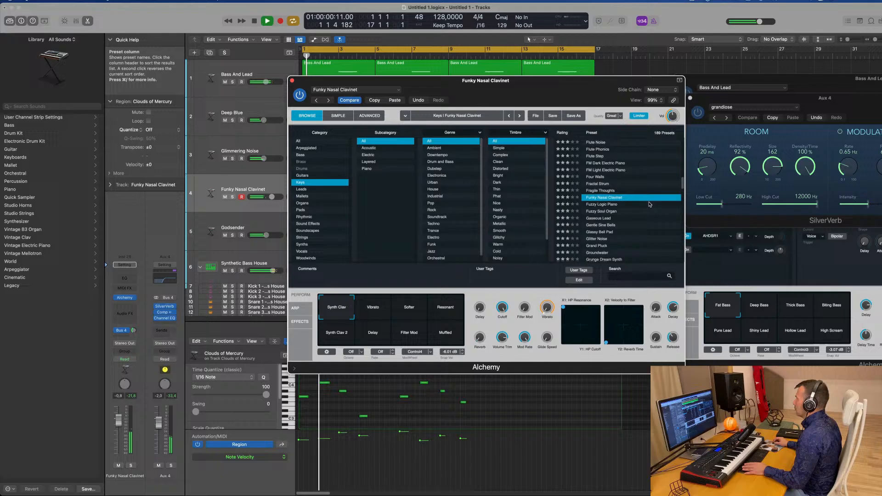
left_click(606, 218)
Step: Load the Gentle Sine Bells preset, compare its Sine 5th and Metallic Bell 1 variations, and return to Sines
left_click(601, 227)
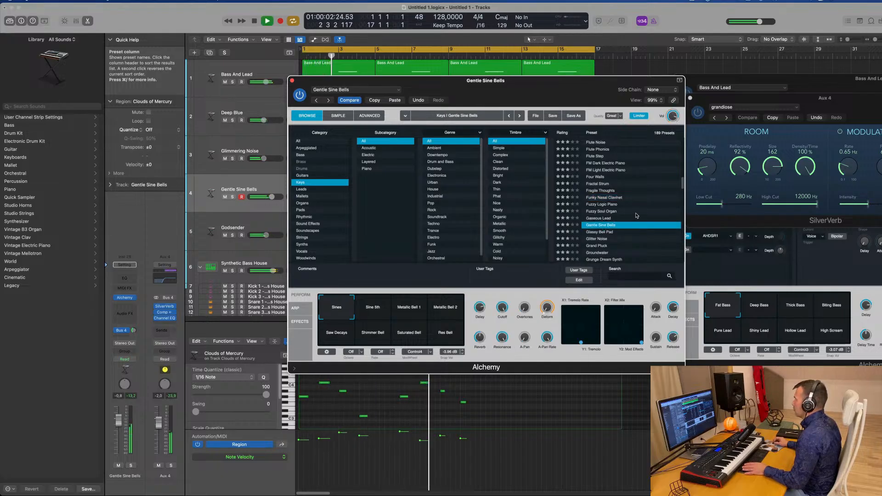
left_click(382, 304)
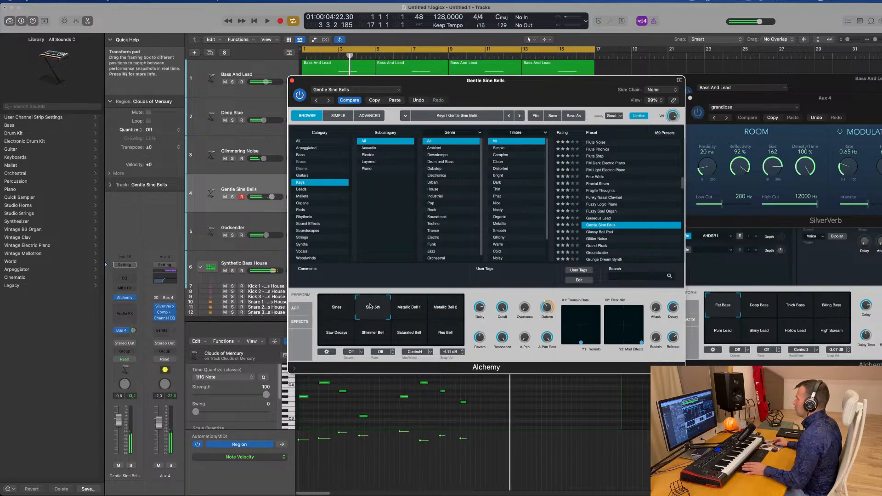
left_click(409, 307)
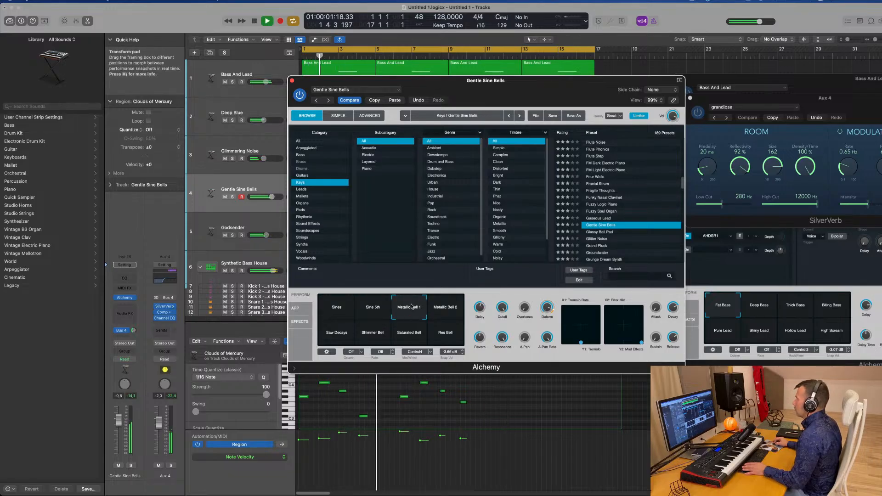
left_click(324, 314)
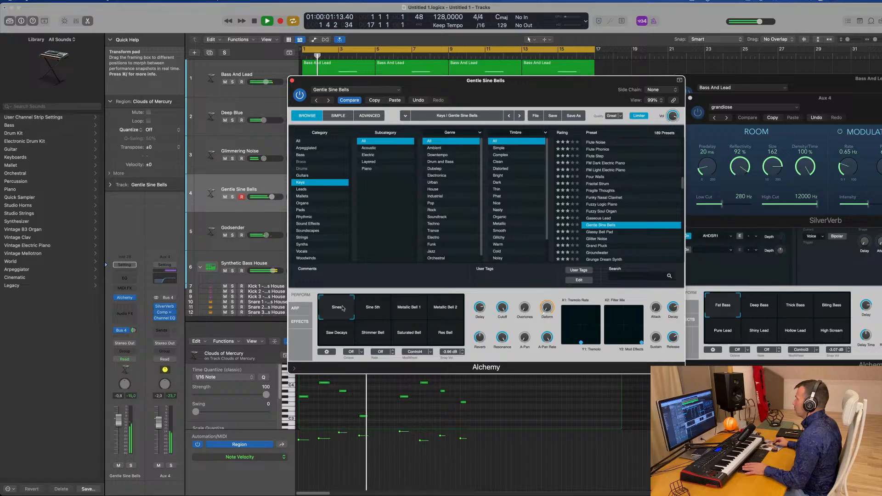
Step: Close the Alchemy window and repeat the Clouds of Mercury region three times to fill the 16 bars
left_click_drag(539, 81, 655, 65)
left_click(407, 65)
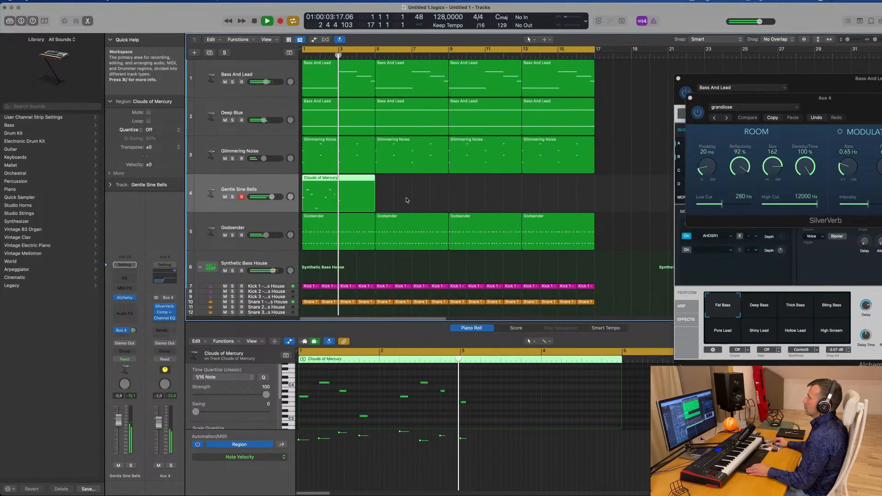
key("super+r")
key("super+r")
key("super+r")
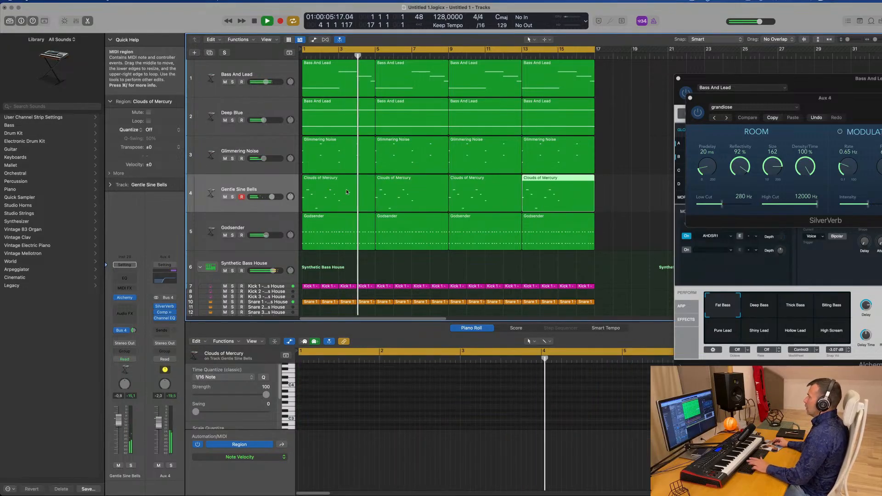
Step: Zoom out the arrangement and review the complete 16-bar loop during playback
key("super+Left")
key("super+Left")
key("super+Up")
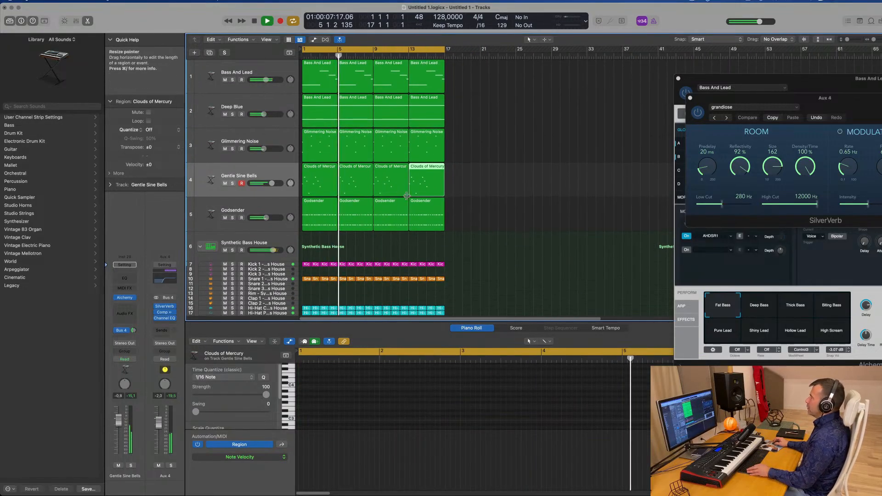
key("super+Right")
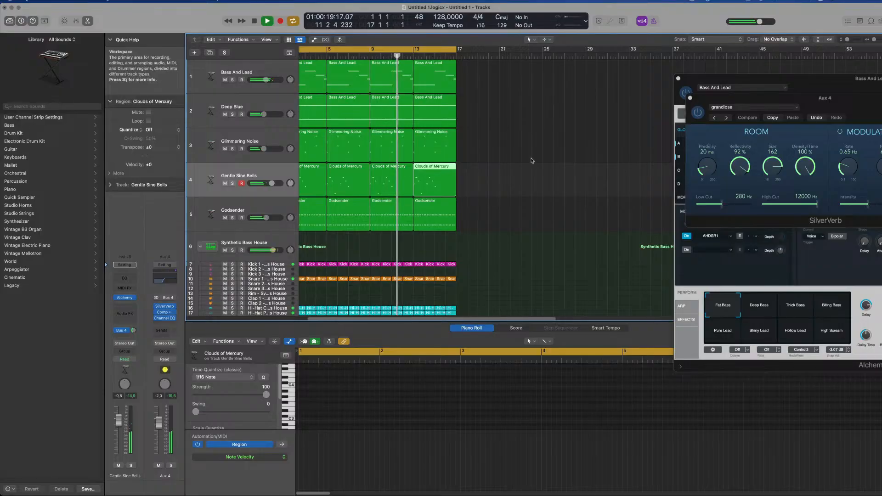
scroll(488, 151, "down", 5)
scroll(492, 146, "up", 10)
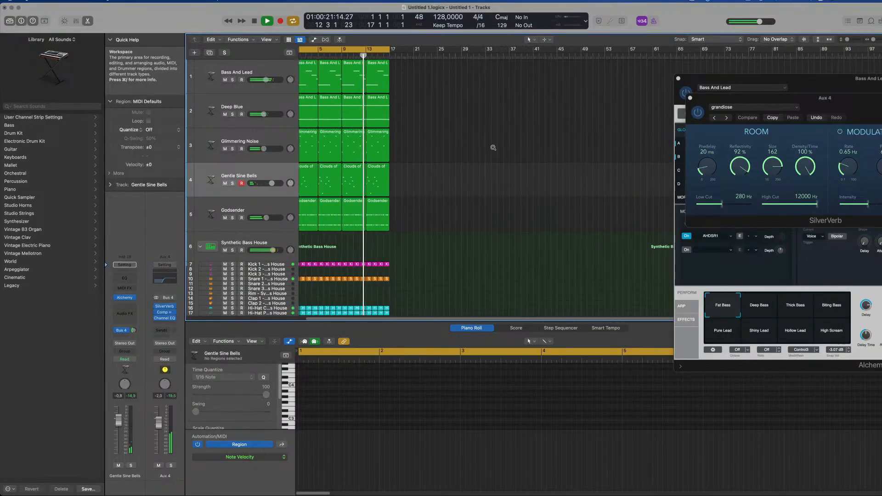
scroll(509, 149, "up", 3)
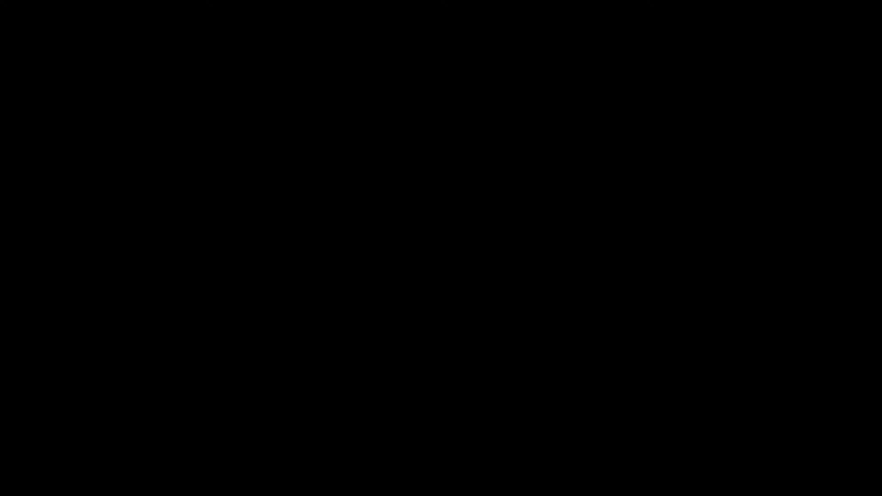